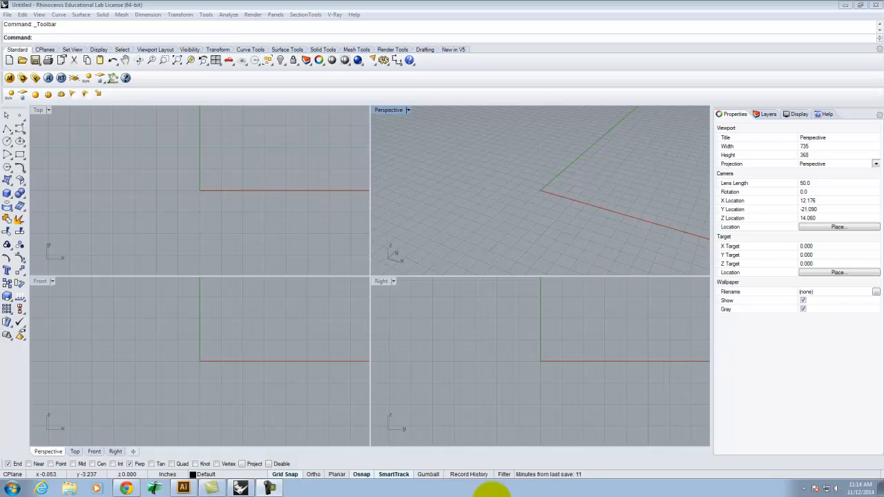
Switch to Chrome and read the Exercise 224 instructions on building lights and loading the night scene settings.
left_click(127, 488)
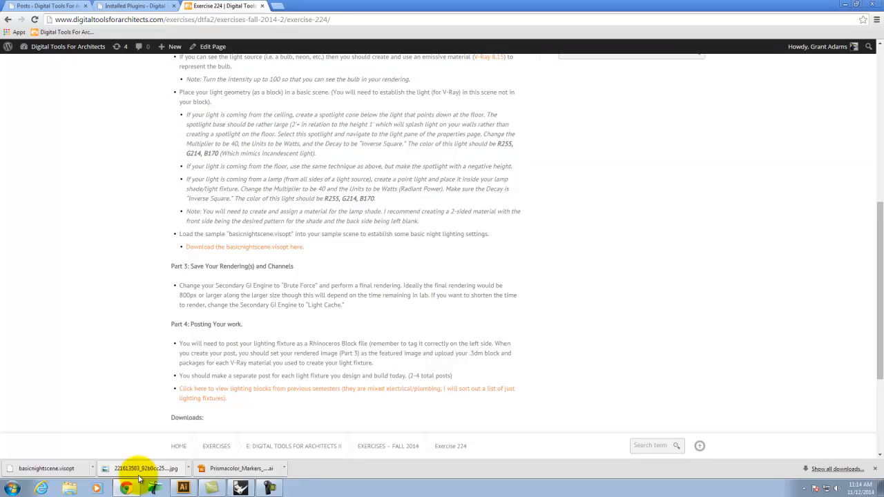
scroll(446, 306, "up", 3)
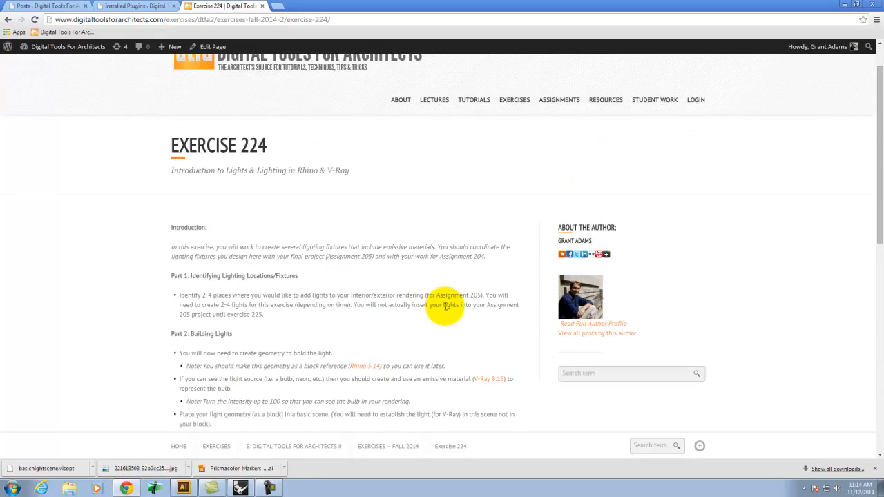
scroll(445, 306, "down", 5)
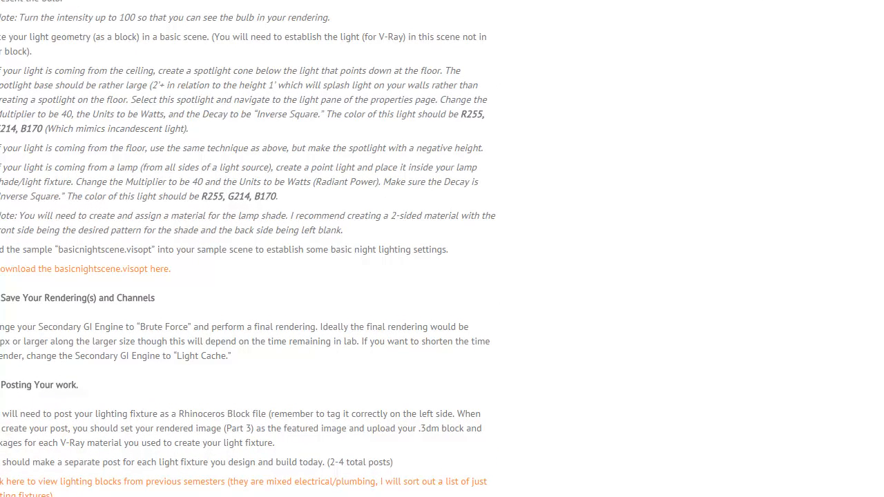
Locate basicnightscene.visopt in the Resources\V-Ray VisOpt Settings folder on drive Q: and return to Rhino.
key("super+e")
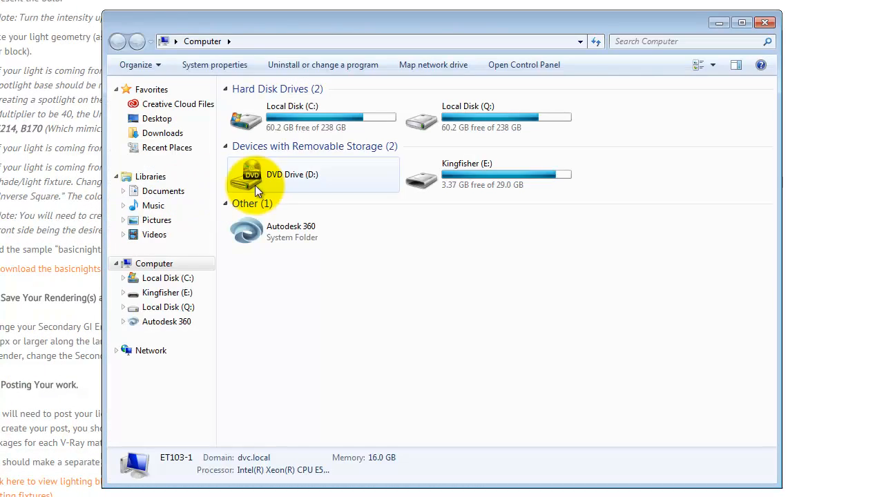
left_click(455, 129)
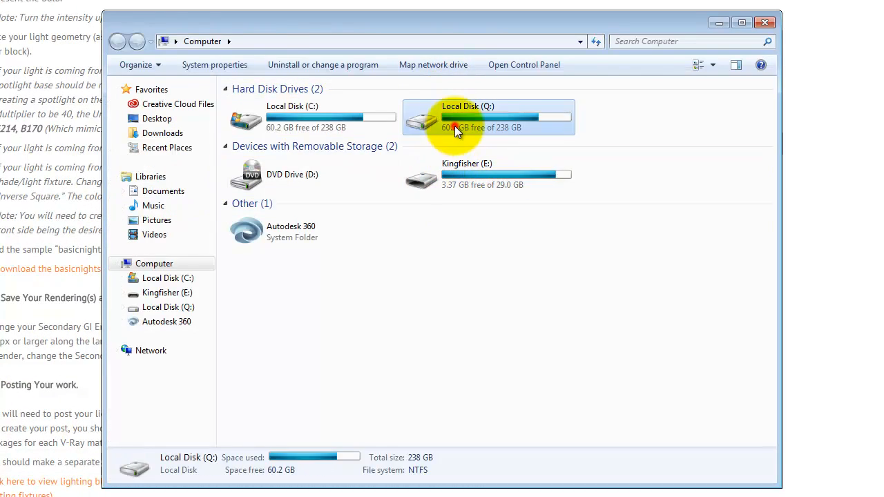
double_click(455, 128)
double_click(273, 105)
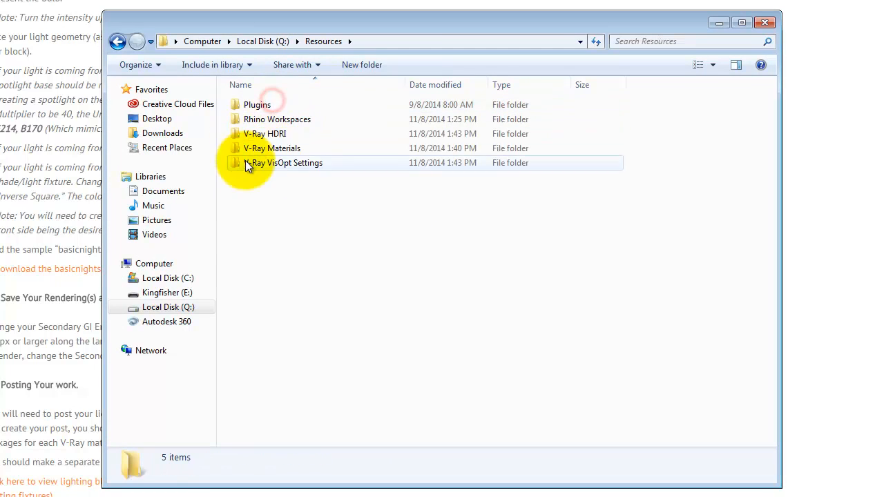
double_click(282, 163)
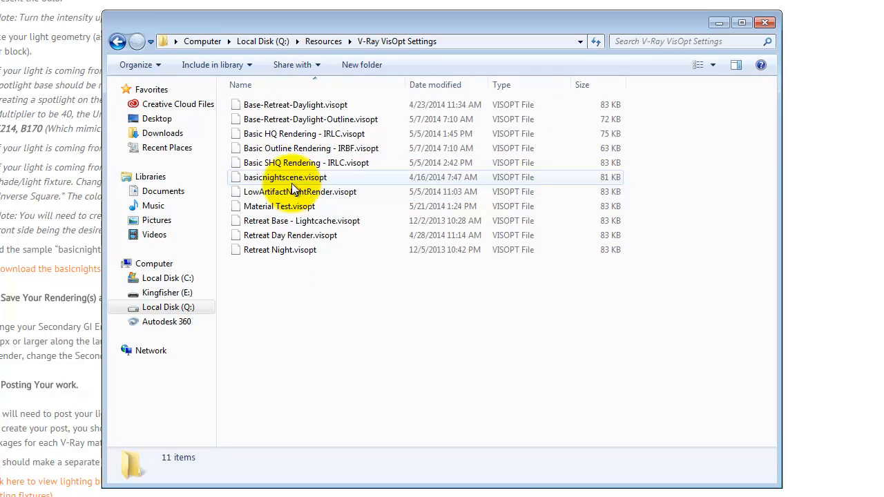
left_click(291, 181)
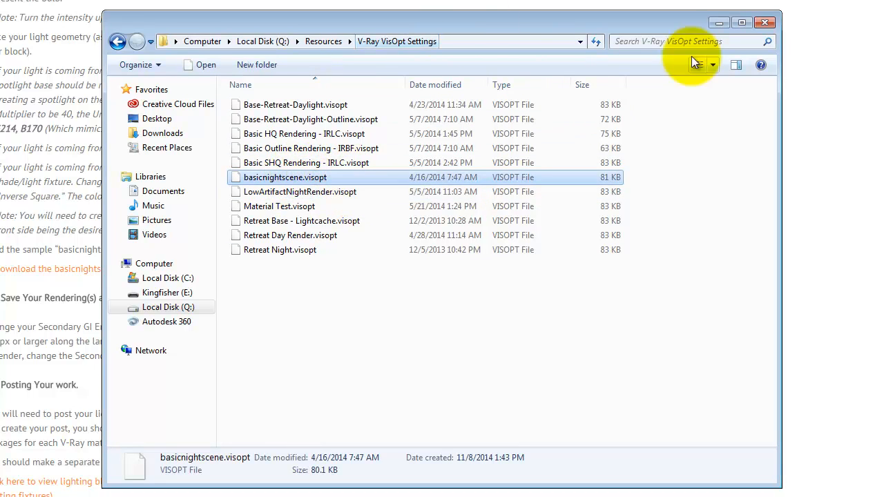
left_click(716, 23)
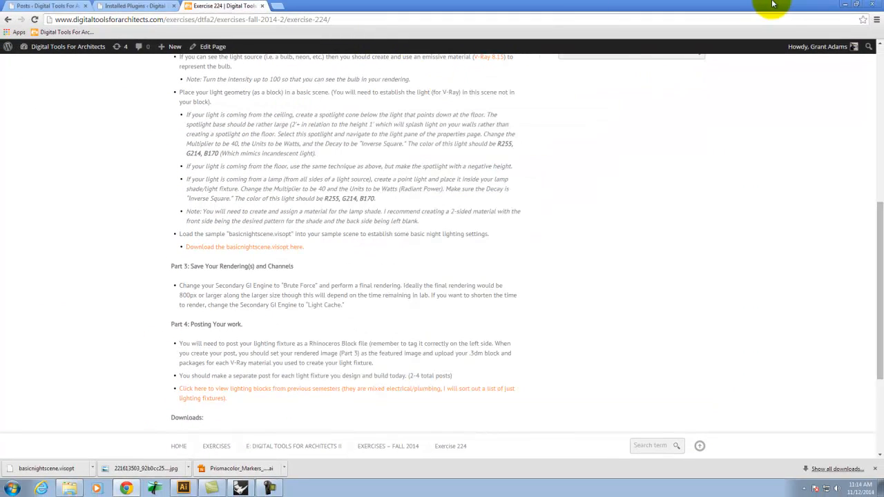
left_click(844, 5)
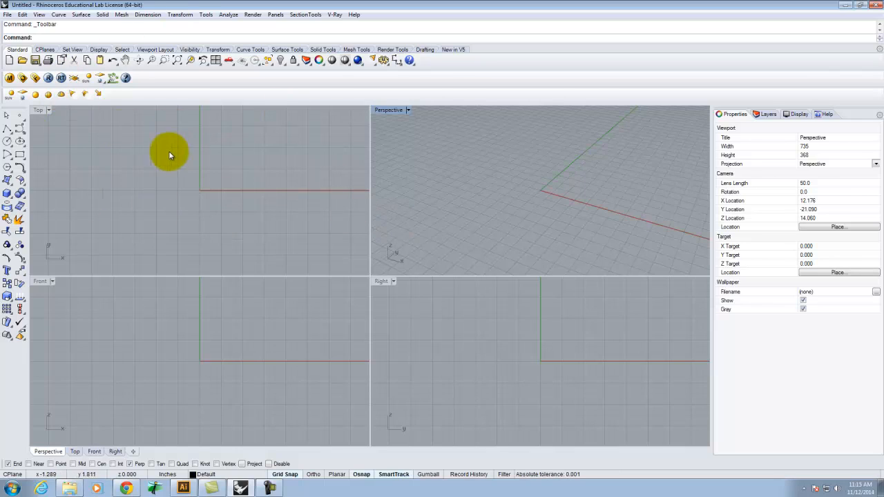
Open the V-Ray option editor and place its window over the viewports.
left_click(23, 78)
left_click_drag(389, 84, 371, 106)
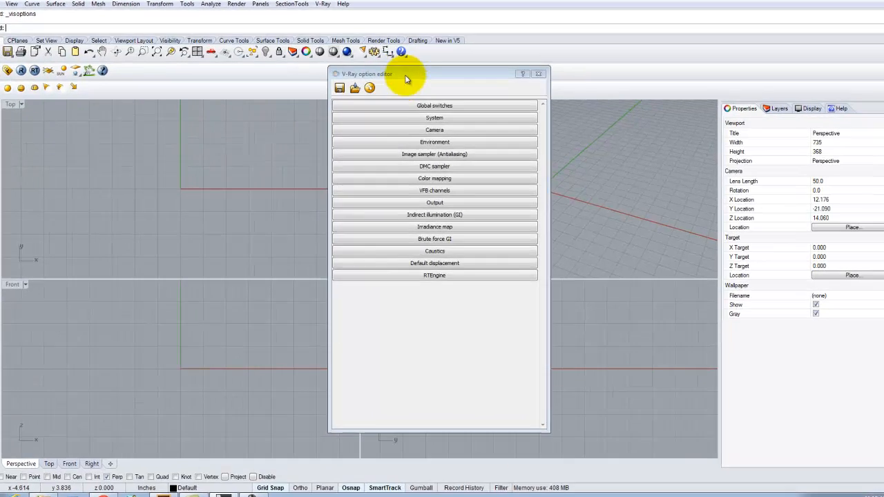
left_click_drag(328, 79, 334, 79)
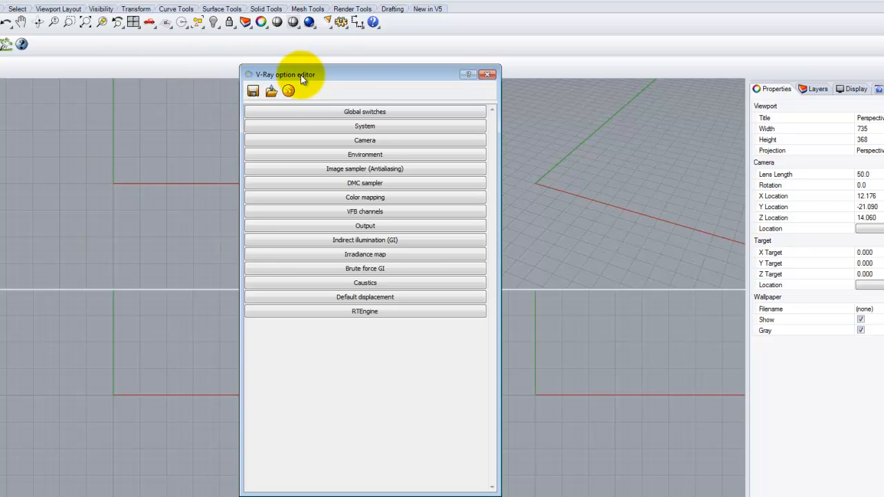
left_click_drag(308, 74, 308, 67)
left_click_drag(428, 69, 611, 51)
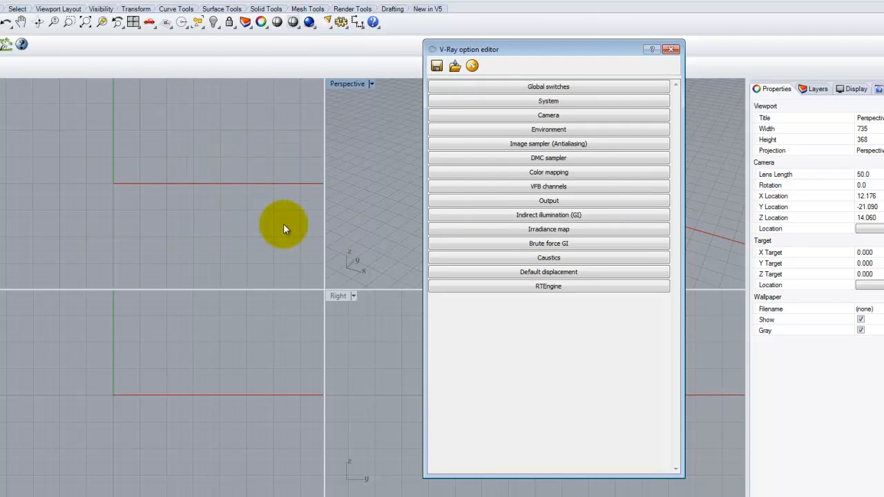
left_click_drag(550, 45, 271, 57)
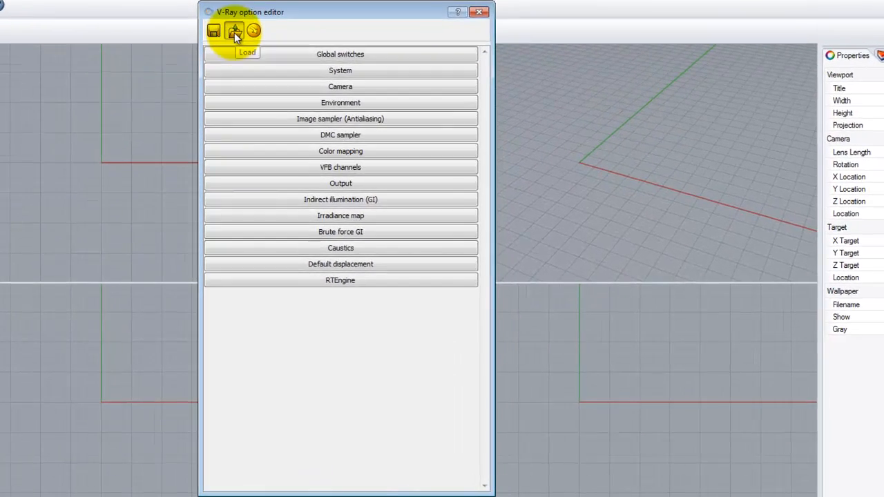
Load basicnightscene.visopt from Q:\Resources\V-Ray VisOpt Settings into the V-Ray options and close the option editor.
left_click(231, 68)
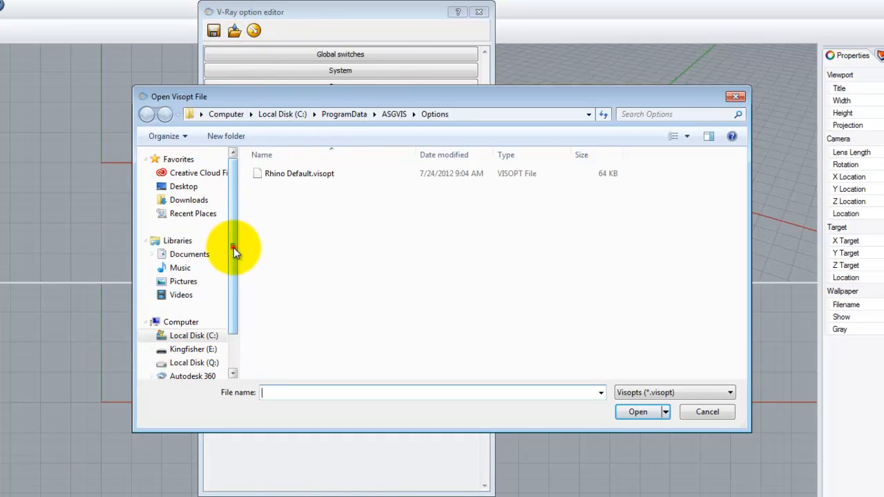
left_click_drag(235, 250, 230, 305)
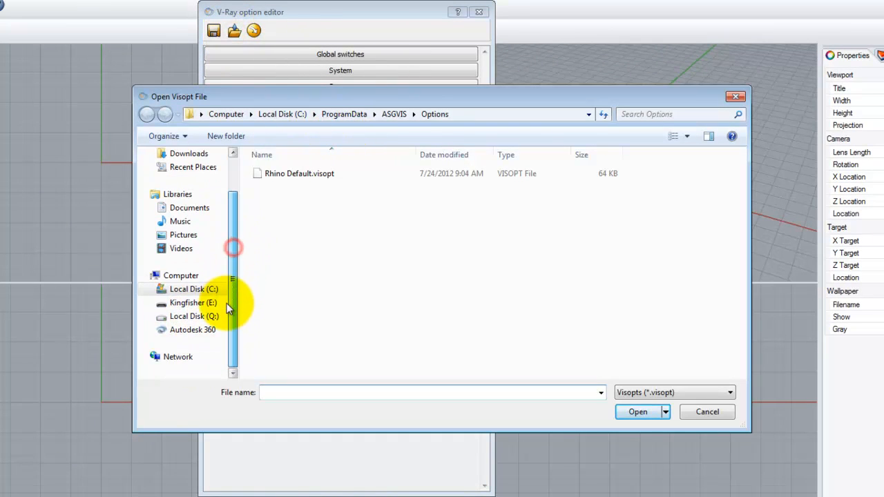
left_click(194, 320)
left_click(289, 174)
double_click(288, 174)
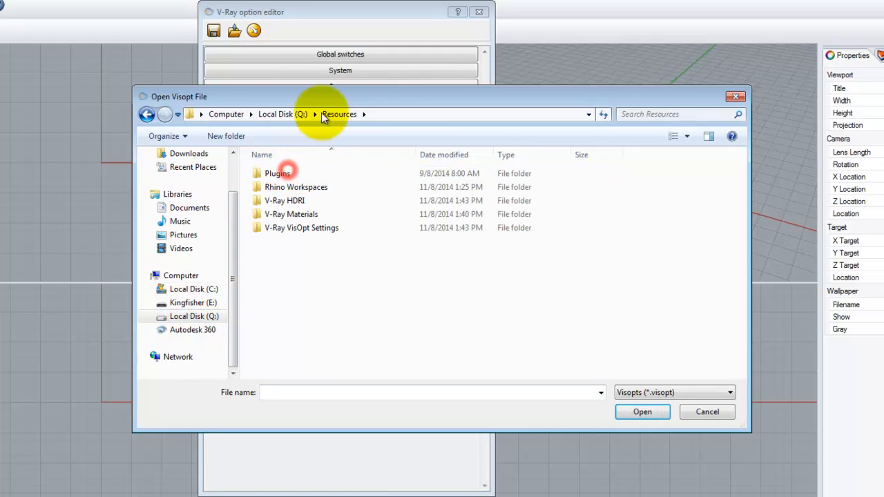
double_click(318, 231)
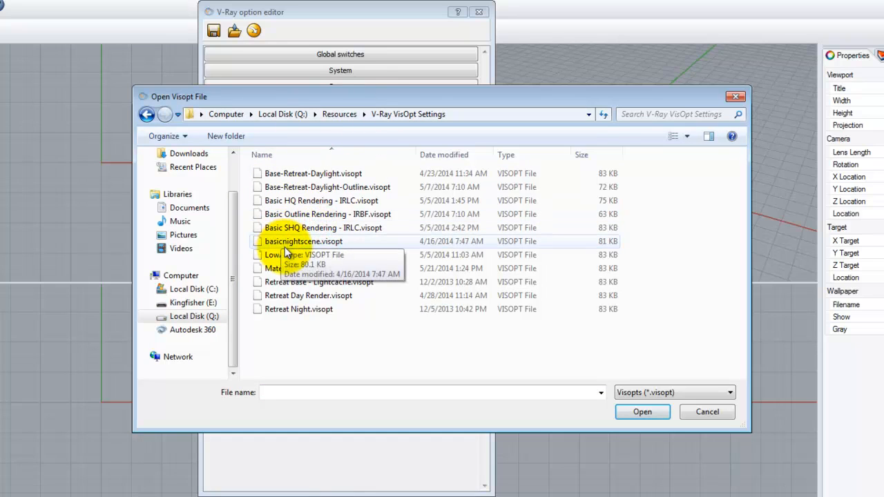
left_click(285, 242)
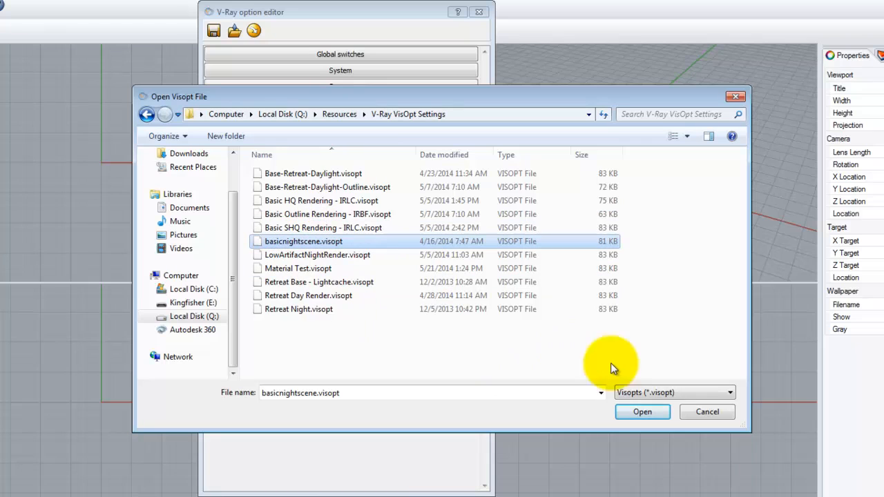
left_click(640, 412)
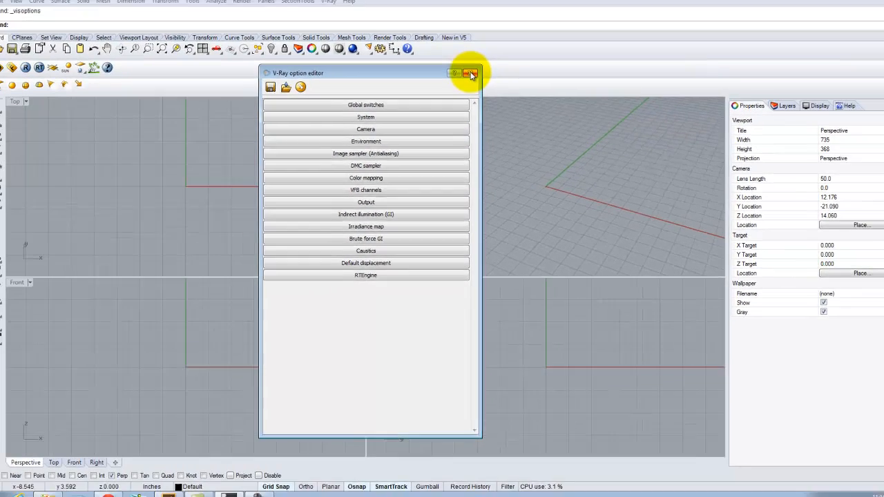
left_click(481, 23)
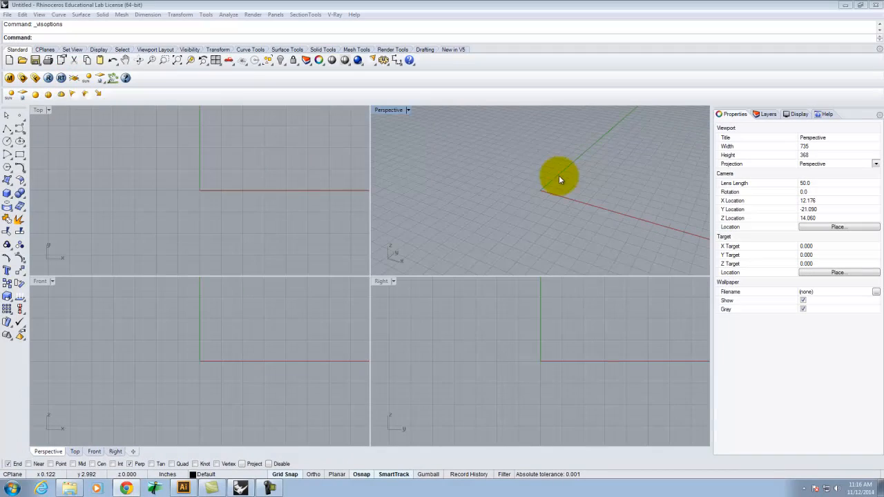
Maximize the Perspective viewport, add a V-Ray infinite plane and run a test render of the scene.
double_click(389, 110)
left_click(74, 78)
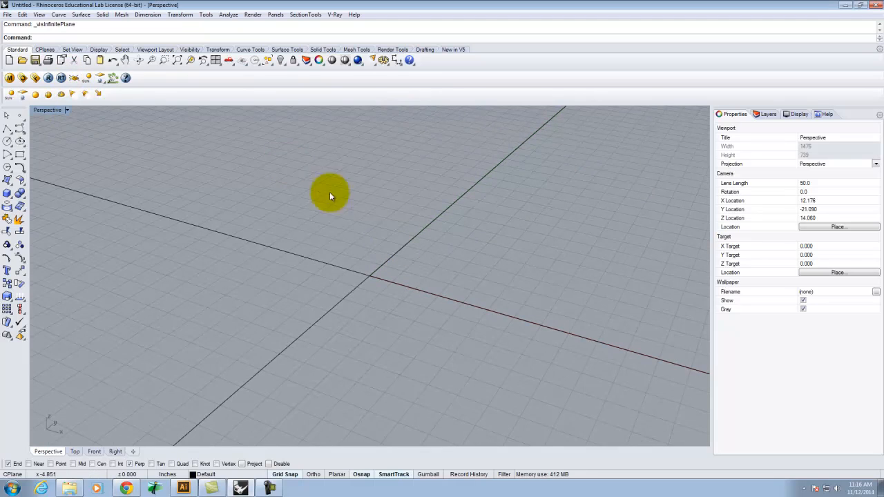
left_click(49, 79)
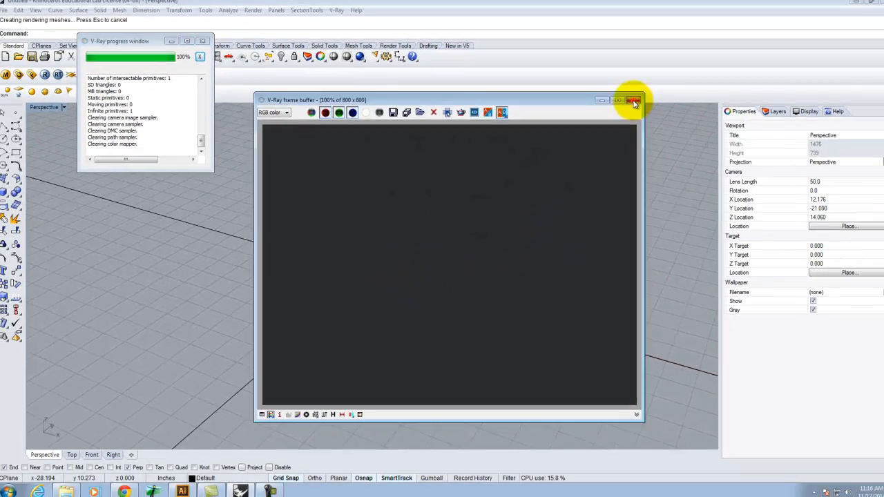
left_click(820, 21)
Review the V-Ray option editor and close it without changing any settings.
right_click_drag(222, 236, 237, 296)
left_click(22, 78)
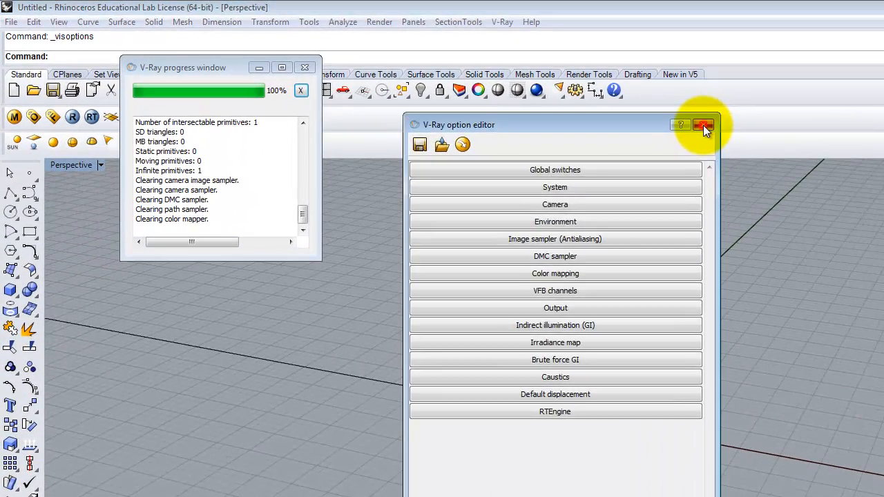
left_click(705, 127)
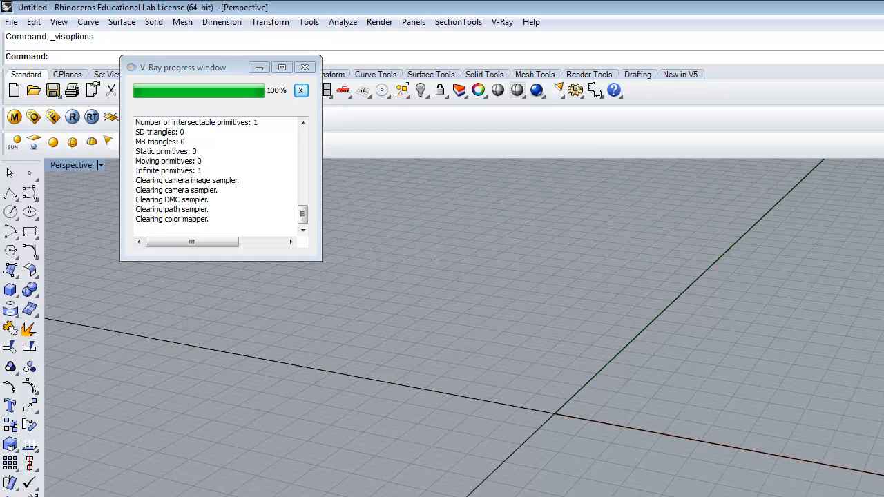
Create a wall box near the origin with an 8' by 1' base and a height of 8'.
left_click(9, 289)
left_click(524, 274)
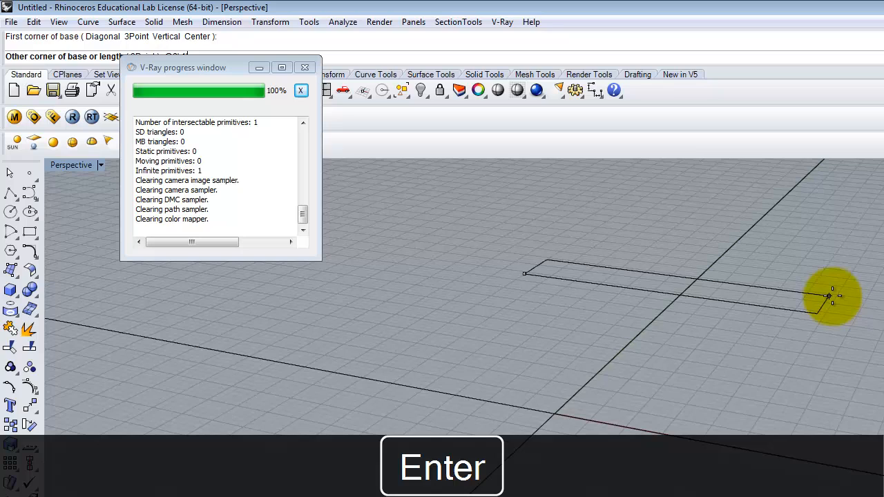
key("Return")
scroll(723, 349, "down", 10)
scroll(531, 399, "down", 2)
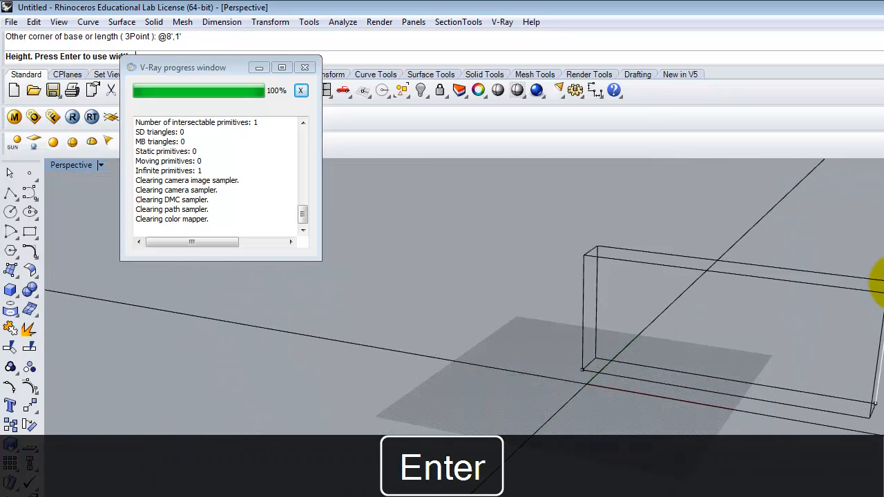
type("8")
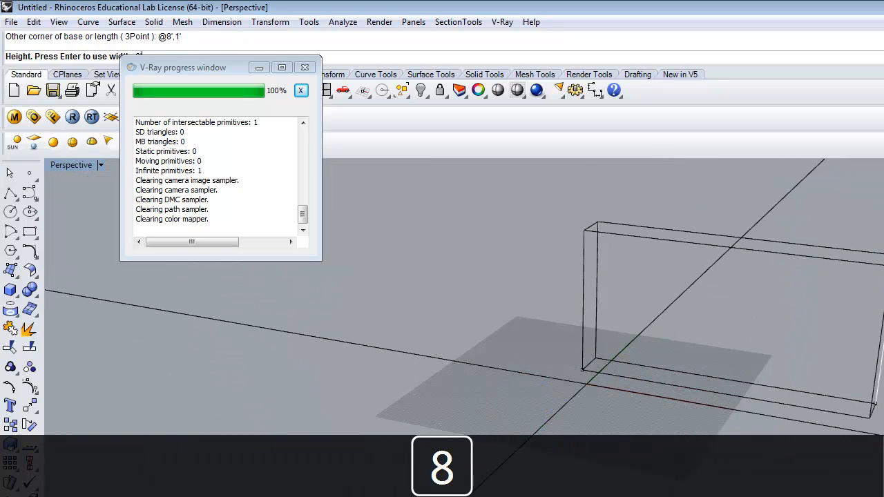
key("Return")
scroll(674, 443, "down", 3)
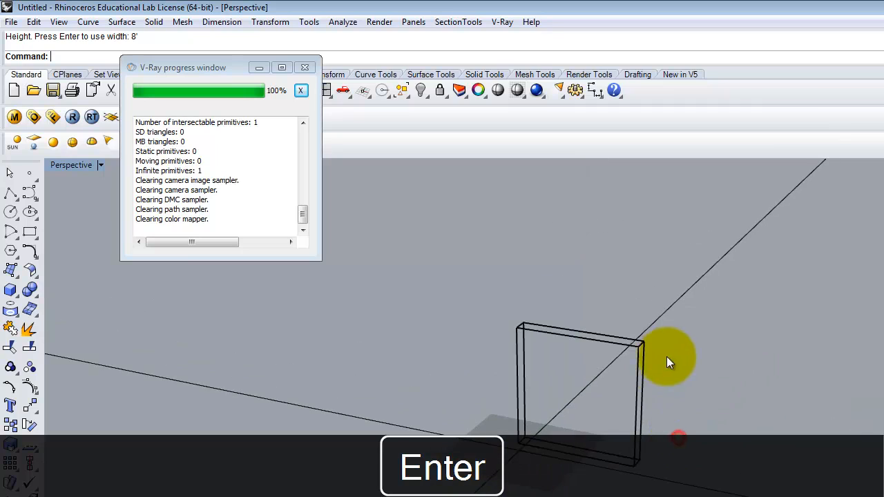
Create a ceiling box from the wall's top back corner with base @8',-6' and a height of 1'.
left_click(10, 290)
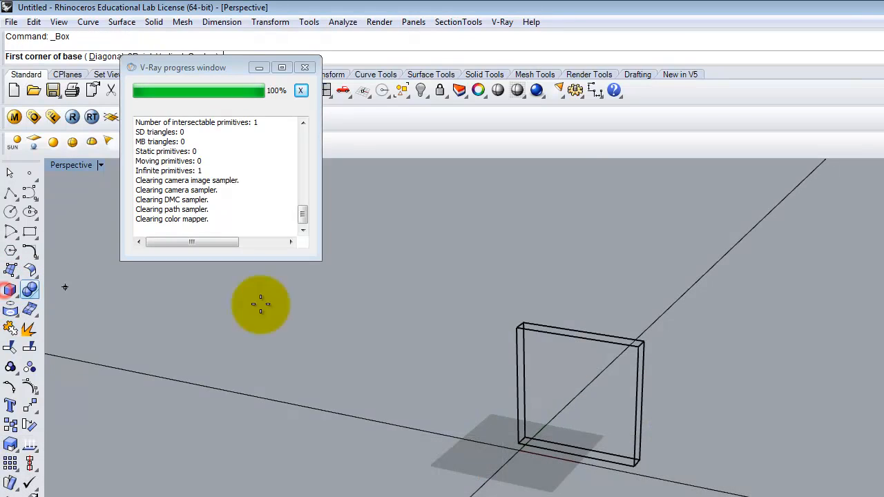
left_click(526, 318)
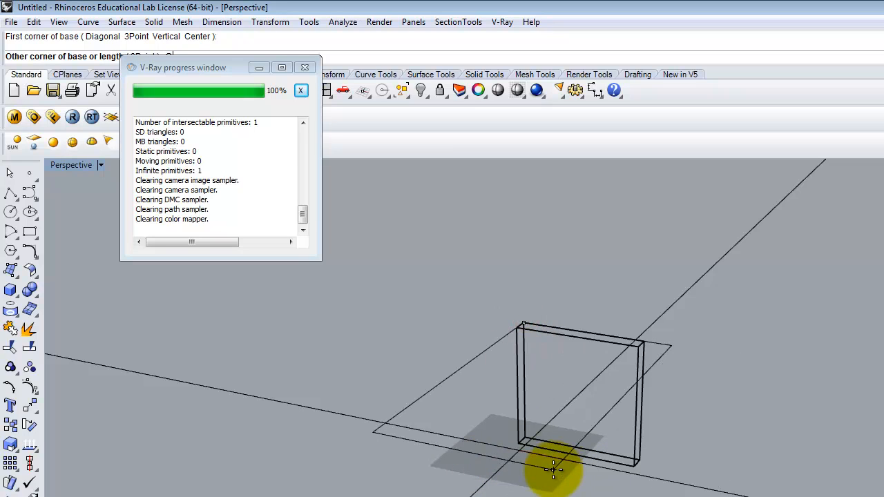
key("BackSpace")
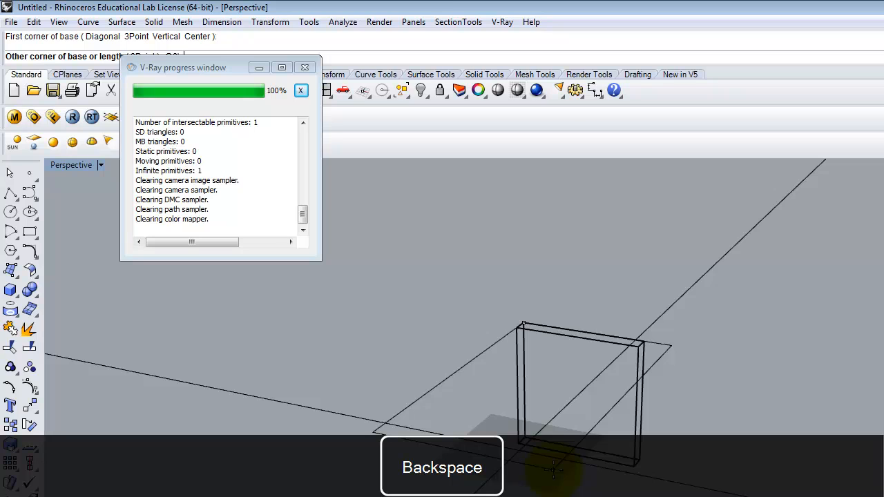
key("Return")
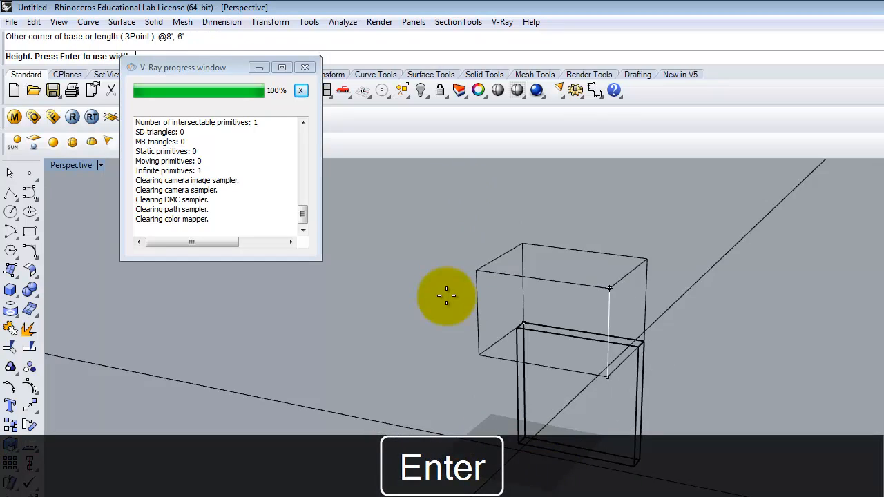
key("Return")
right_click_drag(776, 364, 794, 383)
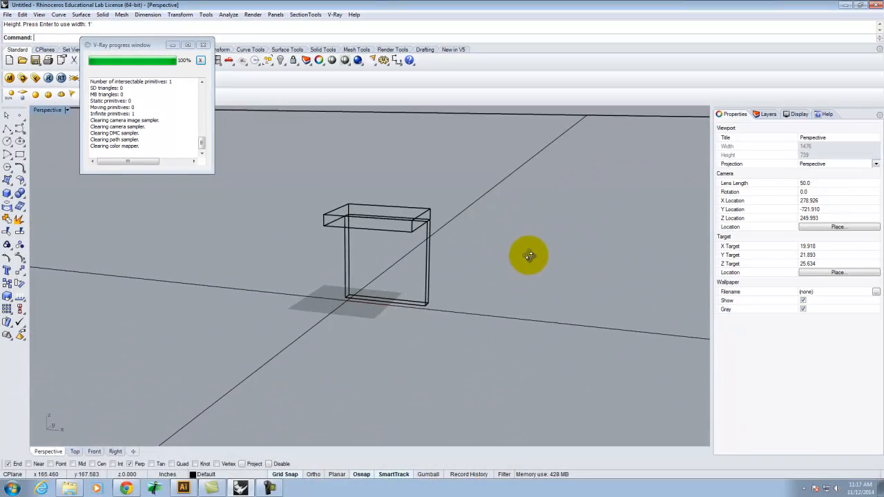
right_click_drag(529, 256, 381, 256)
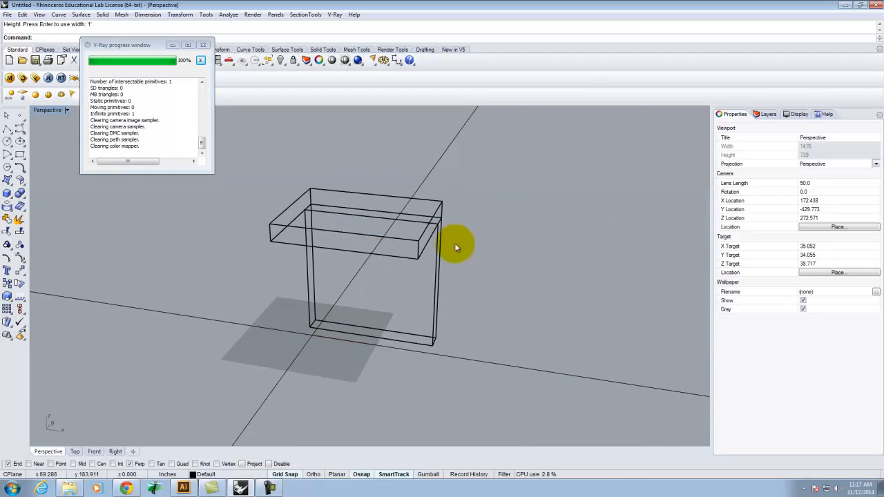
Test-render the wall and ceiling boxes with V-Ray from the Perspective view and close the frame buffer.
right_click_drag(407, 221, 361, 207)
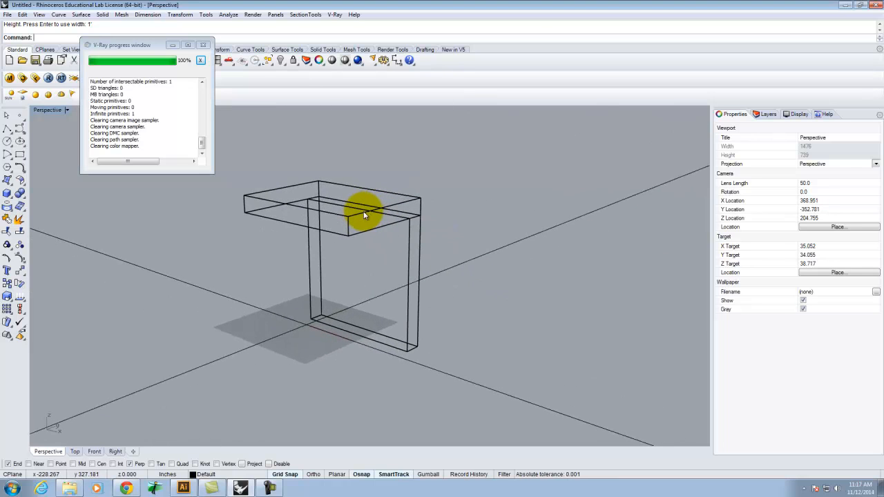
left_click(47, 78)
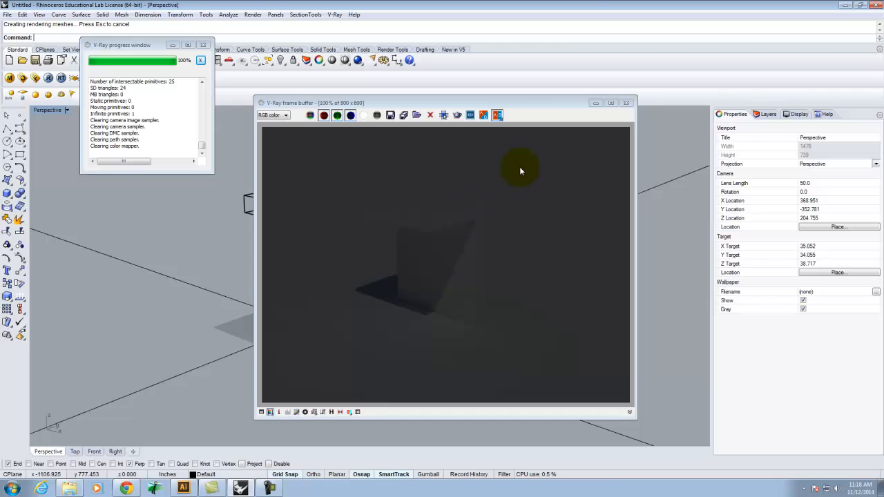
left_click(626, 105)
right_click_drag(200, 264, 236, 283)
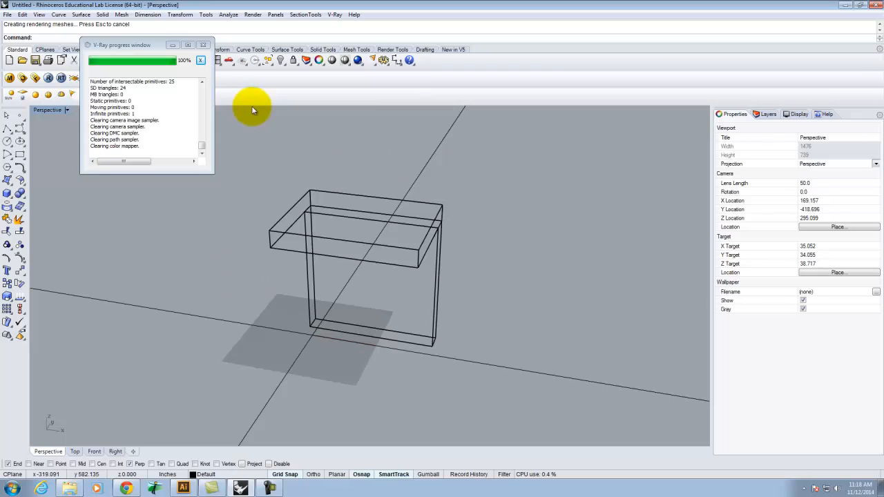
Open a second Rhino session from the Large Objects - Inches template, decline the RhinoNest update and maximize the Perspective viewport.
left_click(13, 491)
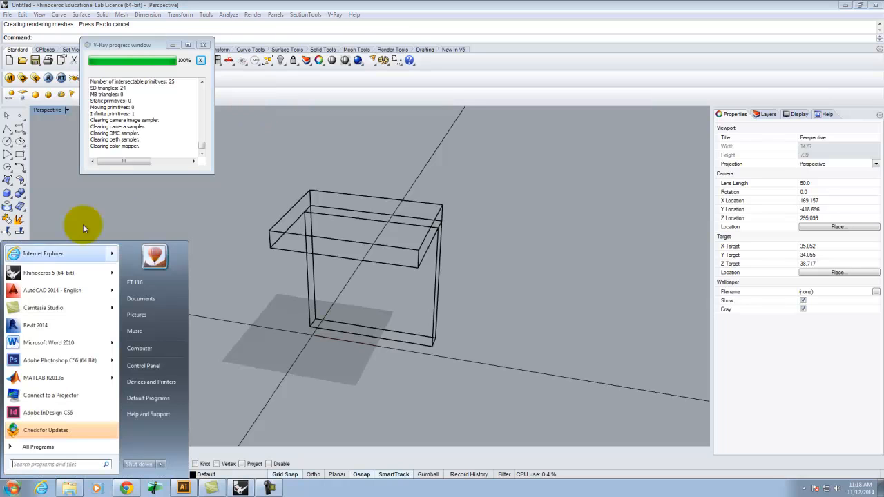
left_click(44, 276)
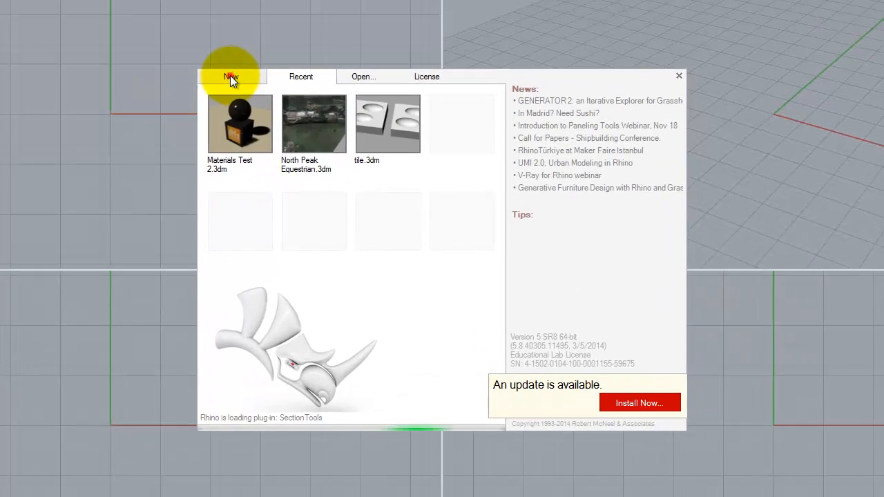
left_click(230, 77)
left_click(274, 147)
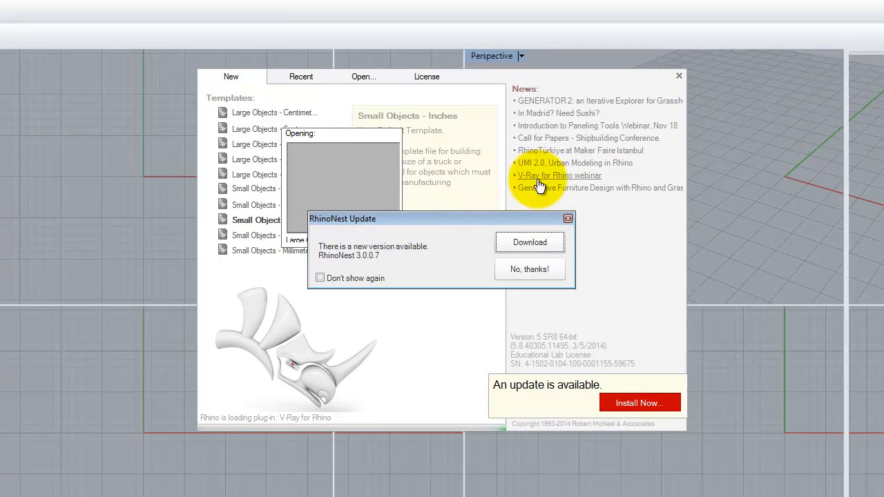
left_click(532, 269)
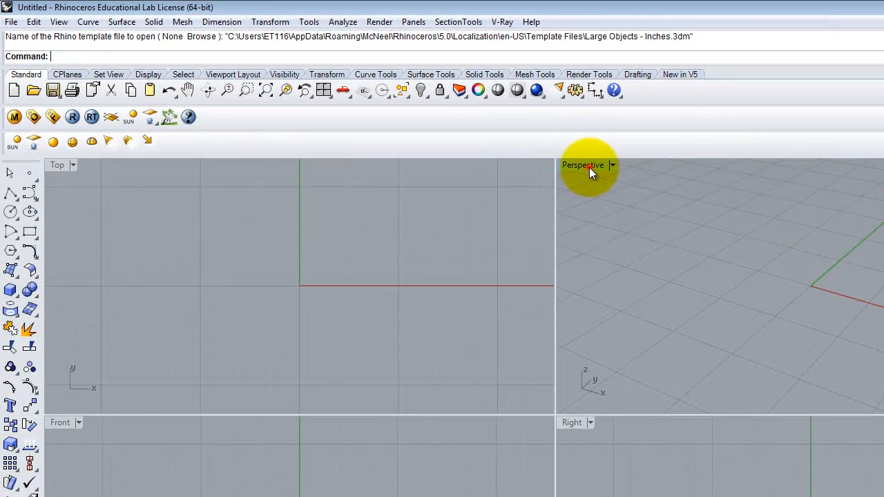
double_click(589, 166)
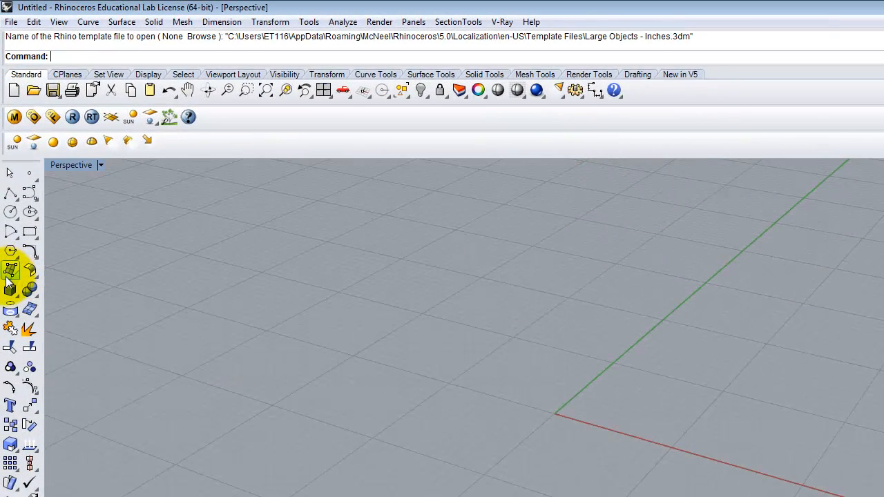
Draw a circle centred on the origin with a radius of 3".
left_click(11, 213)
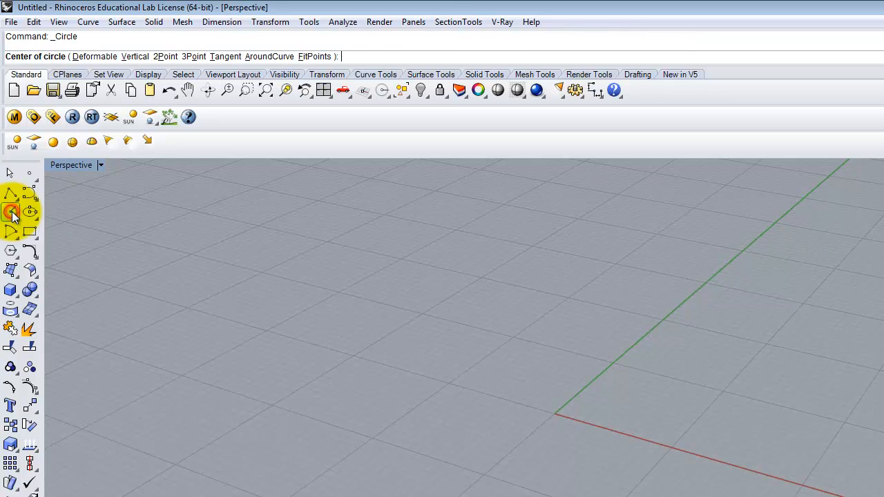
left_click(553, 414)
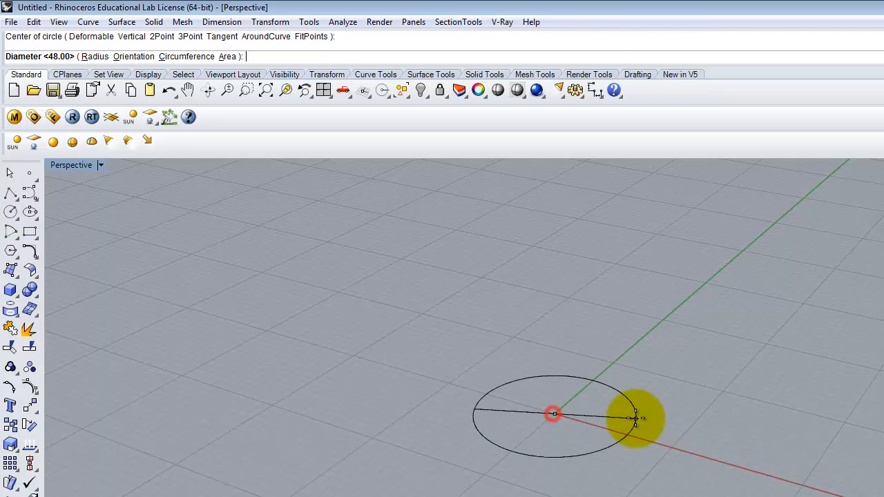
type("r")
key("Return")
type("3")
key("Return")
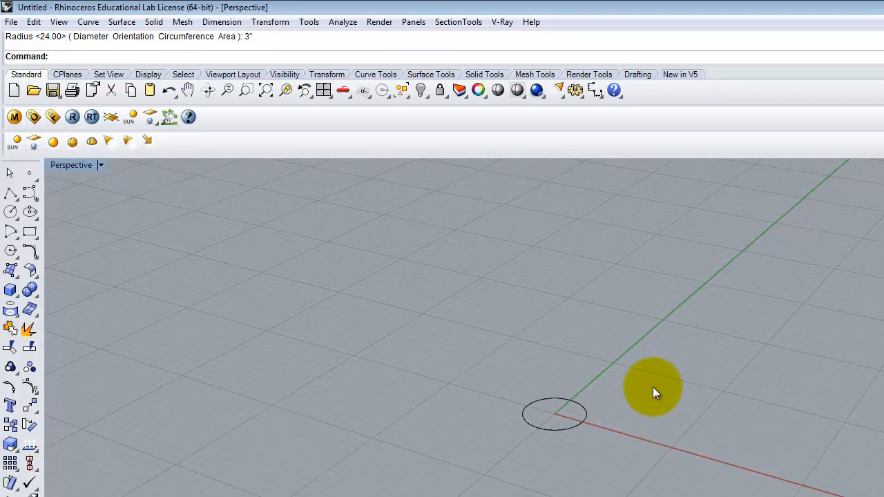
Offset the circle outward by a distance of 1".
left_click(582, 423)
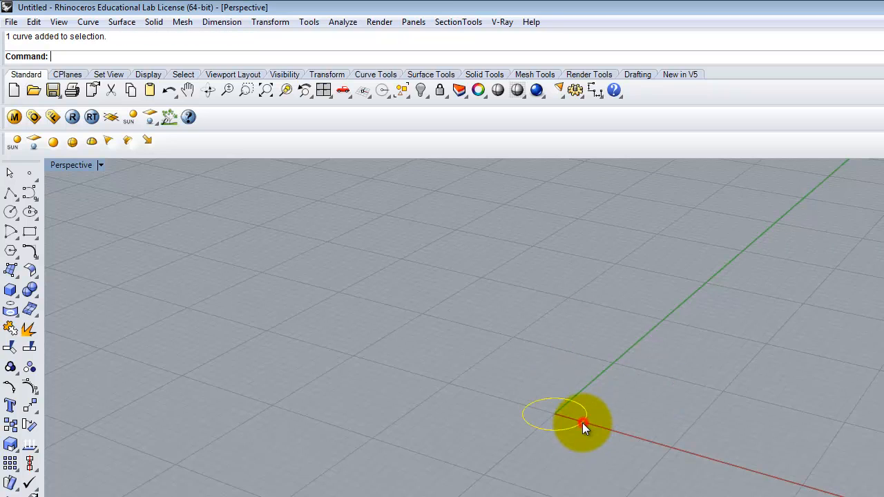
type("Offset")
key("Return")
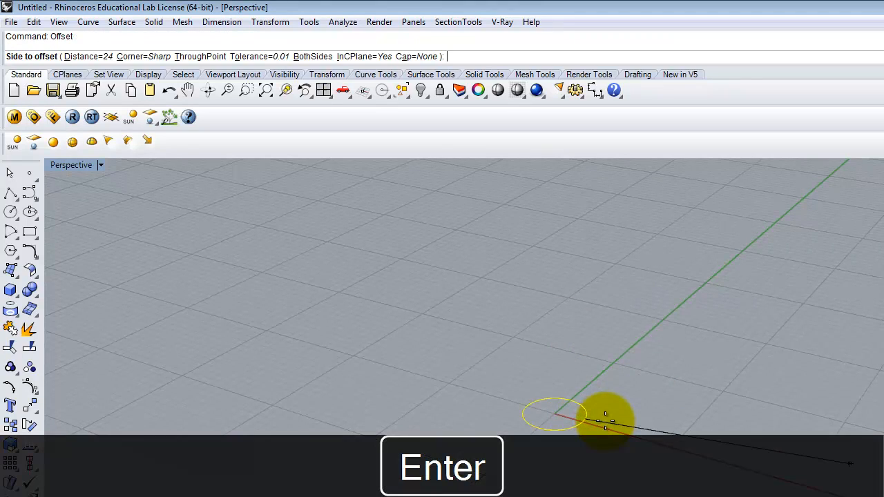
type("d")
key("Return")
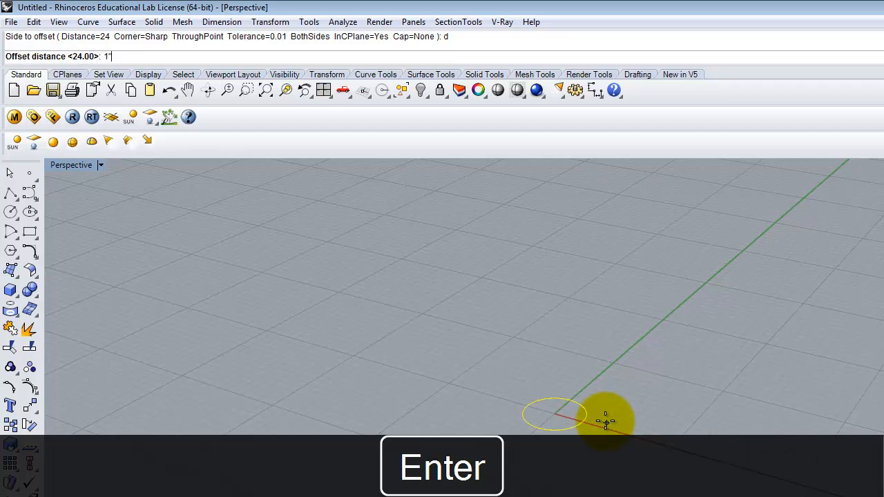
type("1\"")
key("Return")
left_click(642, 420)
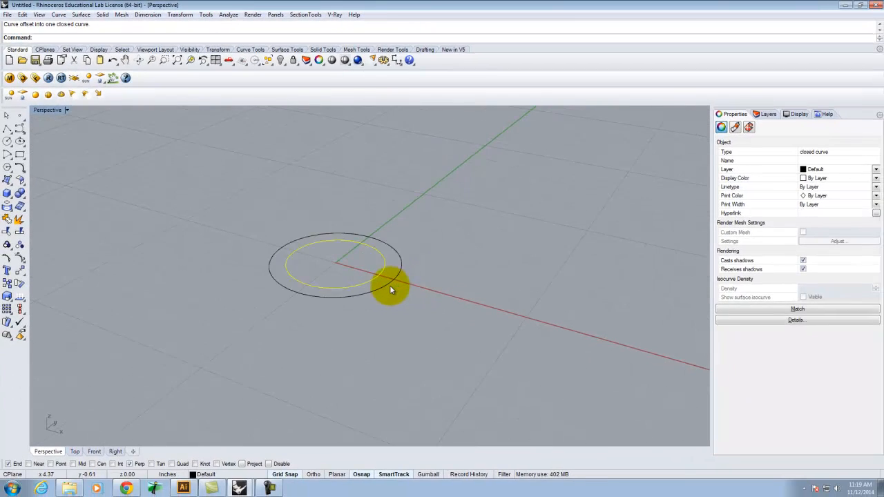
Loft the two concentric circles into a flat ring with the Normal style and show the viewport shaded.
left_click(392, 285)
left_click(396, 278)
left_click(395, 278)
type("loft")
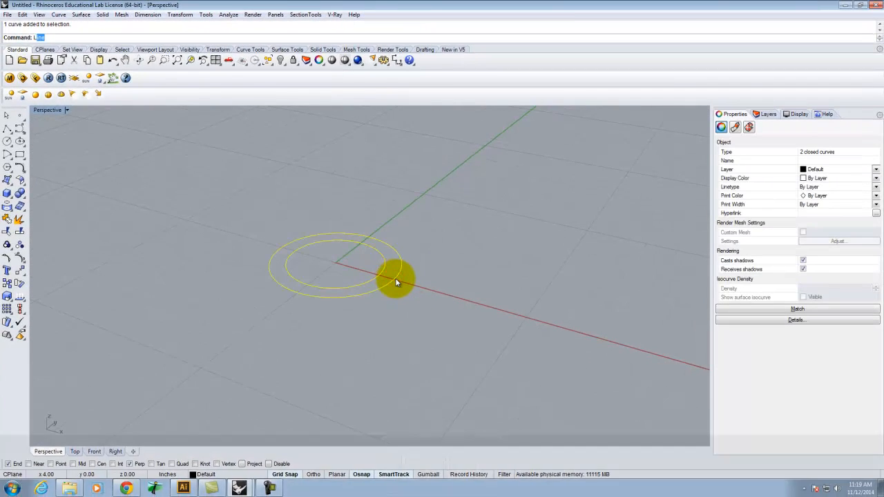
key("Return")
key("Return")
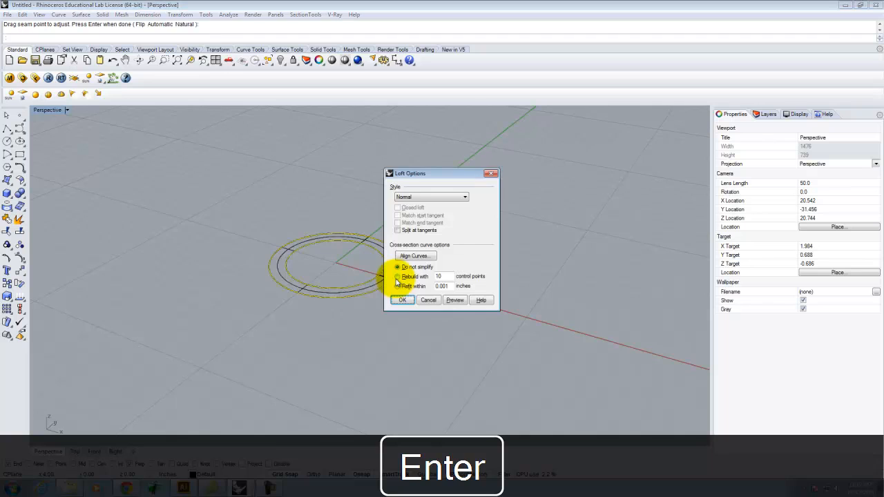
left_click(400, 299)
left_click(69, 110)
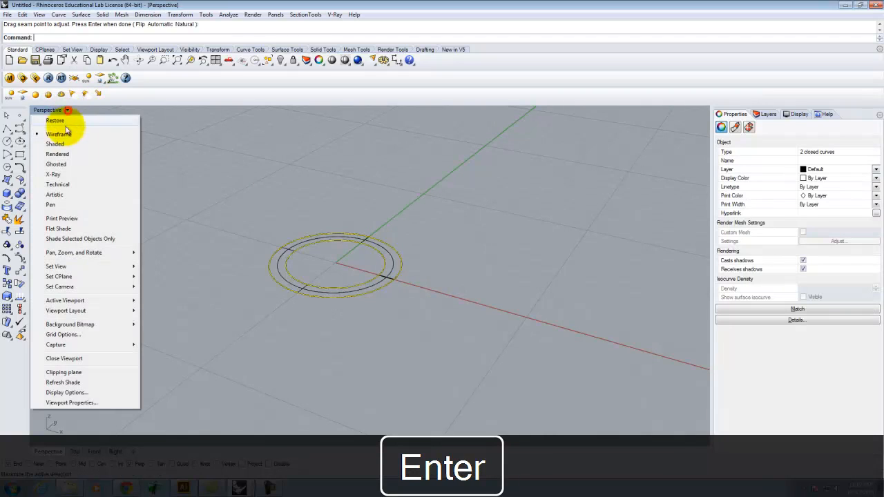
left_click(76, 135)
mouse_move(403, 346)
right_mouse_down()
mouse_move(384, 337)
mouse_move(431, 361)
right_mouse_up()
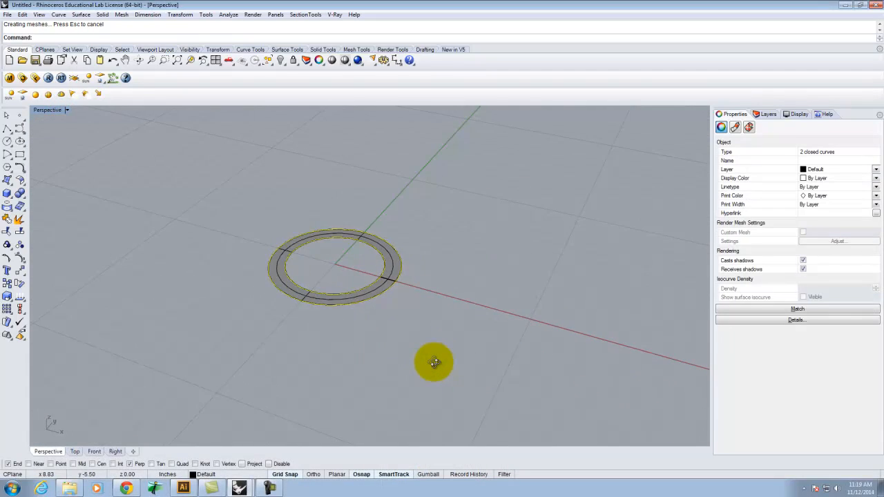
Extrude the flat ring surface 0.5" upward into a solid with ExtrudeSrf.
left_click(396, 271)
type("Extrudesr")
key("Return")
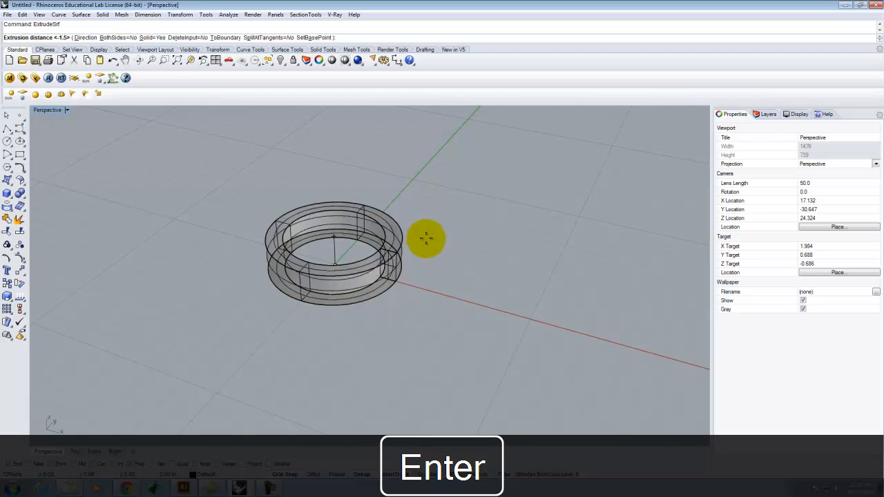
type(".5")
key("Return")
left_click(424, 340)
right_click_drag(424, 339, 337, 256)
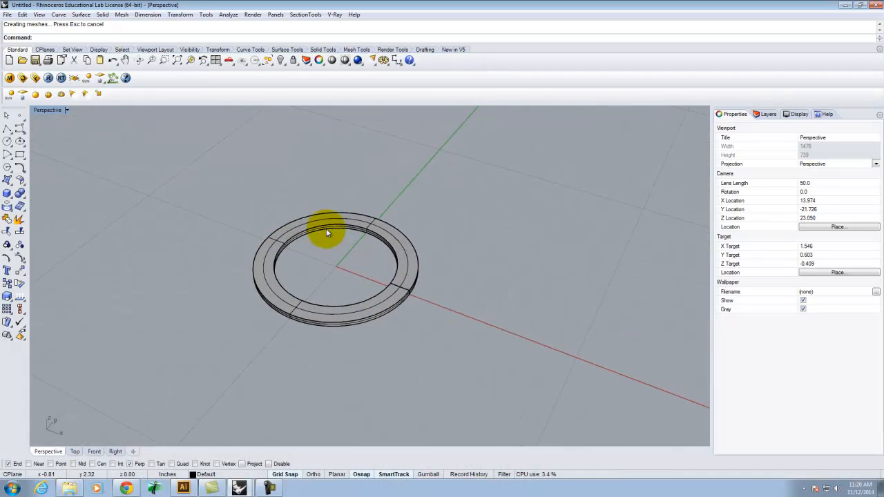
Enable the Quad snap and create a truncated cone from the ring's centre to its inner edge, 6" high with a 2" top radius.
left_click(8, 195)
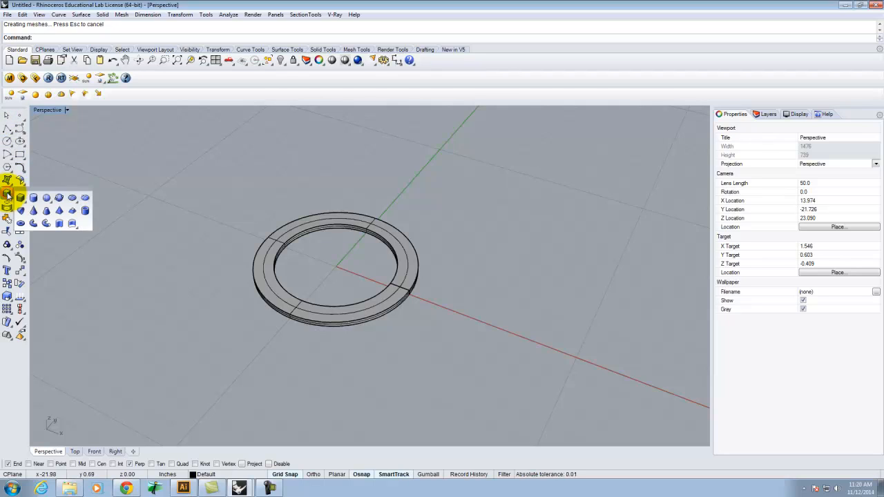
left_click(47, 212)
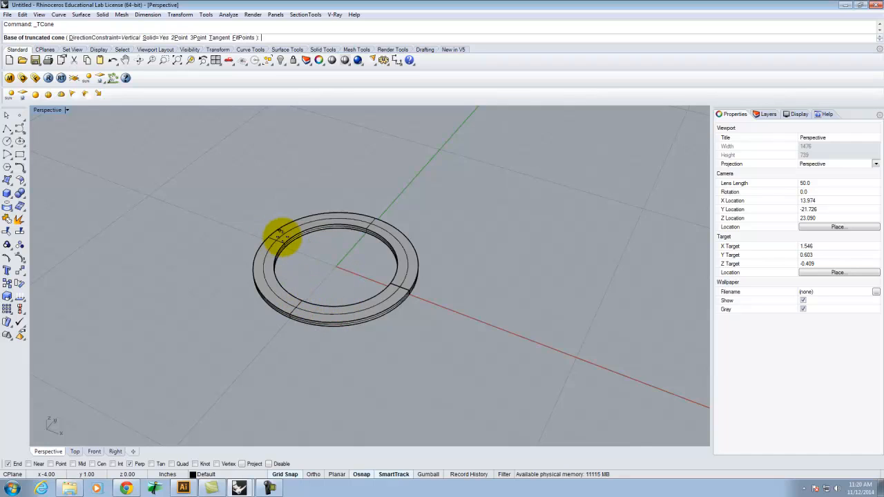
left_click(173, 464)
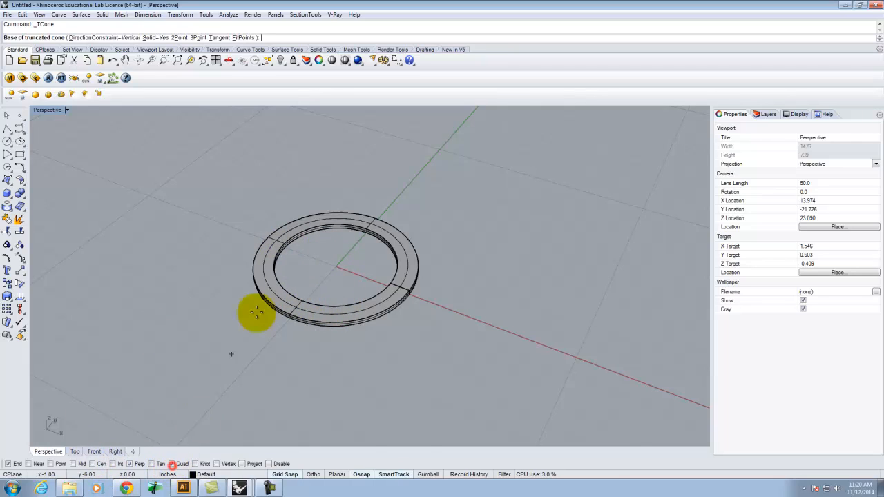
left_click(284, 240)
key("Escape")
right_click(342, 275)
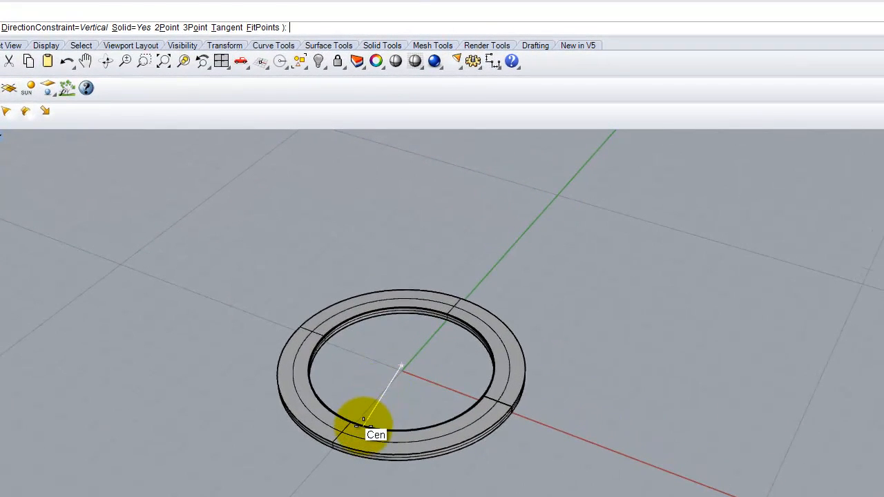
left_click(365, 417)
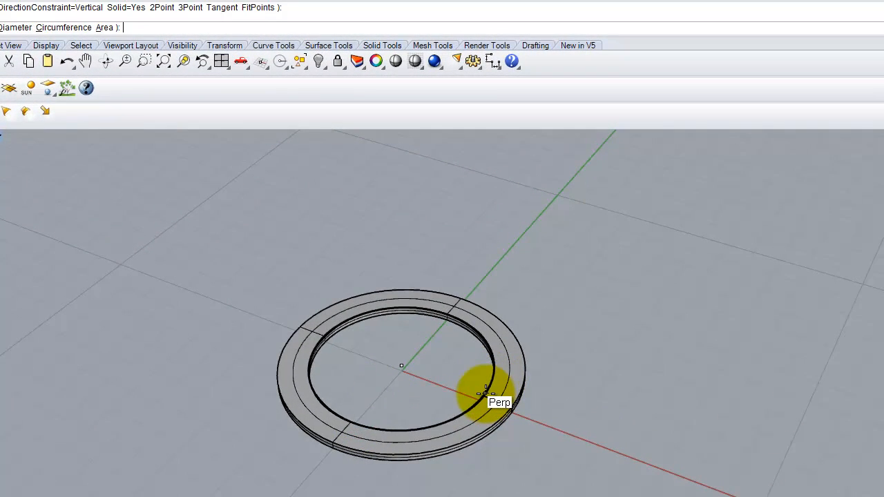
left_click(485, 394)
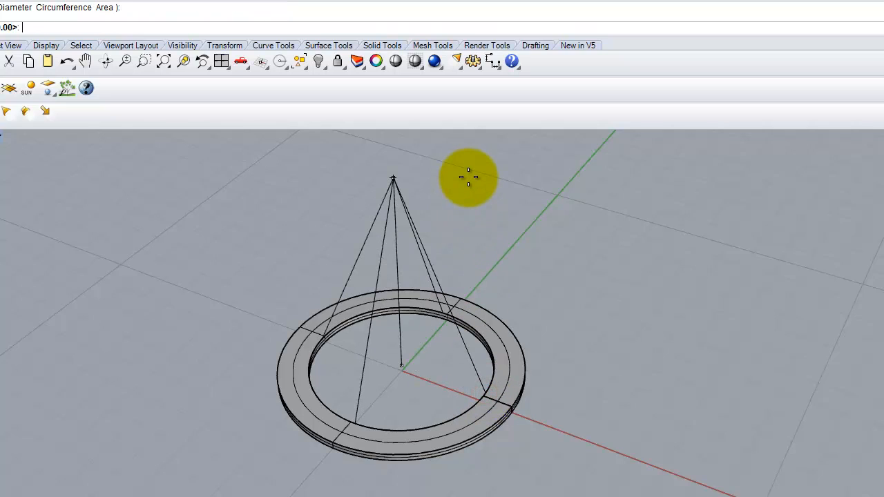
type("6")
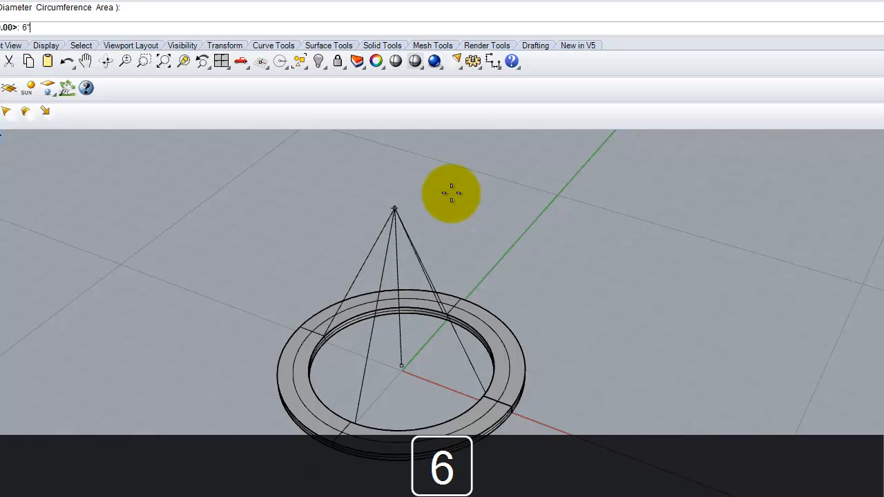
key("Return")
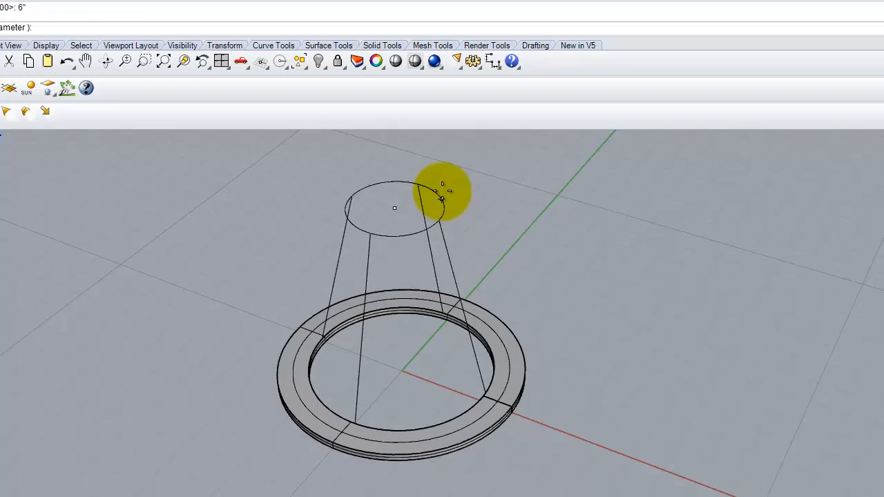
type("2")
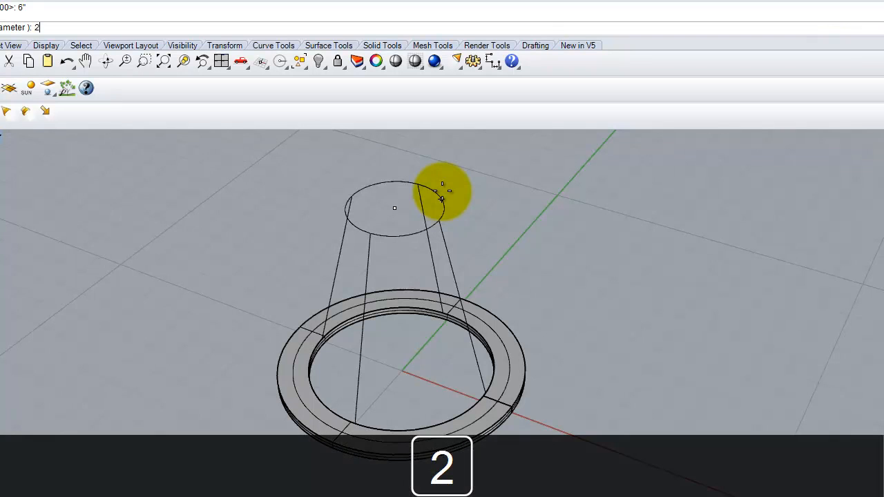
key("Return")
Explode the truncated cone into separate surfaces and clear the selection.
right_click_drag(521, 239, 464, 228)
left_click(404, 269)
right_click_drag(444, 324, 579, 491)
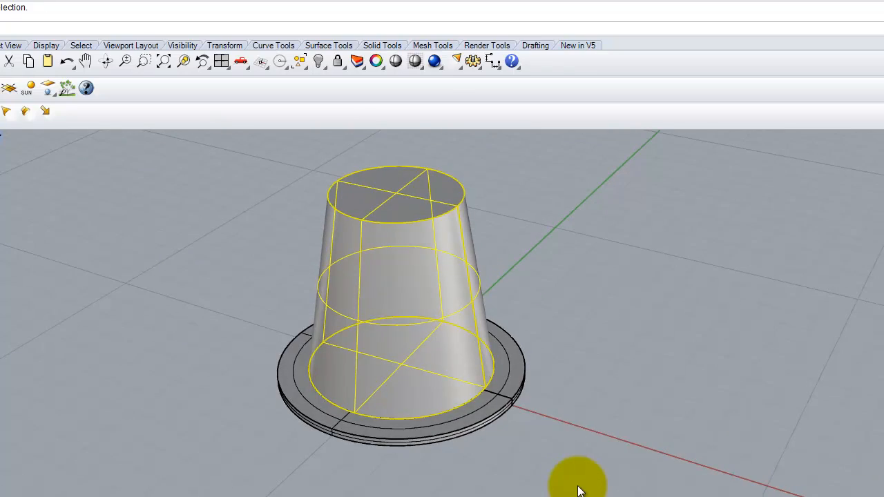
type("explode")
key("Return")
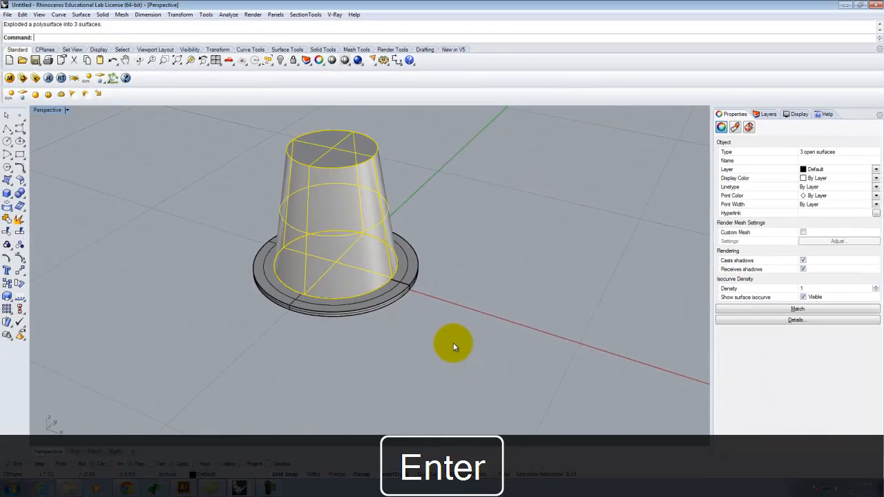
left_click(581, 485)
Delete the cone's circular bottom surface so that the cone is open toward the ring.
right_click_drag(463, 367, 438, 270)
left_click(338, 267)
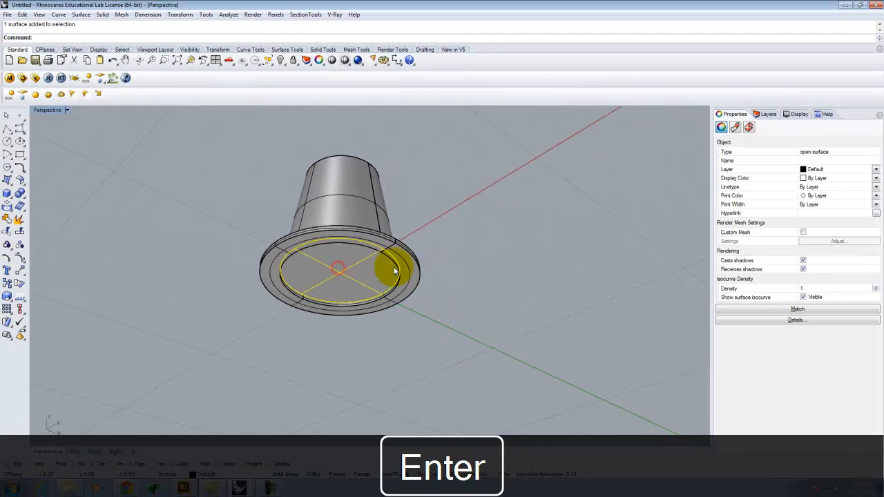
key("Delete")
right_click_drag(385, 267, 368, 274)
scroll(376, 275, "up", 3)
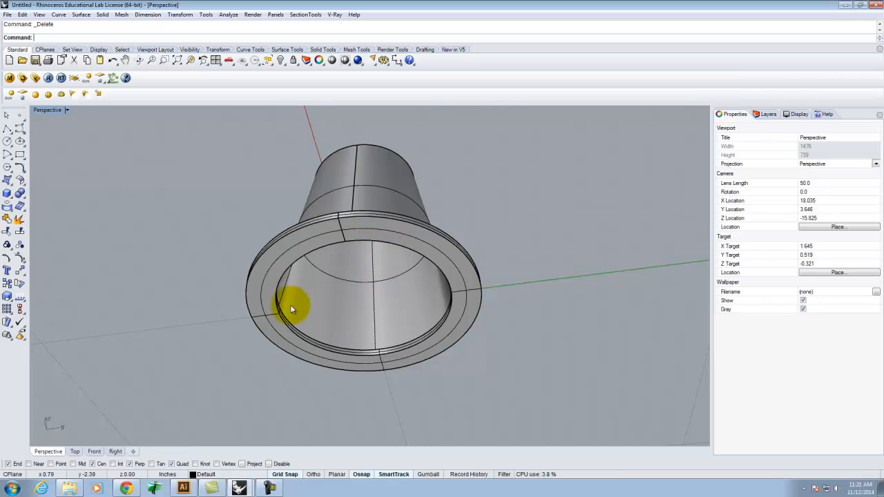
right_click_drag(424, 316, 438, 419)
scroll(446, 377, "down", 4)
scroll(377, 259, "up", 6)
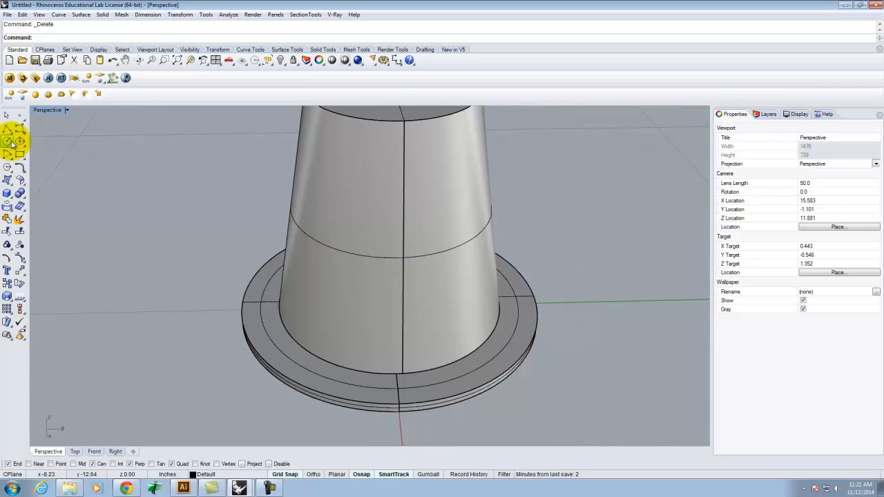
left_click(8, 193)
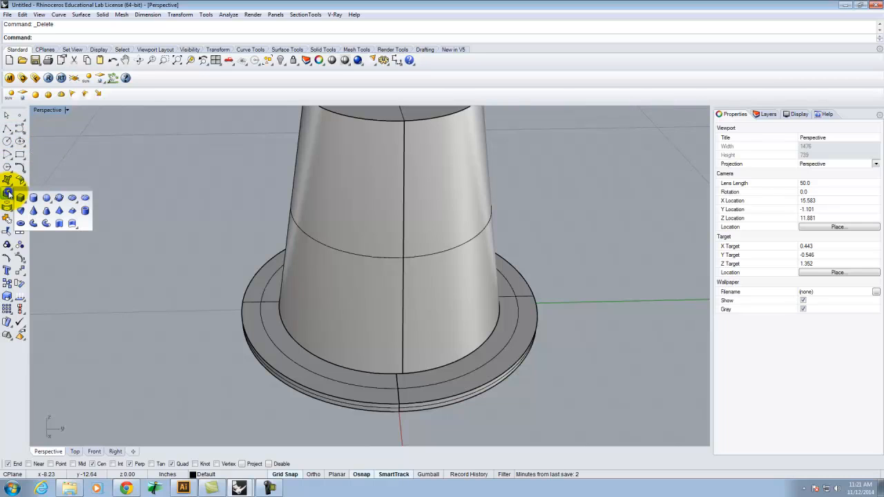
mouse_move(72, 199)
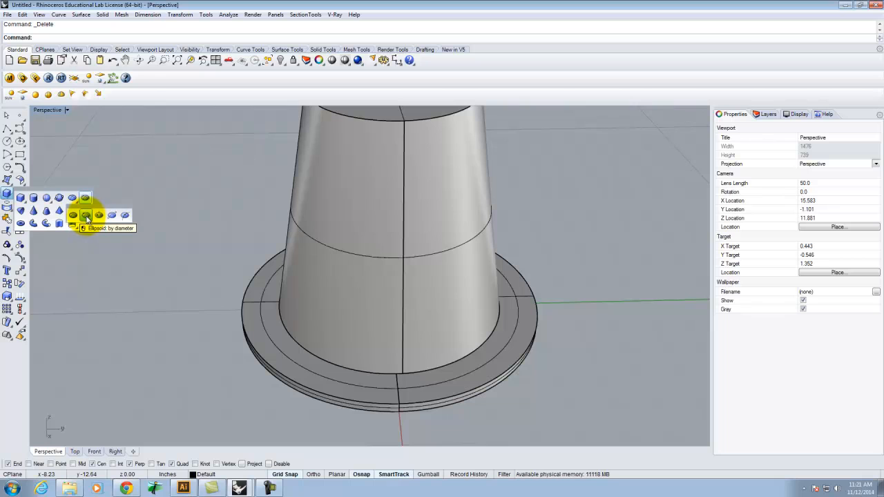
left_click(86, 217)
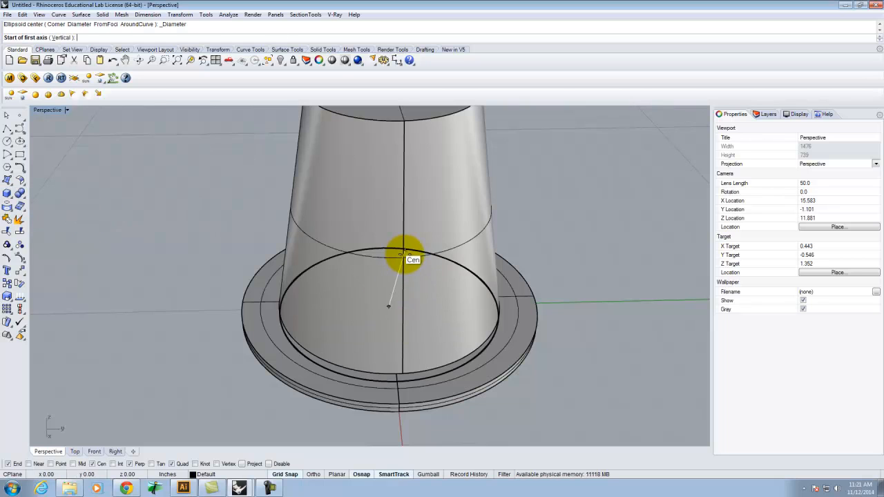
right_click_drag(398, 289, 346, 230)
key("Escape")
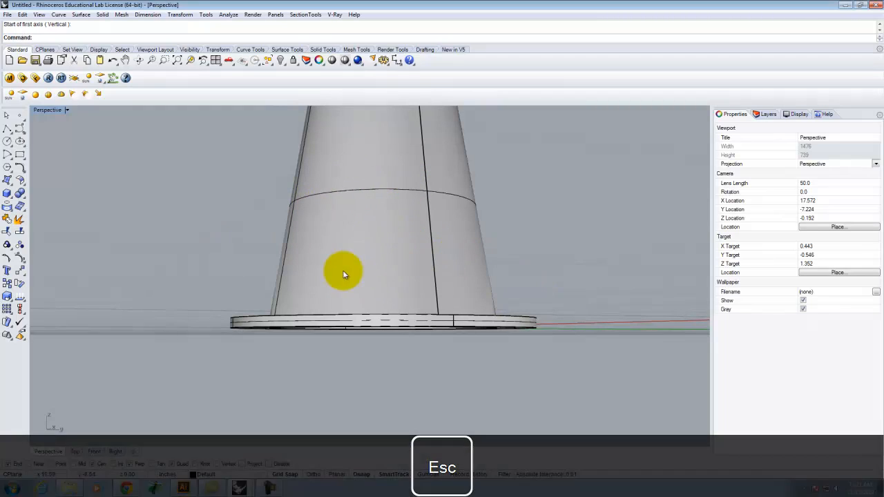
Create a rectangular plane surface on the ground plane, large enough to extend beyond the ring all around.
right_click_drag(382, 251, 387, 290)
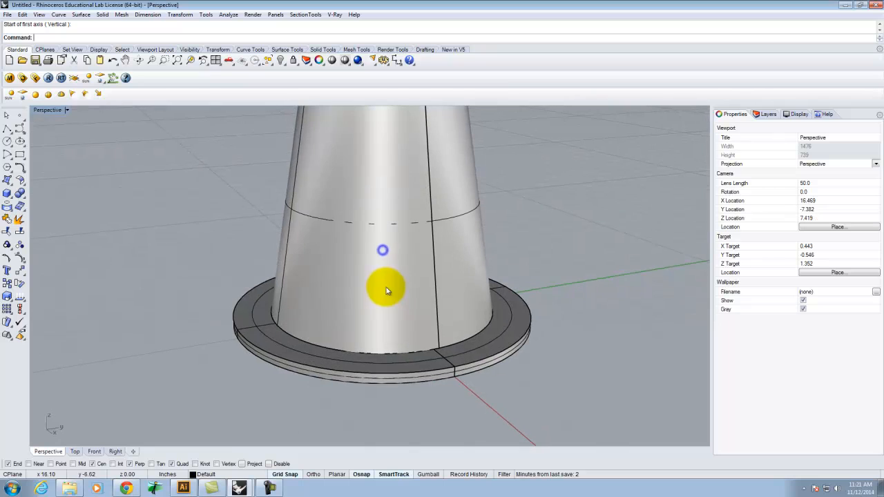
left_click(9, 183)
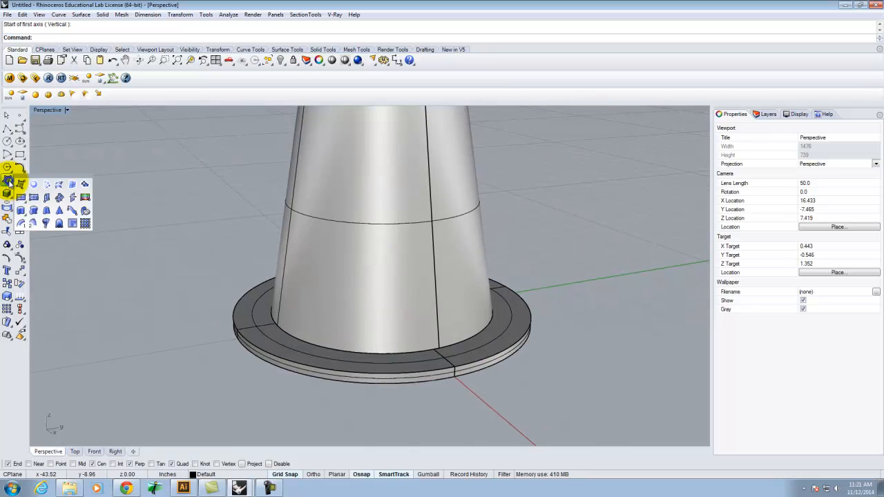
left_click(22, 201)
left_click(95, 245)
scroll(97, 245, "down", 3)
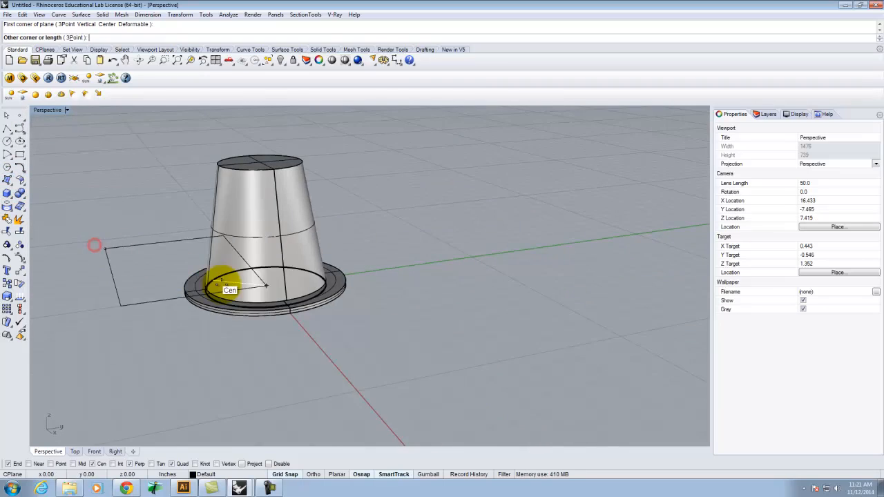
left_click(509, 323)
Move the rectangular plane vertically upward by 2" so that it cuts through the cone.
left_click(415, 327)
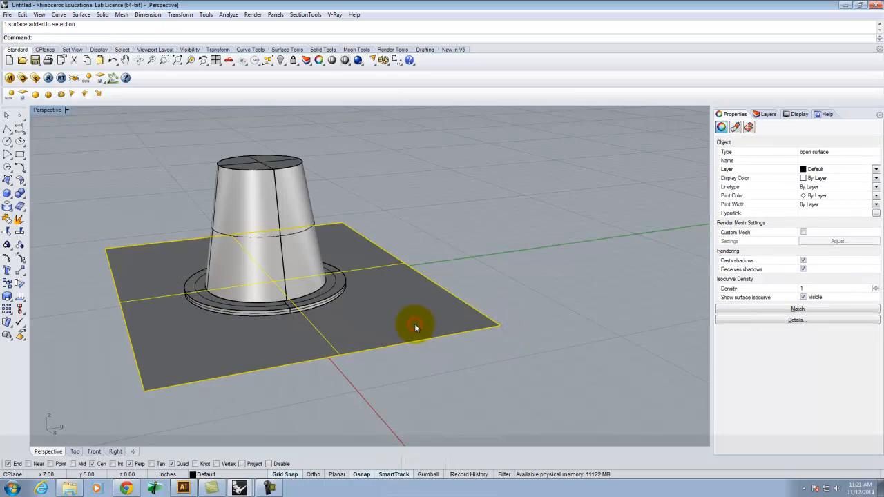
type("move")
key("Return")
type("v")
key("Return")
left_click(416, 321)
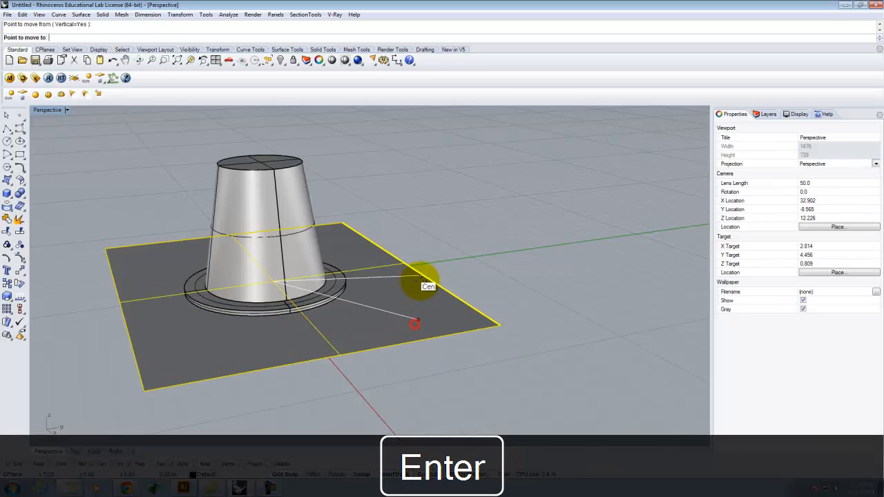
type("2")
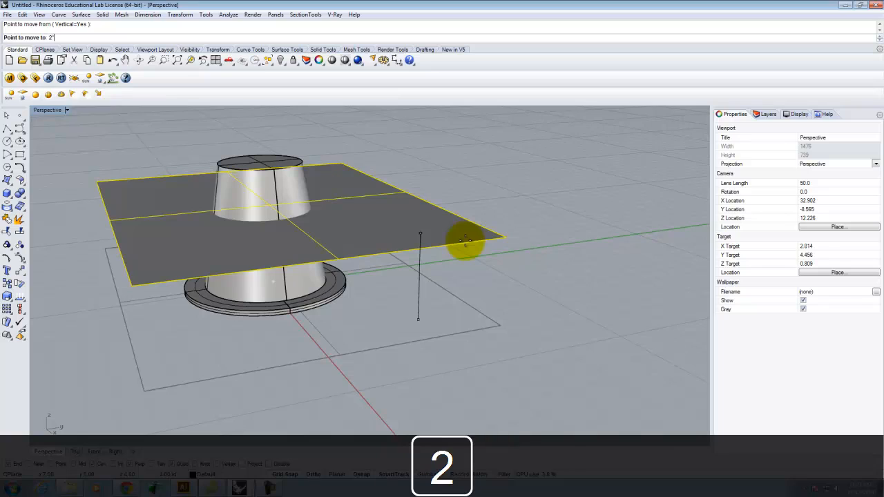
key("Return")
Intersect the plane with the cone's side surface to create a section curve, and delete the plane.
left_click(302, 201, "shift")
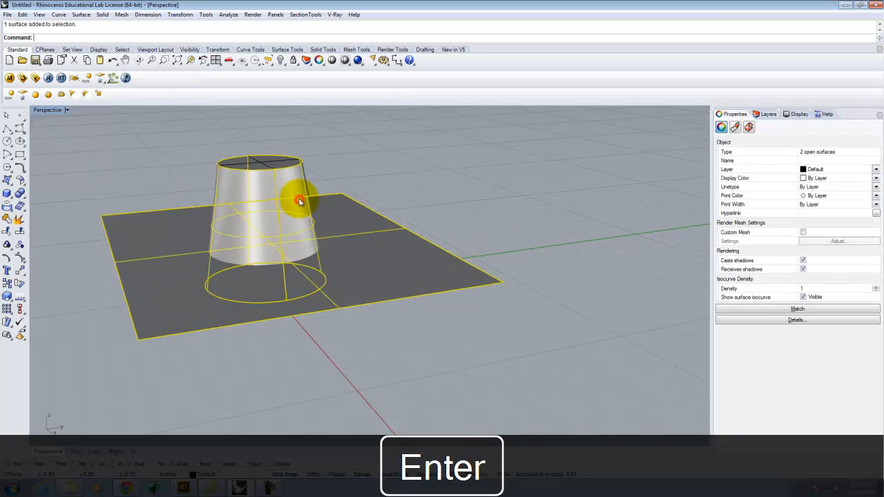
type("Intersec")
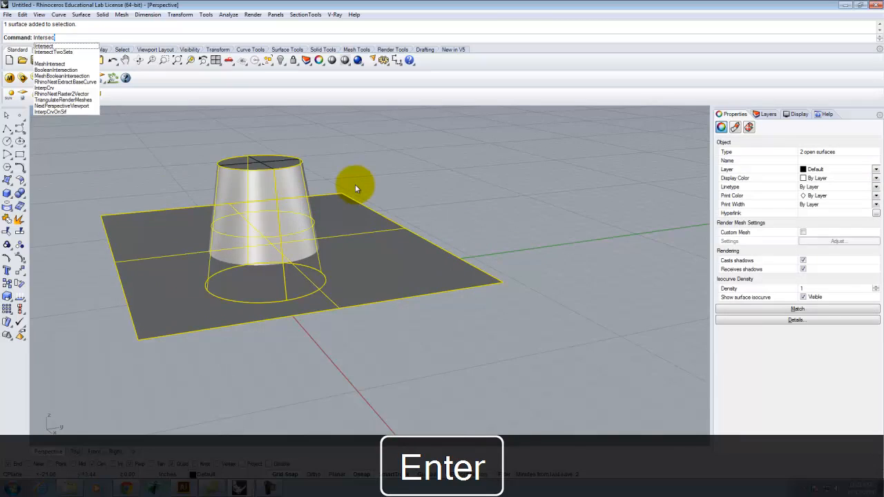
key("Return")
left_click(432, 194)
left_click(417, 242)
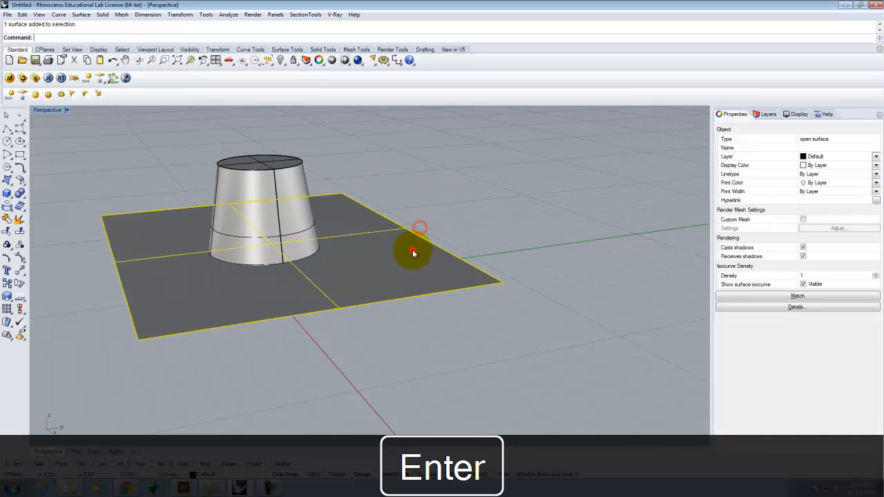
key("Delete")
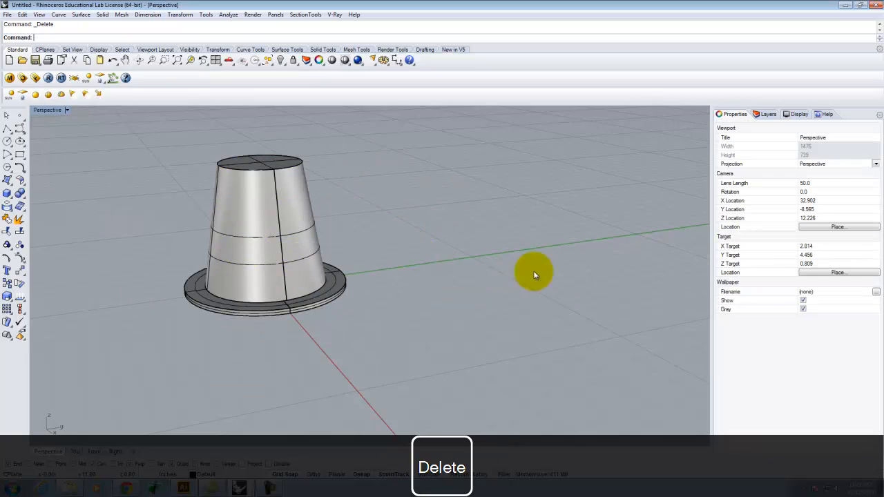
left_click(264, 267)
left_click(387, 247)
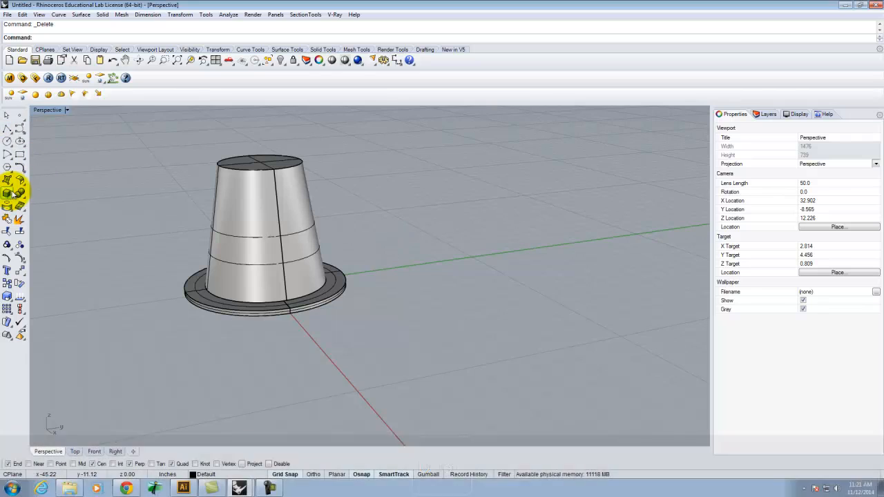
left_click(10, 195)
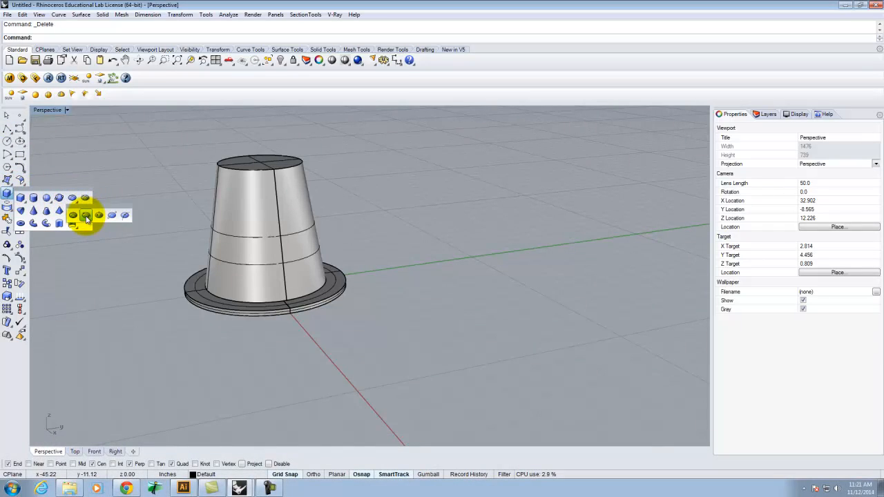
left_click(85, 215)
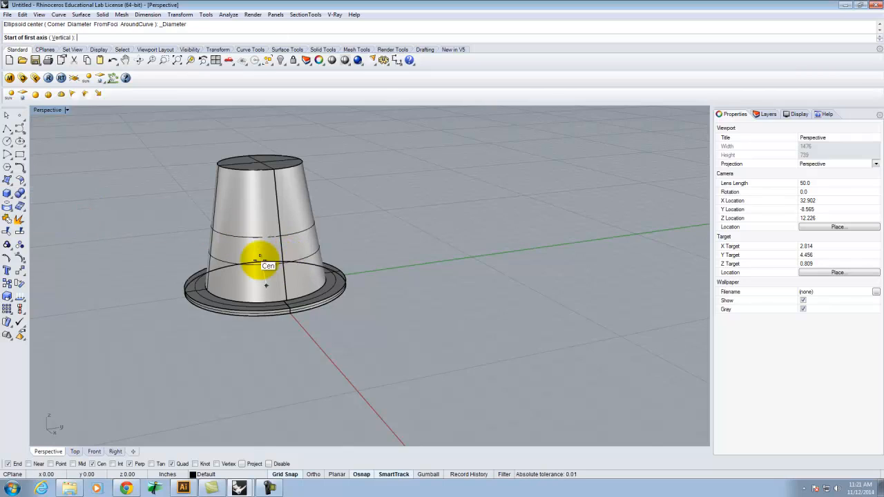
left_click(210, 252)
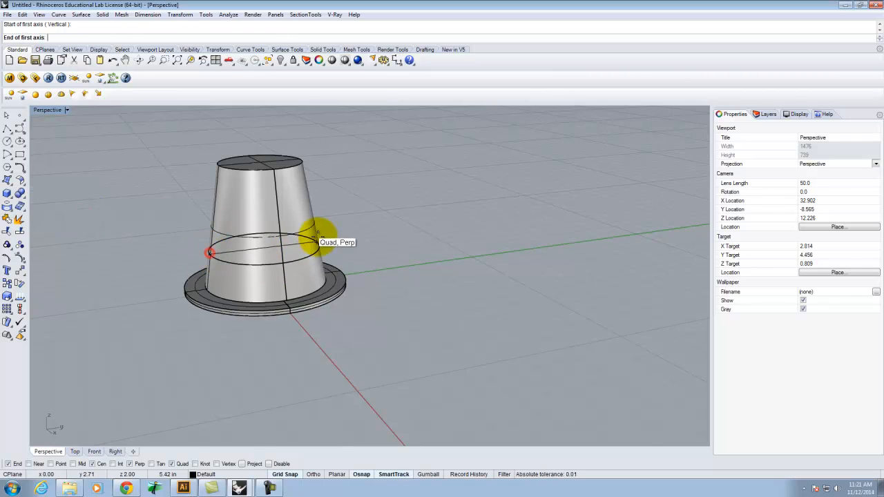
left_click(319, 243)
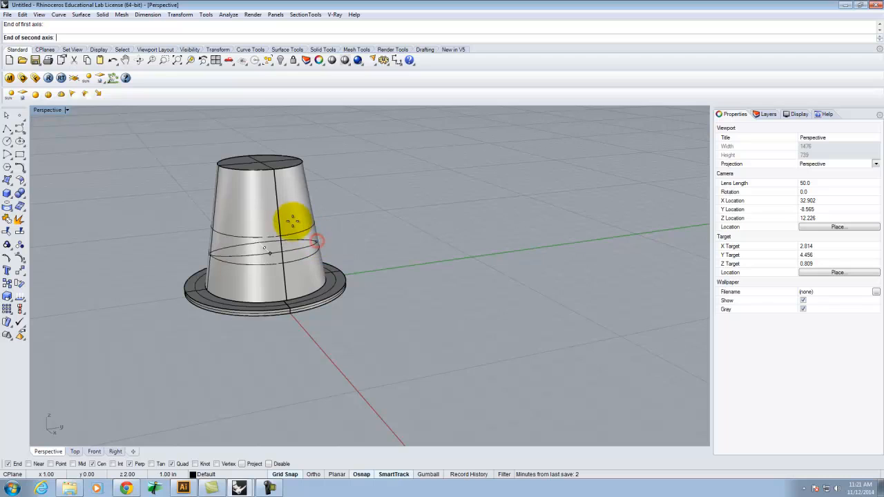
double_click(52, 111)
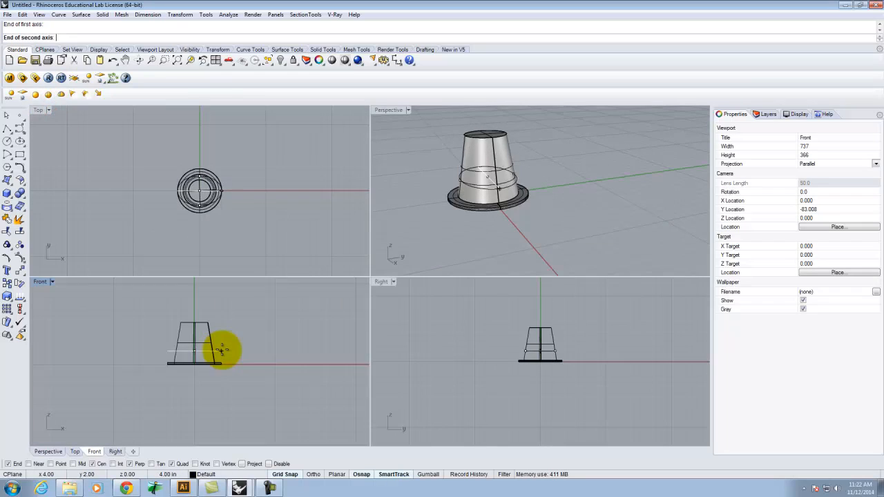
scroll(221, 350, "up", 3)
scroll(581, 345, "up", 3)
scroll(612, 351, "up", 5)
scroll(566, 350, "down", 2)
scroll(541, 367, "up", 3)
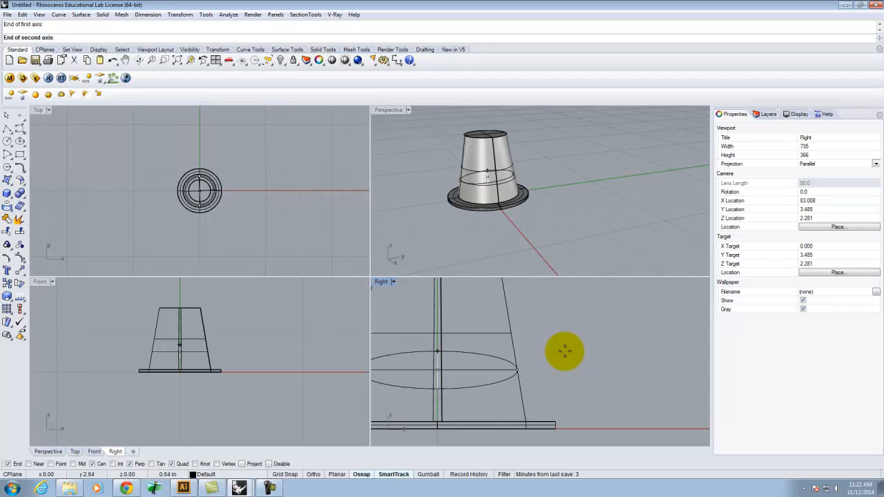
key("Delete")
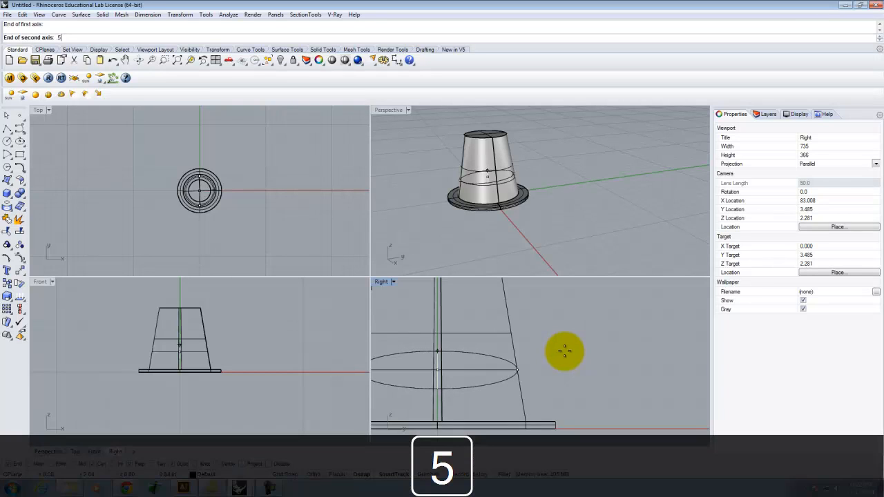
type("\"")
key("Return")
key("Return")
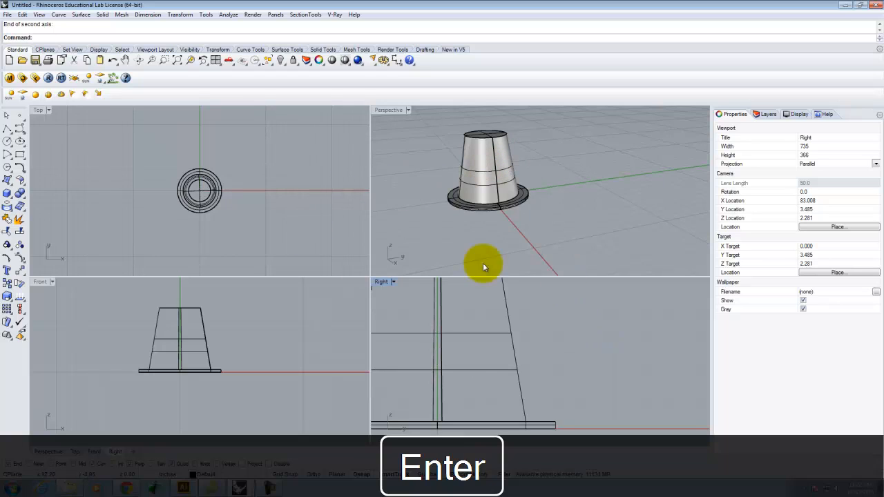
left_click(468, 370)
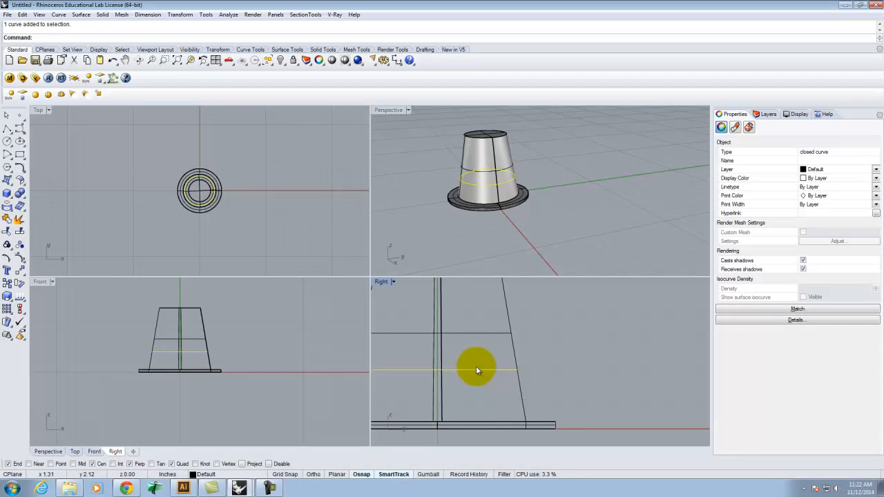
key("Escape")
Start an ellipsoid by diameter between opposite quadrants of the cone's intersection curve, and set its vertical second axis to .25".
right_click(471, 370)
left_click(460, 178)
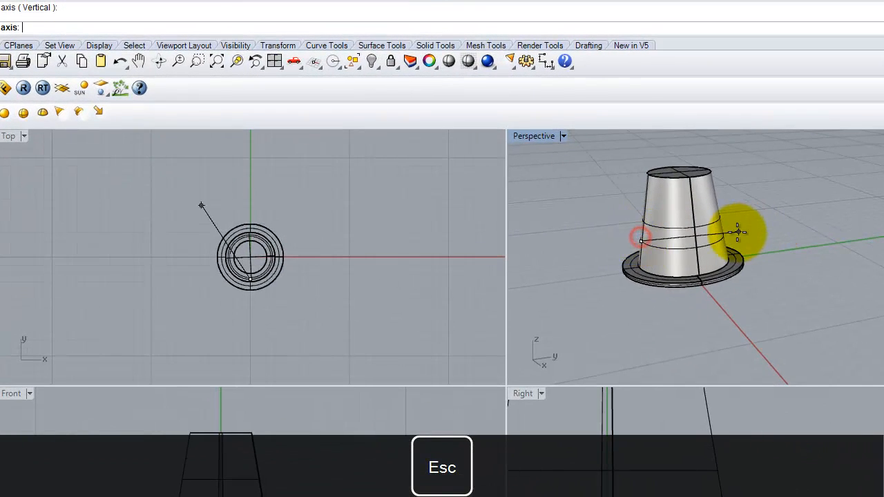
left_click(723, 233)
key("Delete")
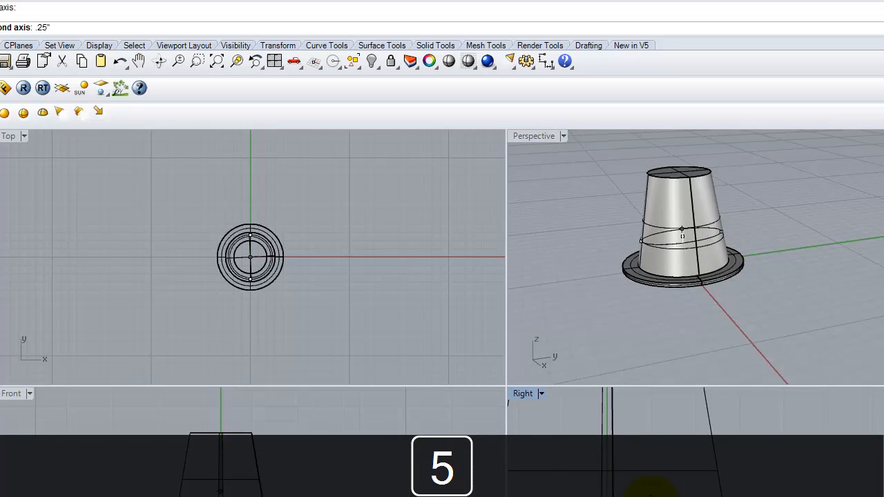
type(".25\"")
key("BackSpace")
type("5\"")
key("Return")
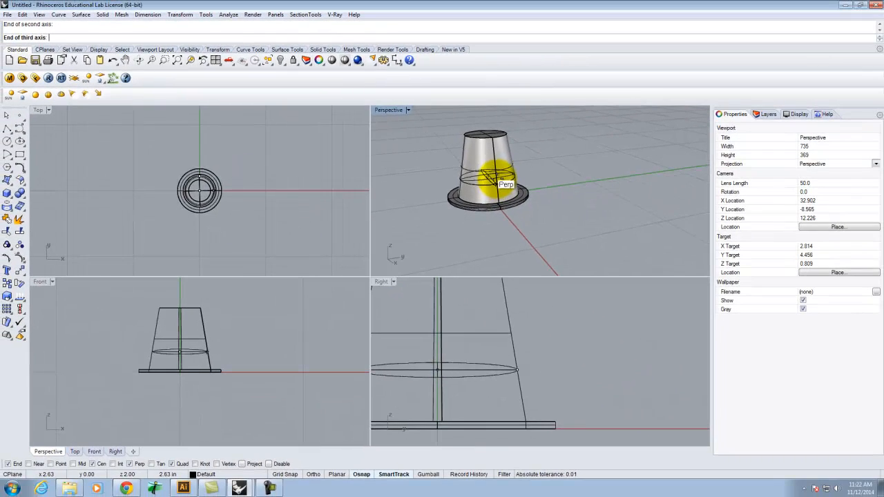
Complete the ellipsoid by snapping the end of its third axis to the intersection curve on the cone wall.
right_click_drag(674, 221, 763, 267)
right_click_drag(541, 196, 584, 188)
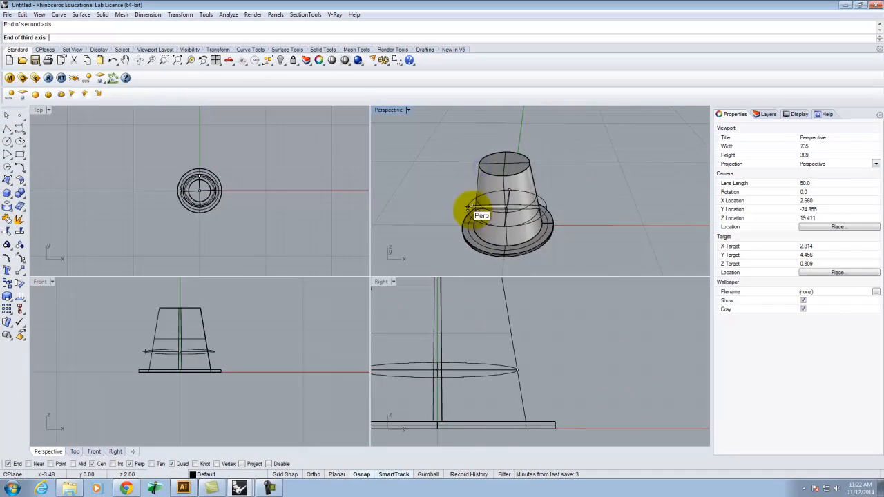
scroll(474, 209, "up", 10)
scroll(465, 187, "down", 6)
right_click_drag(443, 220, 539, 211)
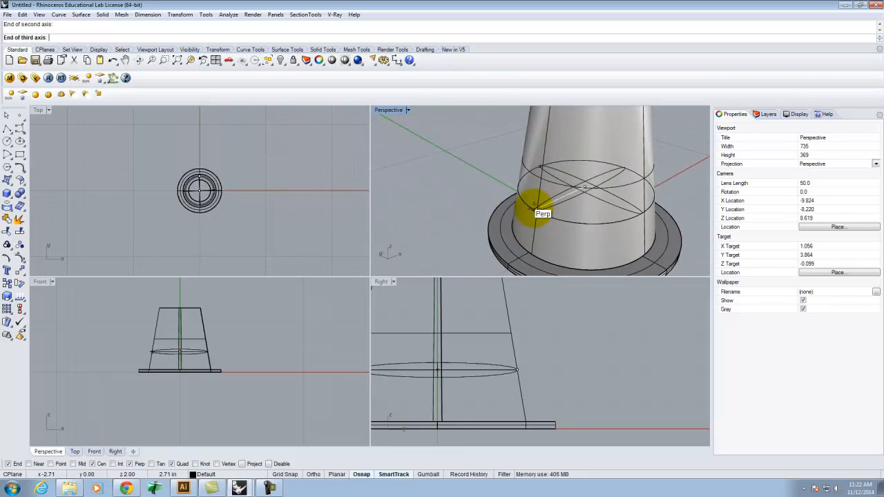
left_click(532, 209)
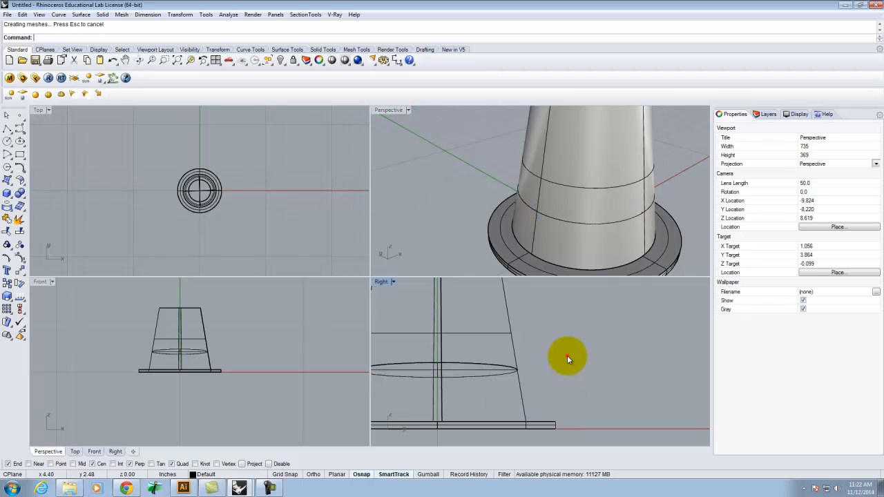
Select the ellipsoid to check its extents, and examine its fit inside the cone from below in a maximized Perspective view.
left_click(567, 357)
left_click(482, 373)
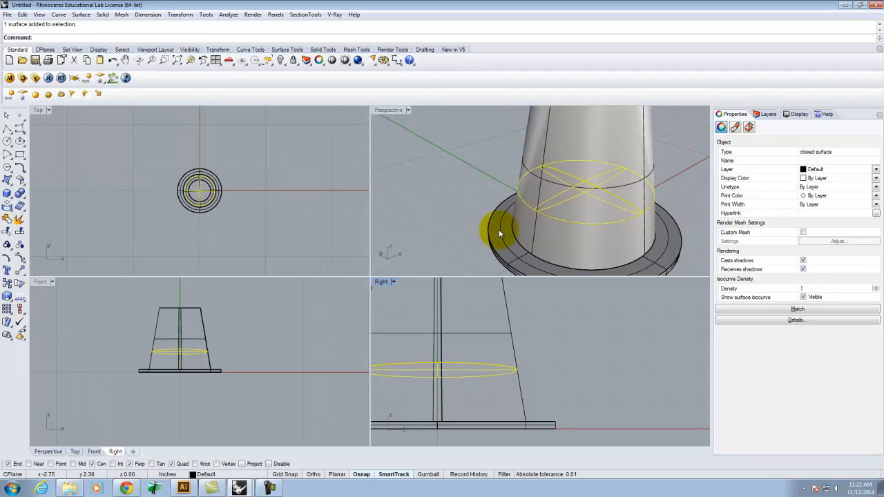
left_click(430, 194)
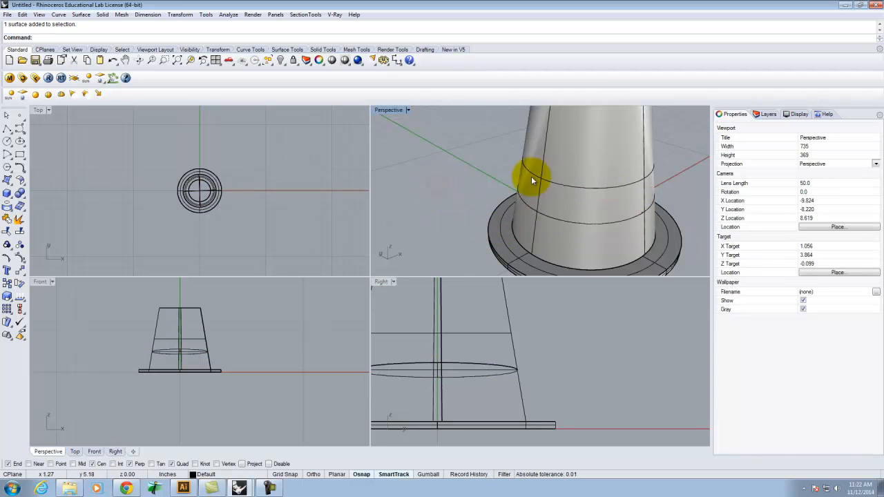
scroll(553, 167, "down", 4)
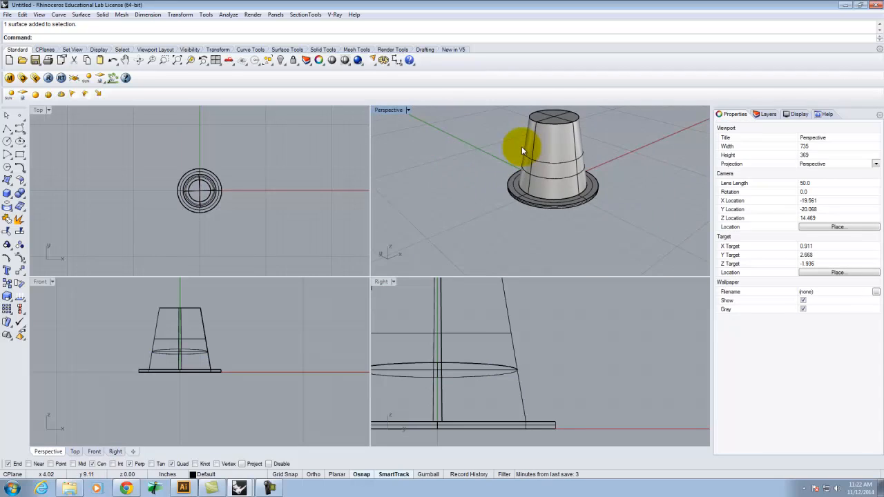
double_click(390, 110)
right_click_drag(560, 211, 343, 254)
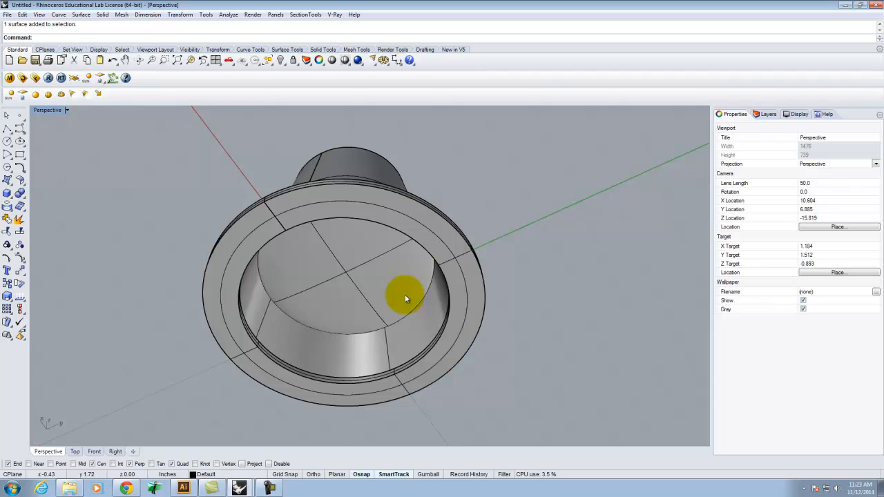
right_click_drag(375, 294, 350, 339)
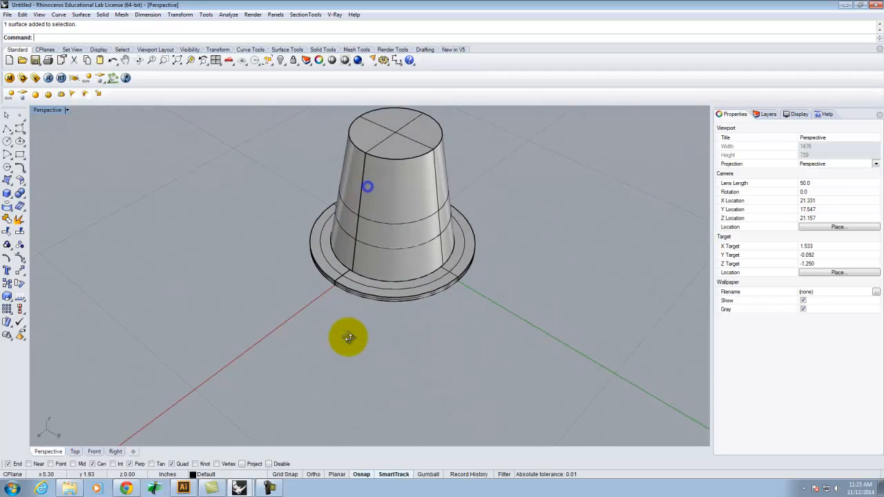
Move all the fixture objects vertically down by the ring's thickness, from its top outer edge to its bottom edge.
right_click_drag(440, 271, 365, 256)
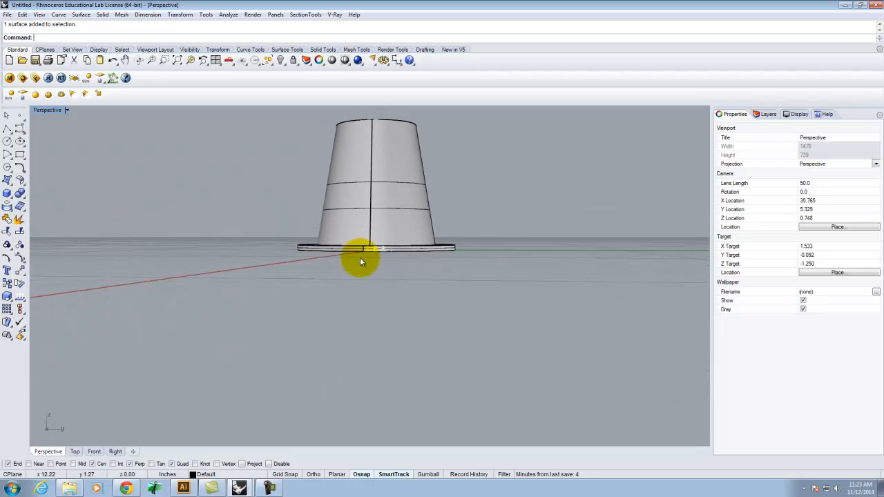
right_click_drag(357, 221, 361, 259)
scroll(472, 304, "down", 4)
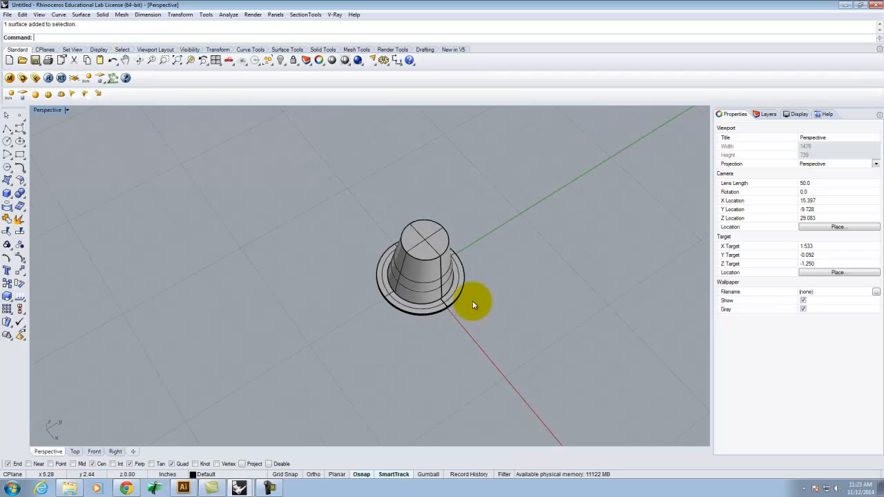
left_click_drag(325, 169, 530, 358)
type("move")
key("Return")
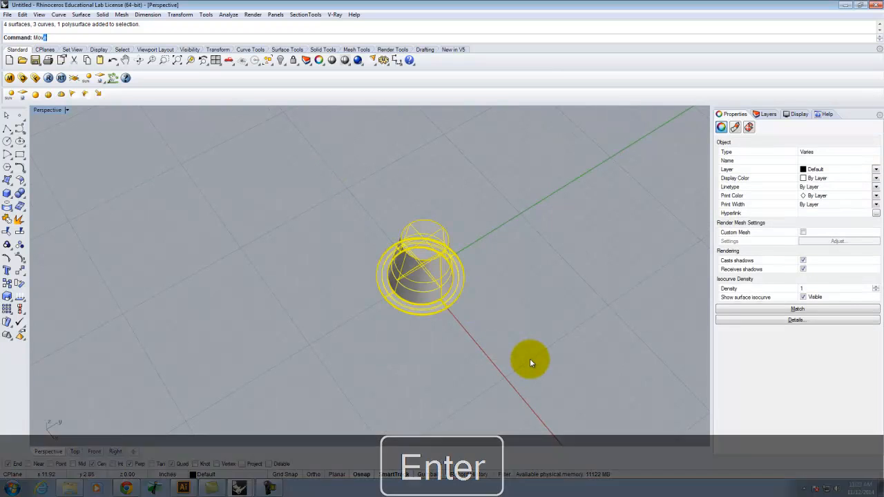
scroll(456, 311, "up", 5)
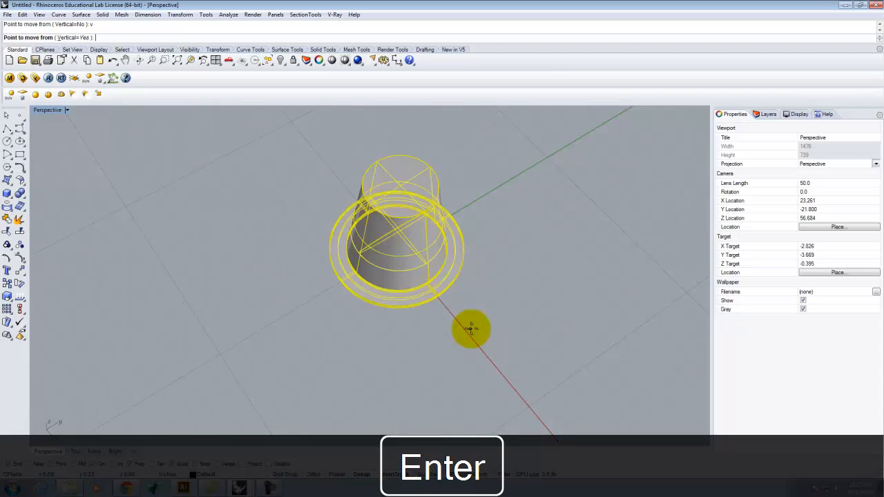
left_click(423, 255)
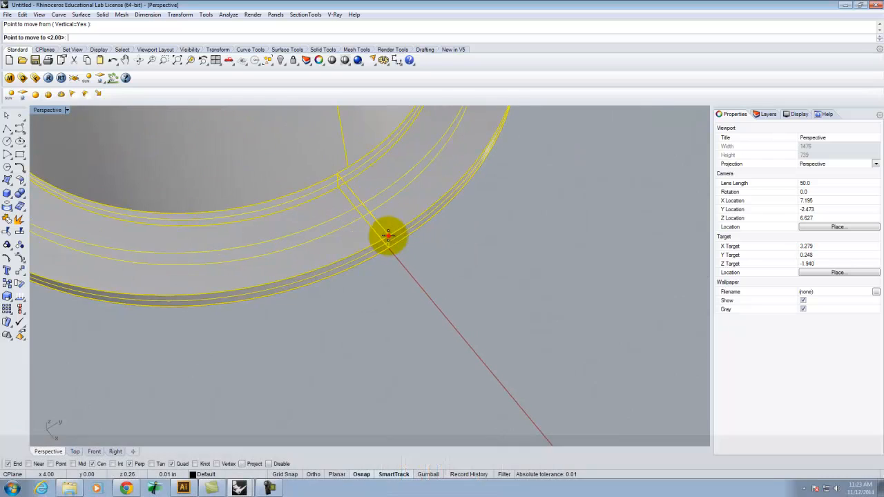
left_click(390, 253)
Examine the moved fixture's position relative to the ground plane from the side and from above.
right_click_drag(621, 340, 564, 286)
key("Escape")
right_click_drag(593, 320, 475, 298)
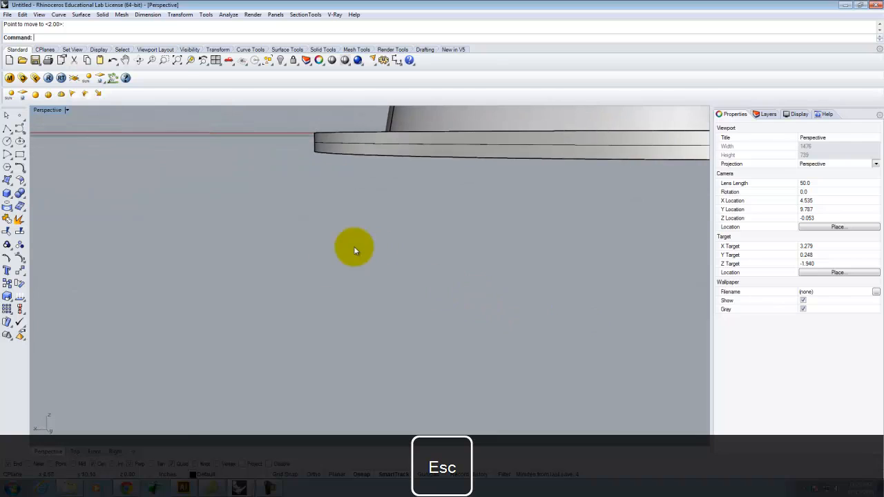
scroll(355, 249, "down", 8)
scroll(389, 230, "down", 6)
right_click_drag(361, 219, 460, 272)
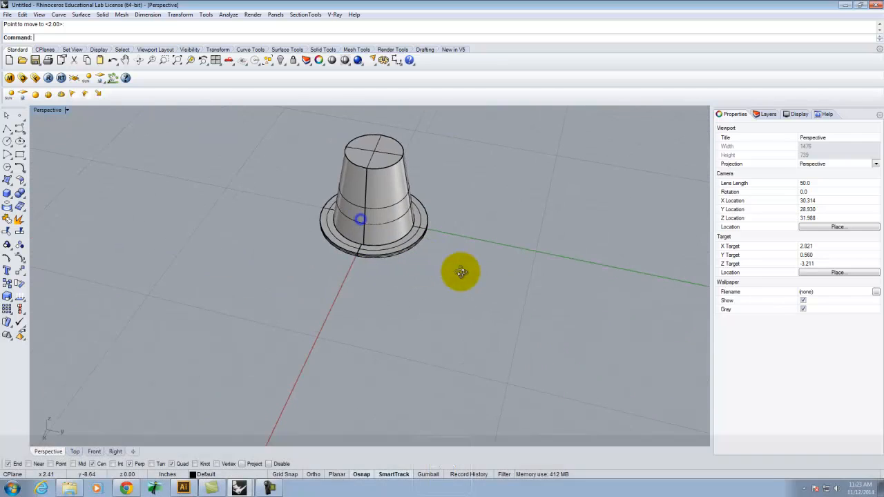
scroll(396, 292, "down", 4)
scroll(408, 268, "up", 6)
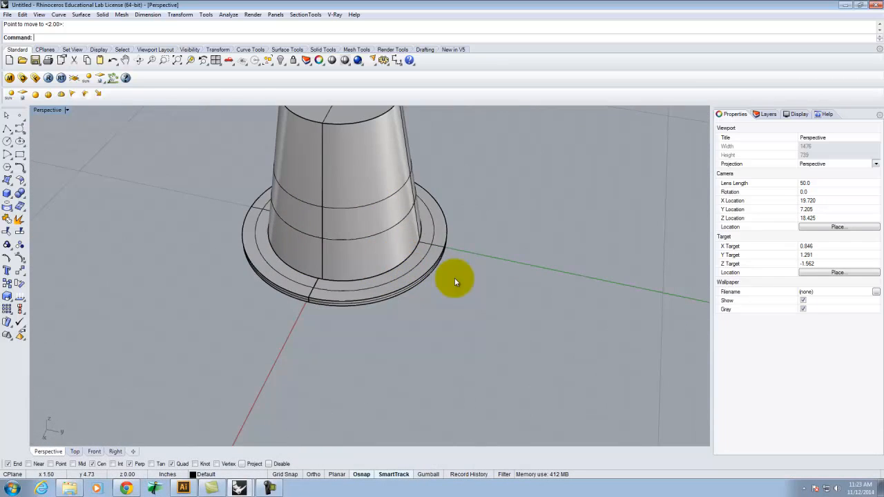
scroll(516, 281, "down", 3)
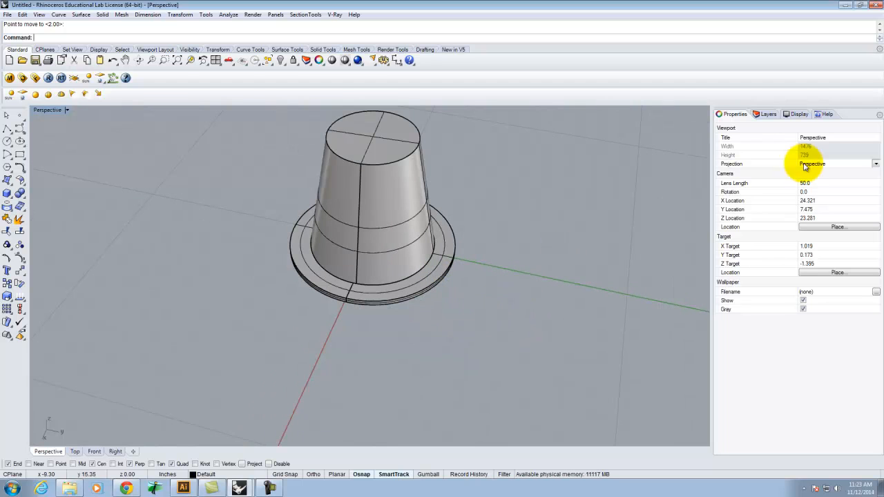
Rename Layer 01 as Can Light 6".
left_click(769, 114)
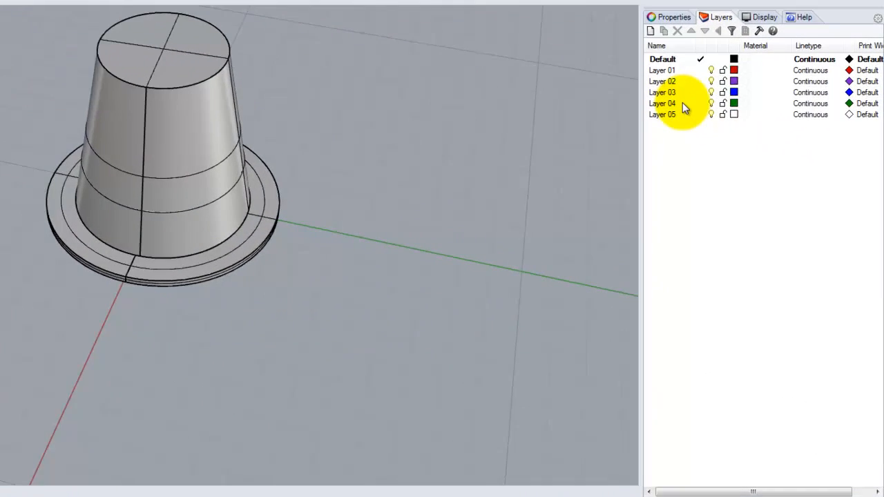
left_click(664, 71)
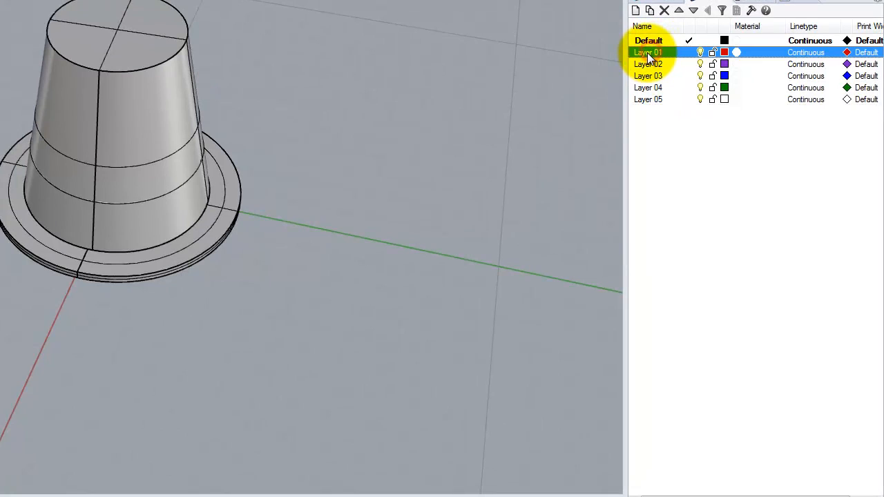
left_click(651, 55)
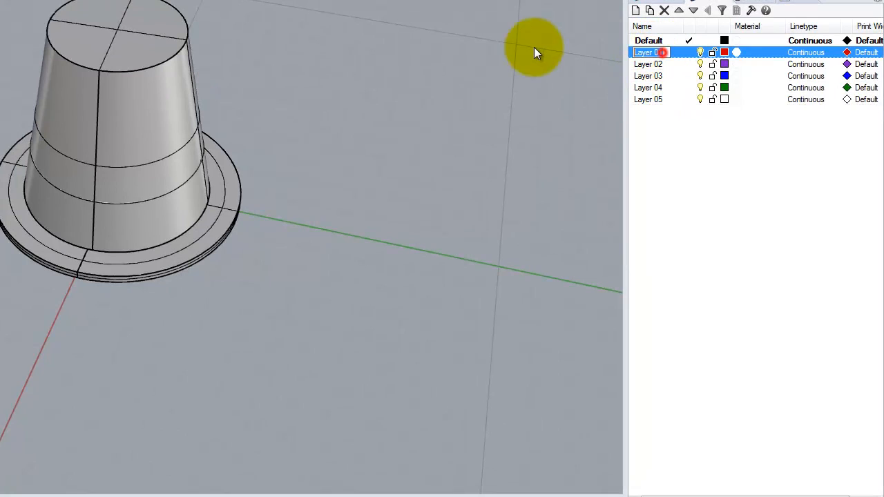
type("Can Light 6\"")
left_click(704, 187)
Nest Layer 02 under the Can Light 6" layer and rename it CL6-Trim.
left_click_drag(640, 63, 655, 56)
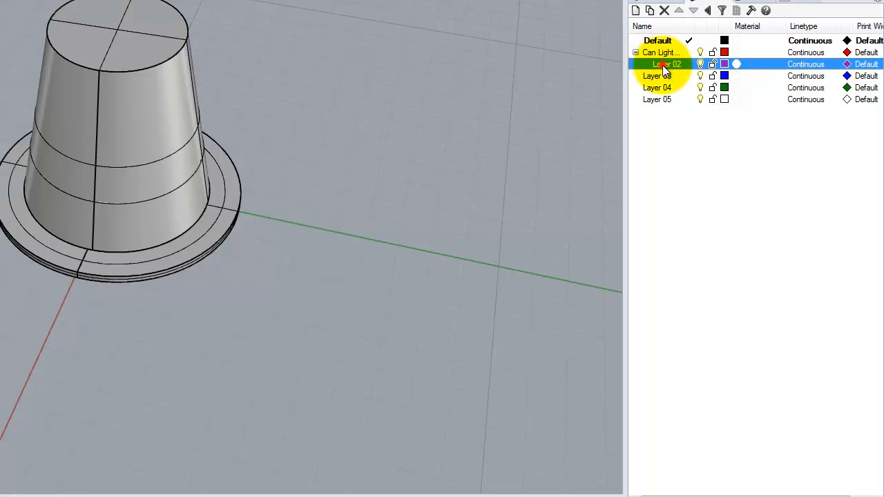
left_click(663, 65)
key("BackSpace")
type("CL")
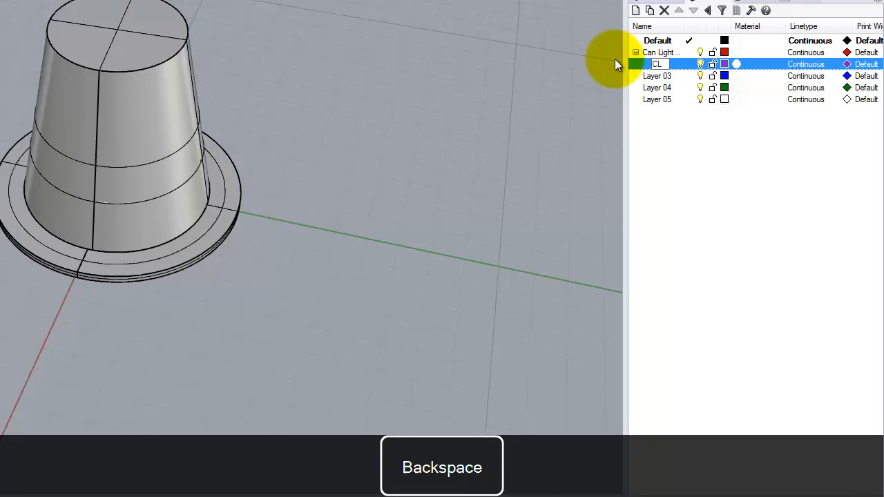
type("6-Trim")
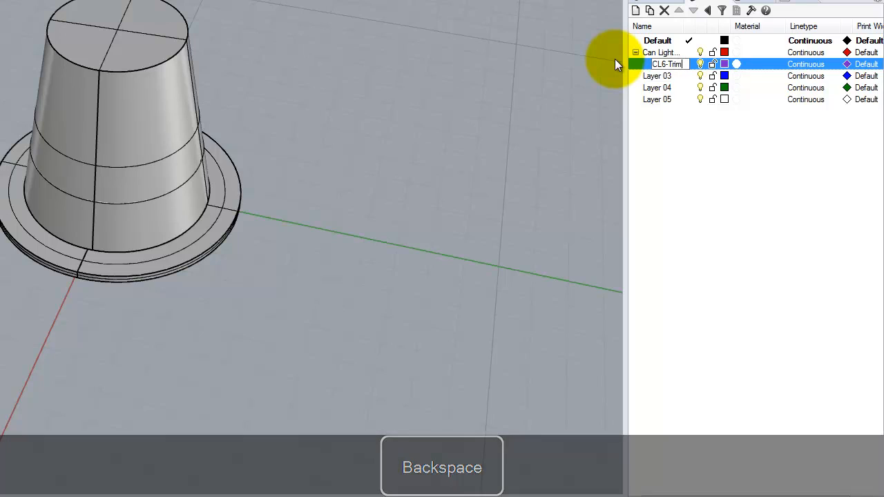
Rename Layer 03 as CL6-Bulb and make it a sublayer of Can Light 6".
left_click(656, 77)
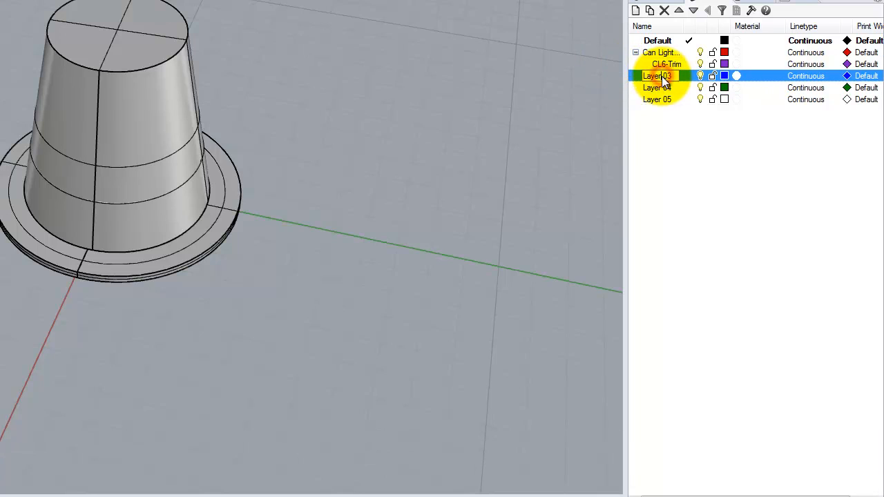
left_click(672, 77)
type("CL")
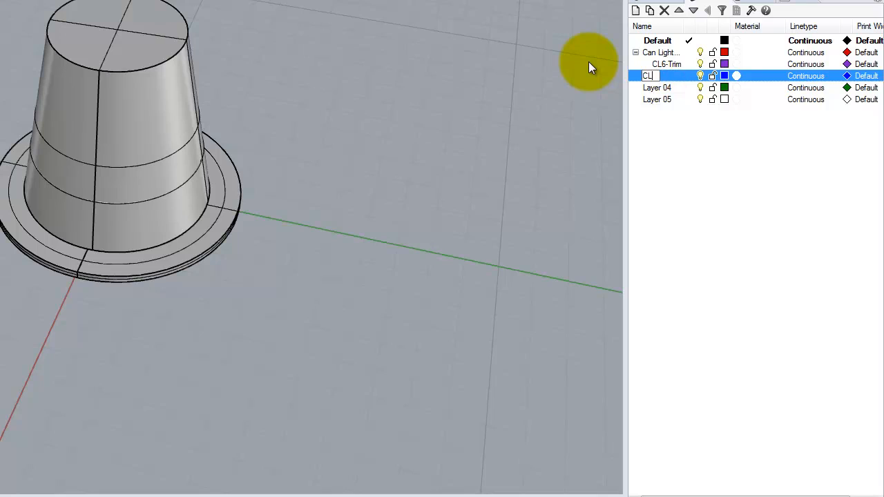
type("6-")
type("Bulb")
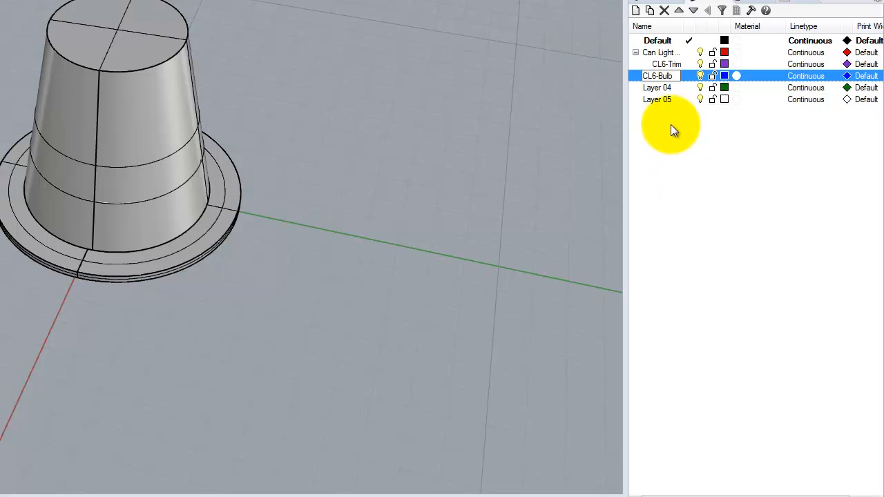
left_click(661, 52)
left_click_drag(659, 76, 670, 53)
Rename Layer 04 as CL6-Housing and make it a sublayer of Can Light 6".
double_click(665, 87)
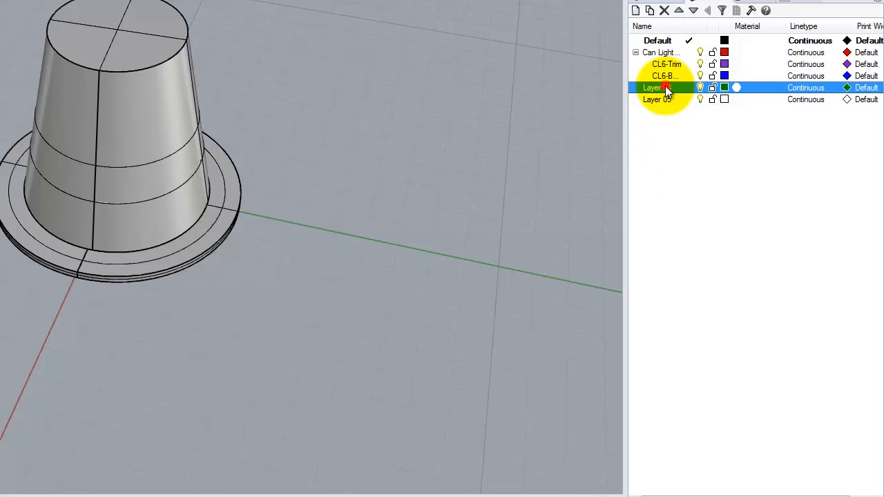
left_click(673, 88)
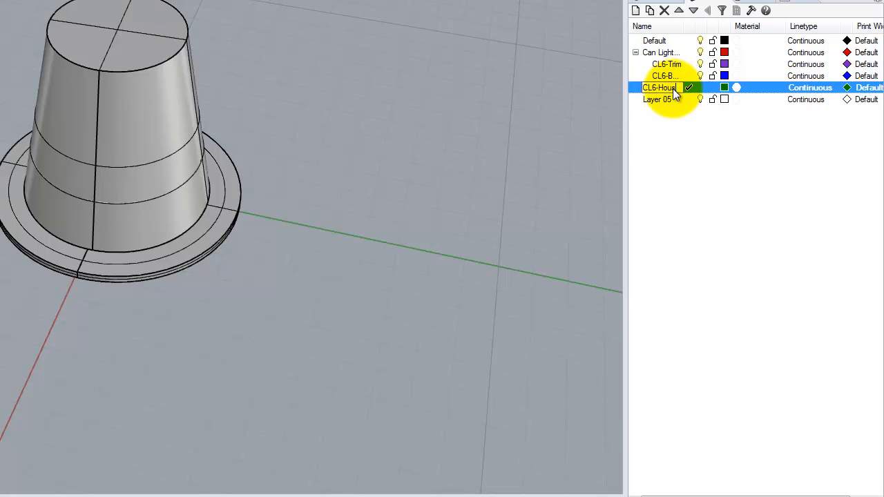
type("CL6-Housing")
left_click(668, 150)
left_click_drag(663, 85, 673, 51)
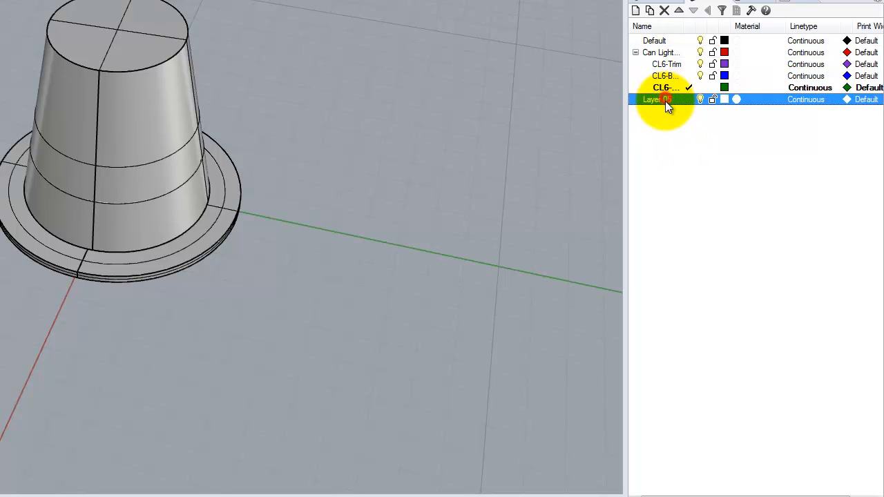
Delete the unused Layer 05.
right_click(665, 101)
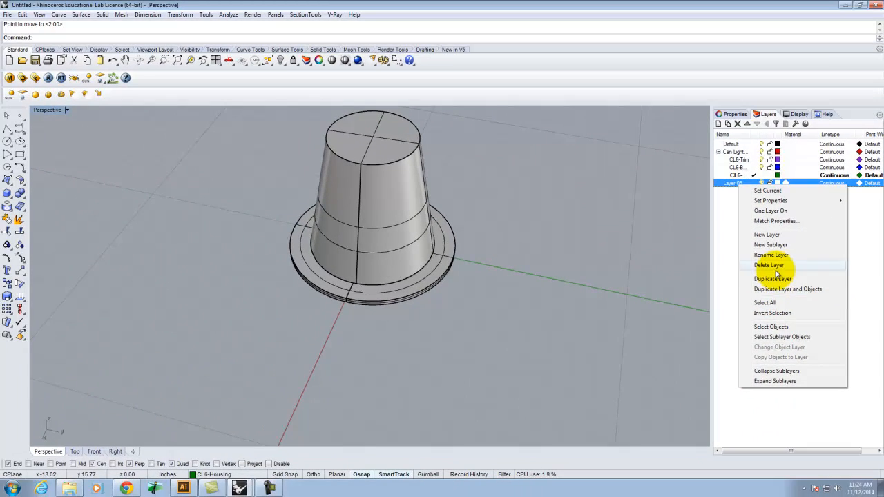
left_click(775, 266)
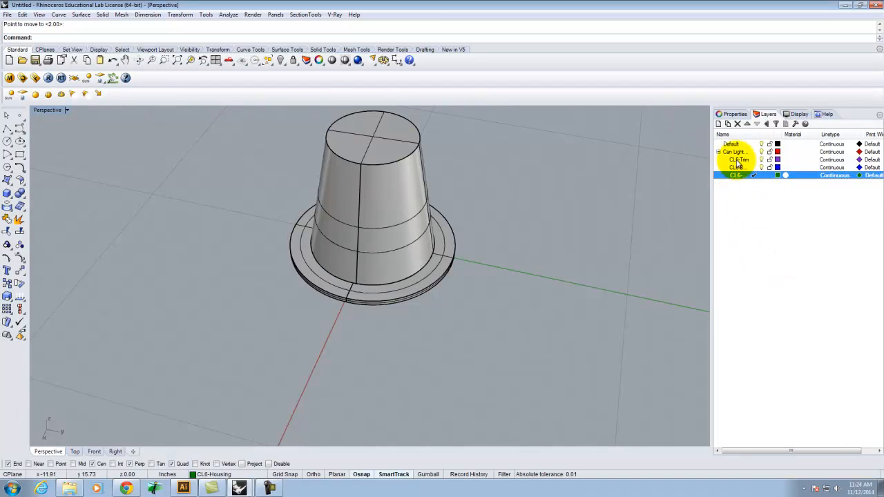
left_click(731, 143)
Assign the ring to the CL6-Trim layer and make Can Light 6" the current layer.
left_click(437, 280)
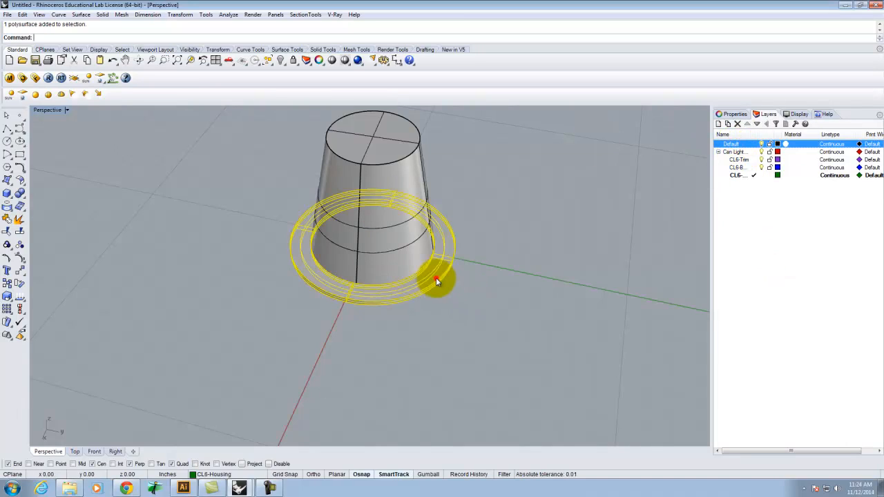
right_click(742, 161)
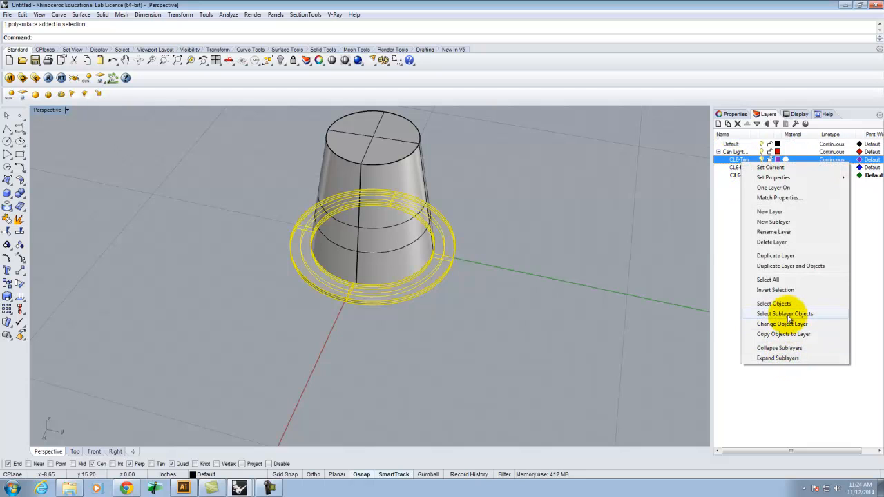
left_click(785, 323)
left_click(748, 154)
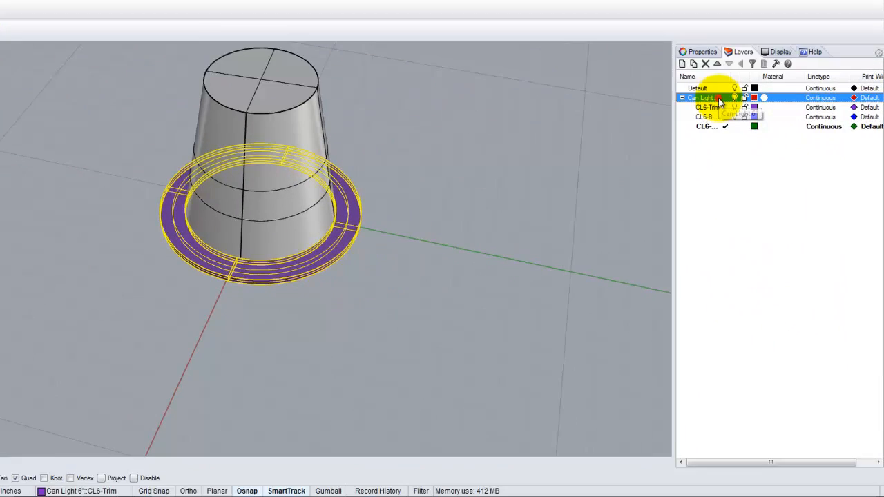
left_click(726, 98)
left_click(442, 140)
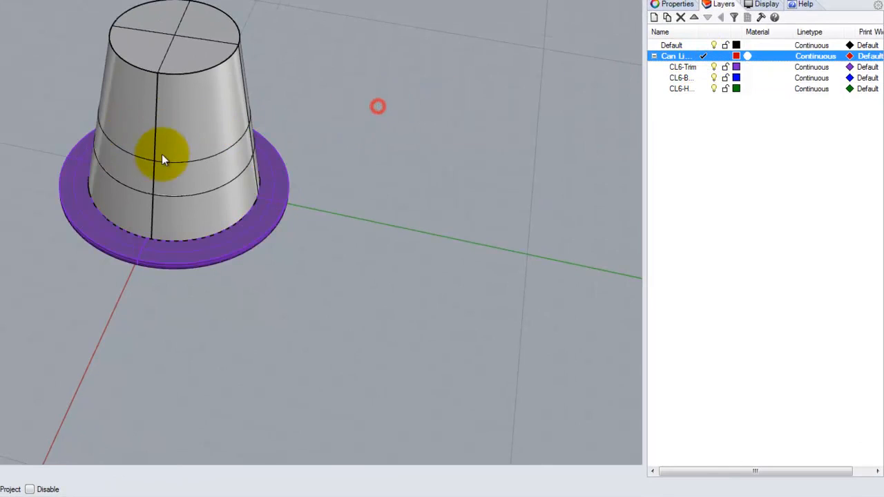
Assign the cone's side surface and its flat top cap to the CL6-Housing layer.
left_click(200, 198)
left_click(688, 91)
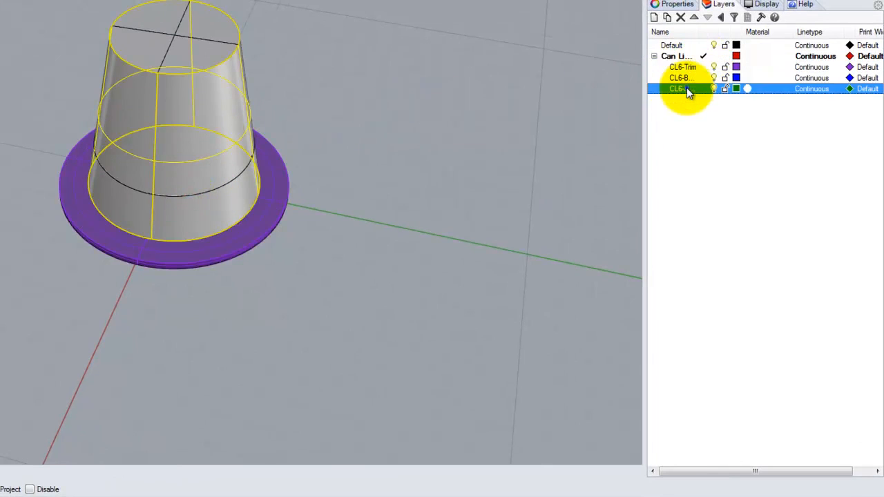
right_click(688, 91)
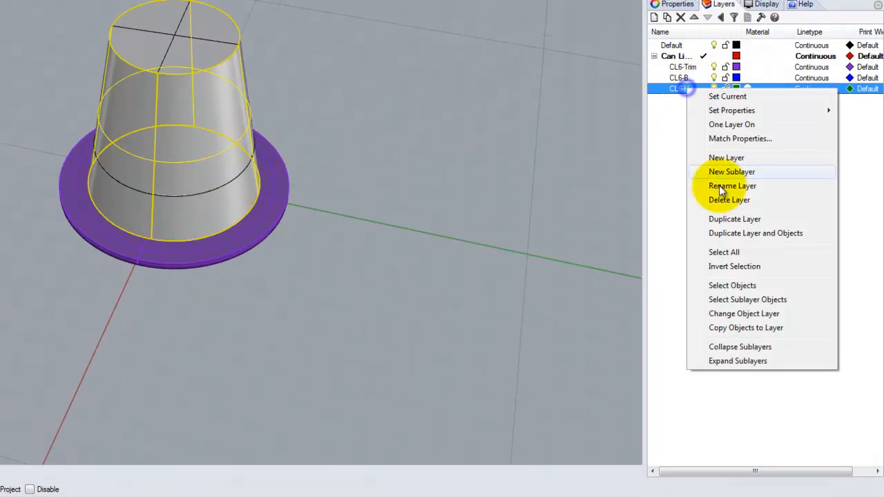
left_click(744, 314)
mouse_move(301, 272)
right_mouse_down()
mouse_move(326, 231)
mouse_move(308, 271)
right_mouse_up()
left_click(178, 22)
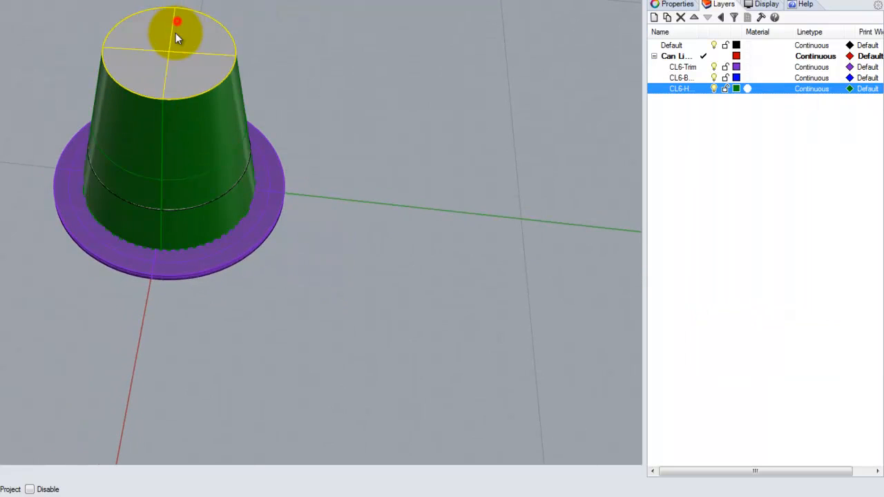
right_click(694, 90)
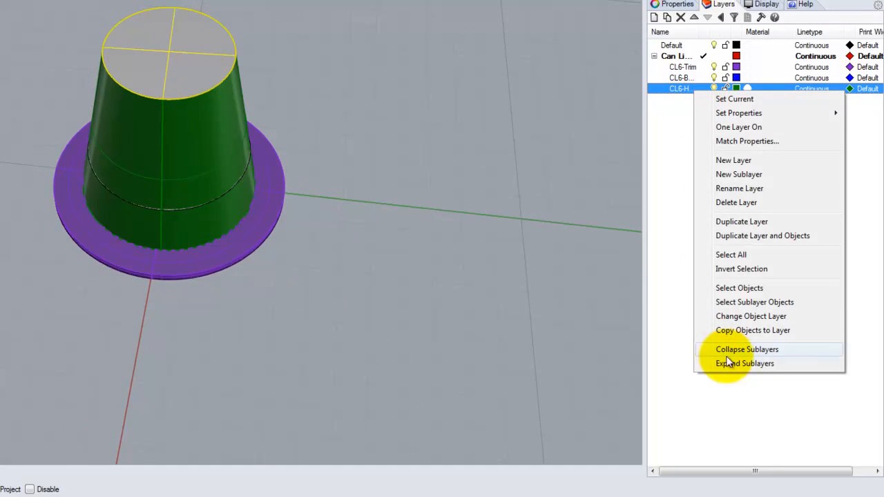
left_click(751, 316)
Assign the ellipsoid lens inside the cone to the CL6-Bulb layer.
right_click_drag(613, 287, 206, 124)
left_click(187, 234)
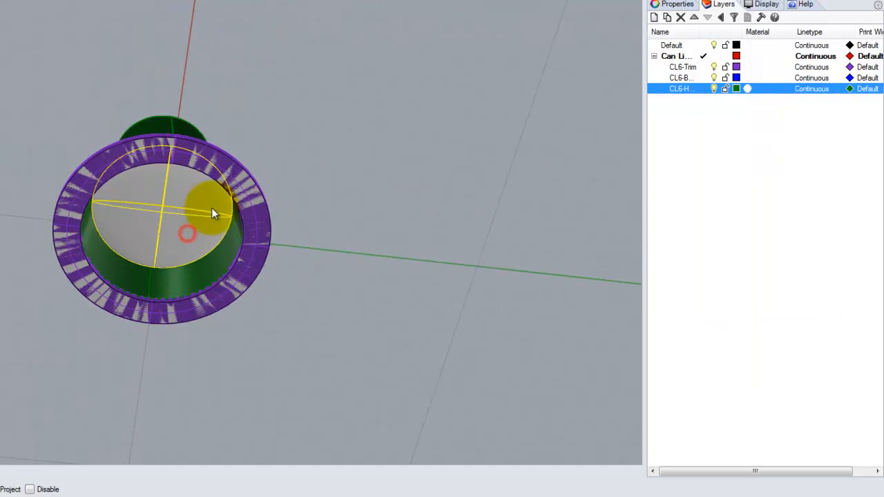
right_click(684, 80)
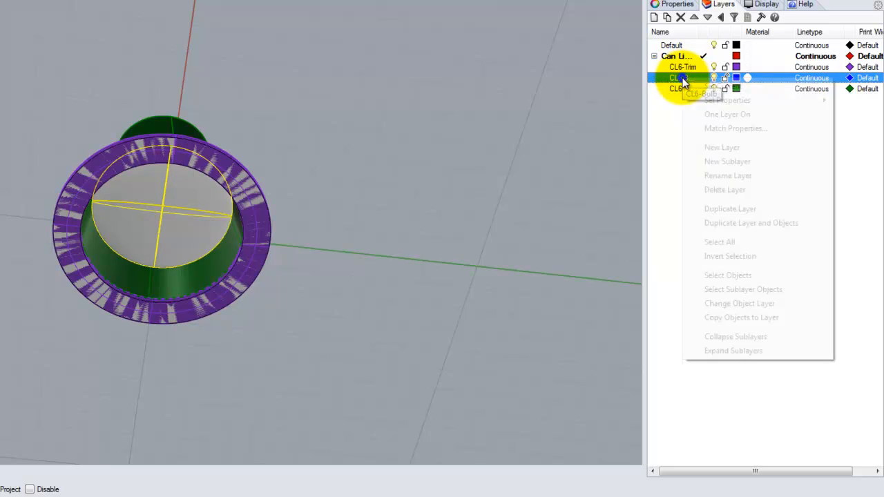
left_click(723, 305)
left_click(343, 202)
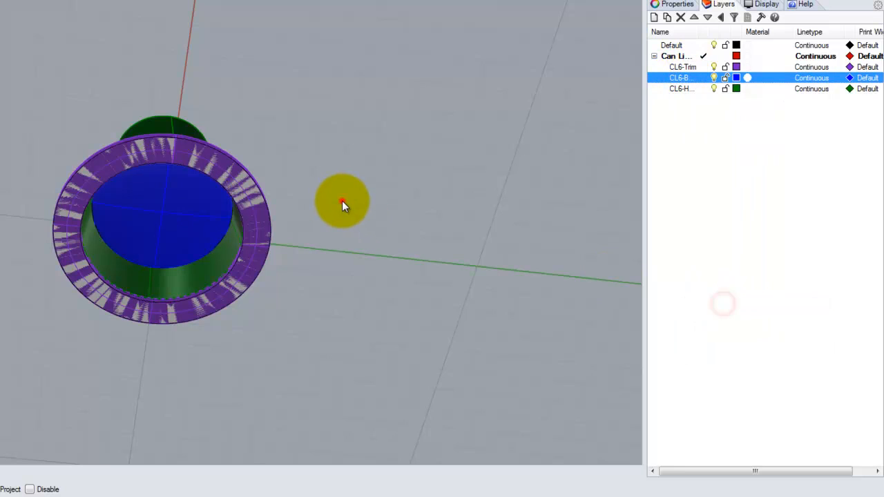
scroll(236, 170, "up", 5)
scroll(235, 207, "up", 2)
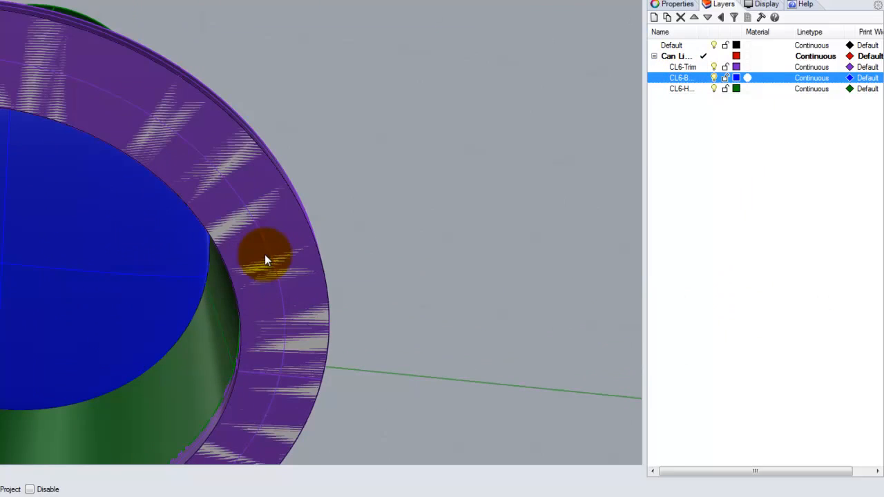
Delete the flat ring surface that overlaps the underside of the trim.
left_click(265, 253)
left_click(300, 288)
key("Delete")
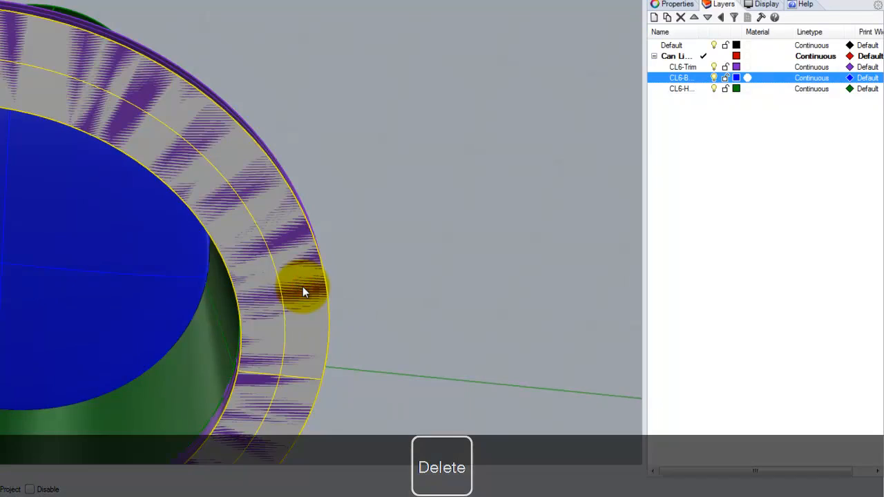
Delete the Default layer together with the objects remaining on it.
scroll(322, 256, "down", 4)
right_click_drag(299, 339, 306, 458)
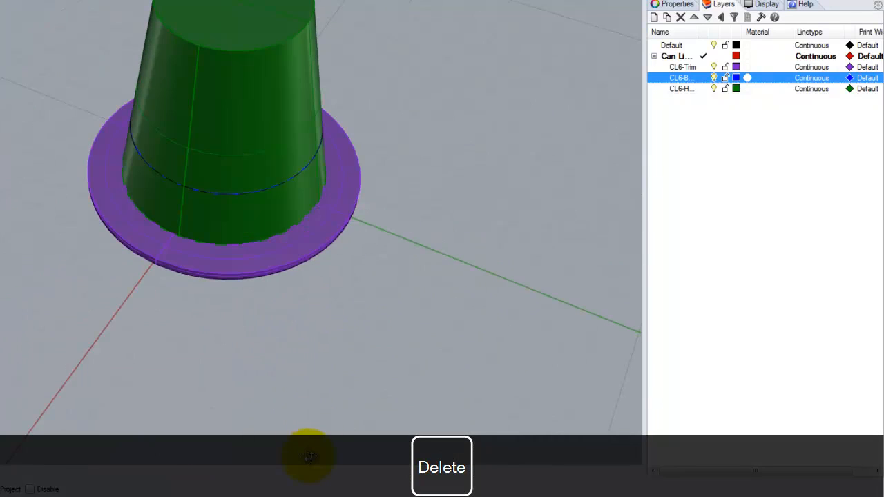
left_click(671, 45)
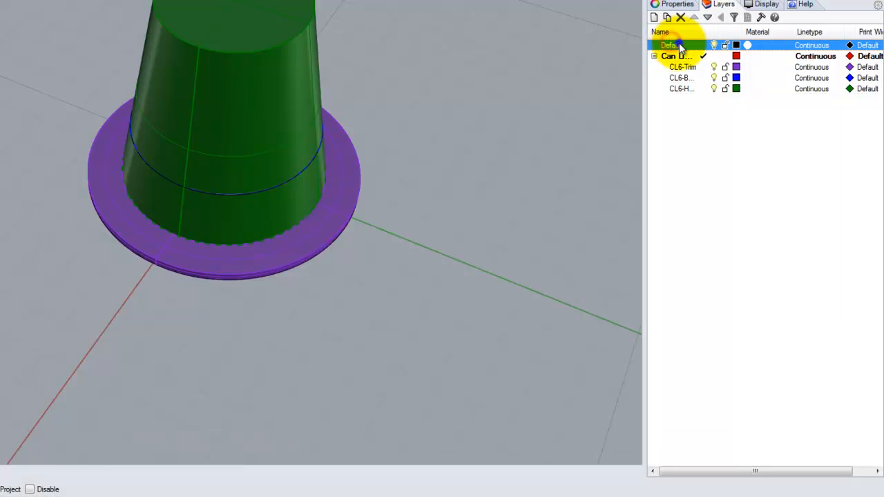
right_click(671, 45)
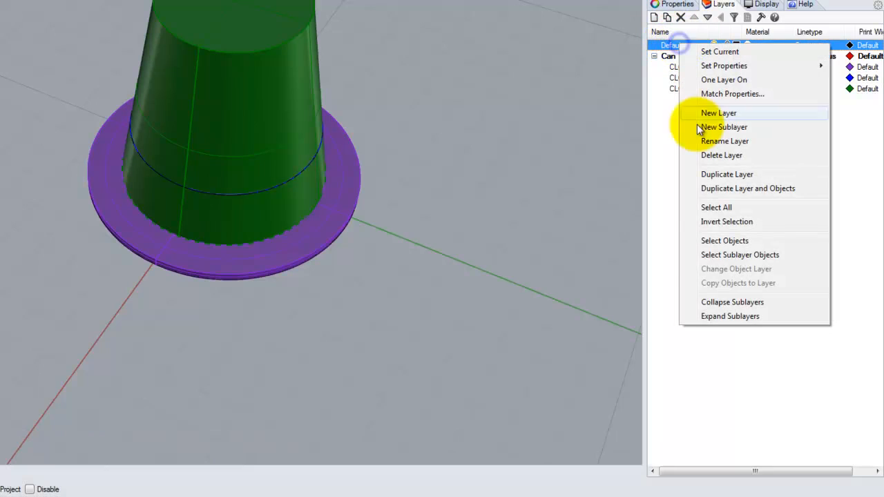
left_click(722, 156)
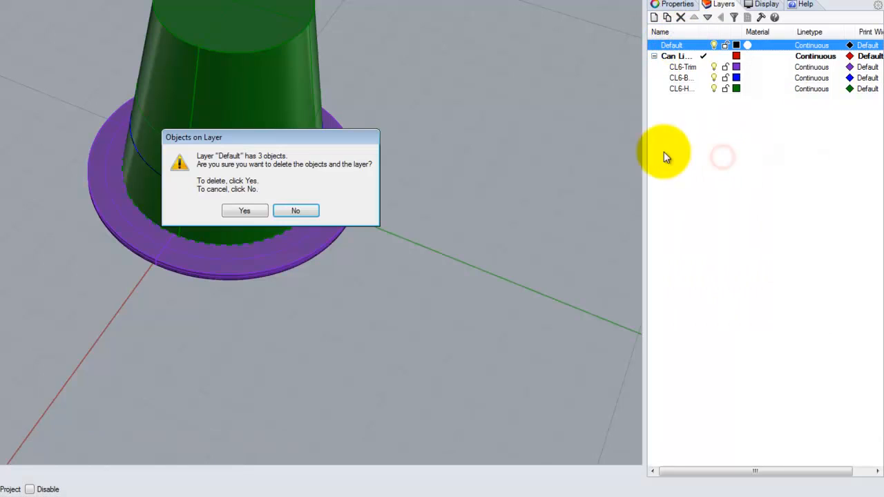
left_click(244, 211)
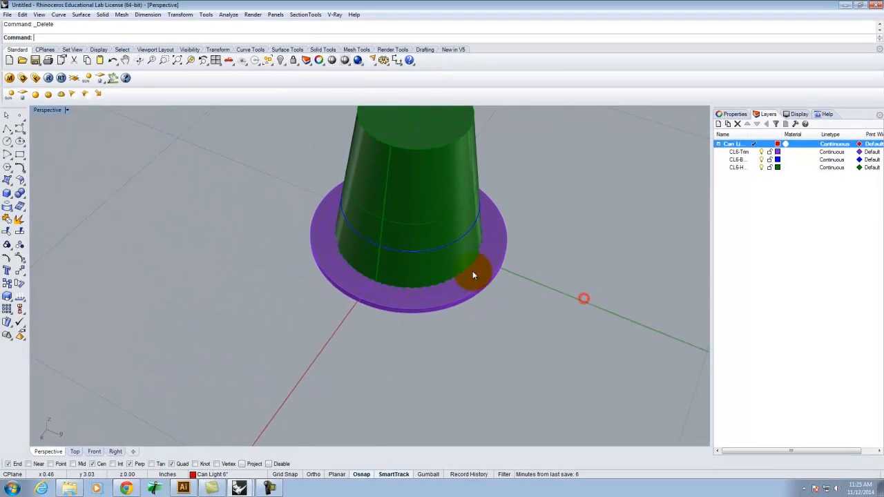
left_click(469, 284)
left_click(606, 232)
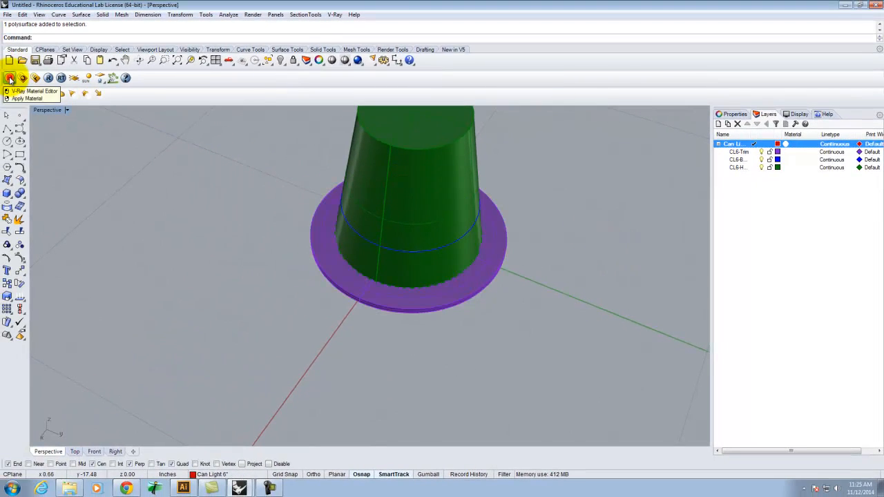
Load Titanium Shiny.vismat from the V-Ray Materials > Metal > Titanium folder into the V-Ray scene materials.
left_click(10, 78)
right_click(314, 205)
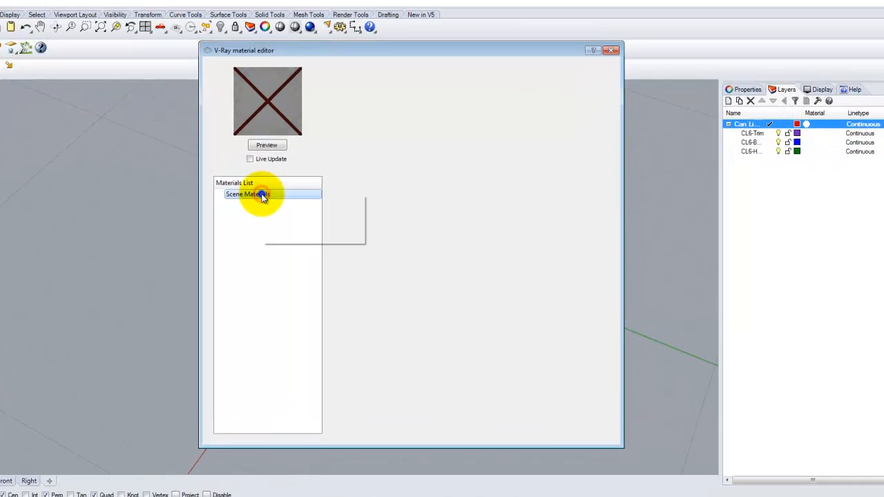
left_click(356, 221)
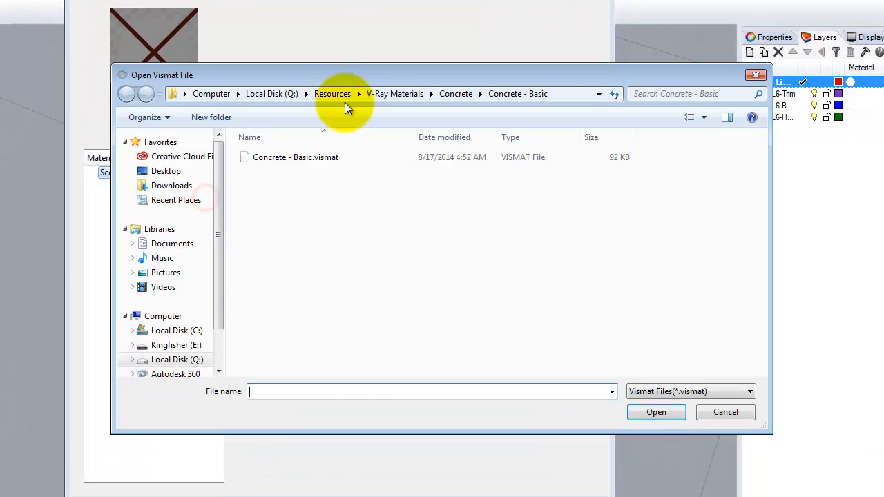
left_click(397, 93)
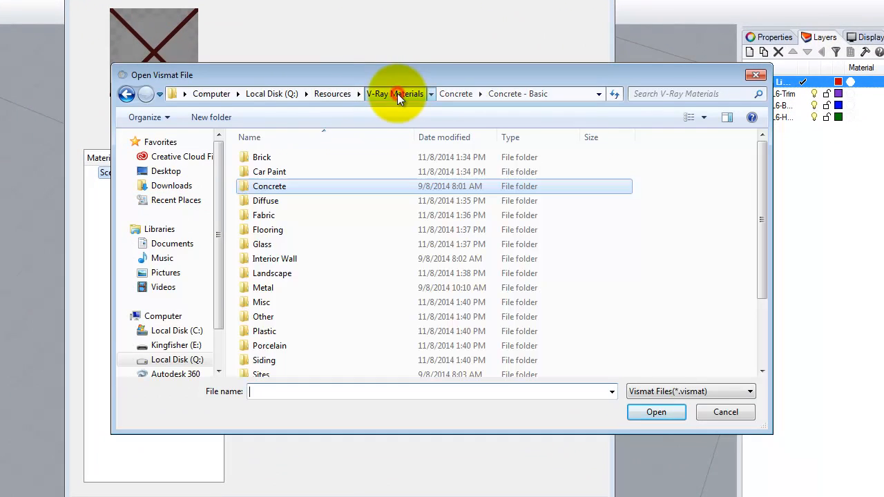
double_click(276, 286)
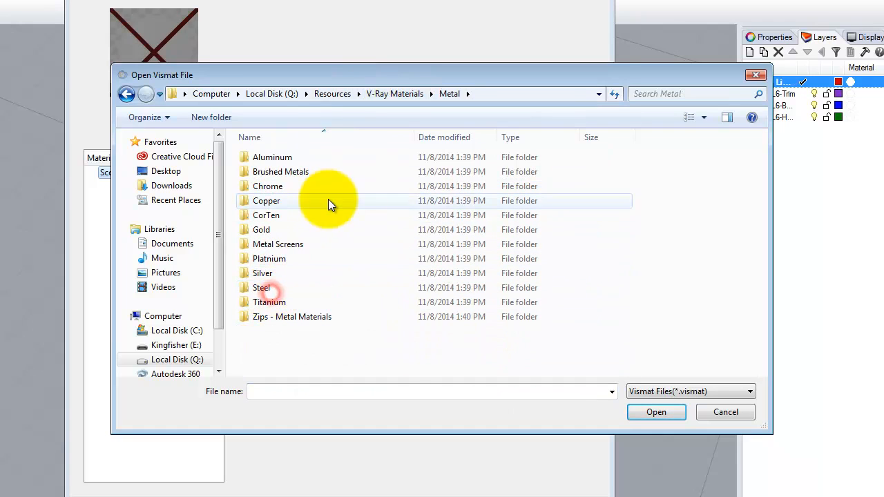
double_click(291, 172)
left_click(128, 95)
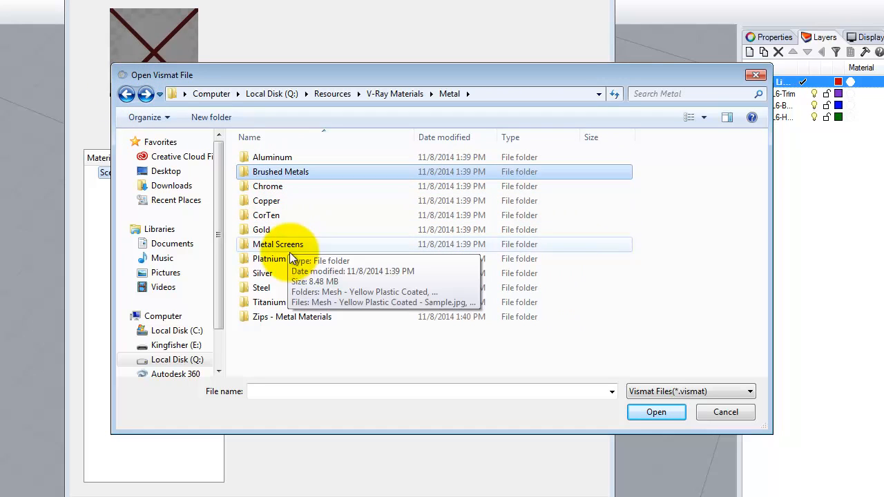
double_click(269, 302)
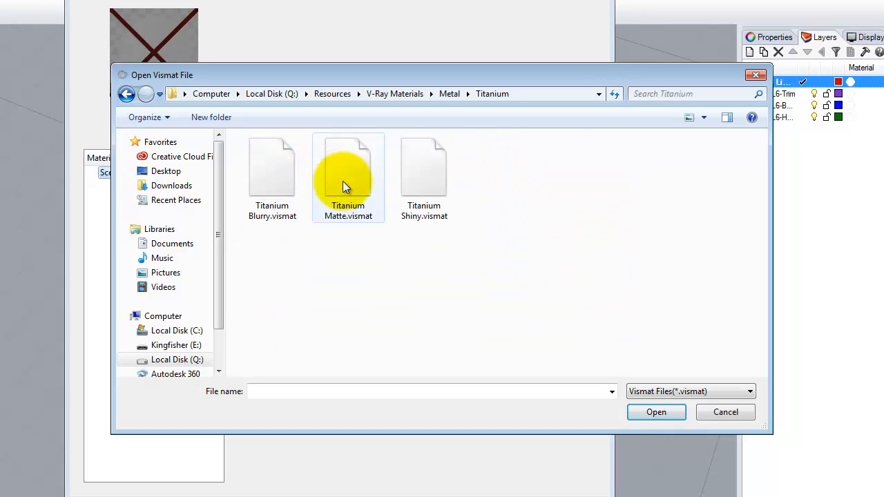
left_click(413, 173)
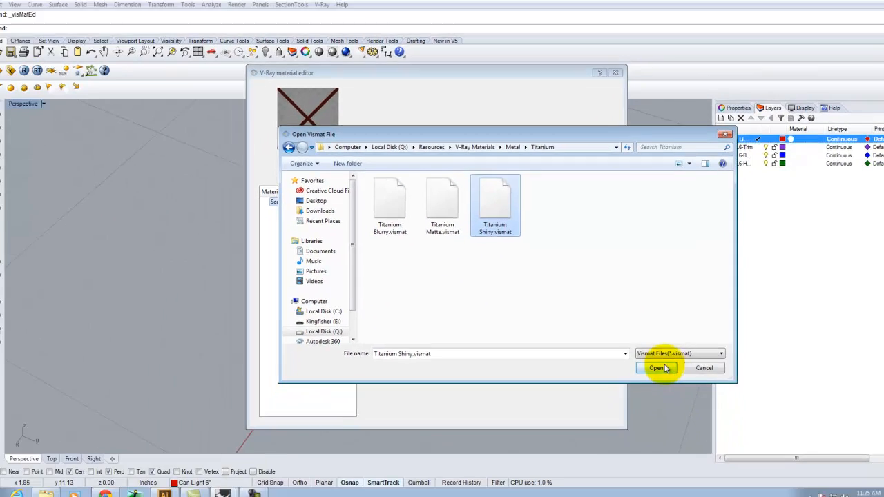
left_click(660, 368)
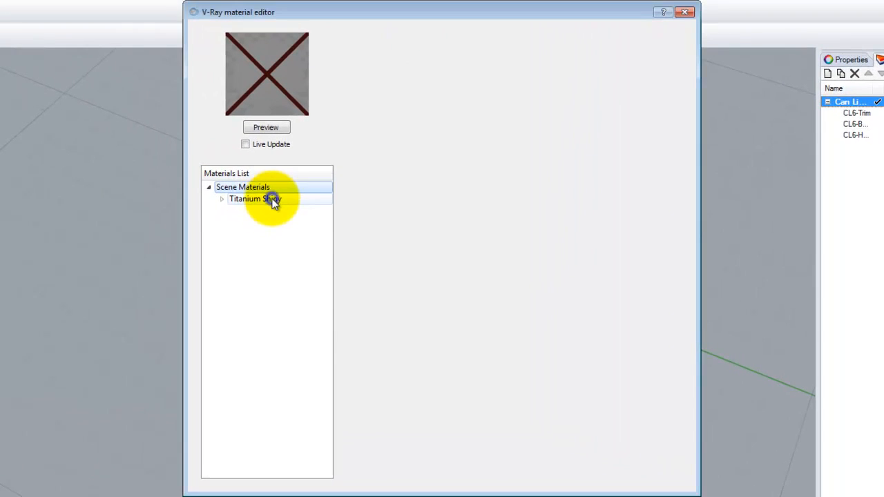
Apply the Titanium Shiny material to the CL6-Trim layer and render its material preview.
right_click(48, 105)
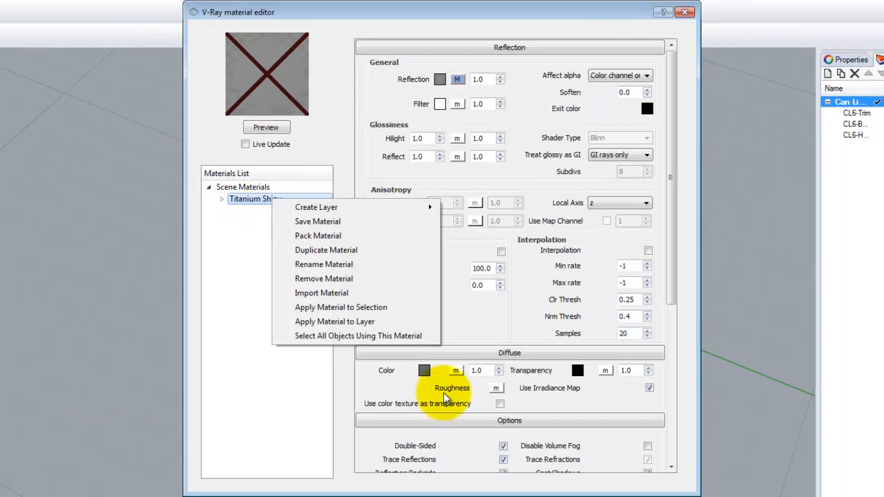
left_click(391, 322)
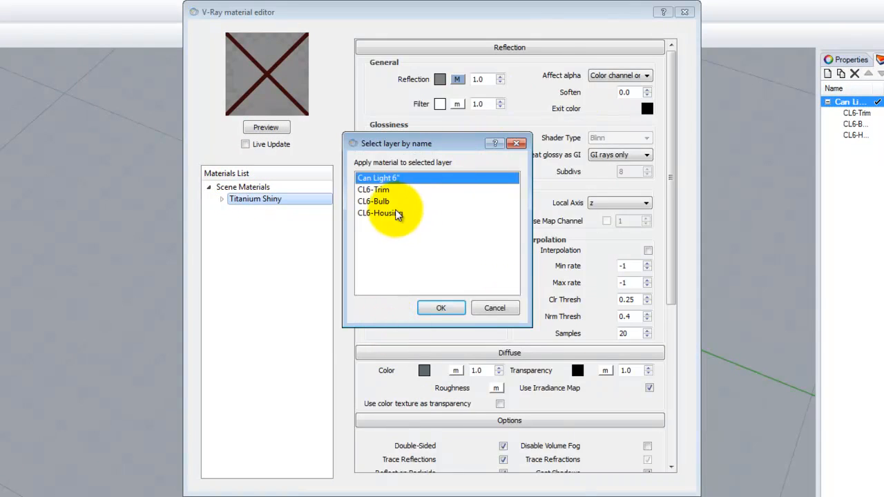
left_click(376, 189)
left_click(450, 309)
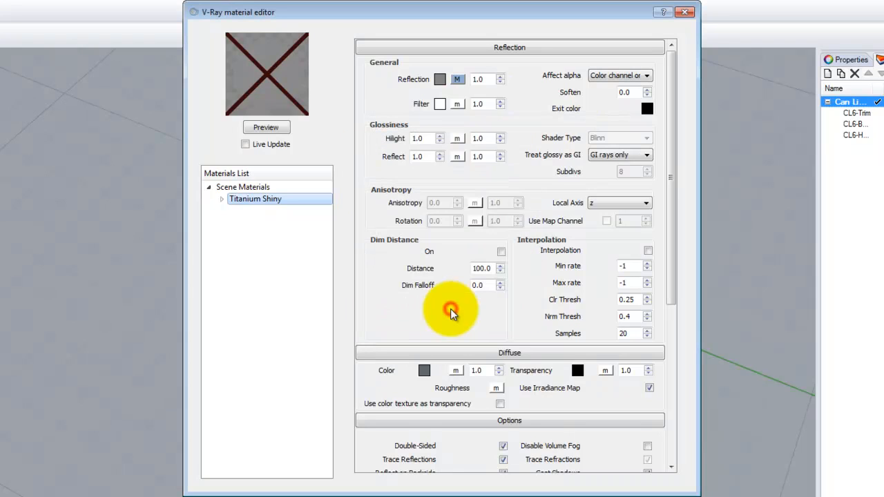
left_click(267, 128)
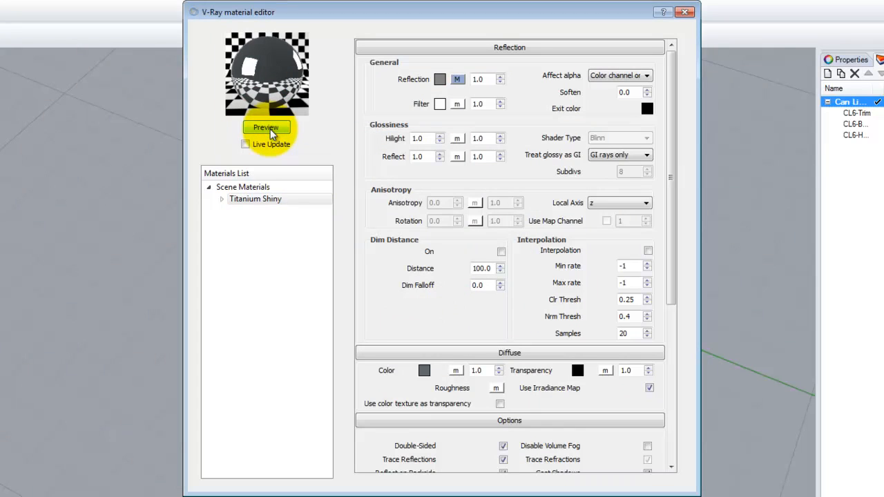
Load Porcelain White.vismat from the V-Ray Materials > Porcelain folder into the scene materials.
right_click(261, 187)
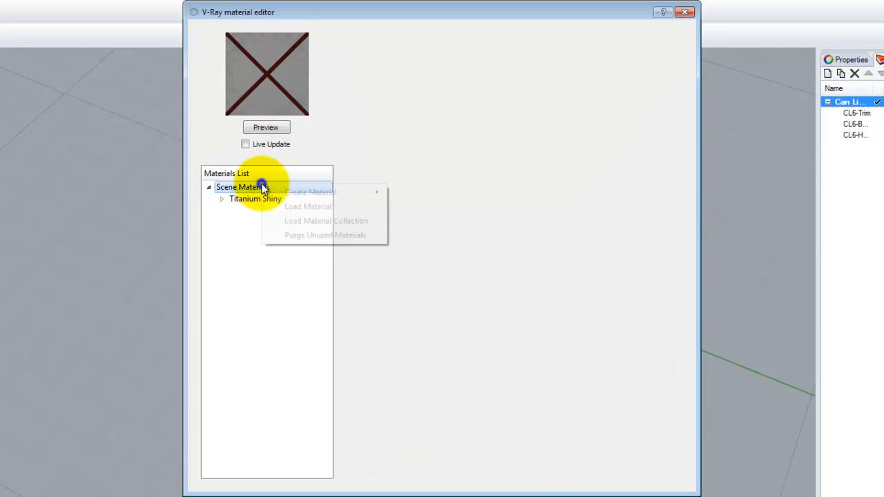
left_click(328, 205)
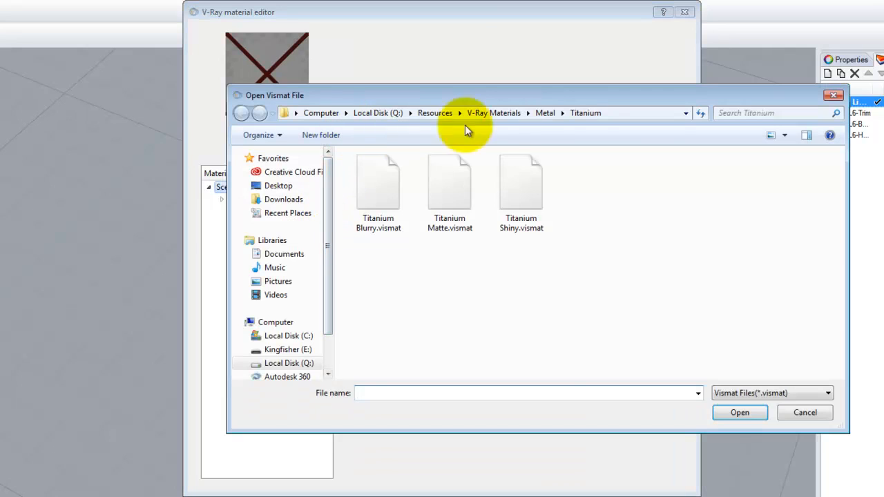
left_click(500, 113)
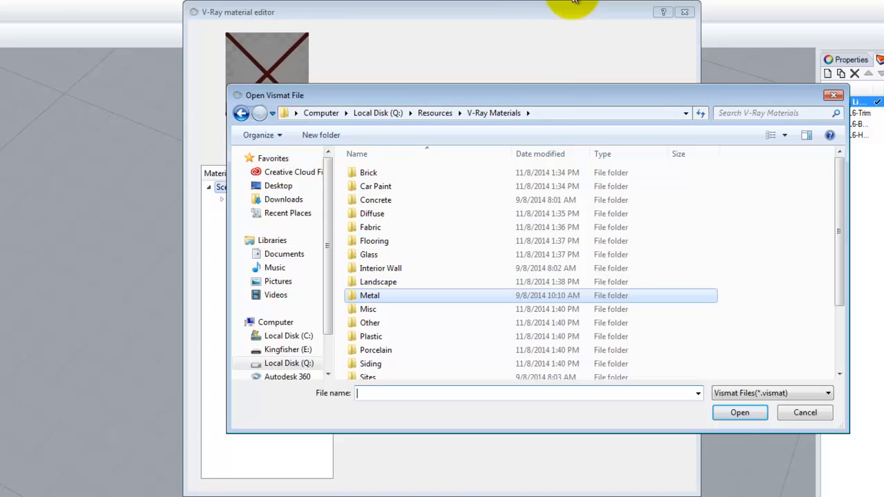
double_click(379, 351)
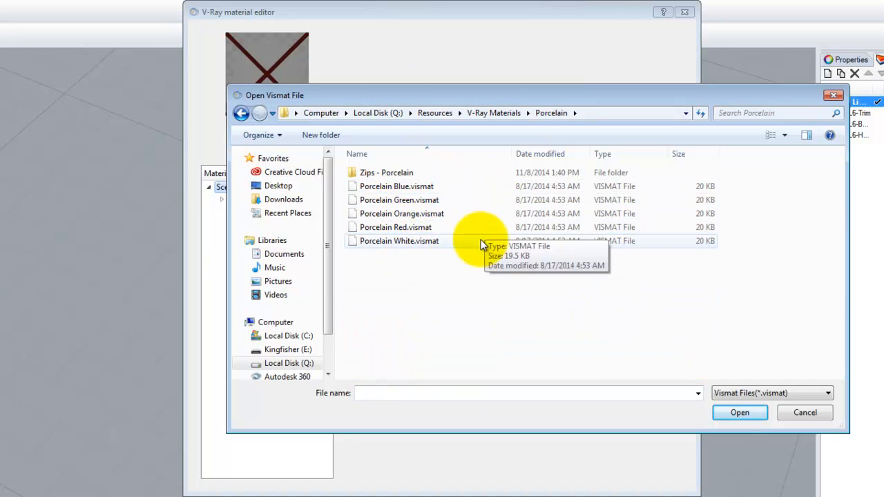
left_click(409, 241)
left_click(740, 413)
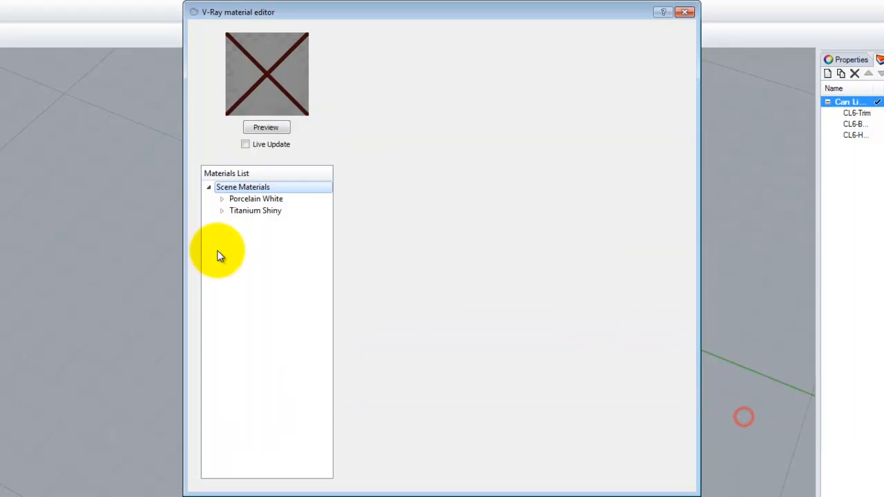
Preview the Porcelain White material and apply it to the CL6-Housing layer.
left_click(265, 199)
left_click(266, 127)
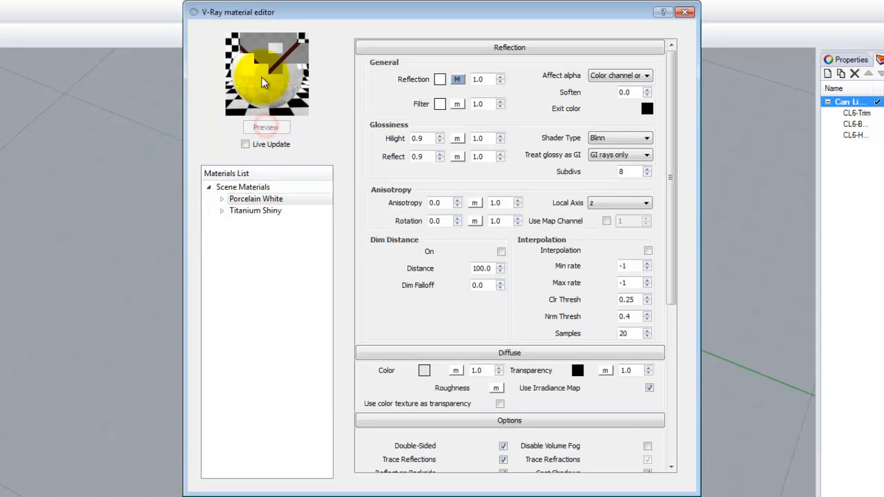
right_click(265, 199)
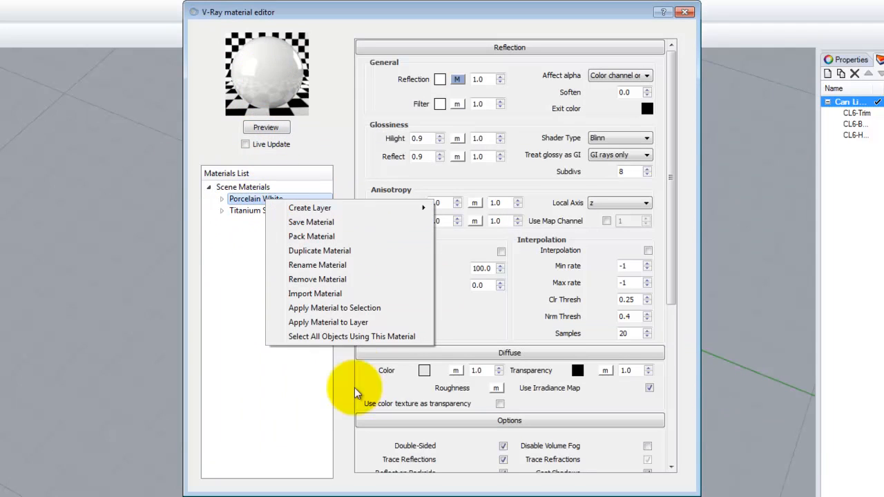
left_click(349, 322)
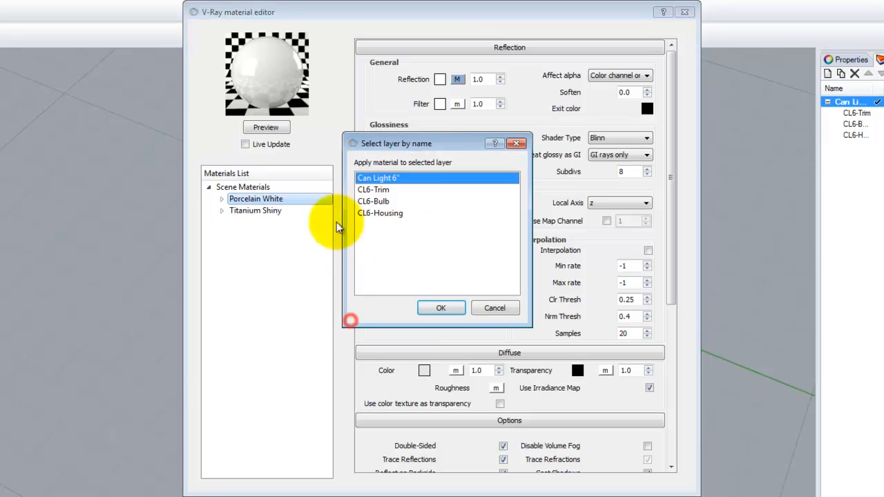
left_click(380, 213)
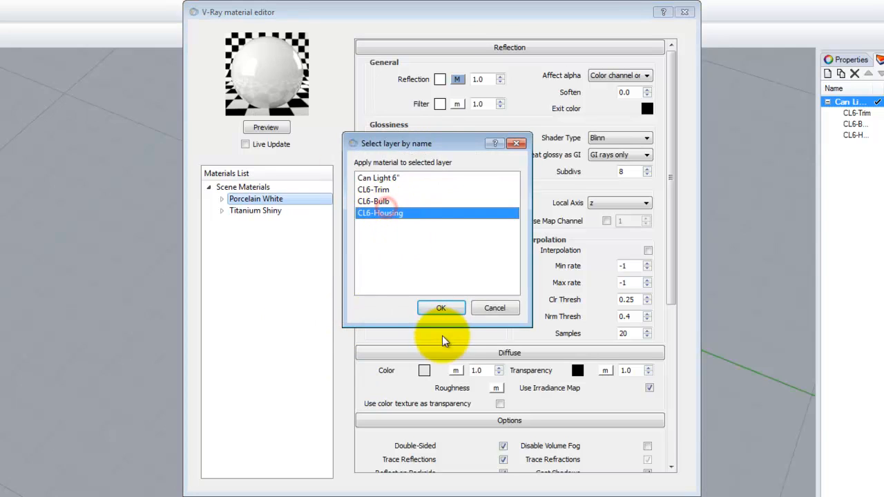
left_click(441, 308)
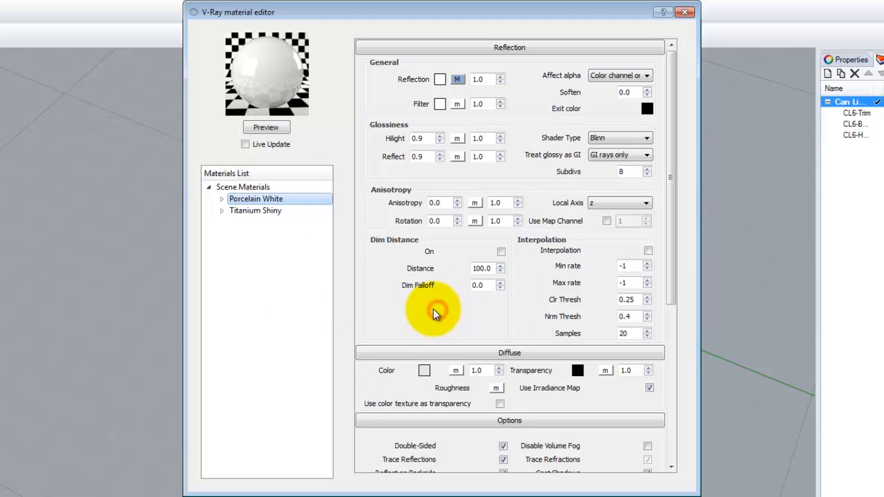
left_click(262, 246)
left_click(259, 186)
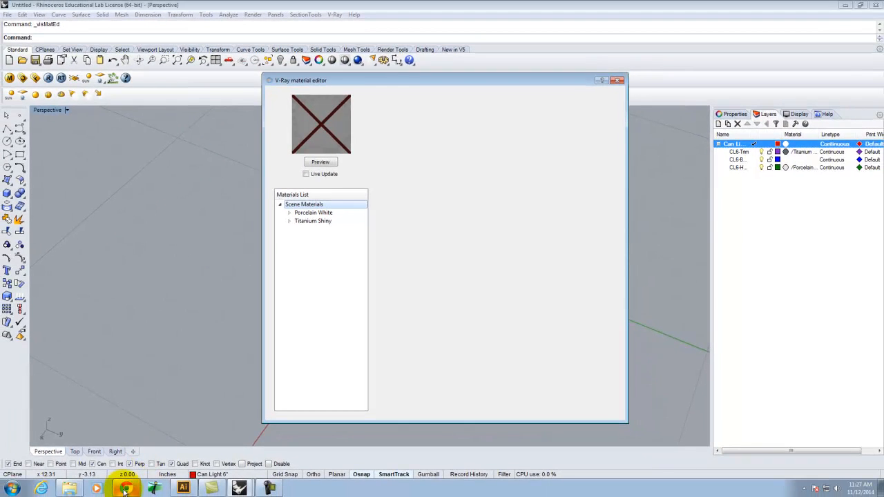
Switch to Chrome and open the V-Ray 8.15 emissive material tutorial from the Digital Tools For Architects site in a new tab.
left_click(125, 489)
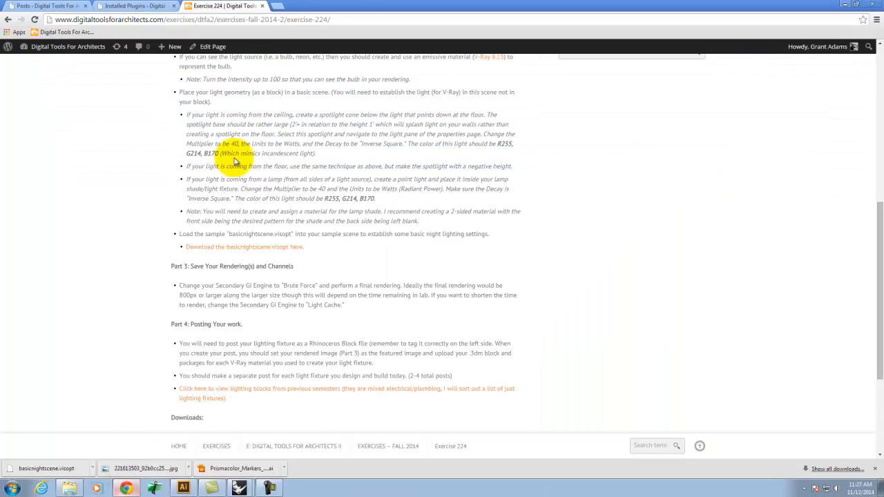
left_click(277, 6)
left_click(69, 32)
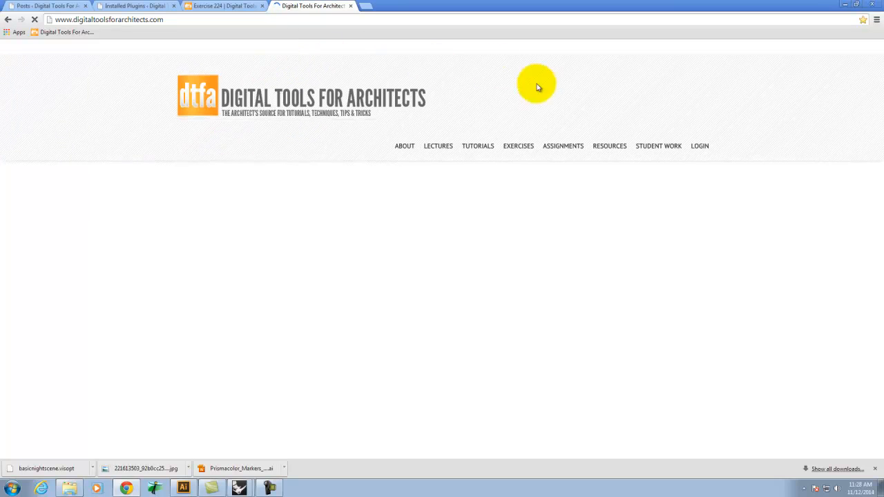
mouse_move(482, 157)
mouse_move(484, 314)
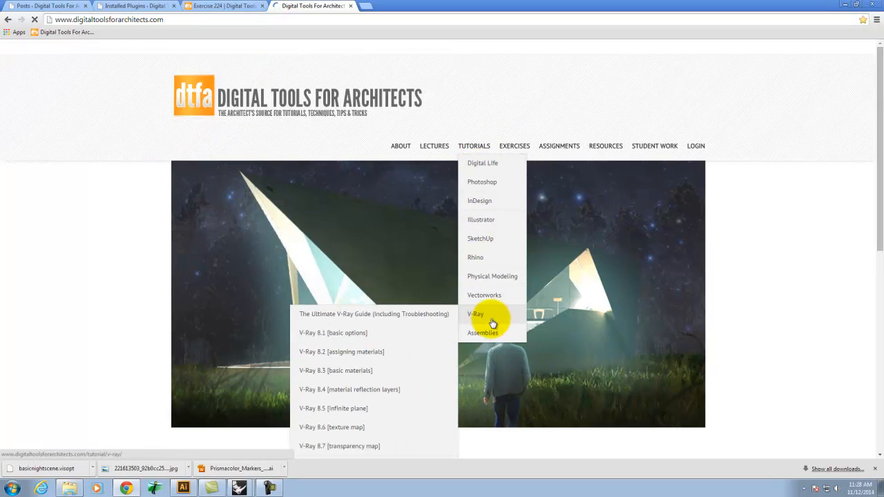
scroll(355, 374, "down", 1)
scroll(355, 385, "down", 3)
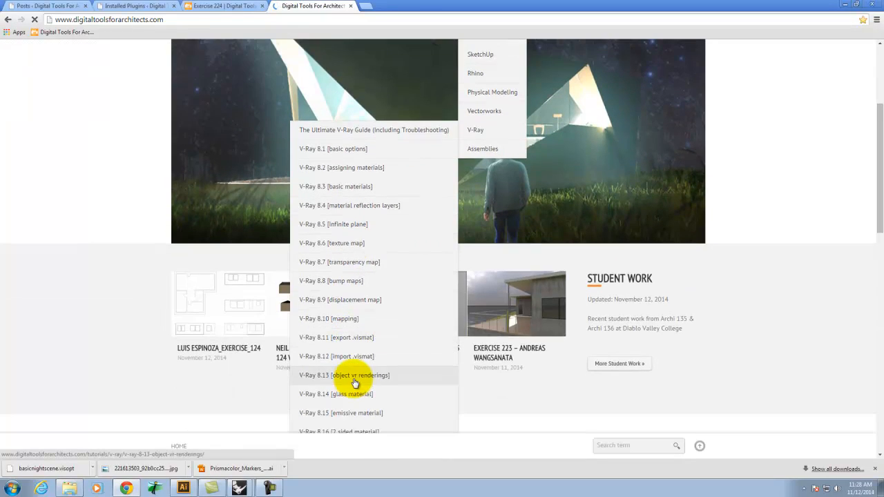
left_click(352, 417)
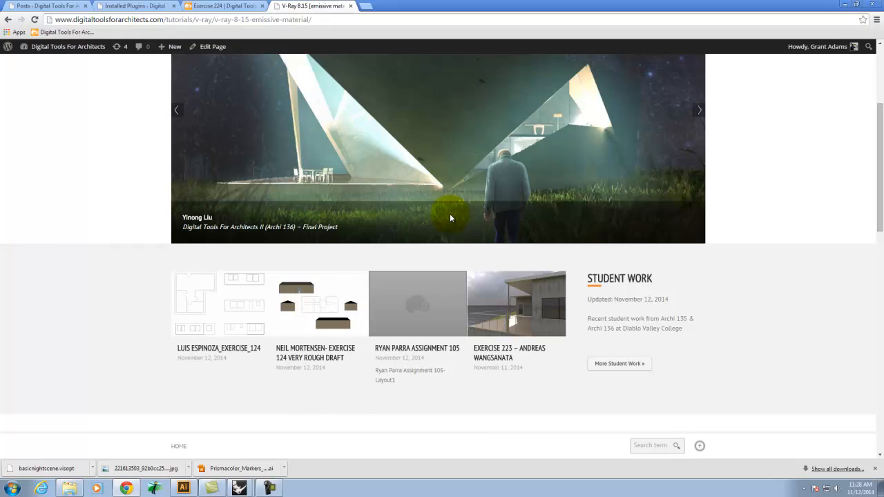
Reload the V-Ray 8.15 emissive material tutorial page and highlight its incandescent light bulb color and transparency settings.
left_click(335, 21)
key("Return")
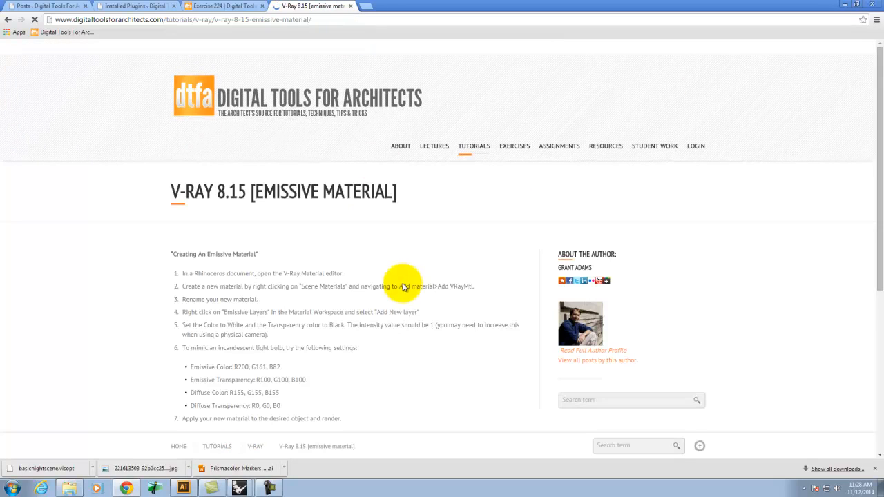
scroll(167, 339, "down", 2)
left_click_drag(188, 228, 294, 270)
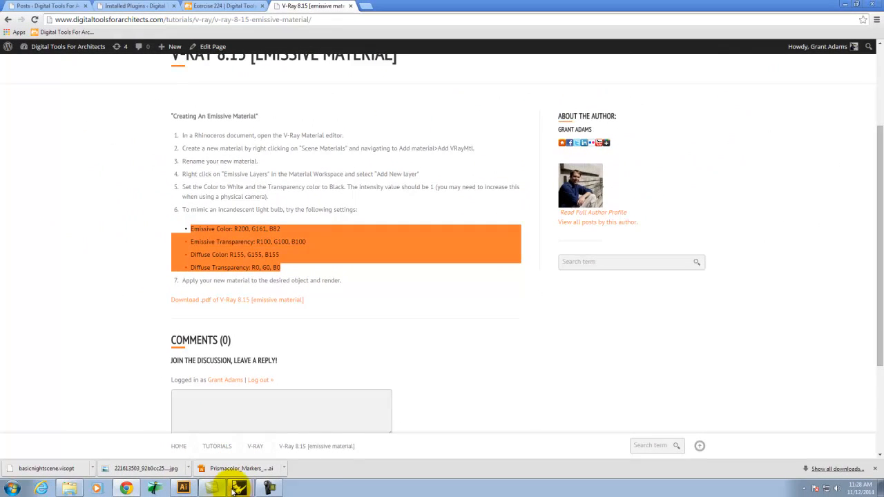
Switch to Rhino and create a new Standard material in the V-Ray scene materials.
mouse_move(239, 490)
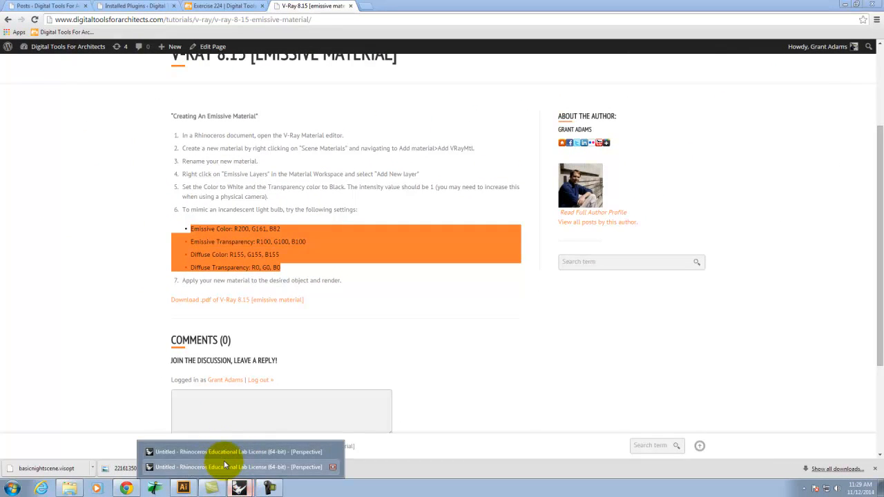
left_click(223, 466)
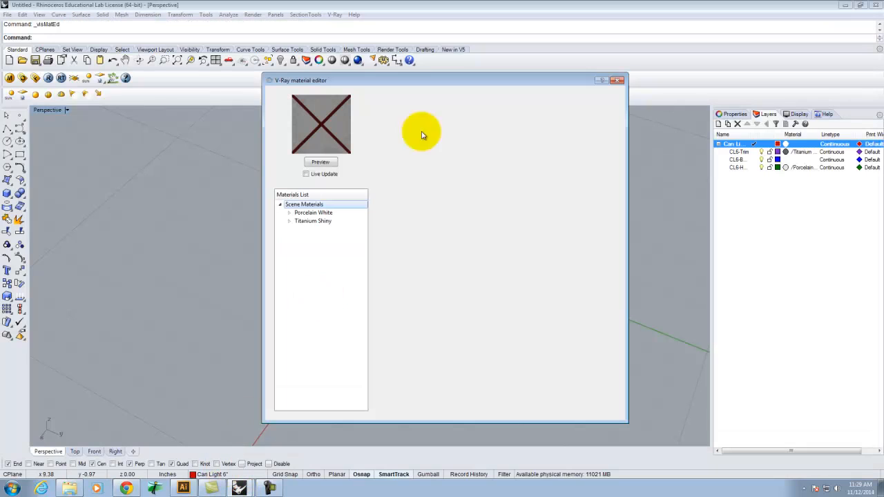
left_click_drag(415, 81, 359, 61)
left_click(267, 186)
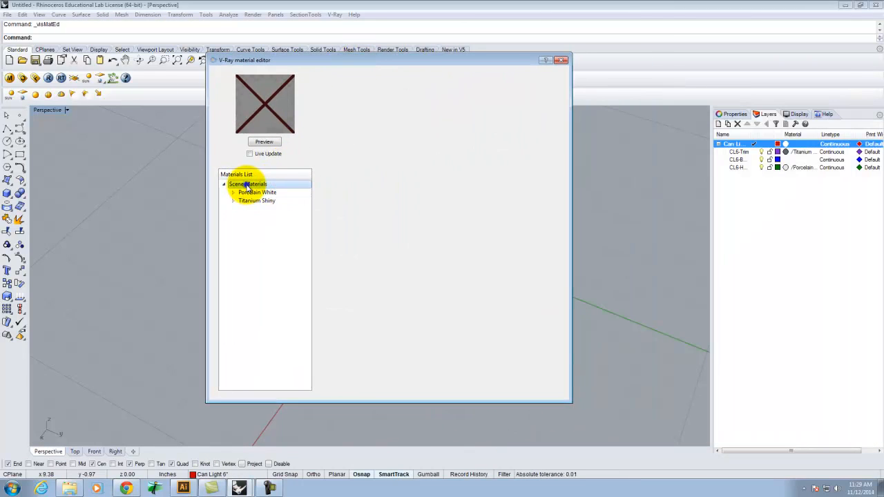
right_click(247, 185)
mouse_move(277, 193)
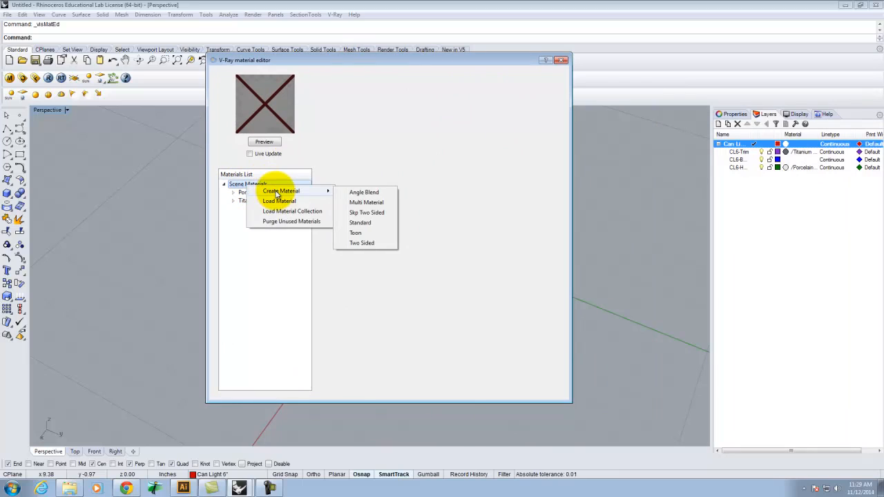
left_click(366, 225)
Rename the new default material as CL6-Light Bulb.
left_click(273, 192)
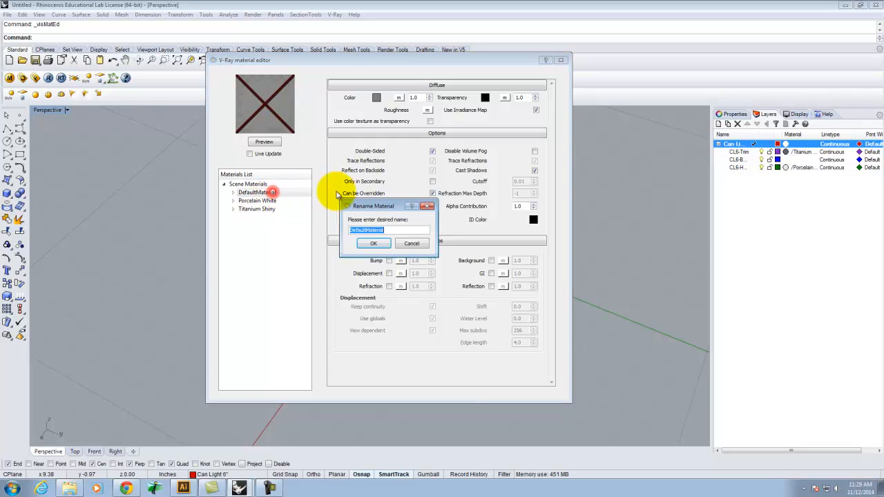
type("Li")
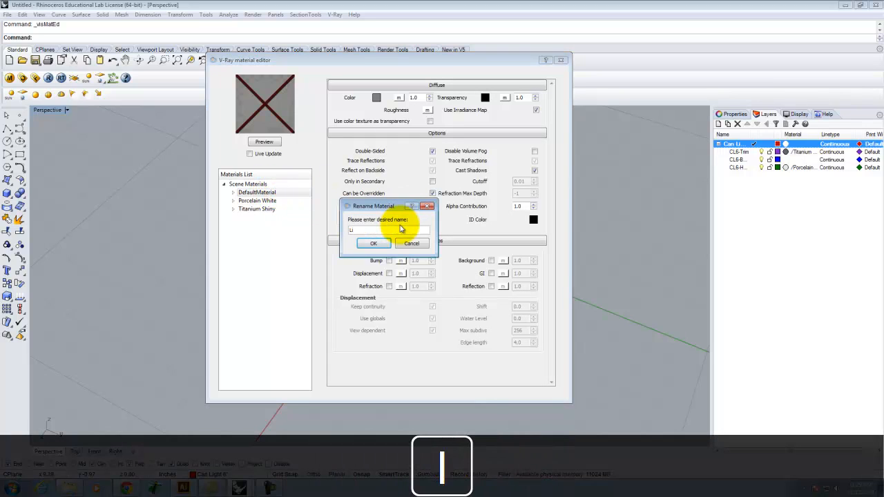
type("ght Bulb")
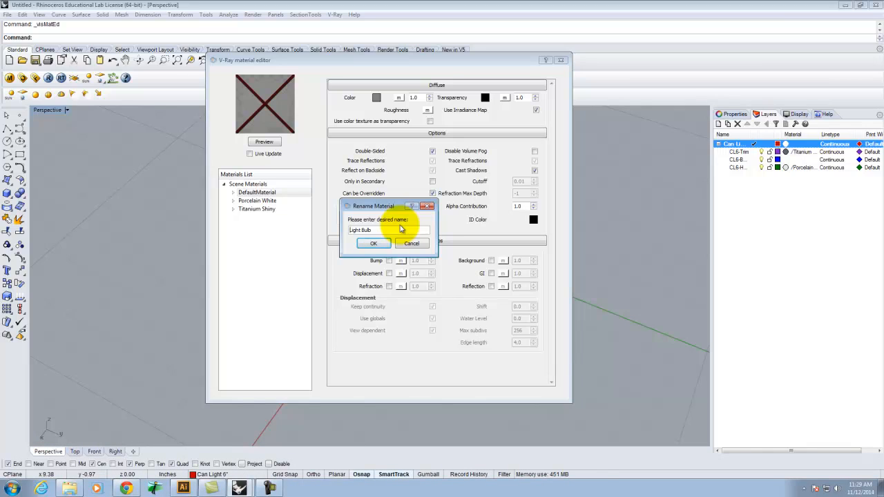
type("CL")
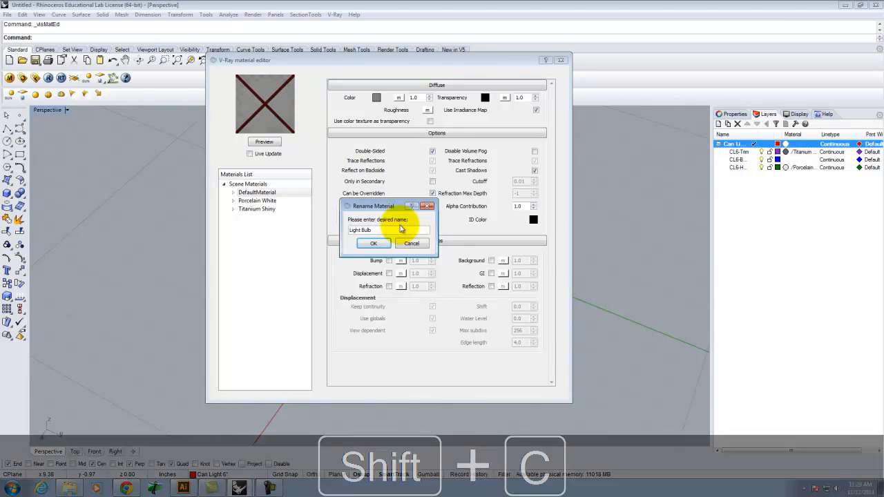
type("6-")
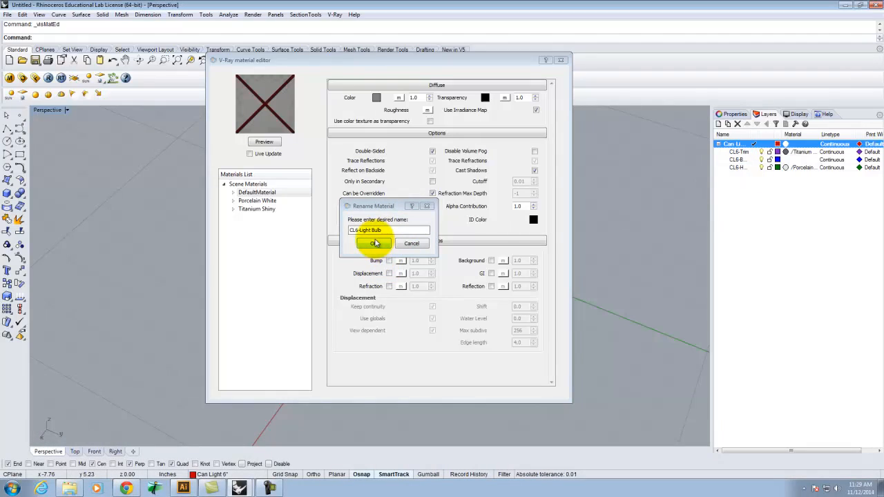
left_click(372, 246)
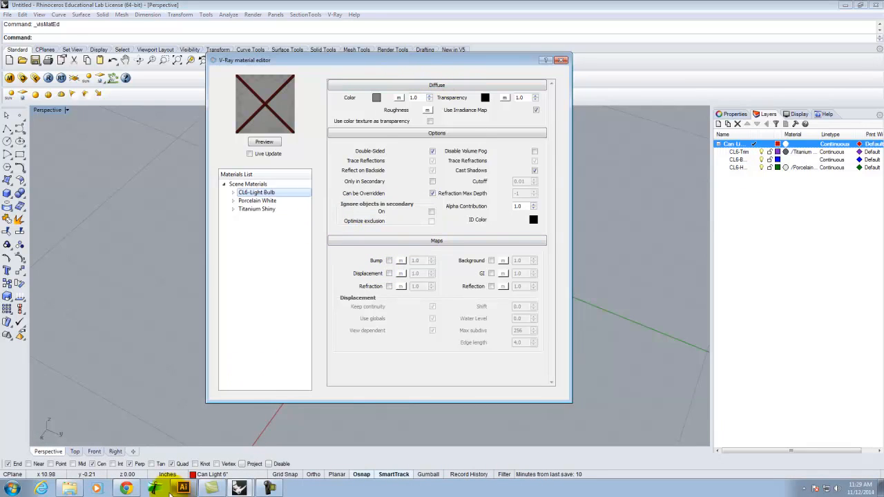
Look up the tutorial's diffuse color in Chrome, and in Rhino set CL6-Light Bulb's diffuse color to R155, G155, B155.
left_click(126, 488)
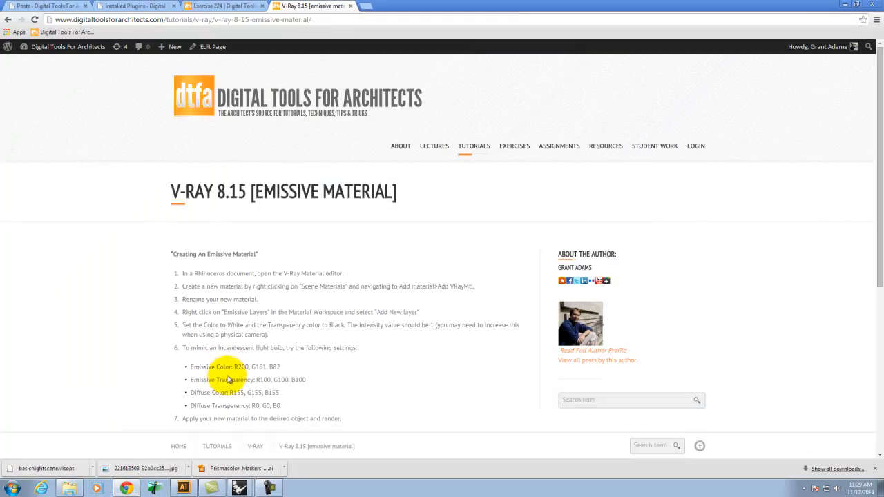
left_click_drag(192, 394, 278, 392)
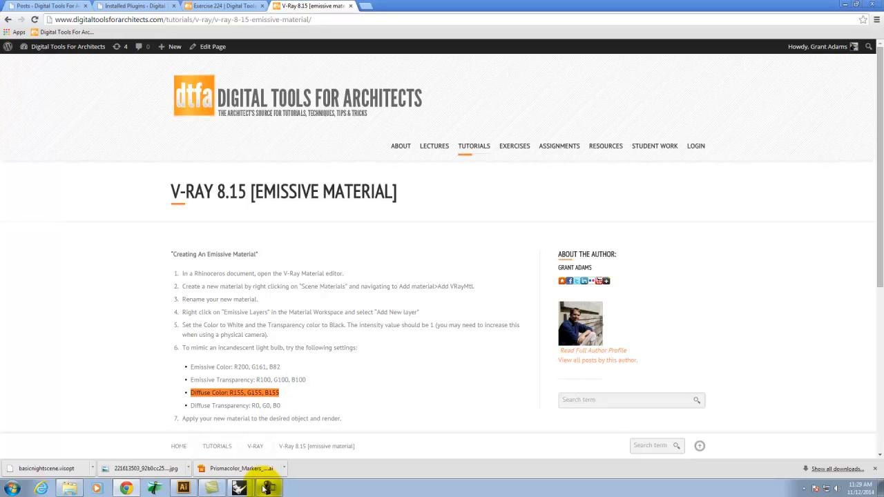
left_click(240, 489)
left_click(245, 454)
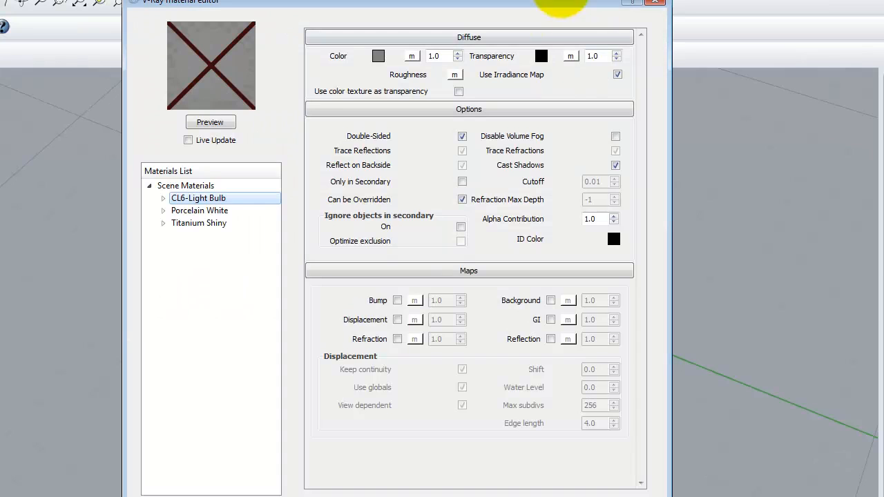
left_click(378, 56)
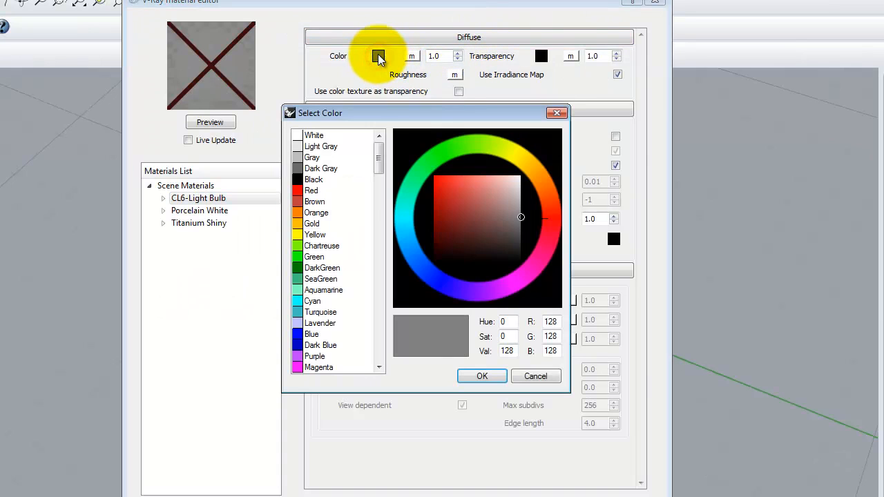
double_click(557, 322)
type("155")
key("Tab")
type("155")
key("Tab")
type("155")
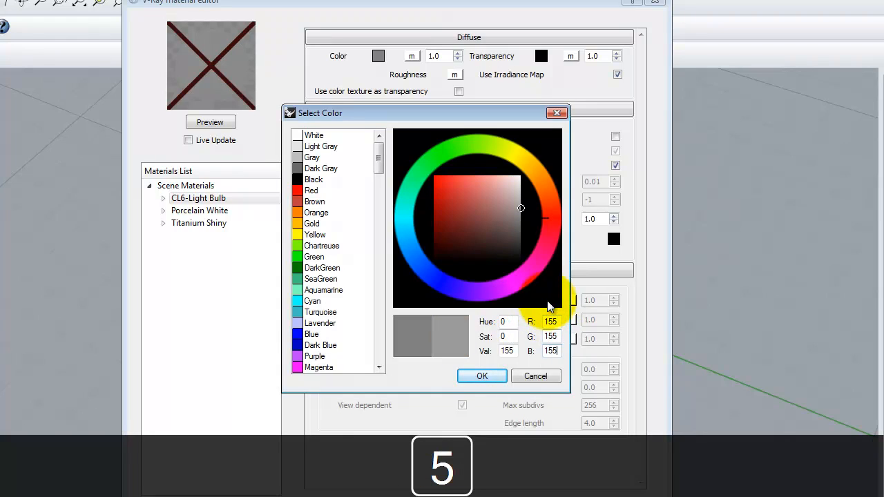
left_click(475, 375)
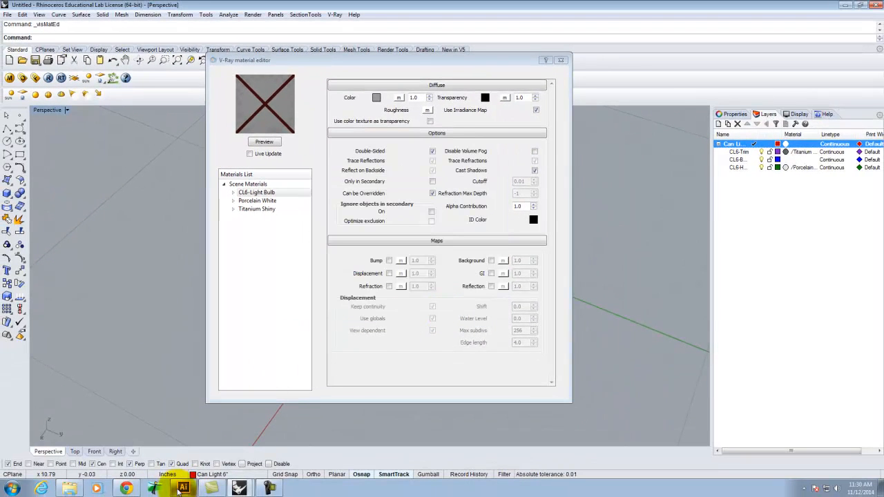
Look up the tutorial's diffuse transparency in Chrome, and in Rhino accept black (R0, G0, B0) as CL6-Light Bulb's diffuse transparency color.
left_click(126, 487)
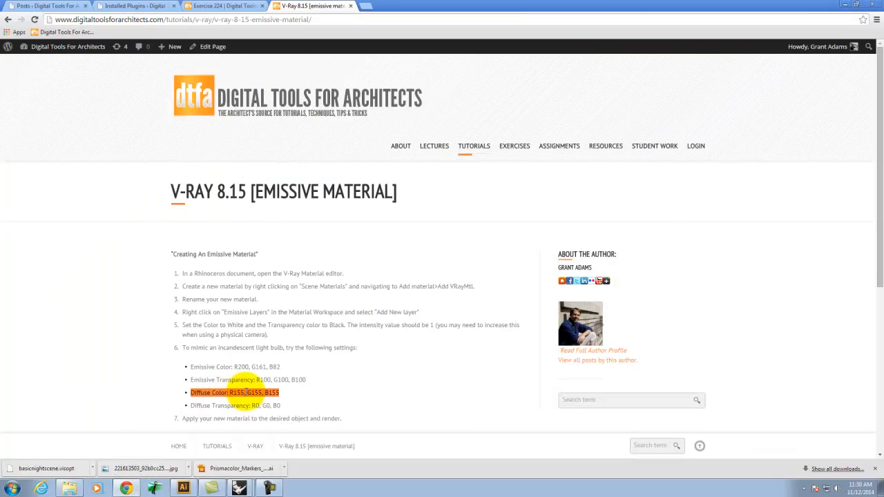
left_click_drag(285, 406, 188, 407)
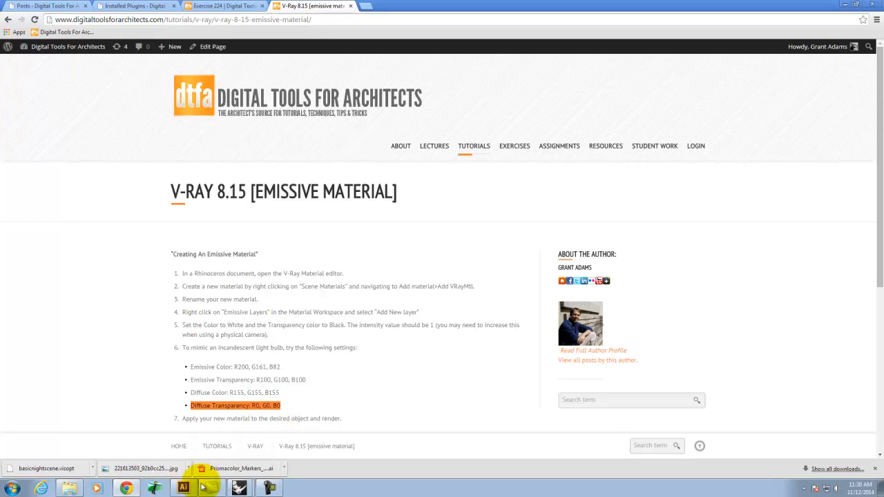
left_click(235, 489)
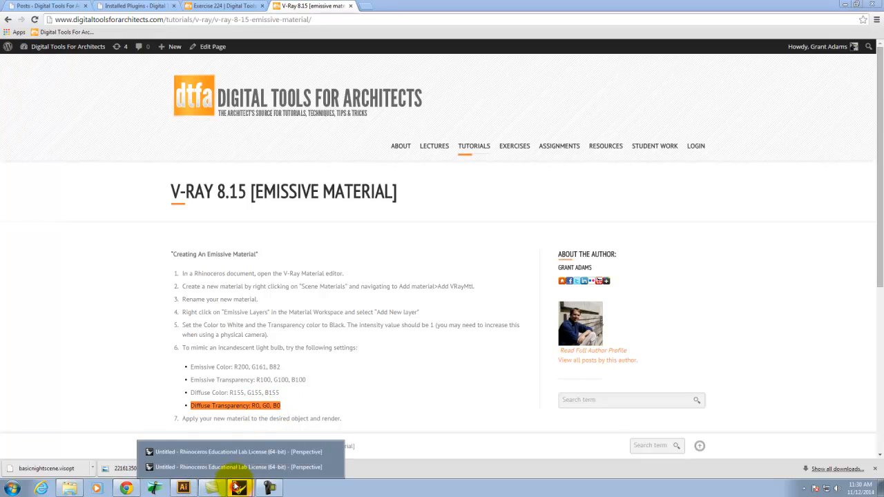
left_click(269, 468)
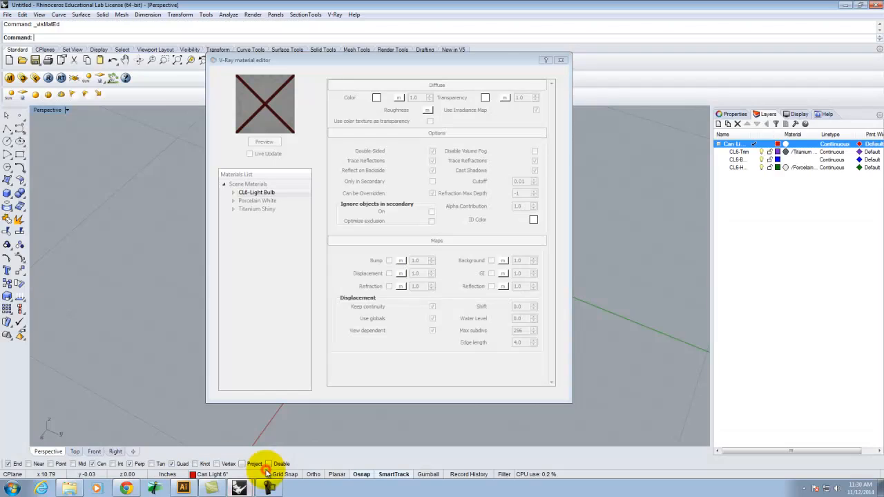
left_click(486, 99)
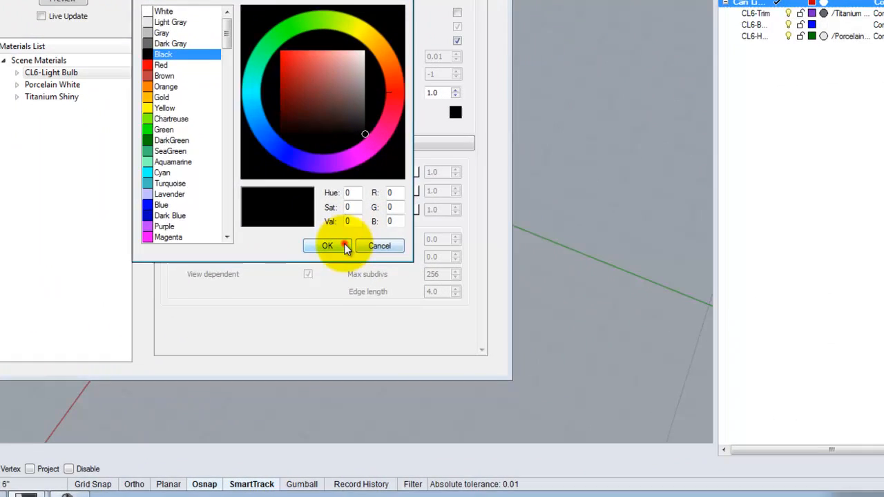
left_click(456, 296)
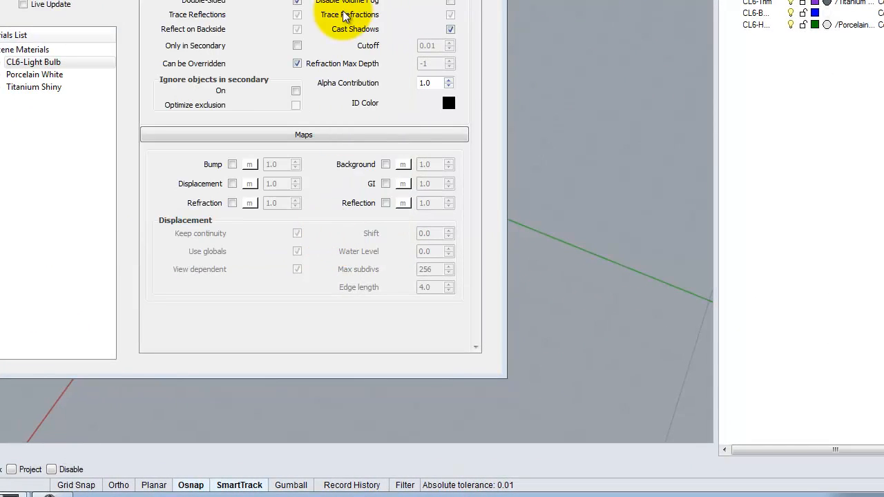
Add an Emissive layer to the CL6-Light Bulb material.
left_click(44, 63)
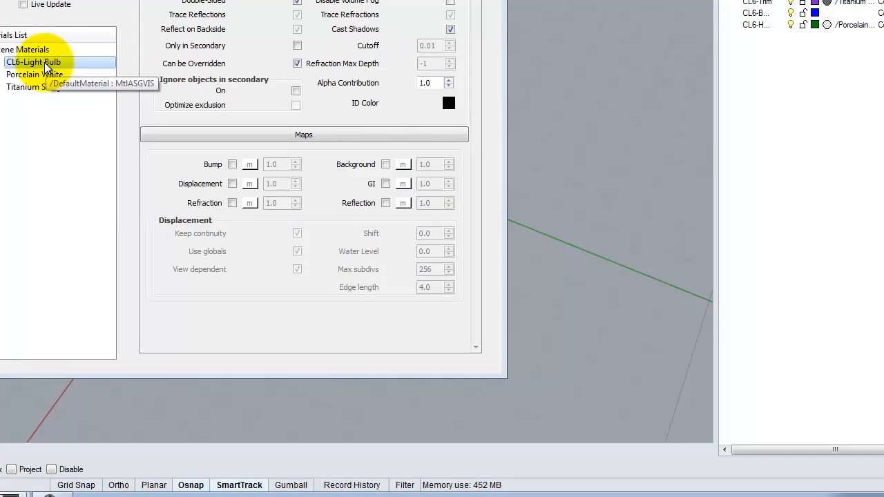
right_click(45, 64)
mouse_move(137, 74)
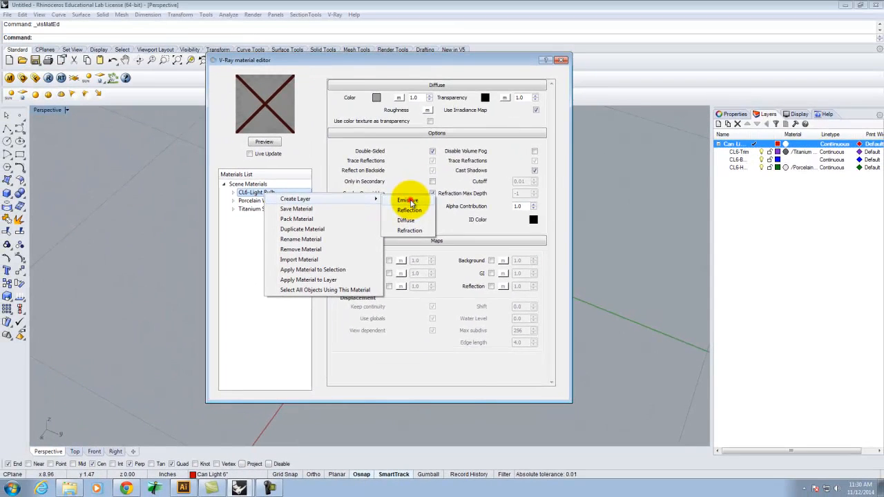
left_click(377, 172)
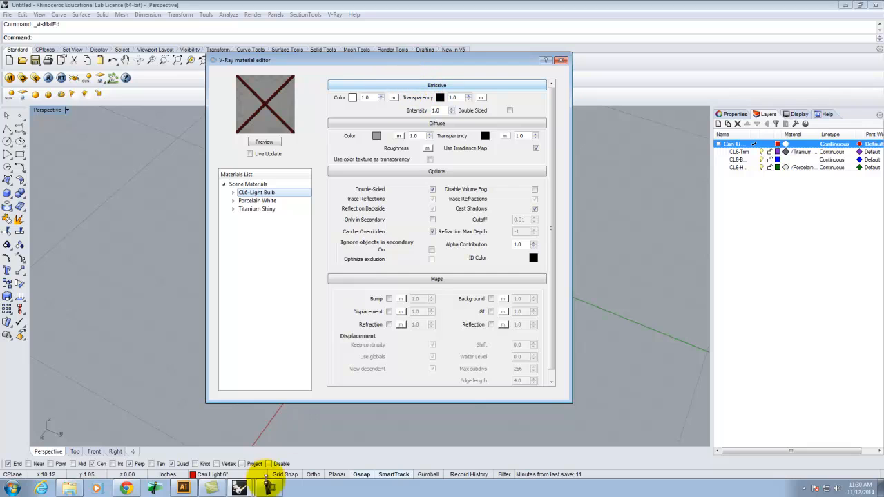
Look up the tutorial's emissive color values in Chrome, then return to Rhino.
left_click(126, 488)
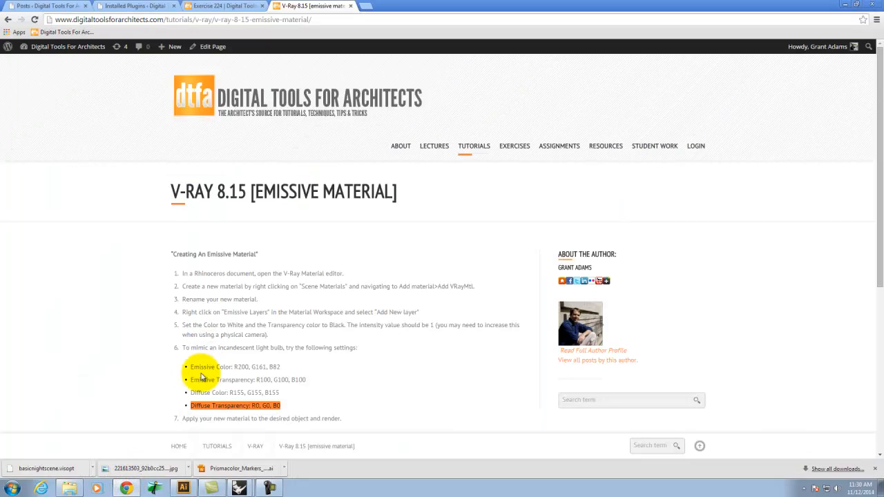
left_click(218, 364)
left_click_drag(235, 367, 283, 366)
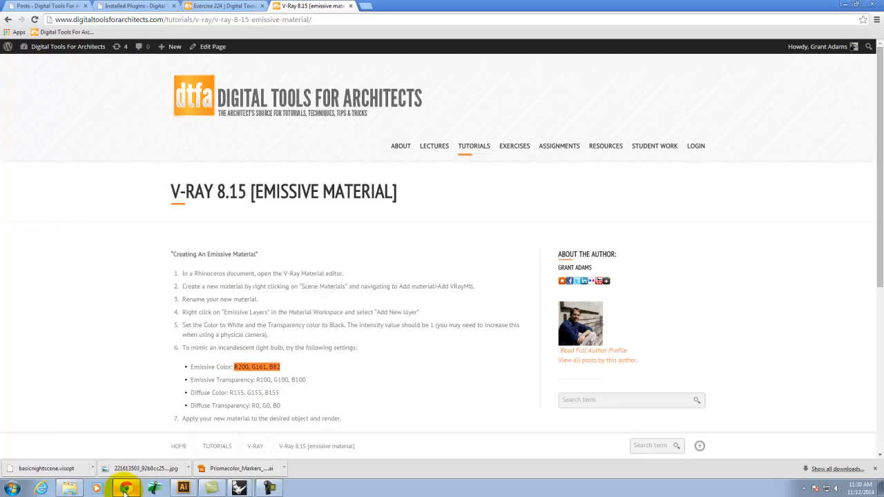
mouse_move(239, 488)
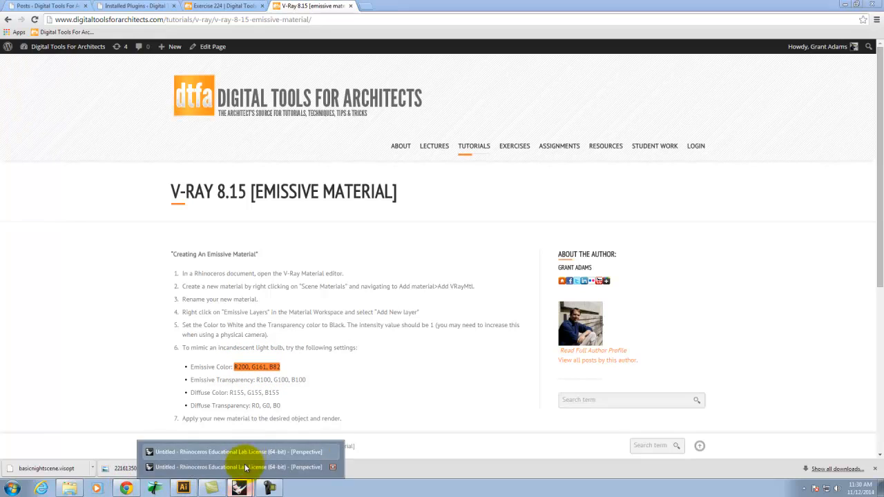
left_click(245, 468)
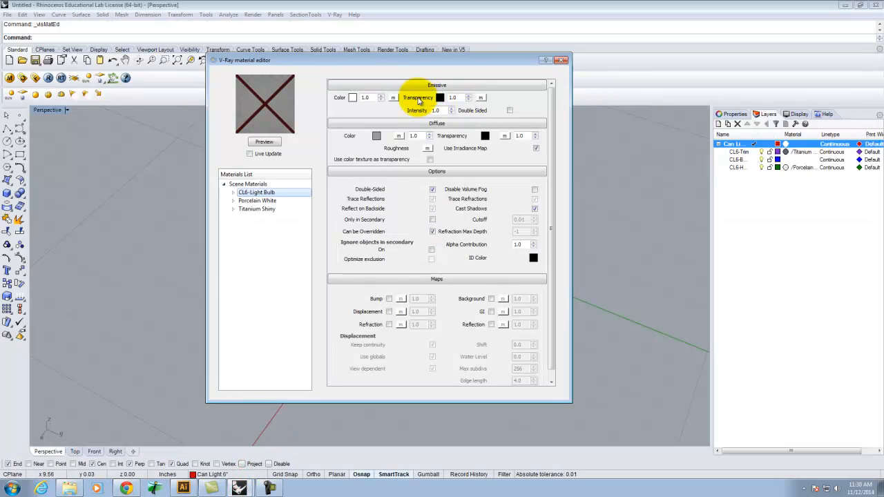
Set CL6-Light Bulb's emissive color to R200, G161, B82.
left_click(352, 97)
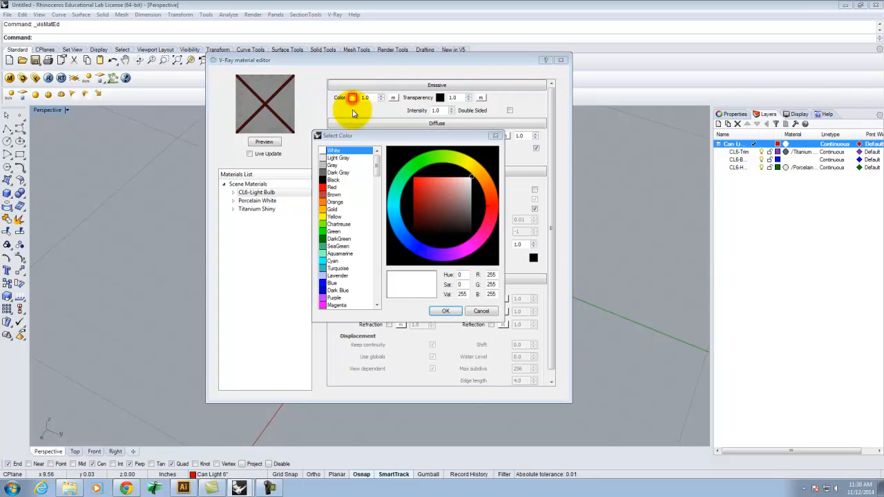
double_click(492, 274)
type("200")
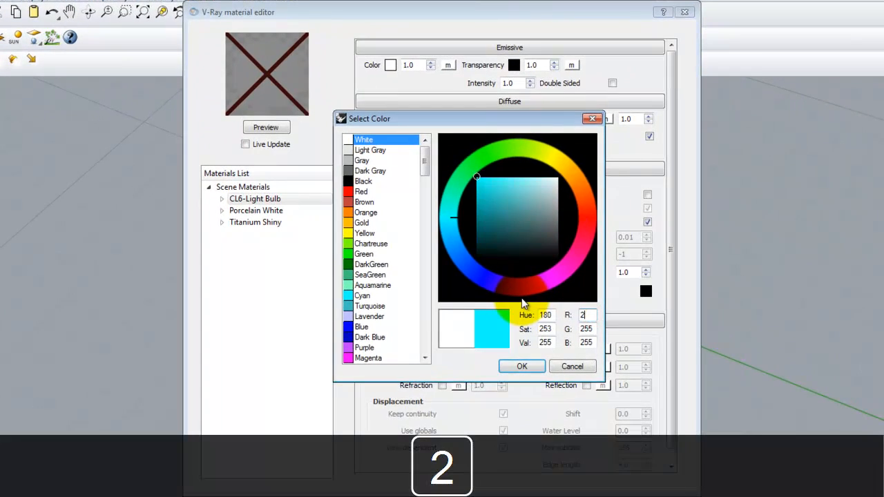
key("Tab")
type("161")
key("Tab")
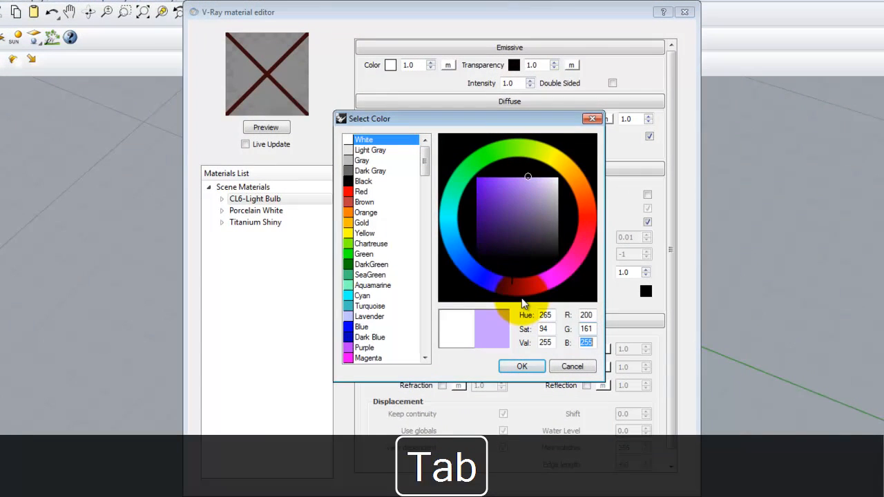
type("82")
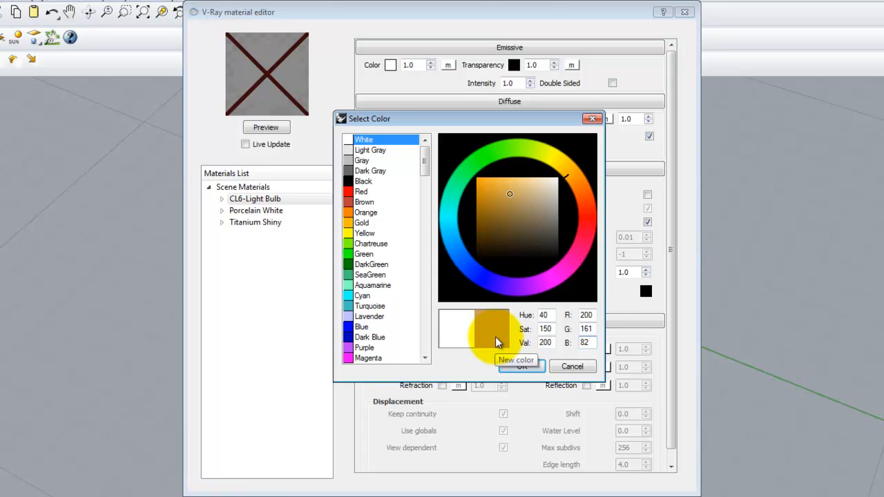
left_click(522, 367)
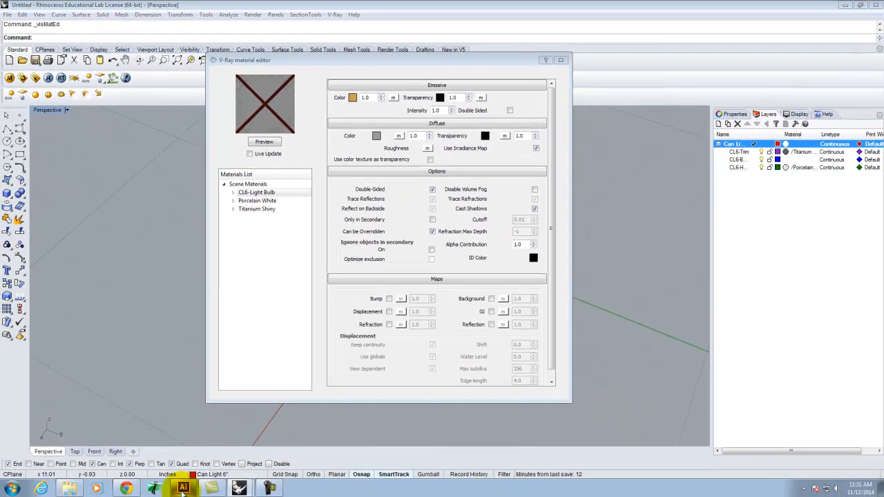
Look up the tutorial's emissive transparency values in Chrome and switch back to Rhino.
left_click(127, 489)
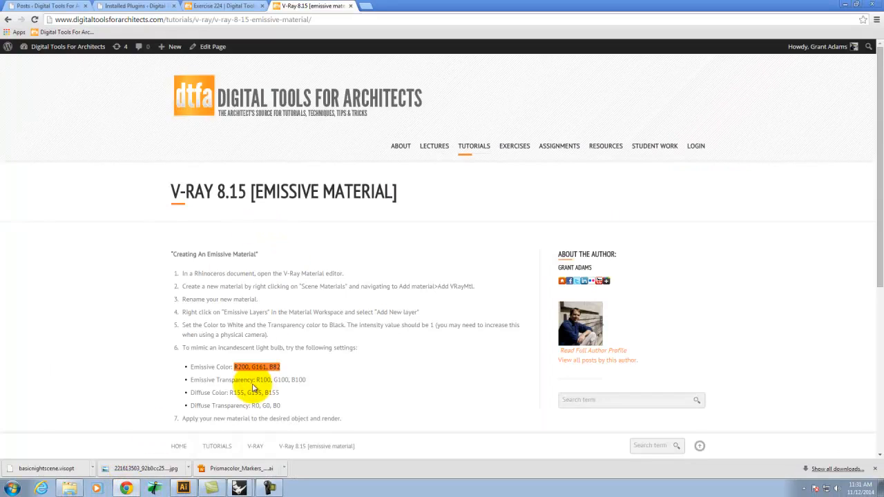
left_click_drag(200, 380, 312, 380)
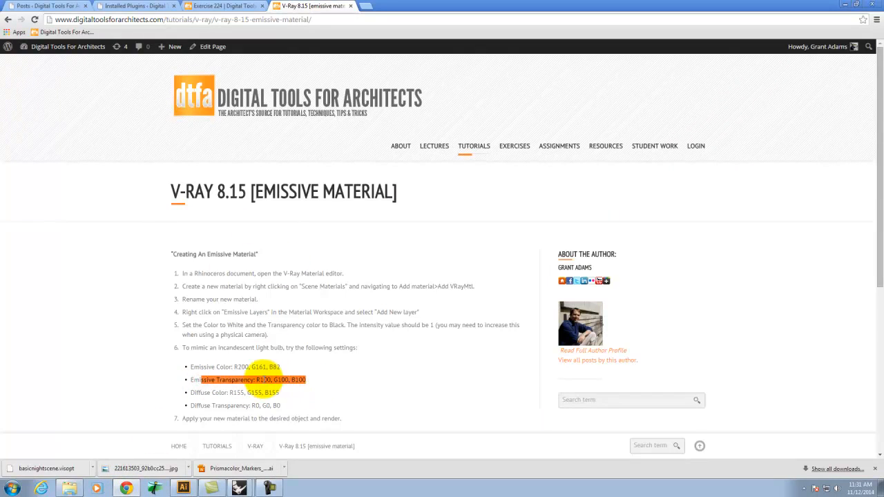
mouse_move(242, 488)
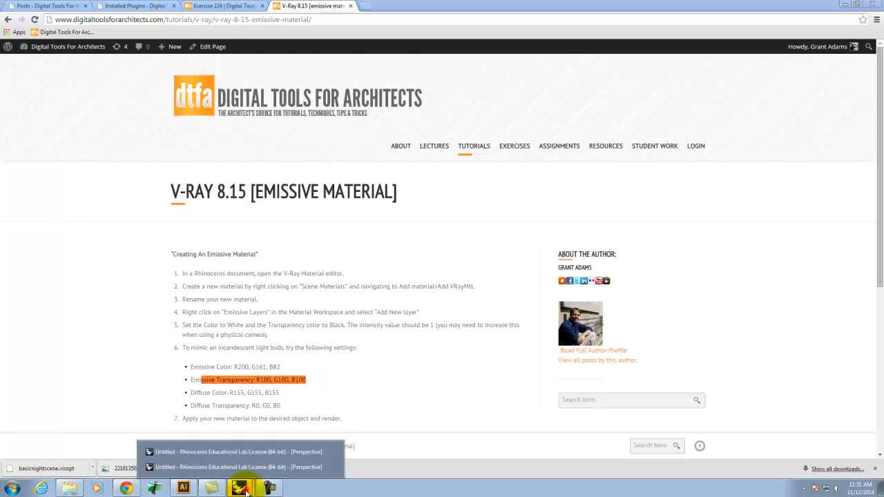
left_click(238, 452)
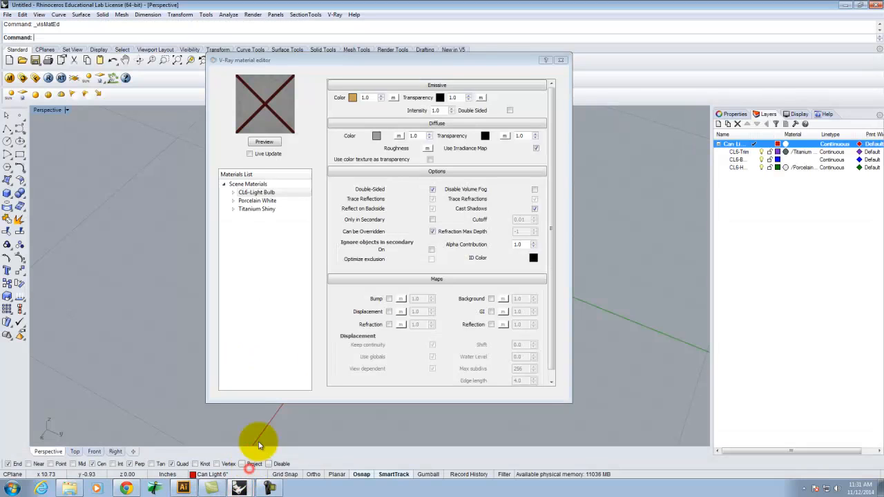
Set CL6-Light Bulb's emissive transparency color to R100, G100, B100.
left_click(440, 98)
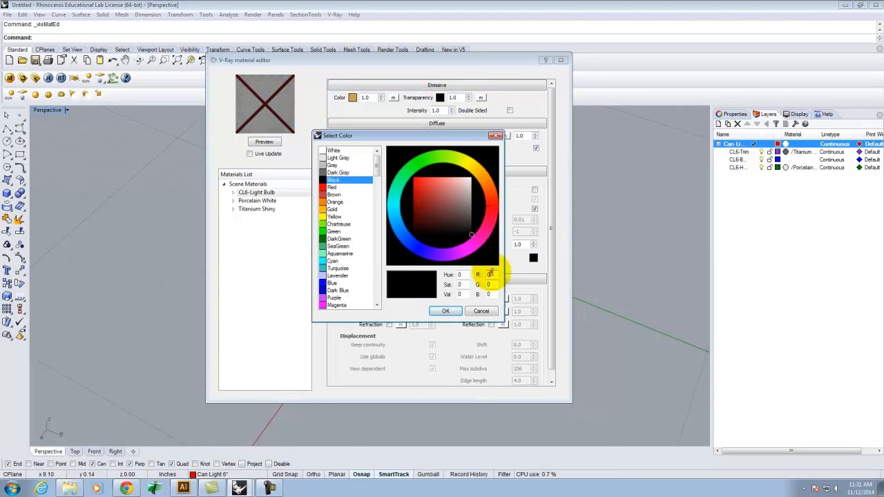
type("100")
key("Tab")
type("10")
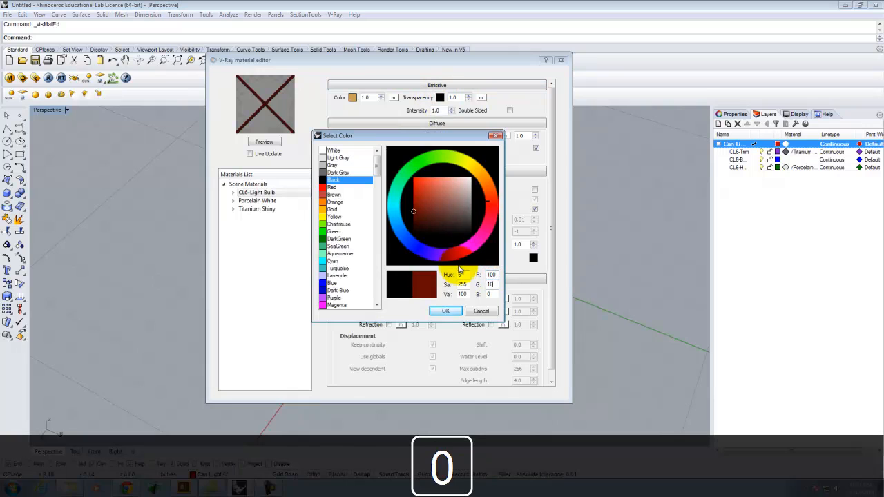
type("0")
key("Tab")
type("100")
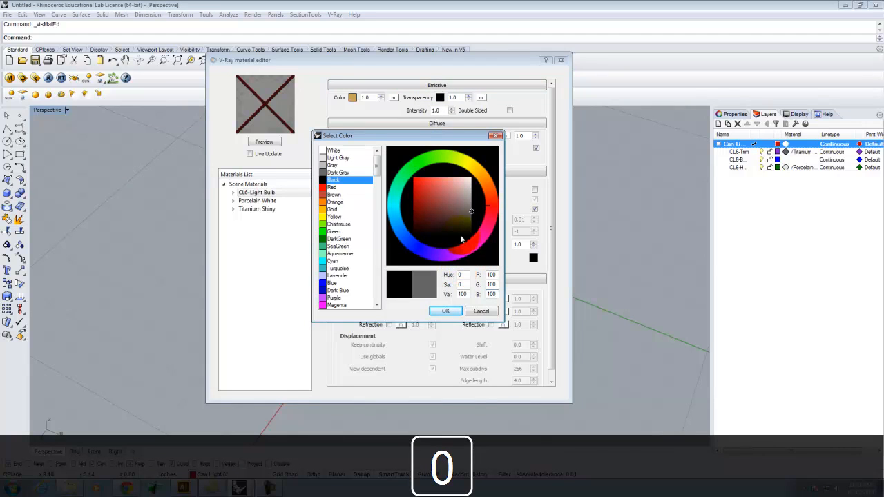
left_click(447, 313)
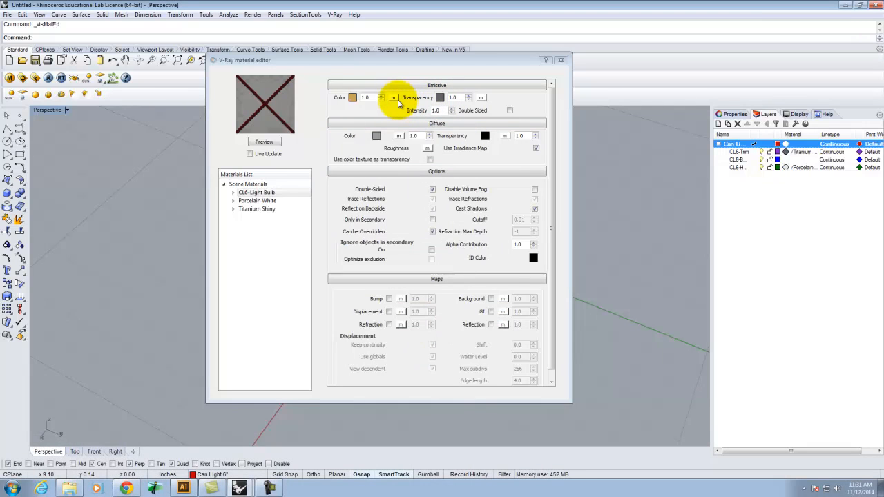
Recheck the tutorial's light bulb settings in Chrome, and in Rhino preview the CL6-Light Bulb material.
left_click(124, 486)
left_click(305, 373)
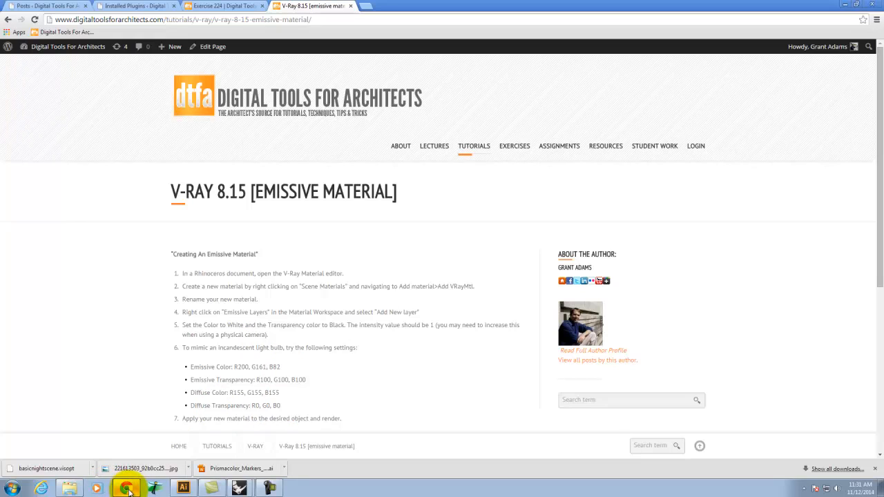
left_click(246, 467)
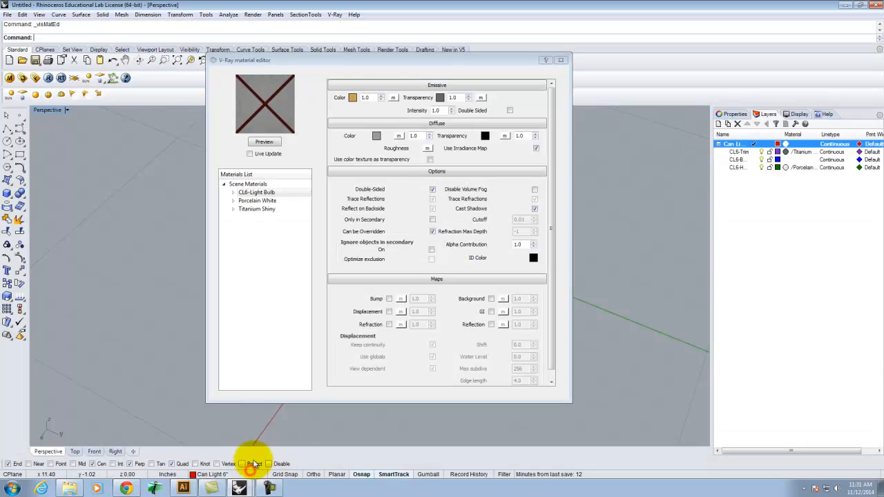
left_click(266, 142)
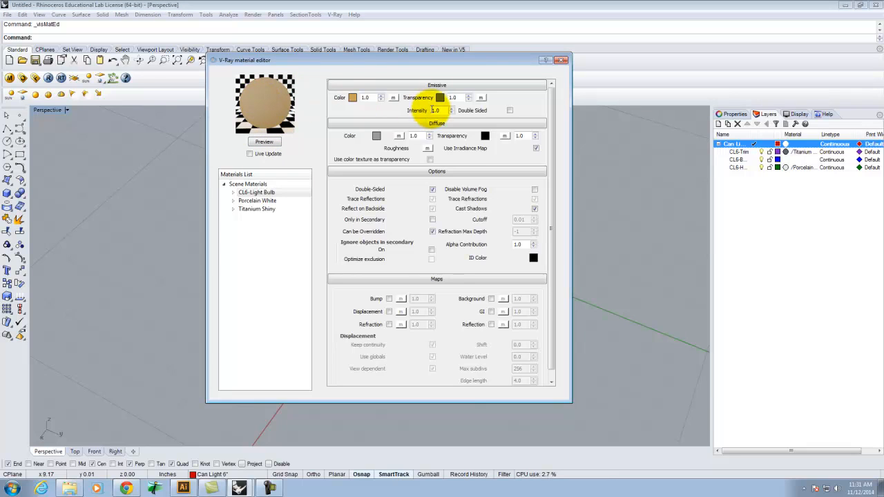
Try an emissive intensity of 10 on CL6-Light Bulb and preview the material.
left_click_drag(441, 110, 414, 111)
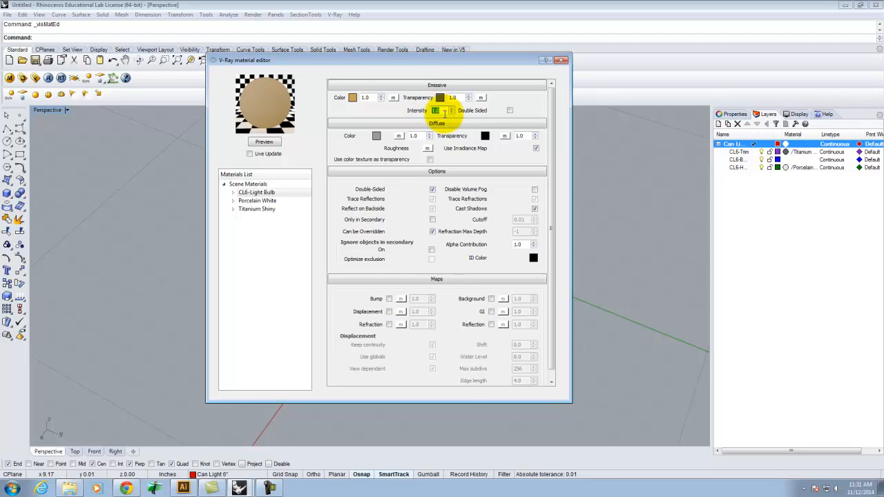
type("10")
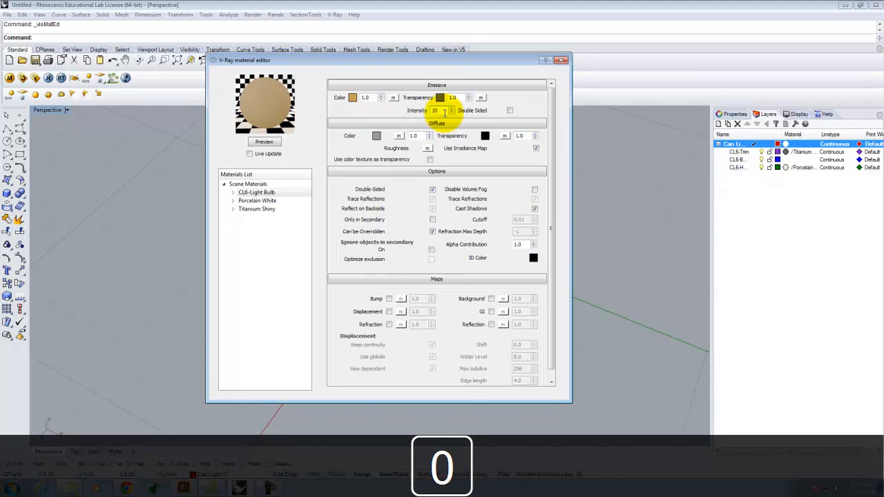
left_click(274, 142)
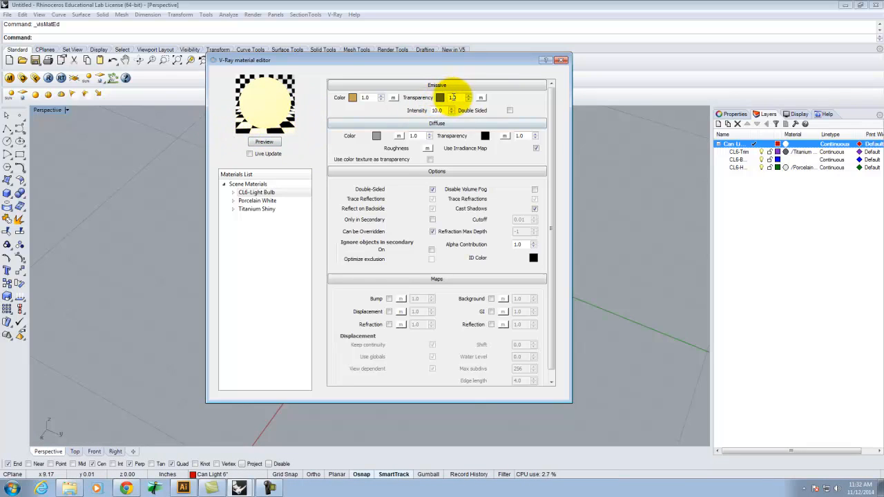
Set CL6-Light Bulb's emissive intensity to 100 and preview the material again.
double_click(435, 110)
type("1")
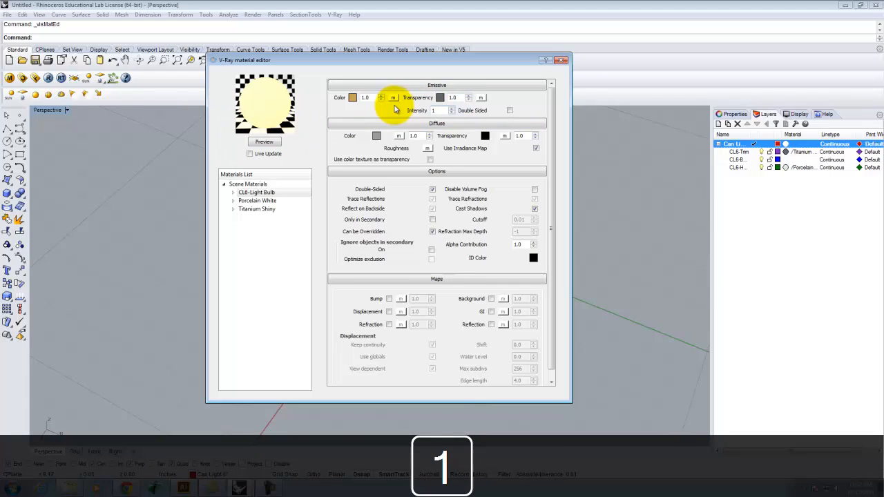
left_click(262, 142)
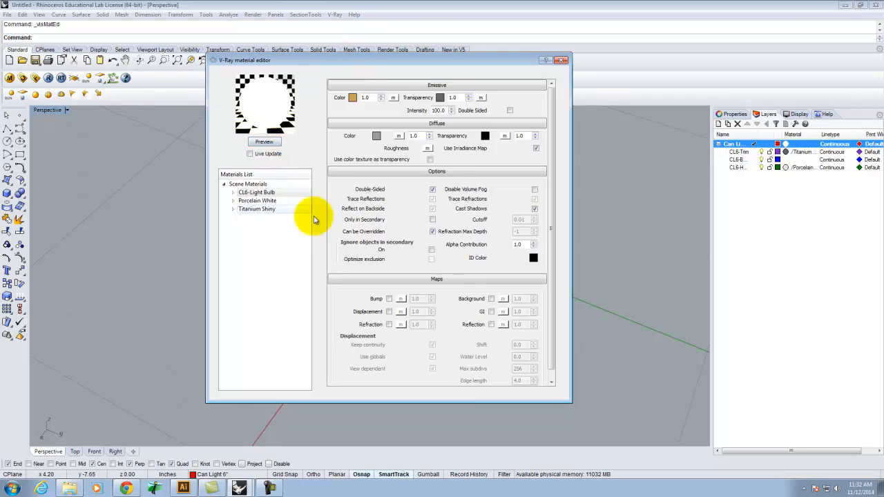
Apply the CL6-Light Bulb material to the CL6-Bulb layer.
right_click(266, 193)
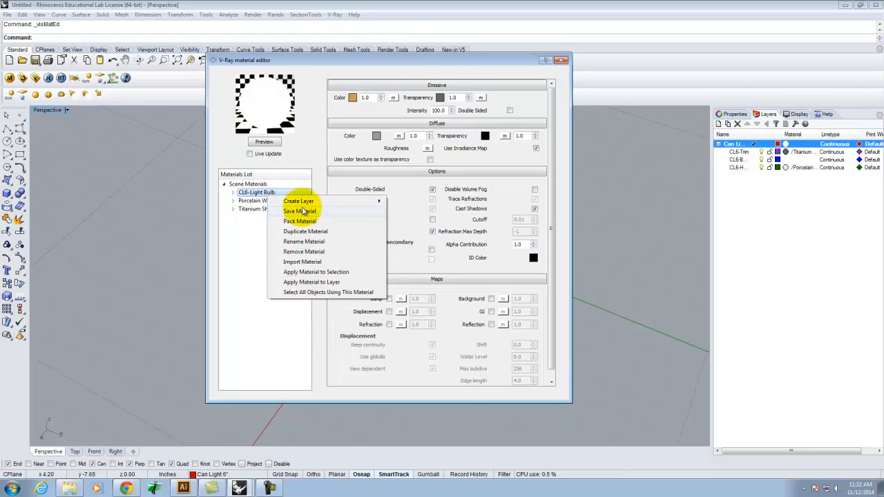
left_click(309, 283)
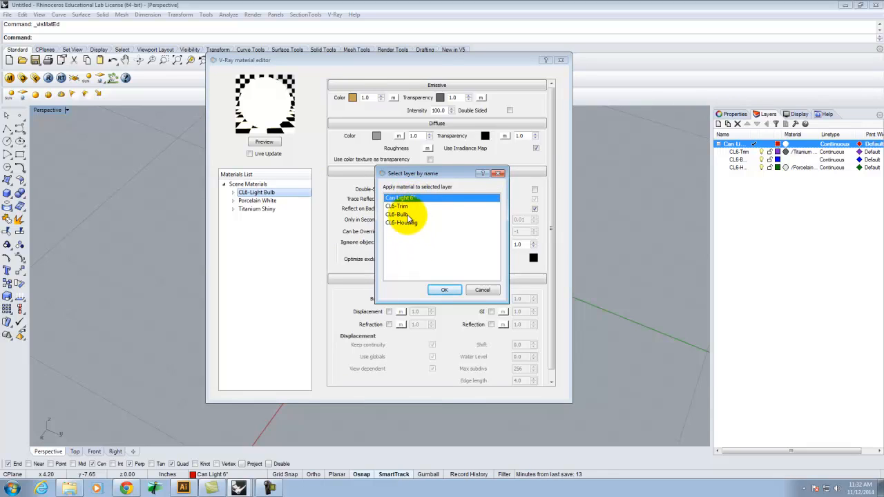
left_click(400, 214)
left_click(447, 291)
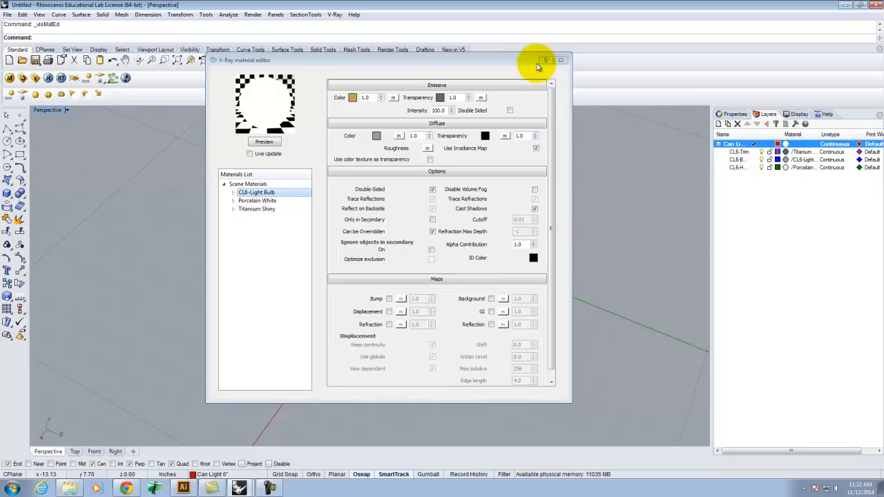
Close the material editor, render the can light from below with V-Ray, and close the rendered image.
left_click(560, 60)
right_click_drag(490, 258, 493, 153)
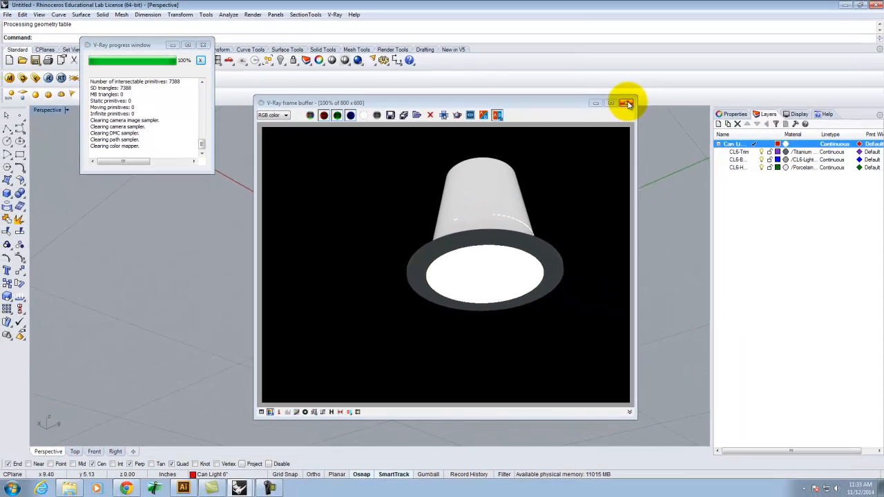
left_click(626, 103)
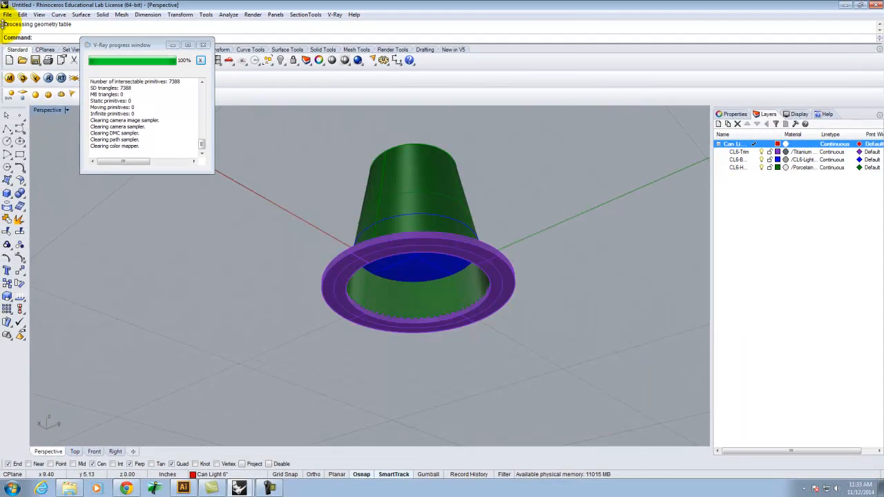
Save the can light model as "Can Light - CL6" in the A136\Ex224 folder on the Kingfisher (E:) drive.
left_click(7, 15)
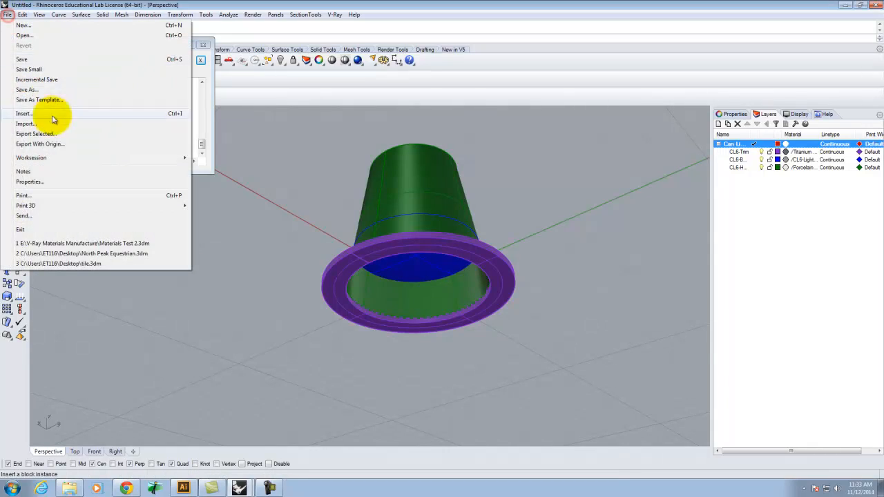
left_click(22, 60)
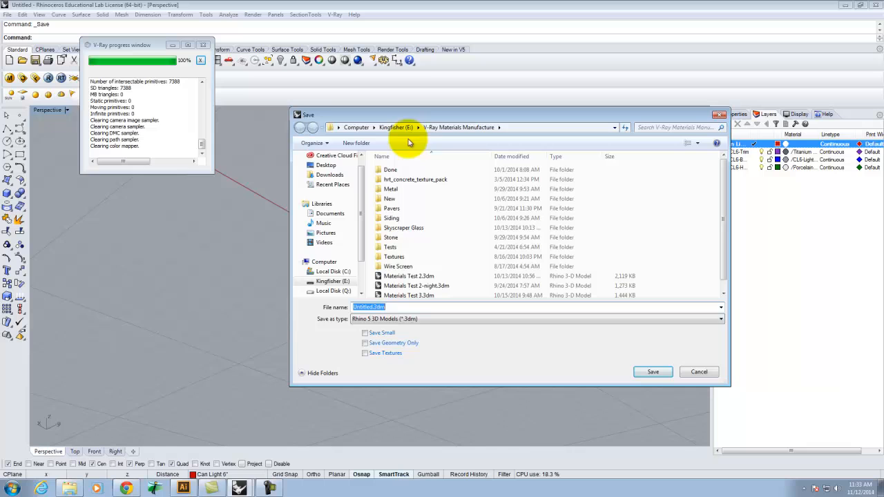
left_click(396, 127)
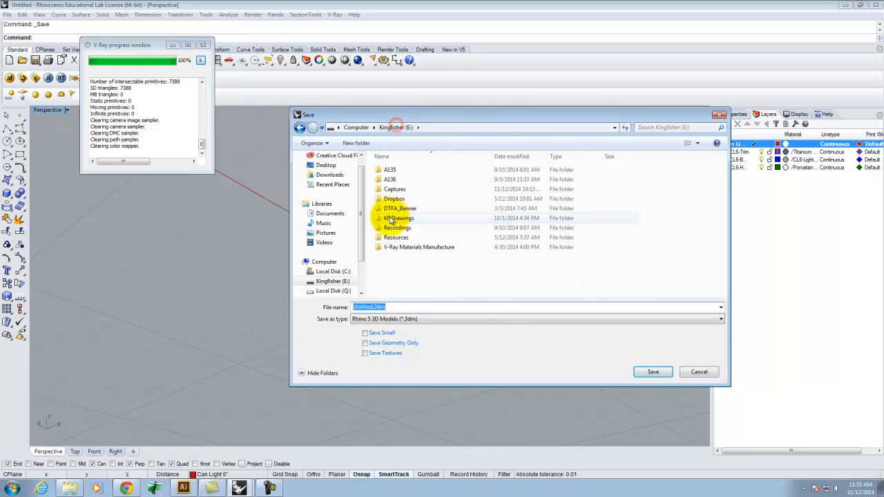
double_click(391, 178)
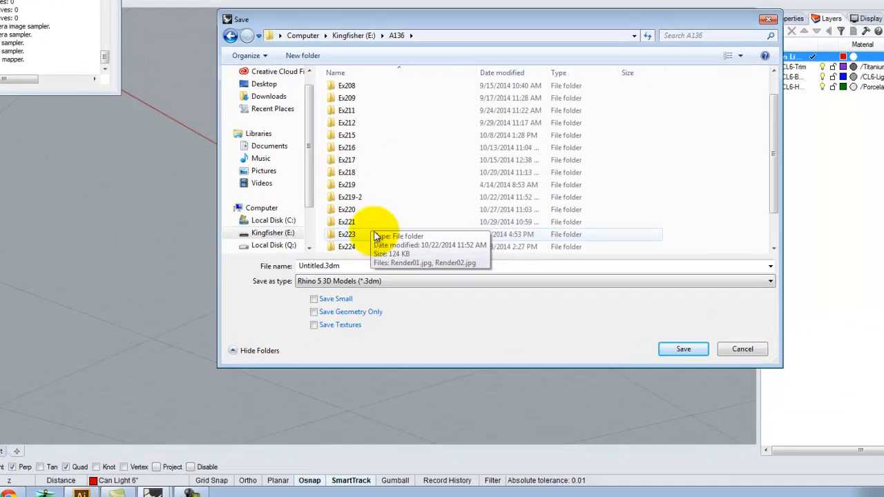
scroll(404, 242, "down", 2)
left_click(396, 264)
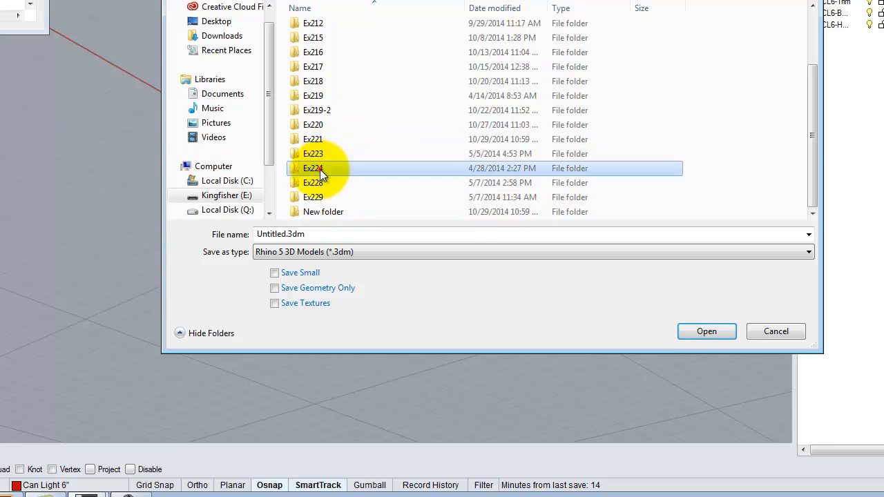
double_click(319, 169)
double_click(296, 235)
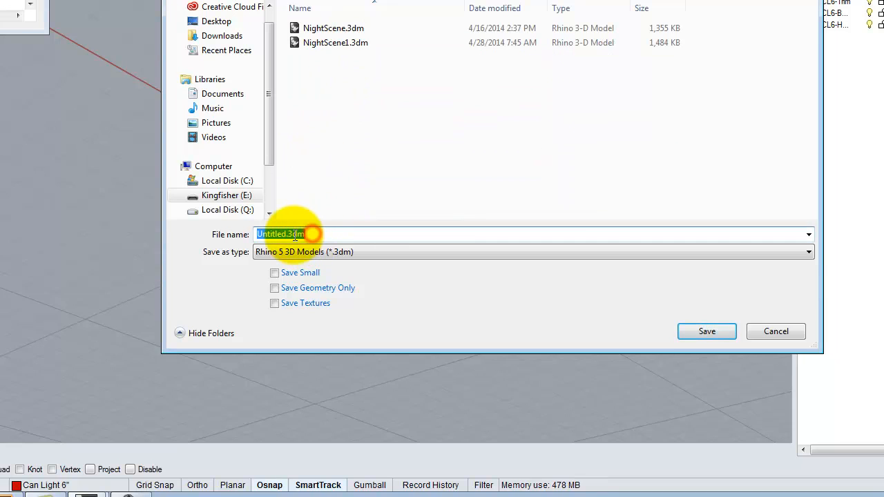
double_click(287, 233)
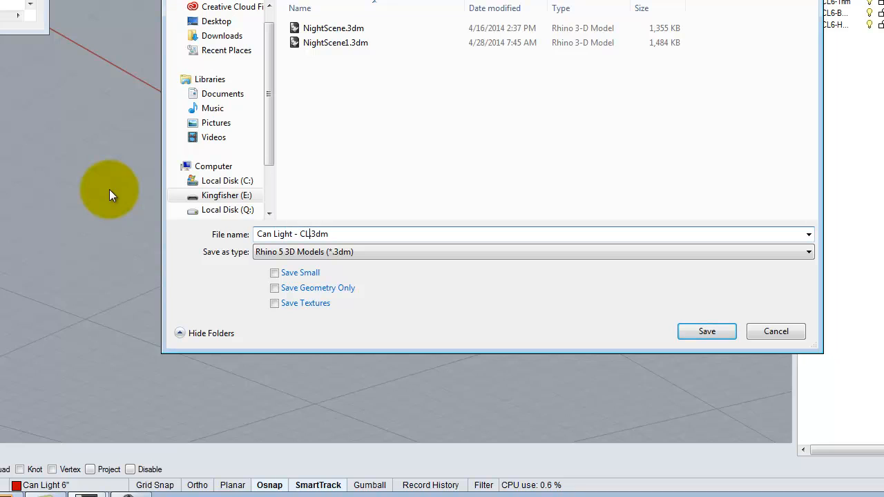
left_click(706, 329)
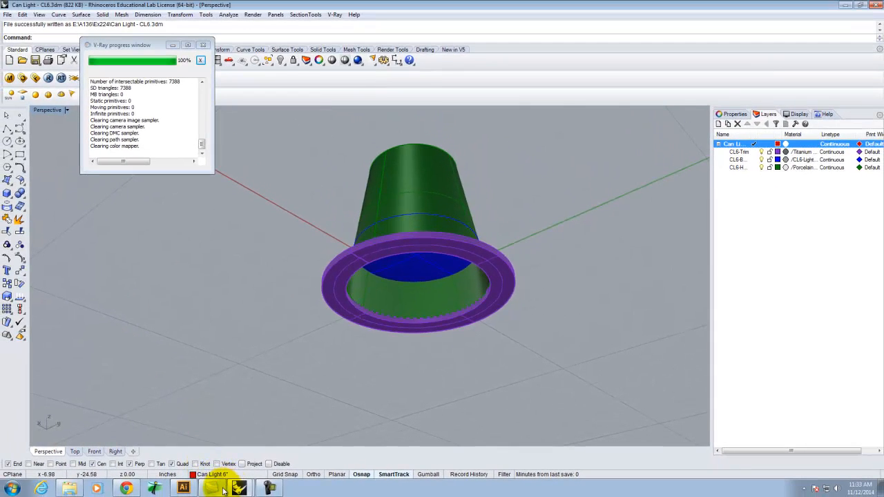
Switch to the other open Rhino model with the wall and overhead slab, and close its V-Ray progress window.
left_click(240, 489)
left_click(242, 454)
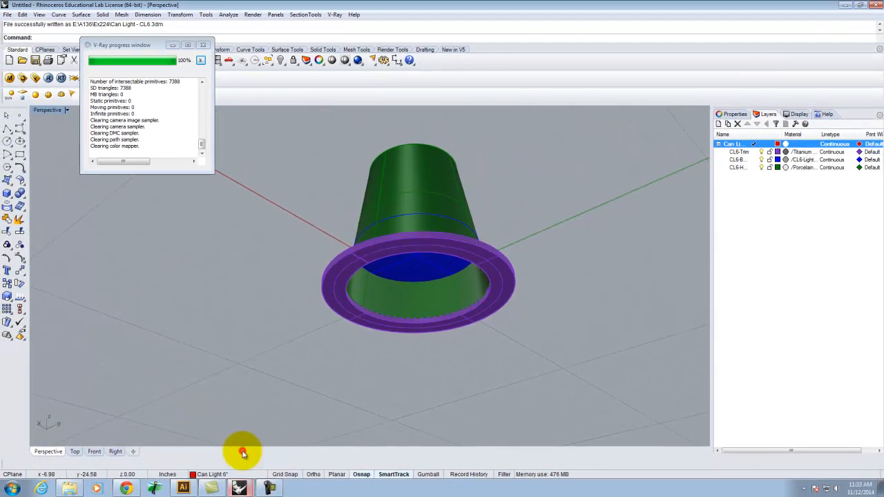
right_click_drag(394, 241, 420, 283)
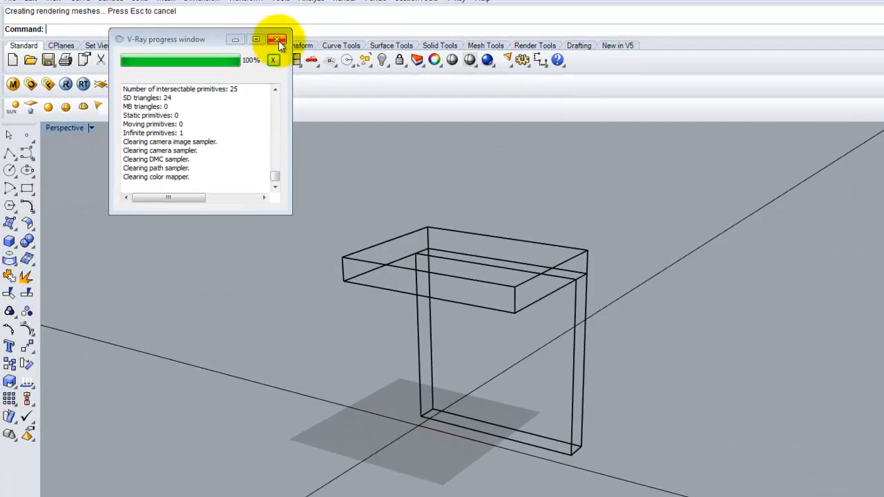
left_click(203, 44)
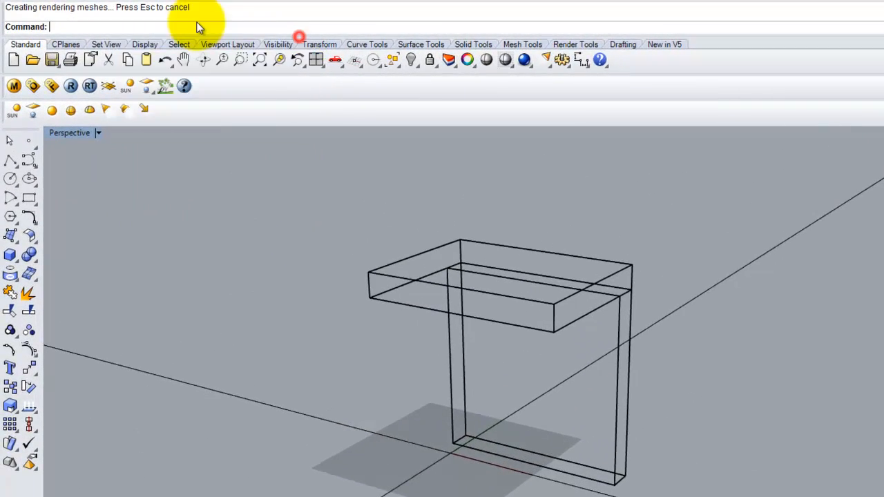
Start inserting a block instance and choose Can Light - CL6.3dm from A136\Ex224 as its source file.
left_click(25, 2)
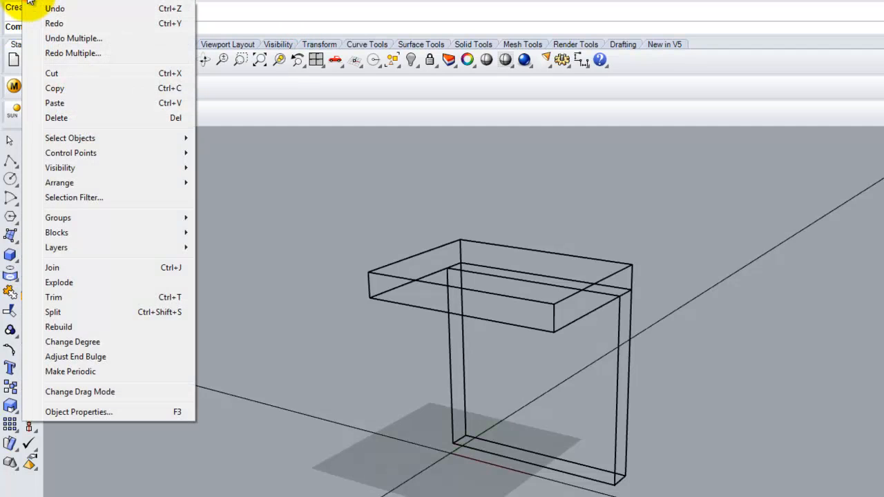
mouse_move(66, 234)
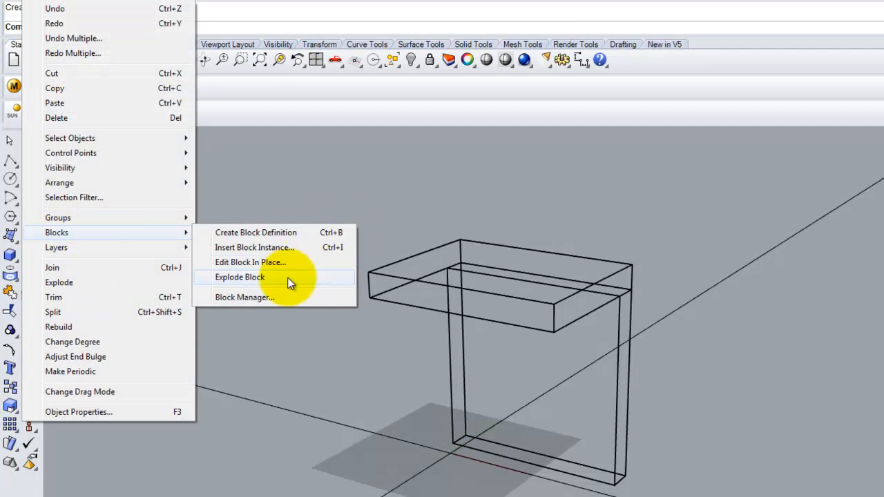
left_click(280, 247)
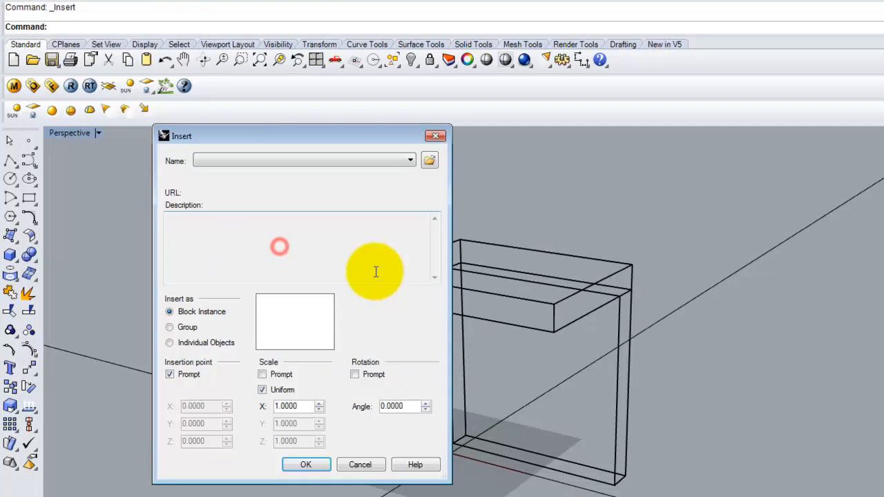
left_click(429, 160)
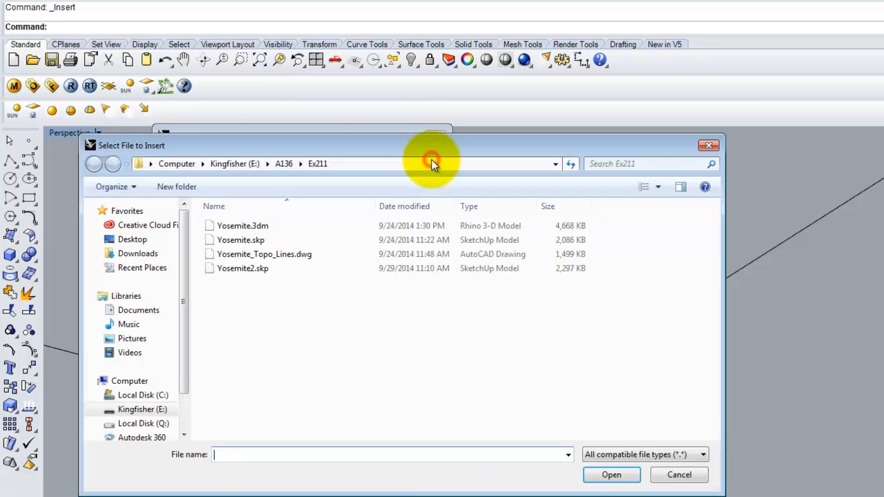
left_click(293, 163)
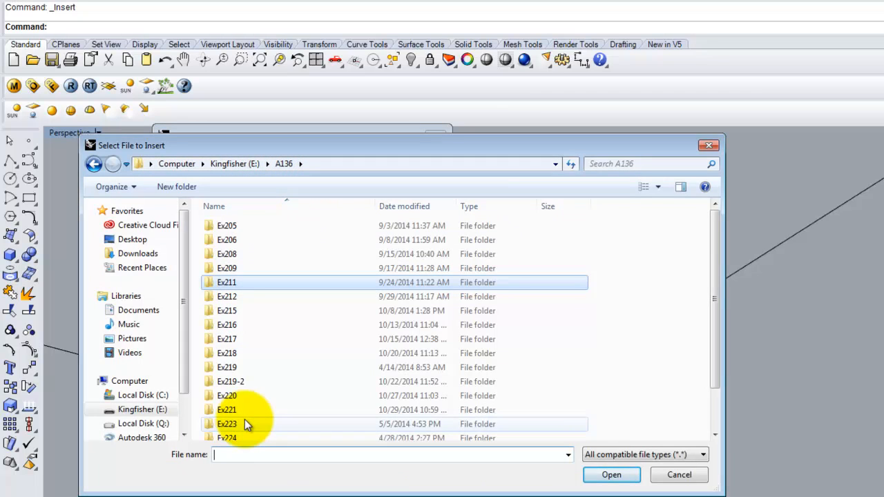
double_click(237, 438)
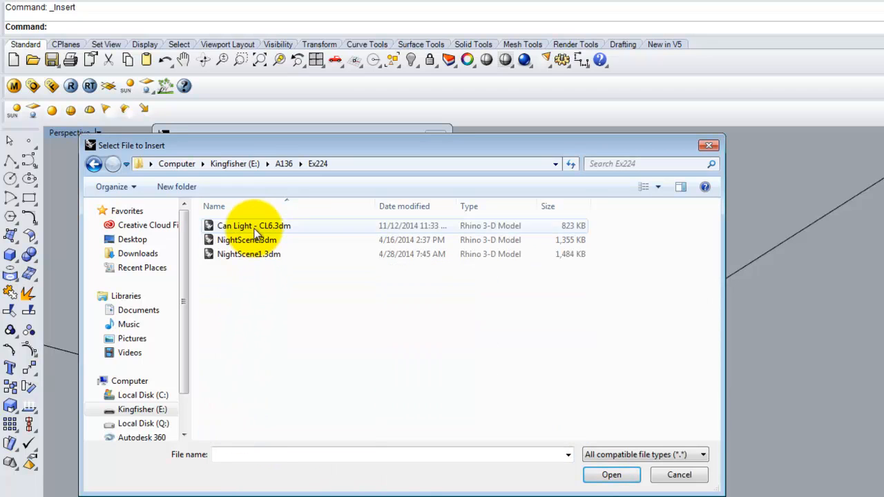
left_click(254, 228)
left_click(612, 474)
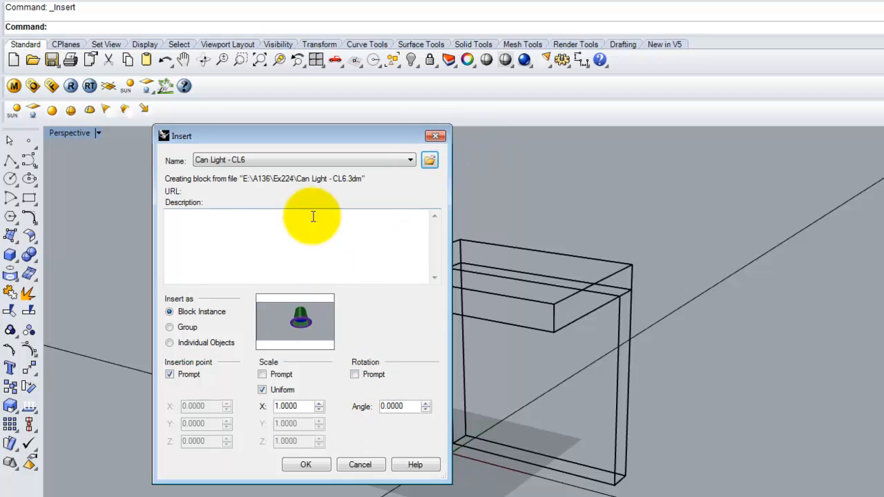
Insert the can light as an embedded and linked block at the lower front corner of the overhead slab.
left_click(429, 160)
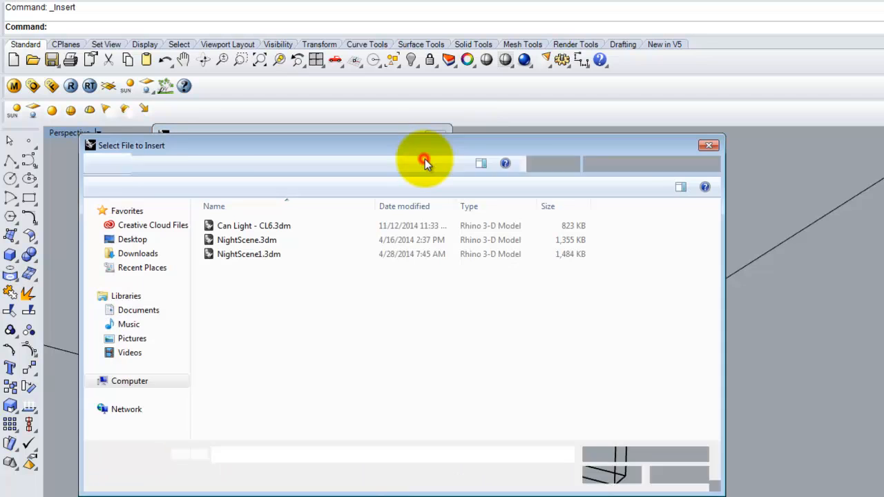
left_click(679, 475)
left_click(308, 464)
left_click(148, 249)
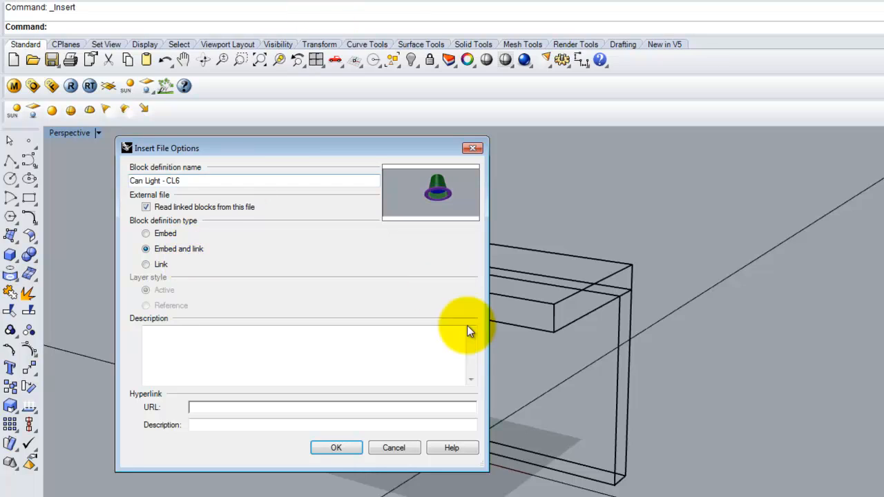
left_click(337, 449)
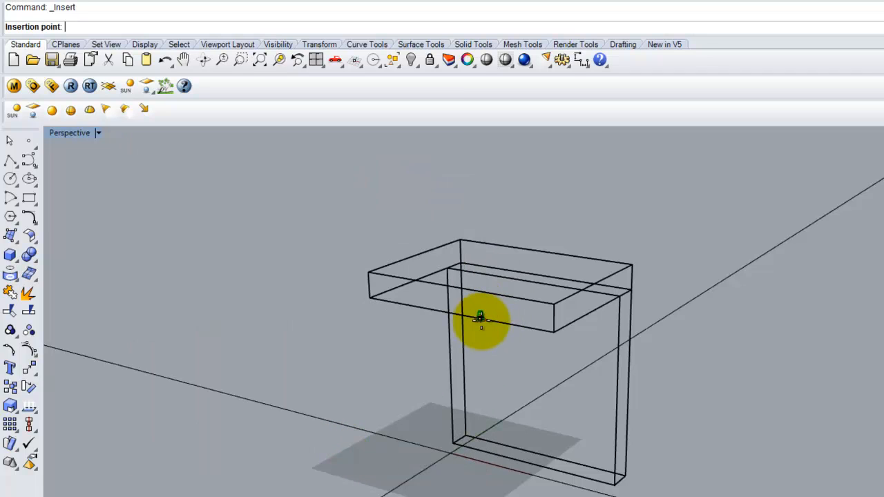
left_click(553, 329)
Move the can light block 3' back from the slab's front edge towards the wall, with Ortho on.
right_click_drag(643, 345, 709, 395)
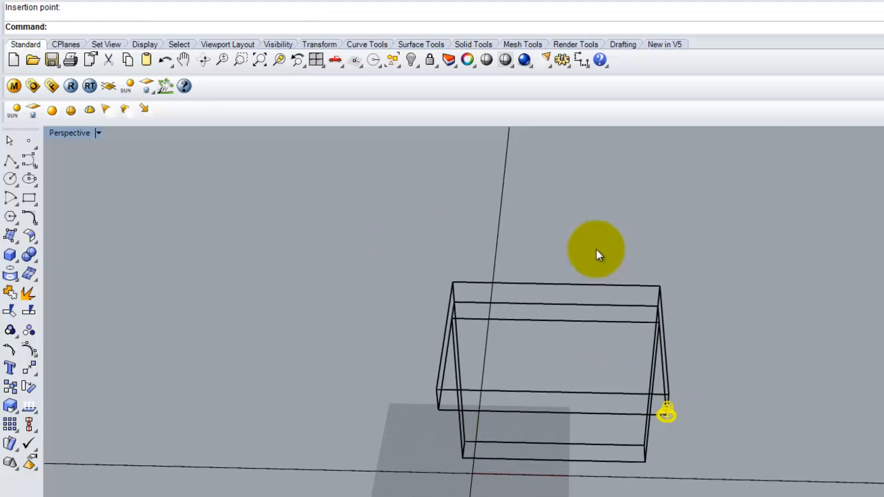
type("Move")
key("Return")
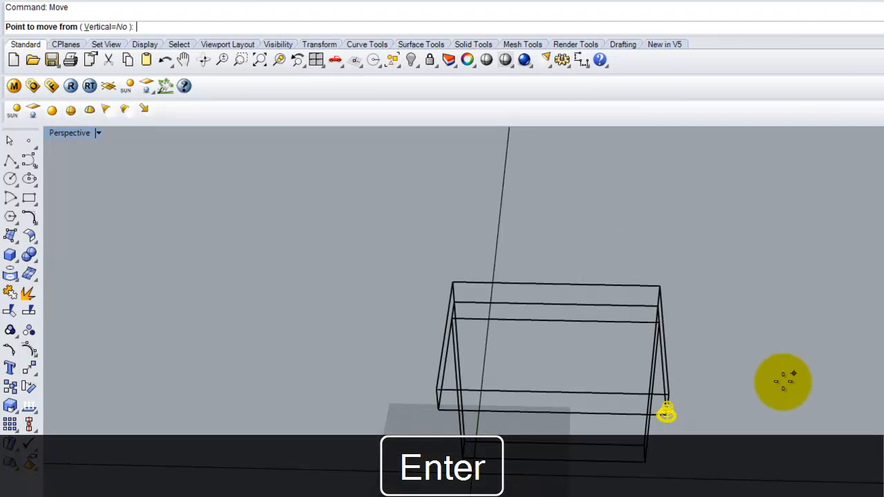
left_click(782, 395)
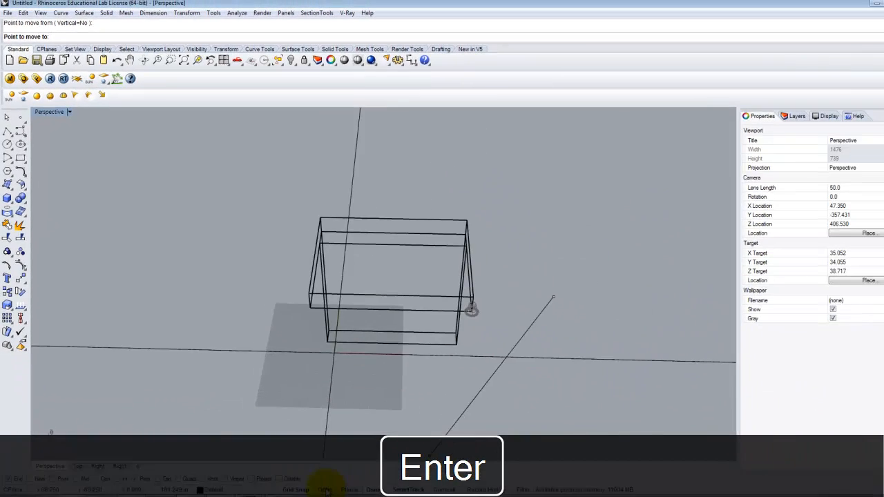
left_click(315, 475)
type("3")
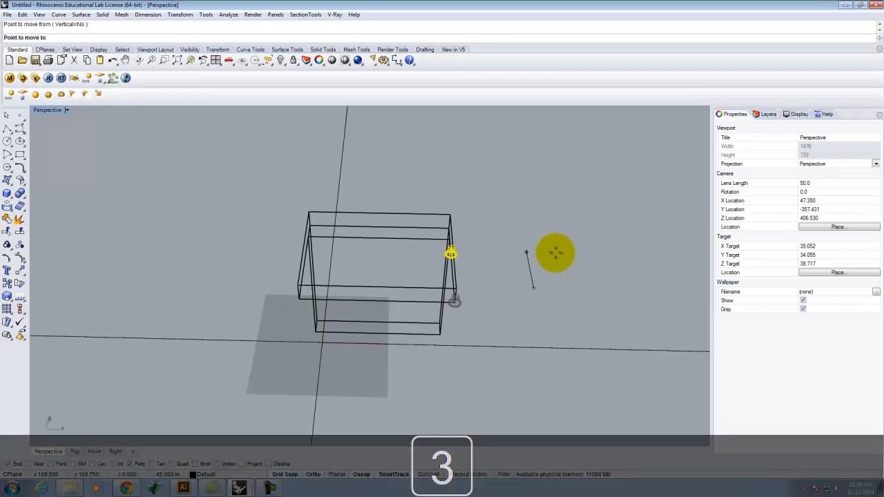
key("Return")
left_click(553, 256)
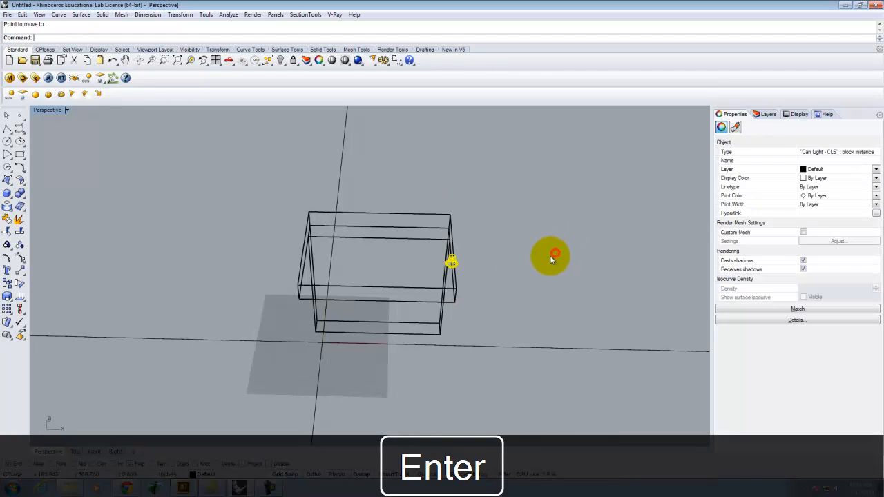
Move the can light block 4' sideways along the slab, inward from its side edge.
type("Move")
key("Return")
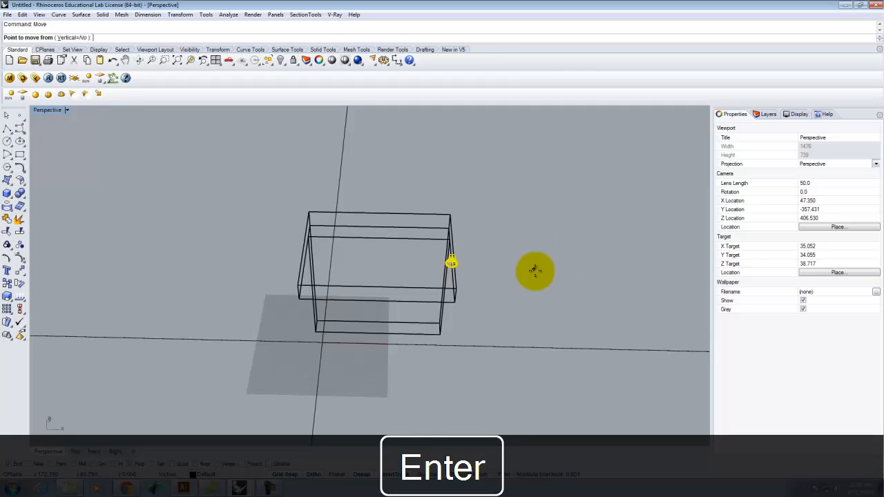
left_click(572, 281)
type("4'")
key("Return")
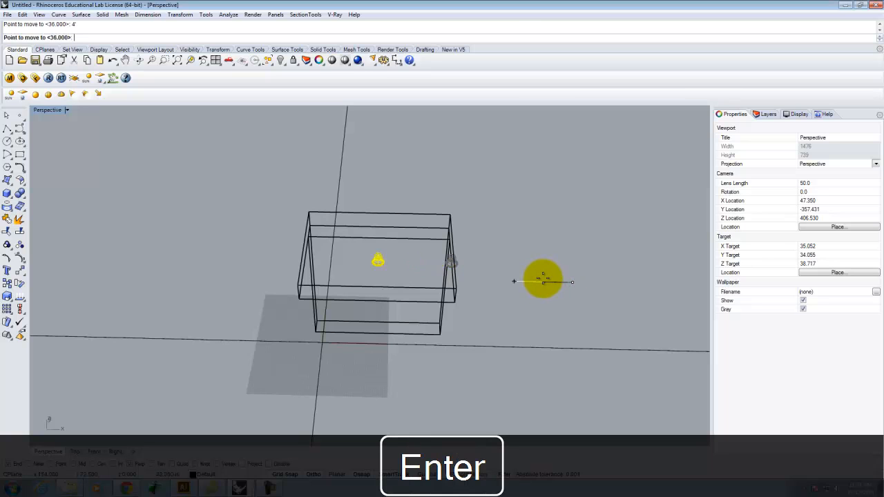
left_click(433, 299)
Set the Perspective viewport to Shaded display and examine the can light's trim ring from below the slab.
right_click_drag(454, 296, 434, 230)
left_click(480, 198)
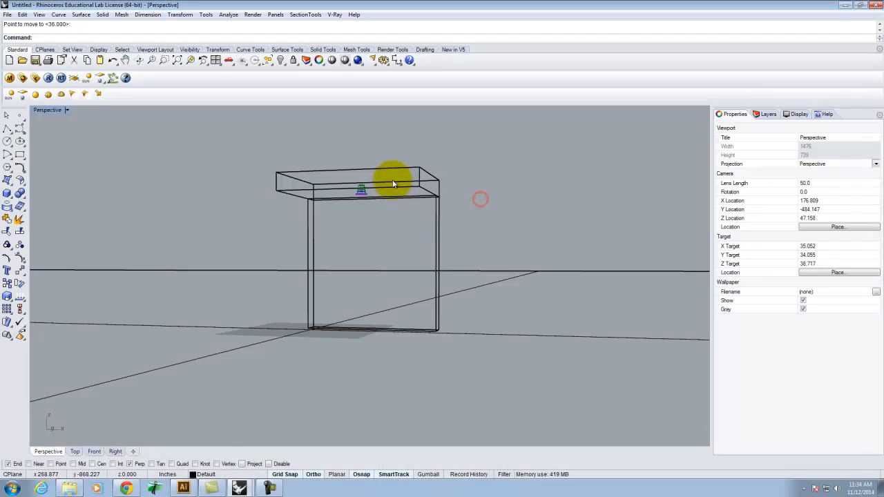
scroll(394, 182, "up", 4)
right_click_drag(404, 223, 327, 179)
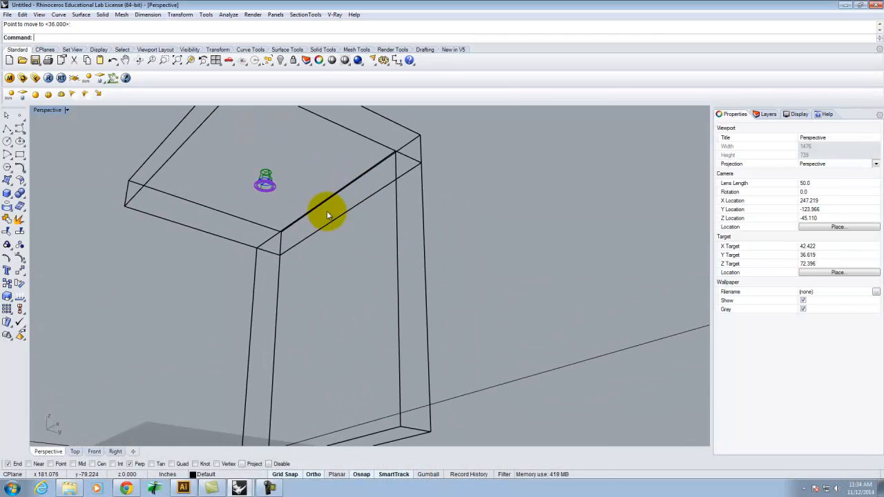
left_click(66, 111)
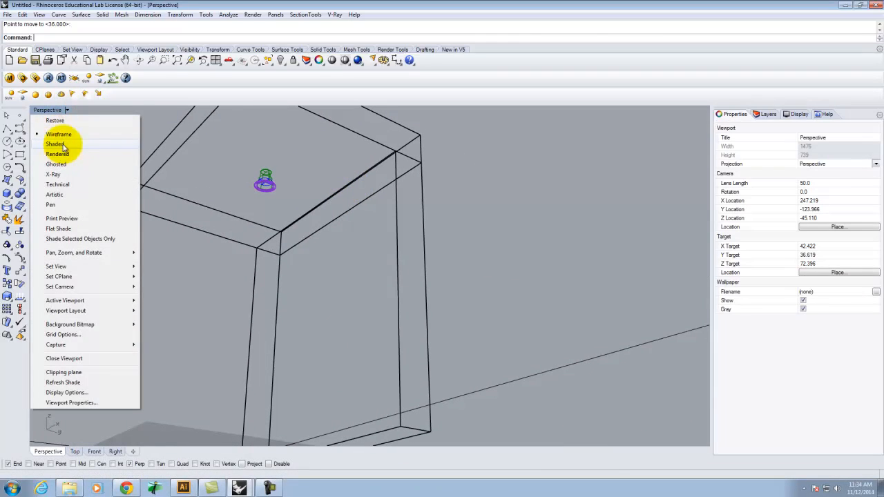
left_click(62, 144)
right_click_drag(380, 202, 449, 258)
scroll(360, 235, "up", 6)
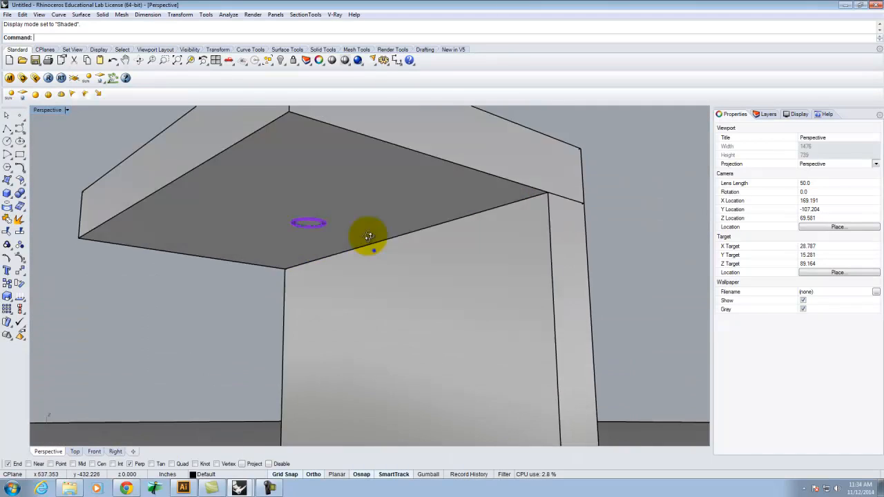
scroll(311, 199, "up", 8)
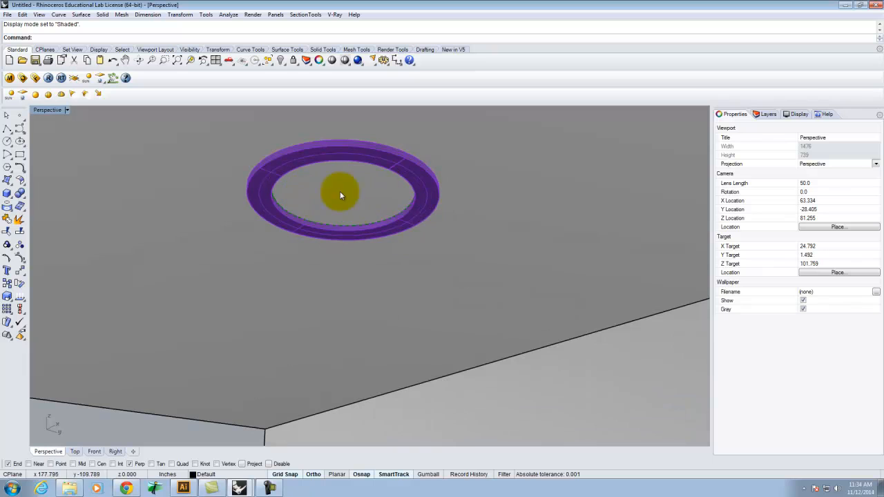
right_click_drag(435, 219, 446, 225)
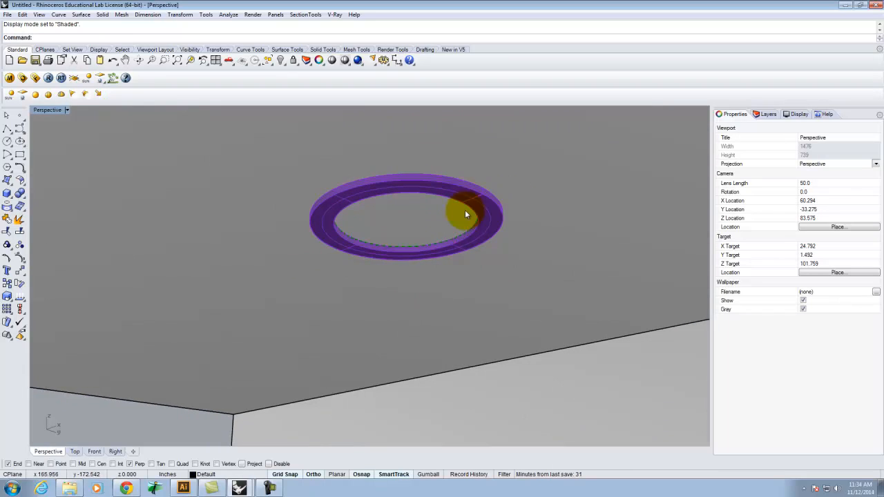
Trim away the slab's underside inside the can light's trim ring, using the can light block as the cutting object.
left_click(401, 221)
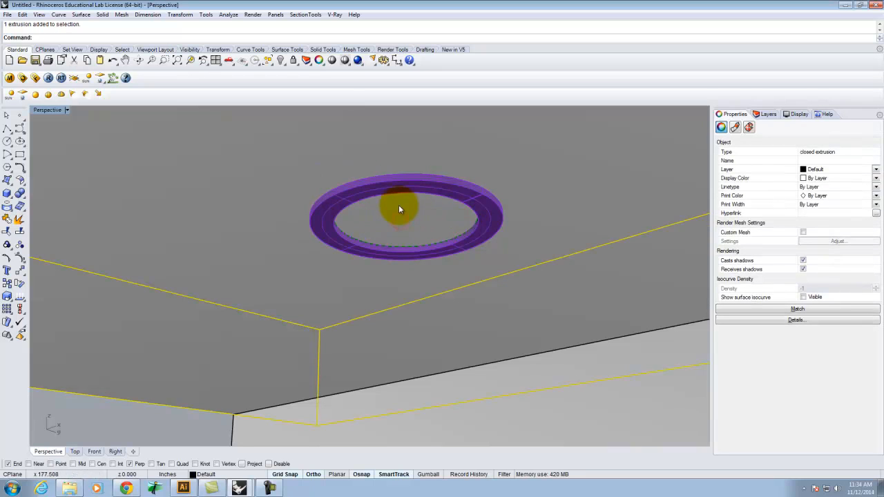
left_click(385, 192)
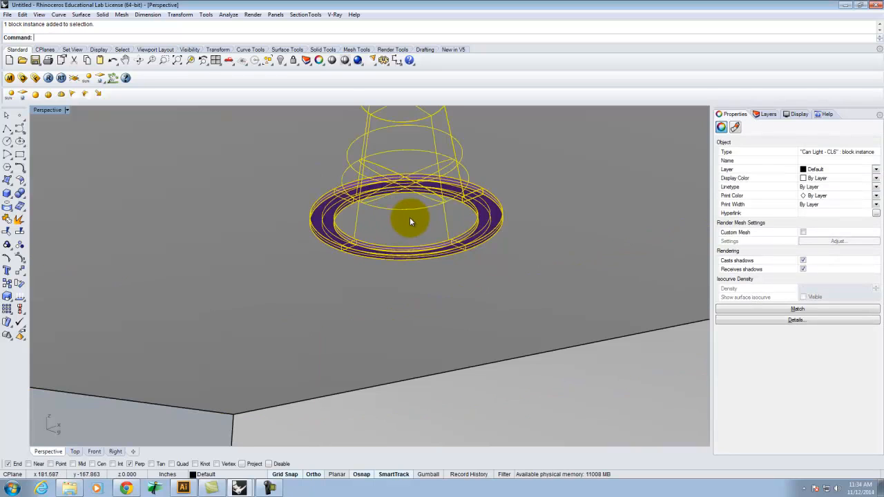
key("Return")
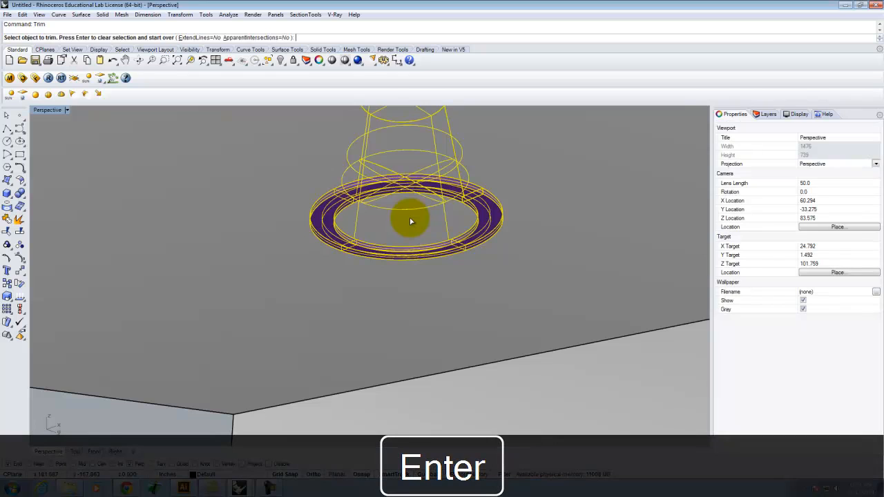
left_click(403, 235)
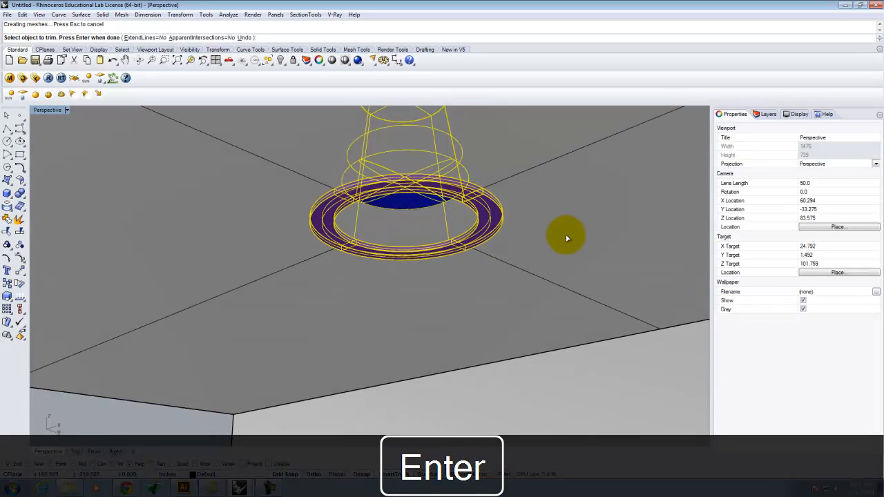
right_click_drag(566, 237, 523, 230)
key("Escape")
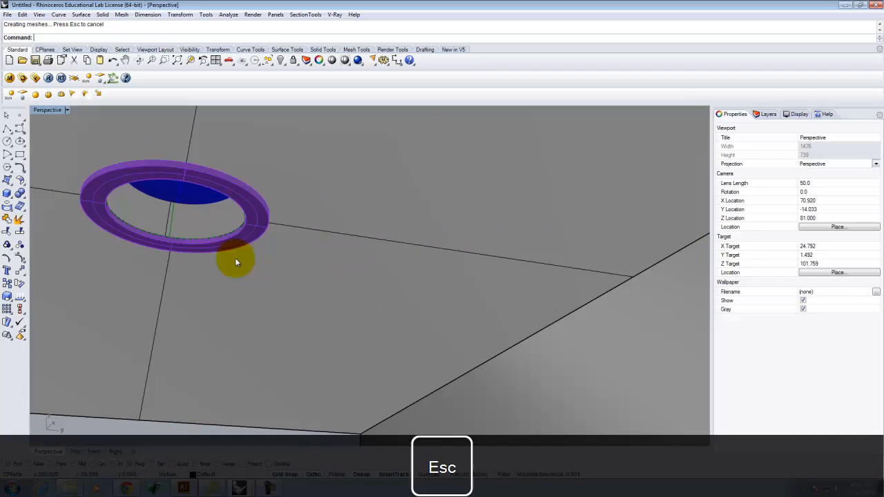
Render the slab's underside with the trimmed can light opening in V-Ray and close the frame buffer.
right_click_drag(240, 223, 438, 206)
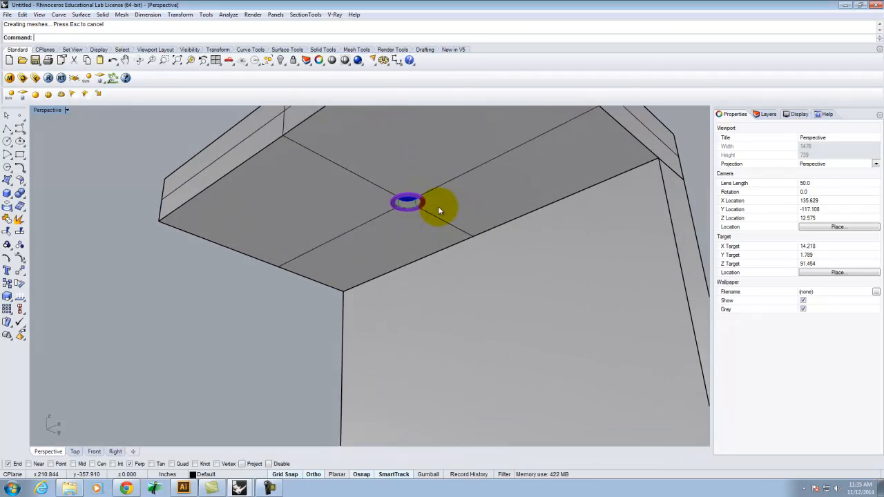
left_click(48, 78)
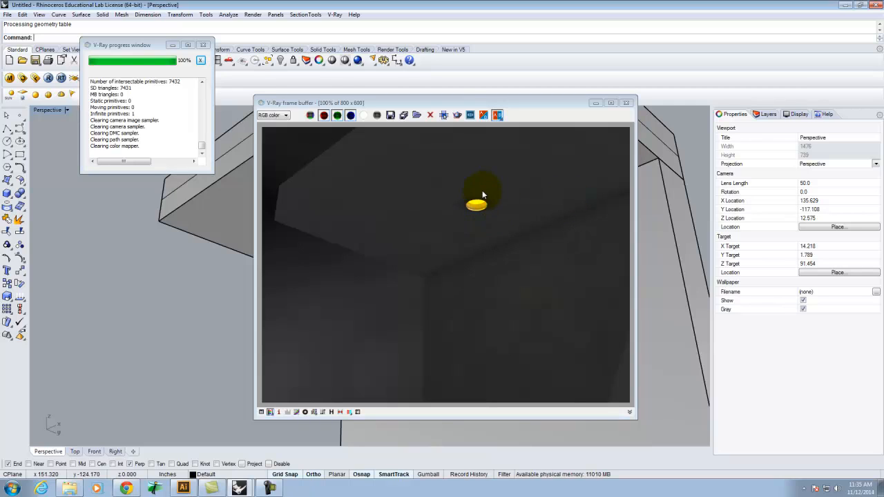
left_click(627, 104)
Render a wider view of the whole wall and overhead slab in V-Ray, then close the render windows.
scroll(538, 189, "down", 2)
right_click_drag(538, 189, 543, 208)
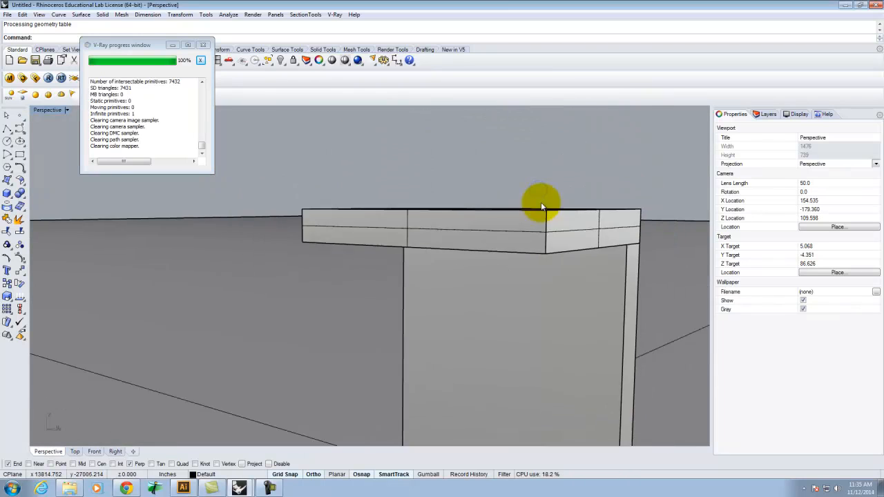
scroll(543, 208, "down", 8)
right_click_drag(561, 267, 559, 258)
scroll(560, 256, "up", 2)
scroll(559, 257, "up", 1)
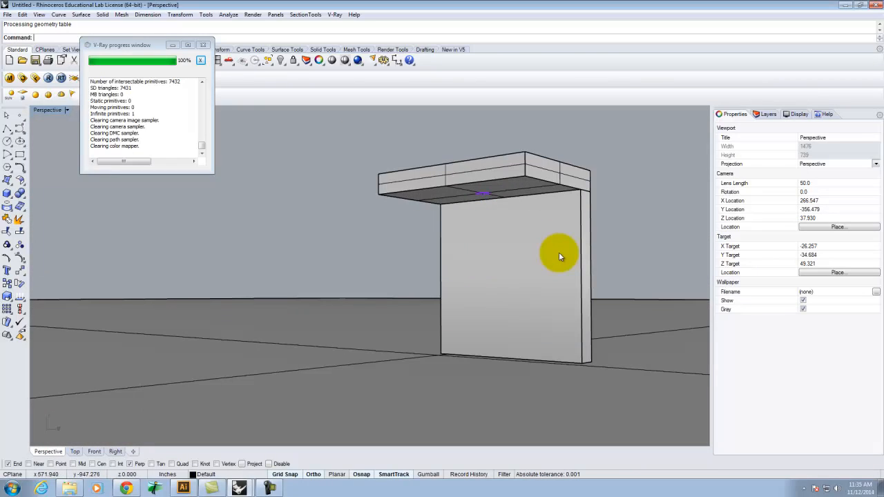
left_click(49, 77)
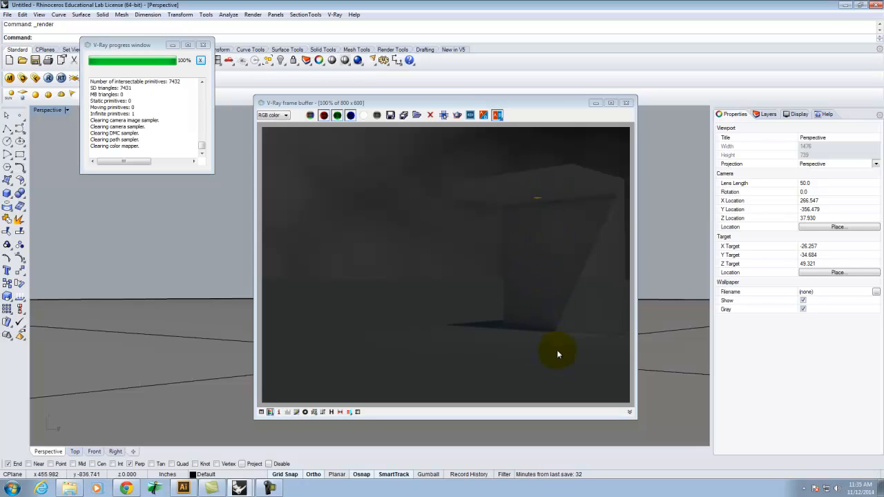
left_click(626, 102)
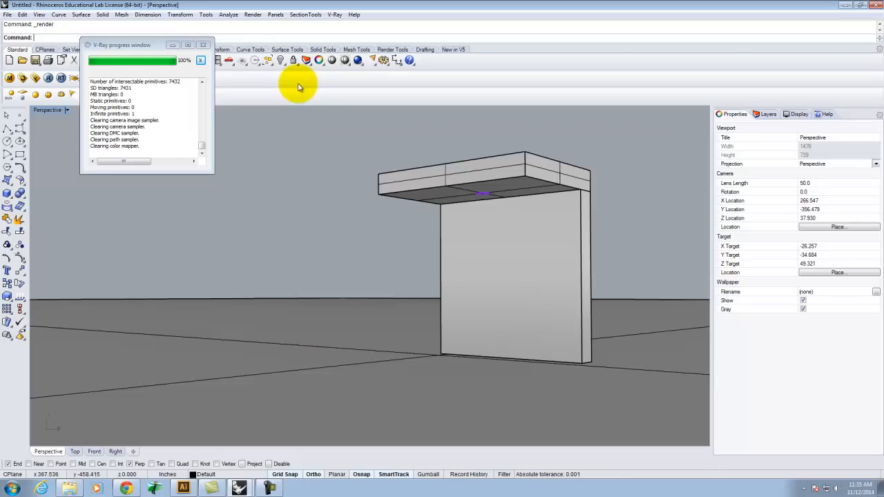
left_click(203, 45)
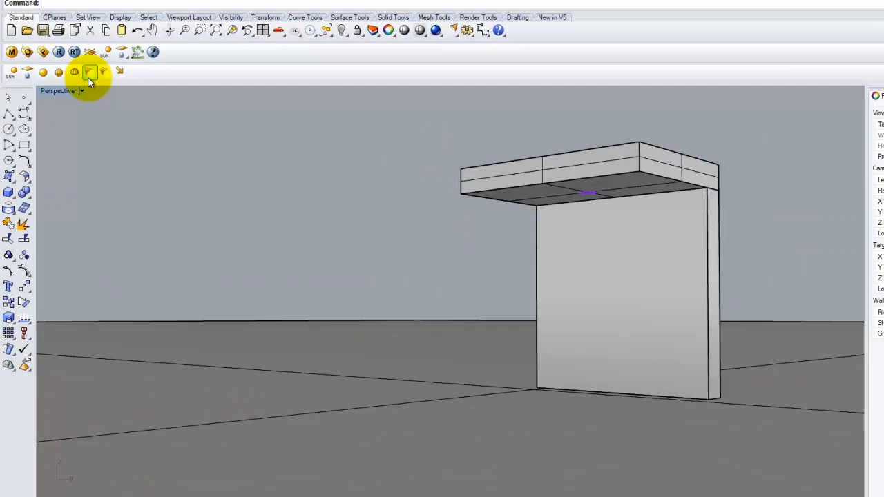
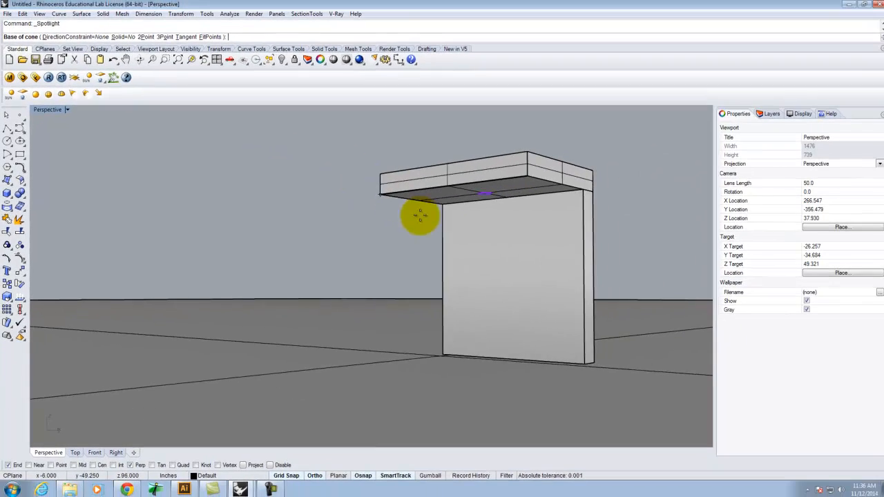
Start a V-Ray spotlight with its cone base at the can light's centre, using the Cen snap and a 2' diameter.
scroll(773, 198, "up", 8)
scroll(503, 185, "up", 7)
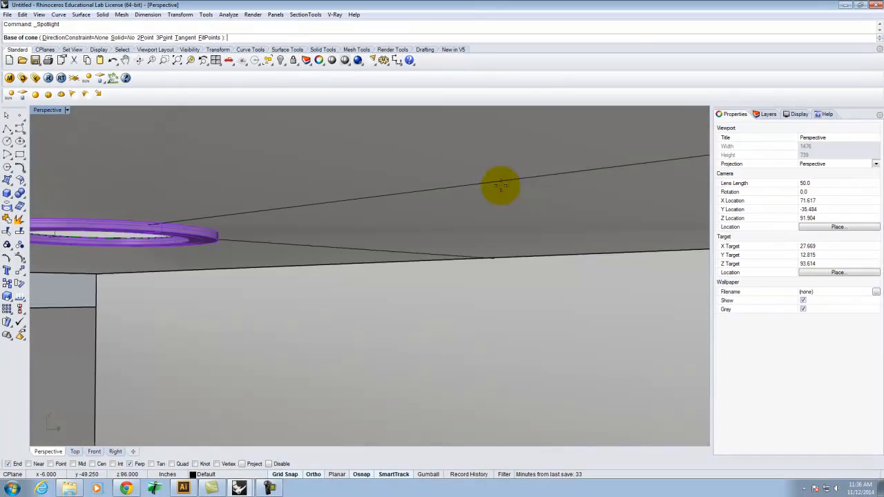
right_click_drag(479, 200, 479, 190)
scroll(487, 203, "down", 5)
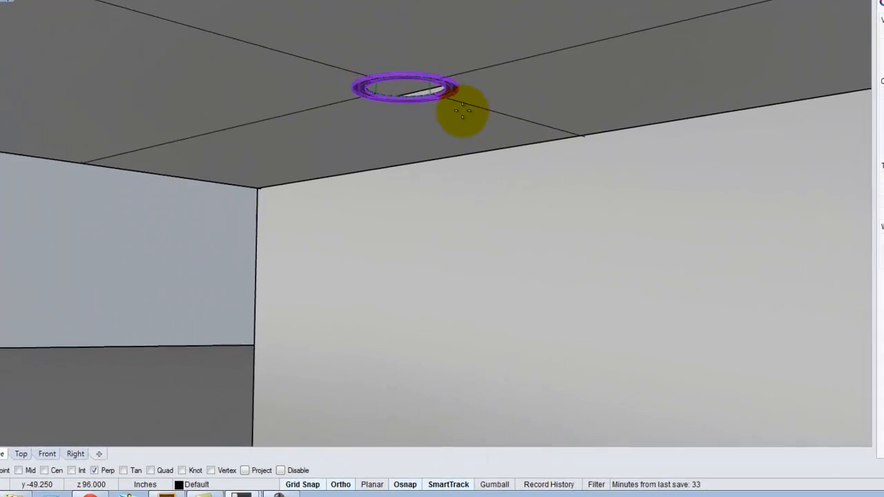
scroll(463, 110, "up", 4)
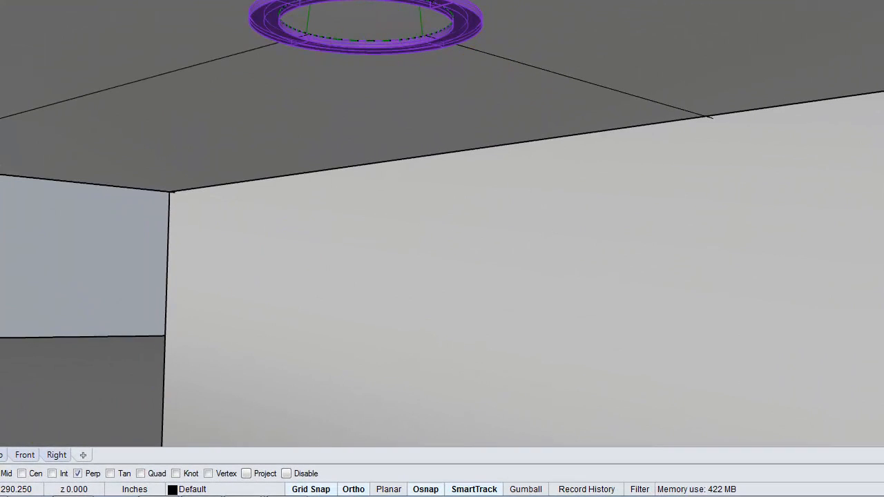
left_click(22, 474)
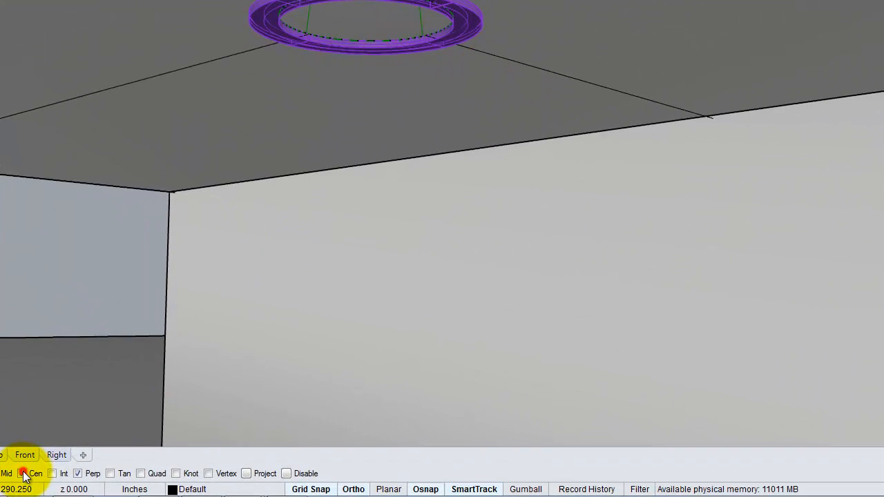
left_click(324, 38)
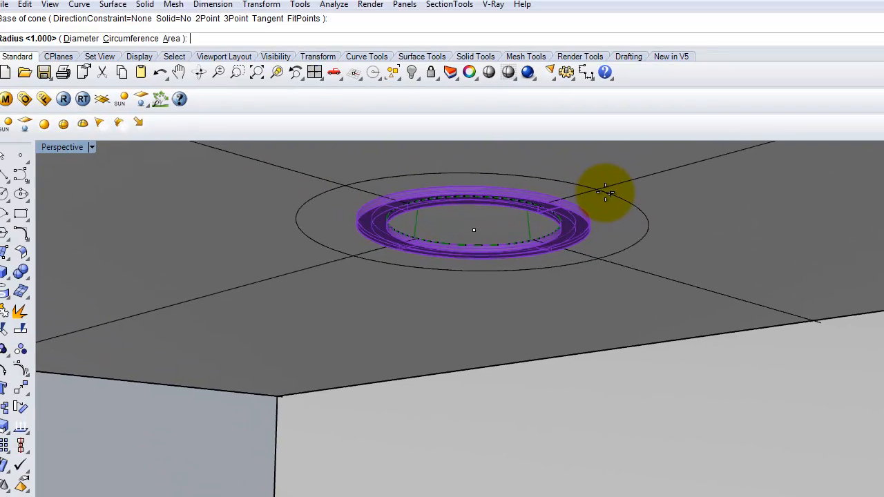
type("d")
key("Return")
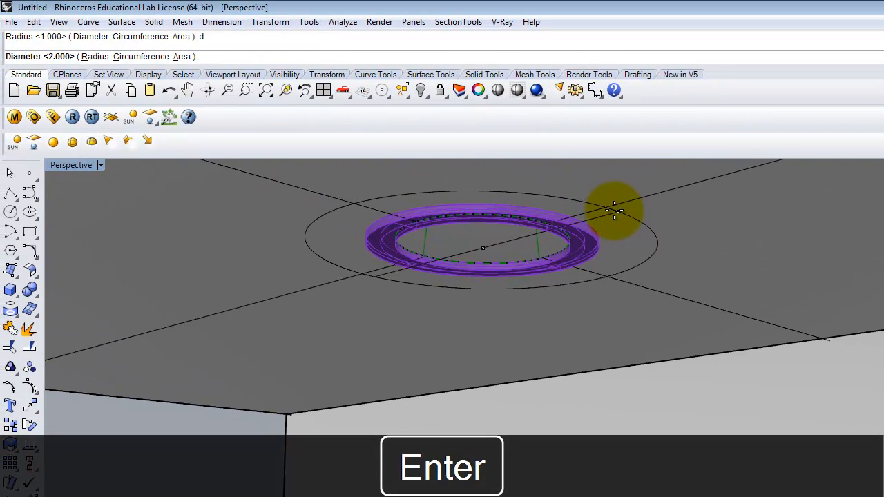
type("2")
key("Return")
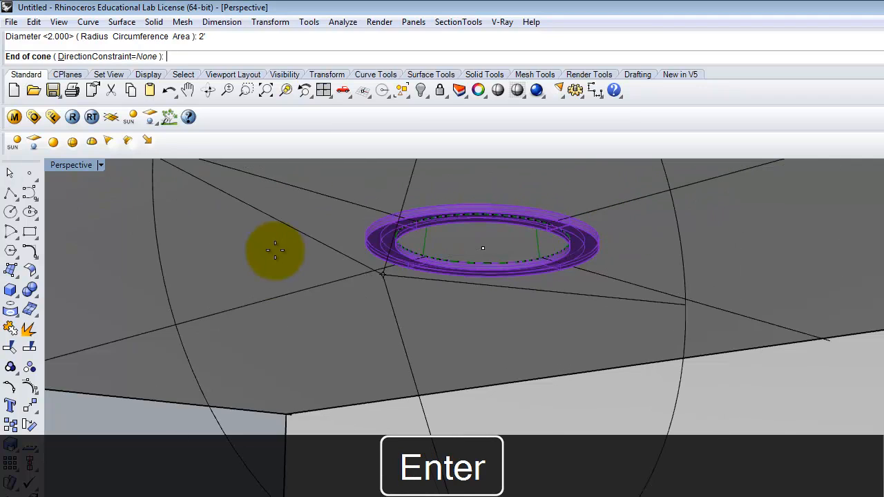
Place the spotlight cone's end 1' straight above its base in the Right viewport.
double_click(71, 167)
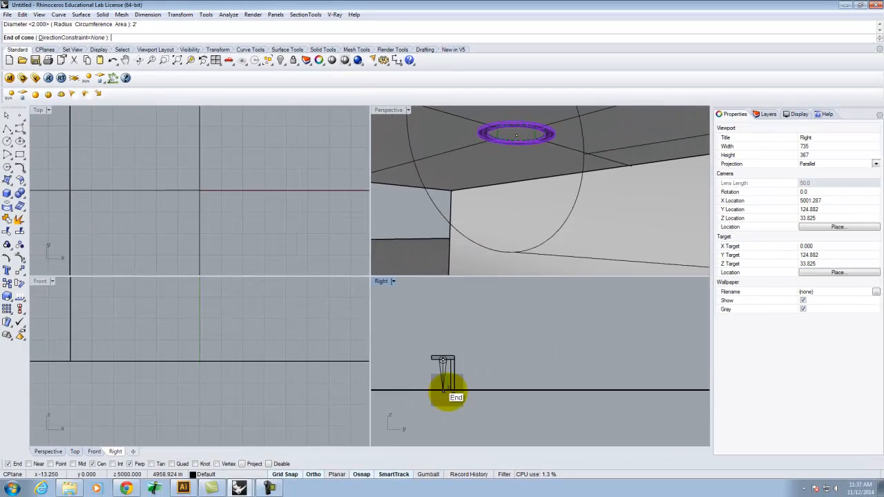
scroll(448, 393, "up", 3)
scroll(438, 340, "down", 1)
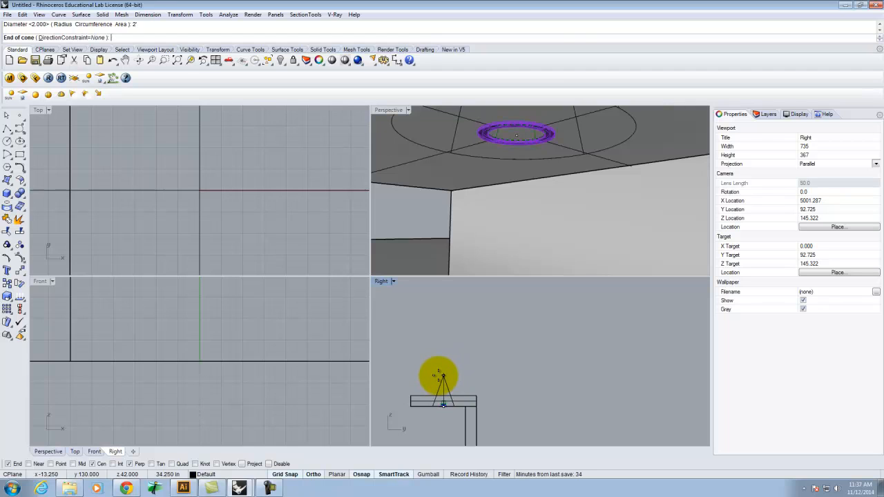
type("1")
key("Return")
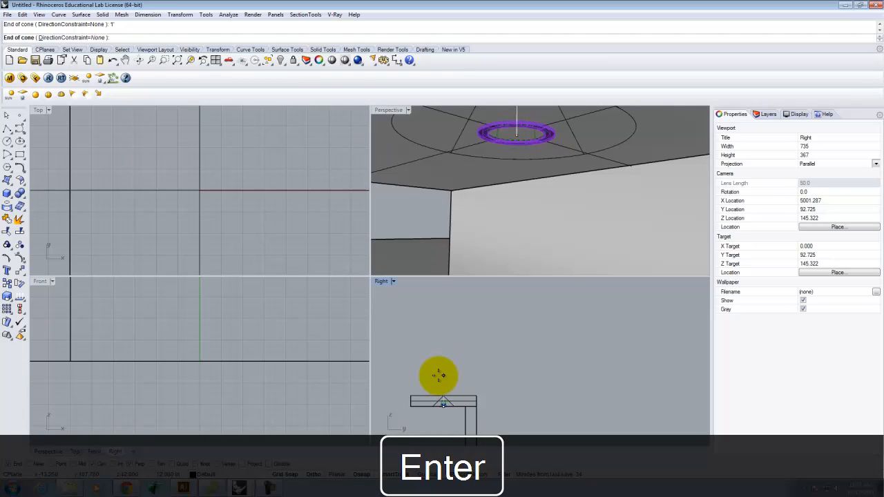
left_click(439, 376)
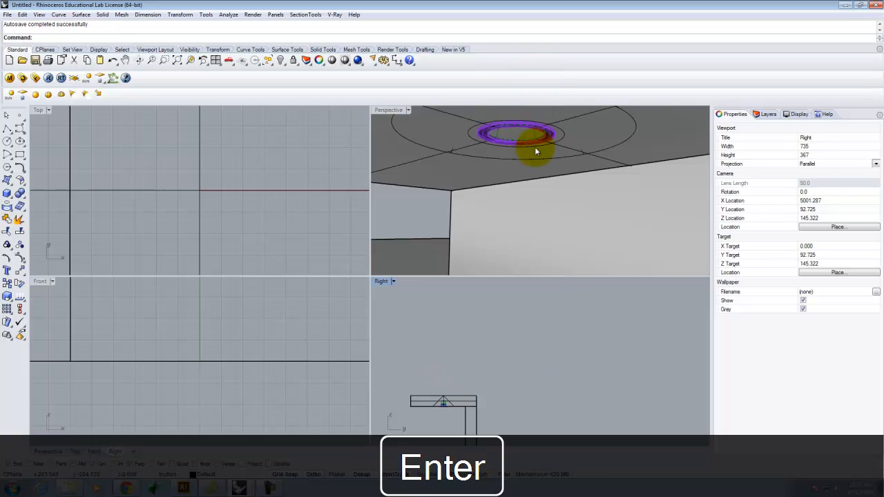
Maximize the Perspective viewport and test-render the wall and slab with the new spotlight, then close the frame buffer.
scroll(531, 177, "down", 3)
scroll(518, 212, "down", 2)
right_click_drag(540, 163, 514, 168)
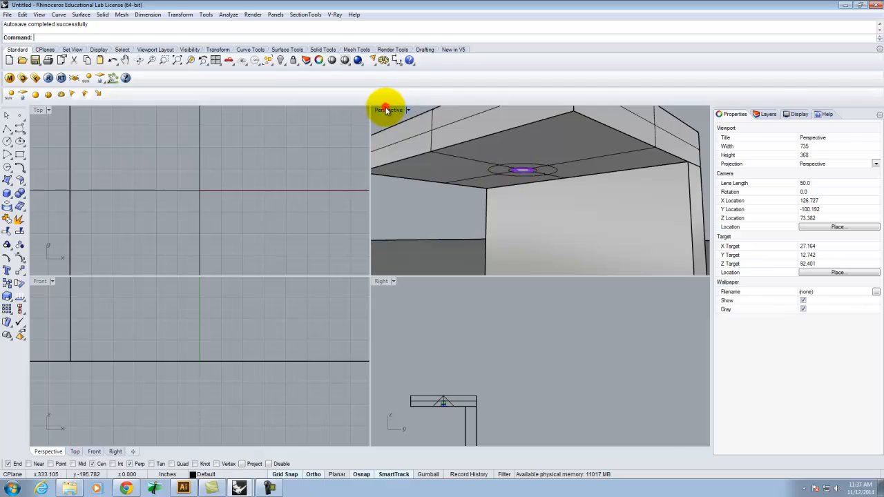
double_click(386, 108)
scroll(401, 165, "down", 5)
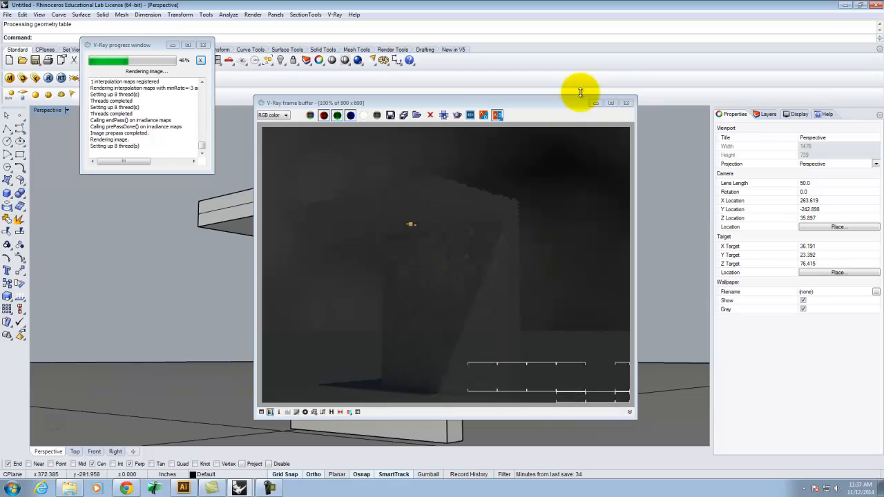
left_click(626, 104)
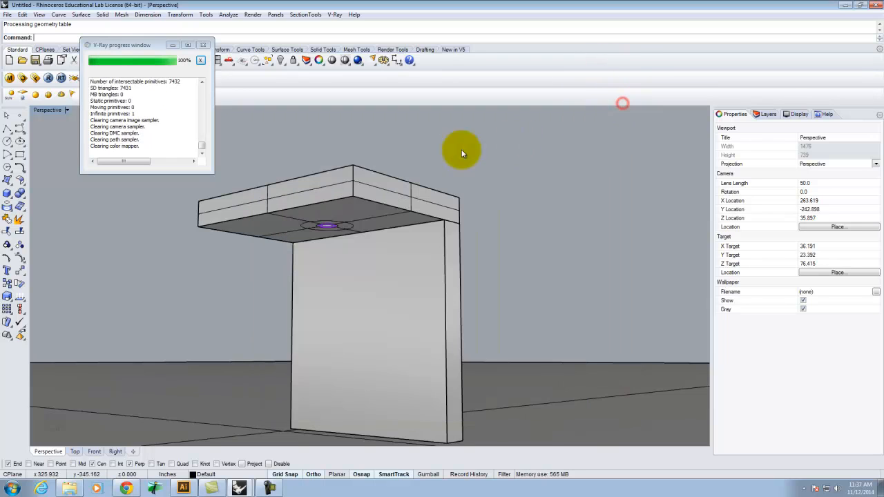
Move the spotlight vertically down so its apex sits at the can light's trim ring, using the Move command's Vertical option.
scroll(320, 217, "up", 5)
left_click(334, 228)
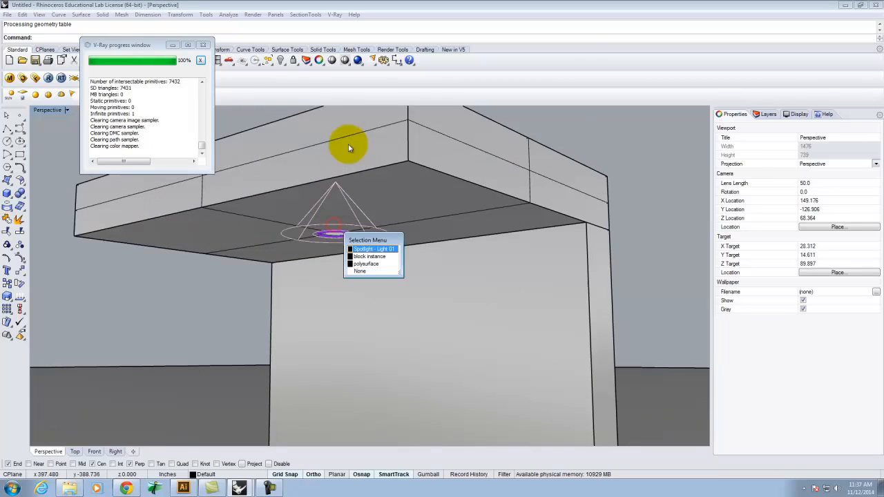
left_click(367, 250)
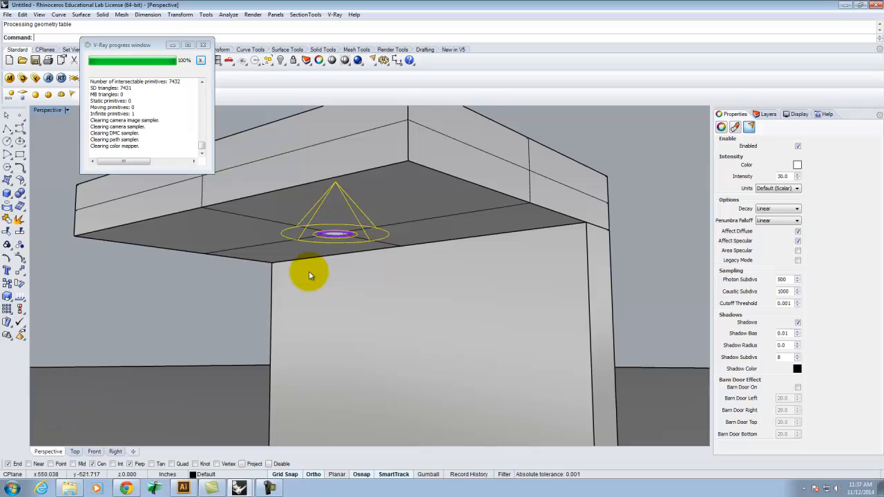
type("m")
key("Return")
type("v")
key("Return")
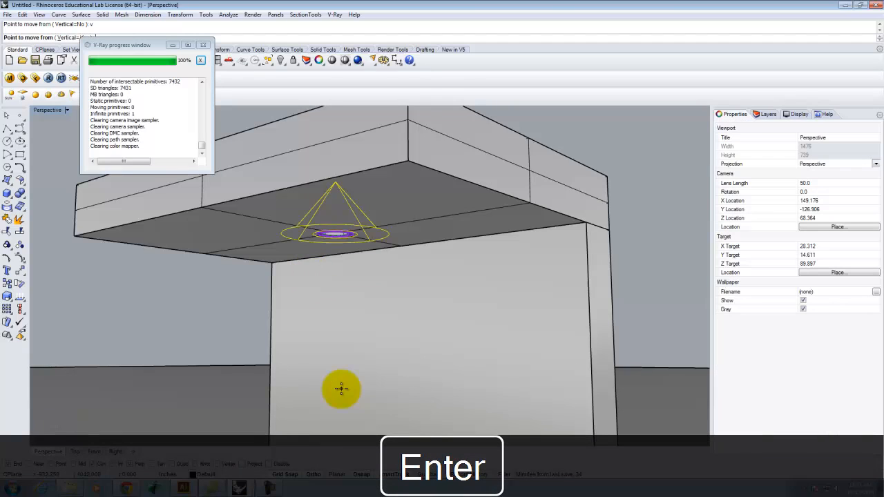
right_click_drag(341, 389, 387, 292)
left_click(386, 174)
left_click(387, 234)
Examine the spotlight apex's position within the can light's trim ring from below the slab.
scroll(335, 278, "up", 4)
right_click_drag(333, 278, 351, 247)
scroll(276, 221, "up", 5)
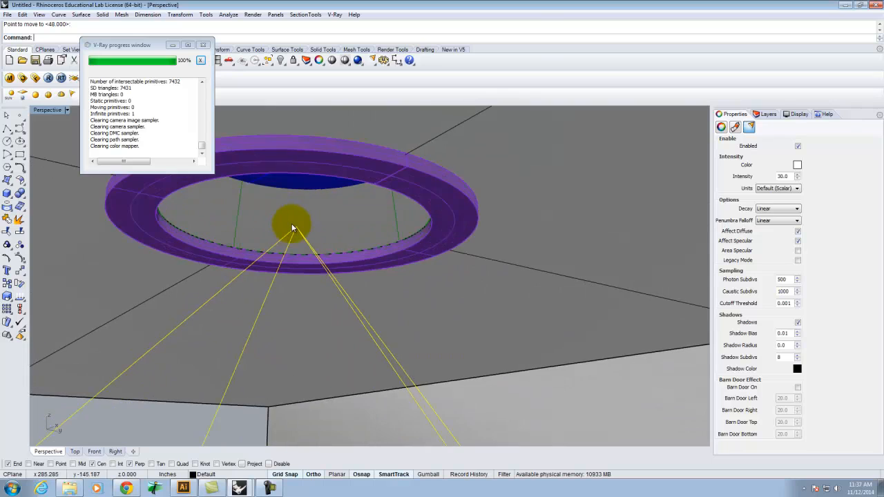
right_click_drag(291, 225, 297, 212)
scroll(289, 289, "down", 5)
scroll(325, 184, "up", 4)
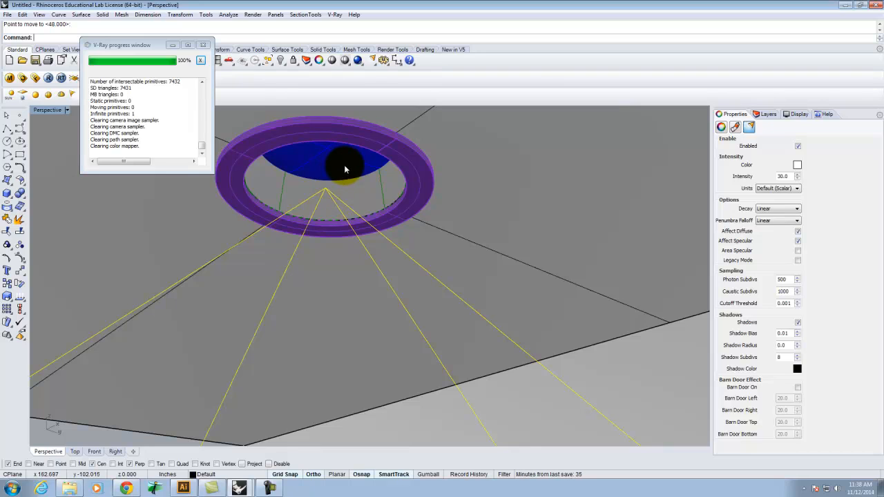
right_click_drag(345, 189, 353, 220)
scroll(343, 206, "down", 5)
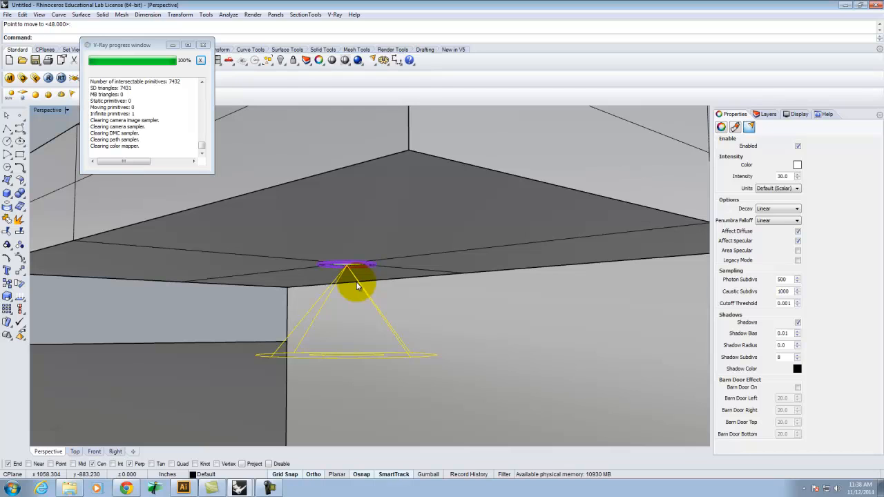
Close the V-Ray progress window and render a wider view of the scene with the lowered spotlight.
left_click(203, 45)
scroll(332, 290, "down", 3)
scroll(346, 311, "down", 8)
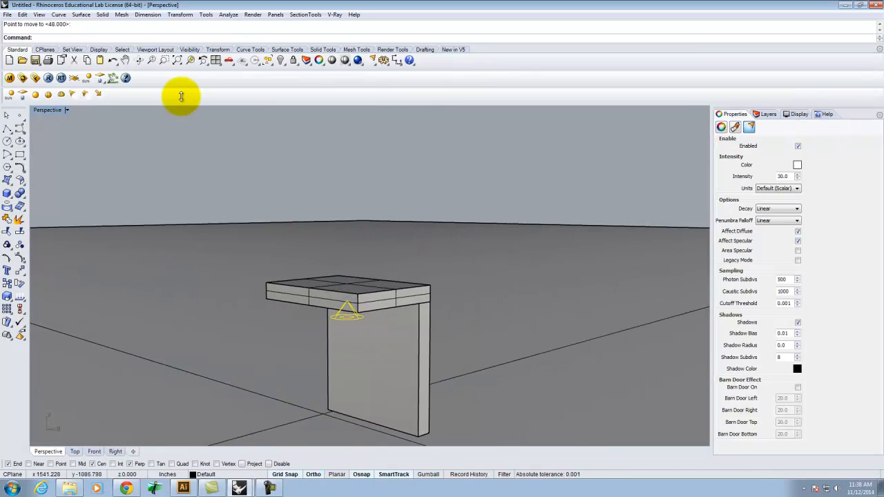
left_click(48, 77)
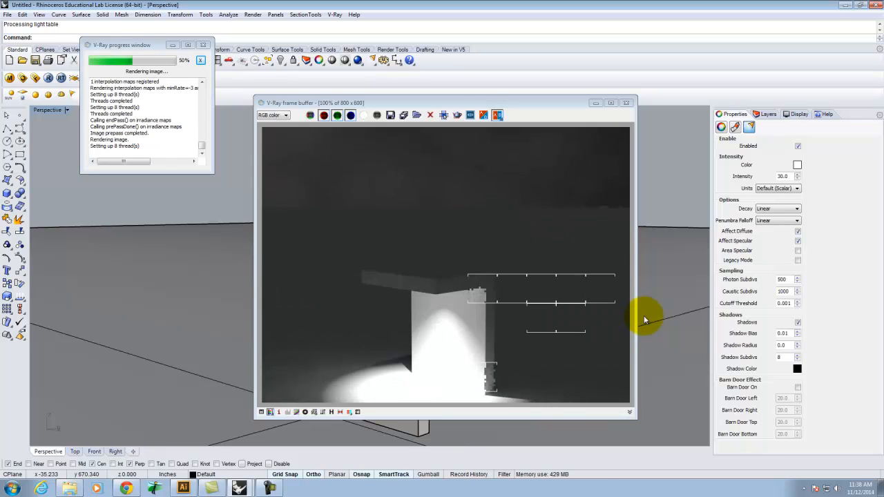
Close the V-Ray frame buffer and open the selected spotlight's light properties.
left_click(626, 102)
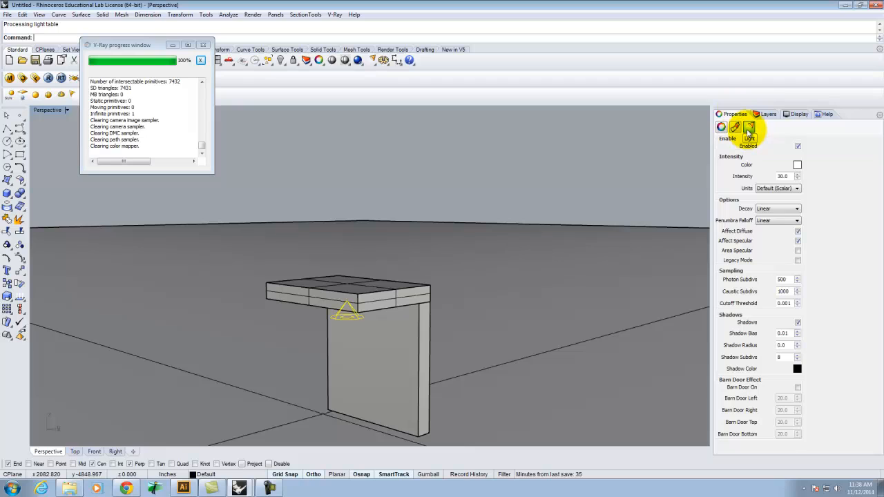
left_click(722, 131)
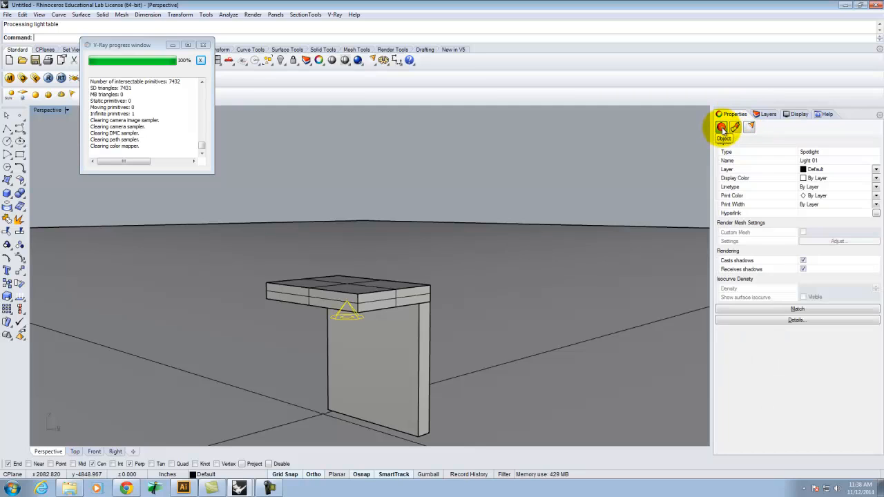
left_click(737, 130)
left_click(750, 127)
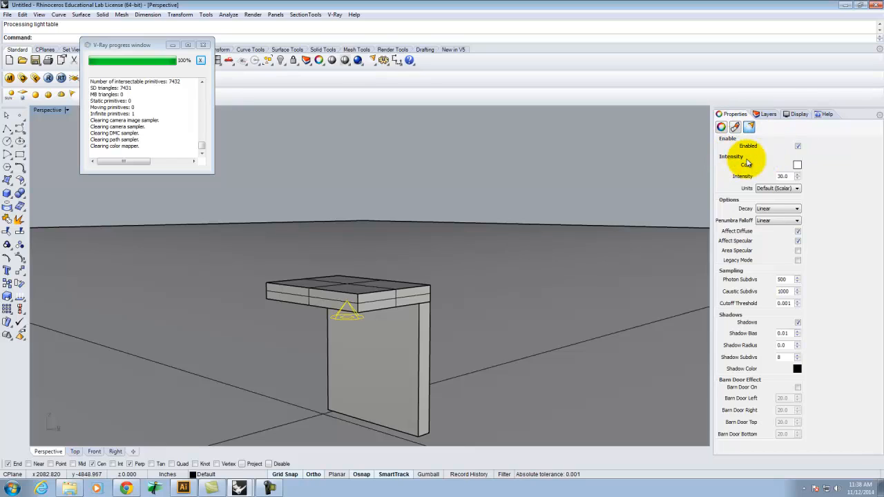
Set the spotlight's color to a warm white with RGB values 255, 214, 170.
left_click(797, 165)
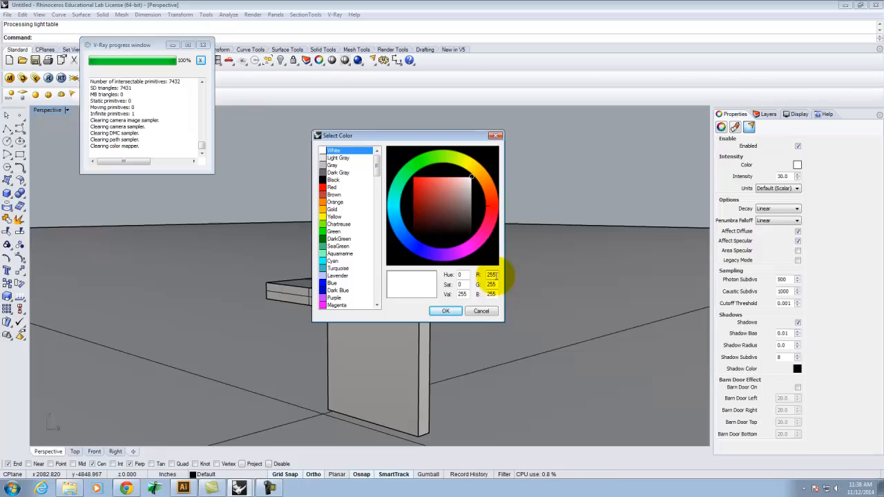
type("255")
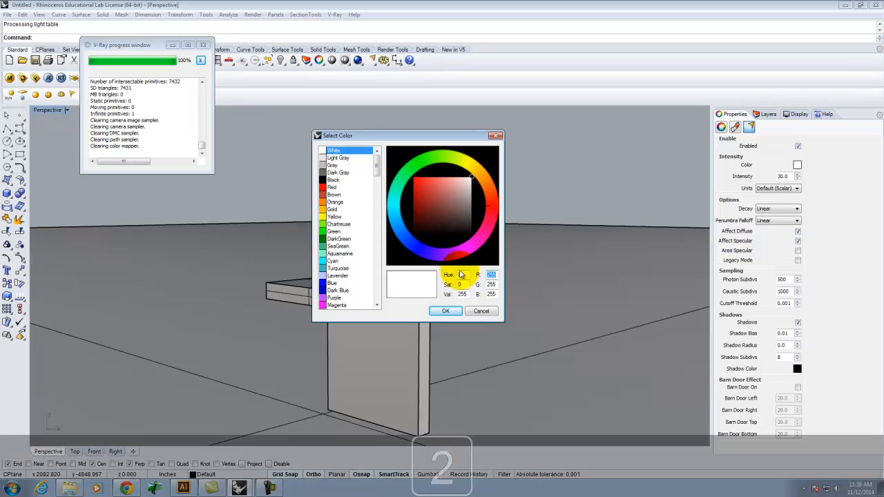
key("Caps_Lock")
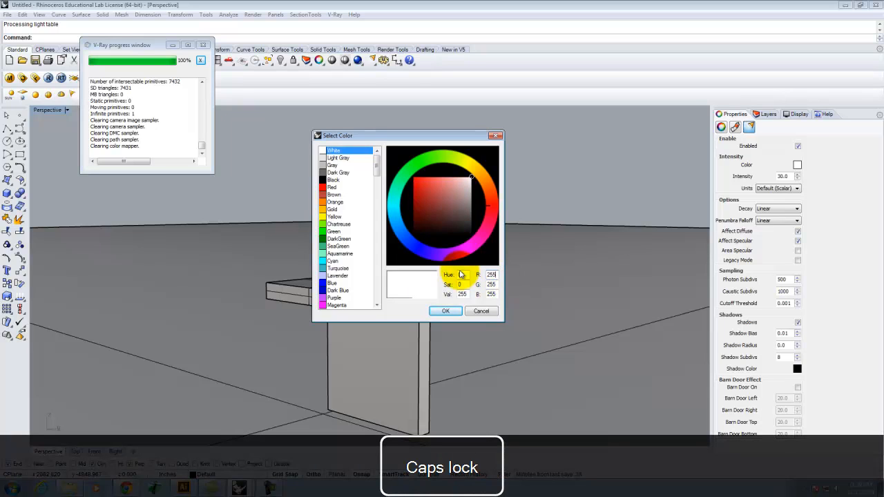
key("Tab")
type("214")
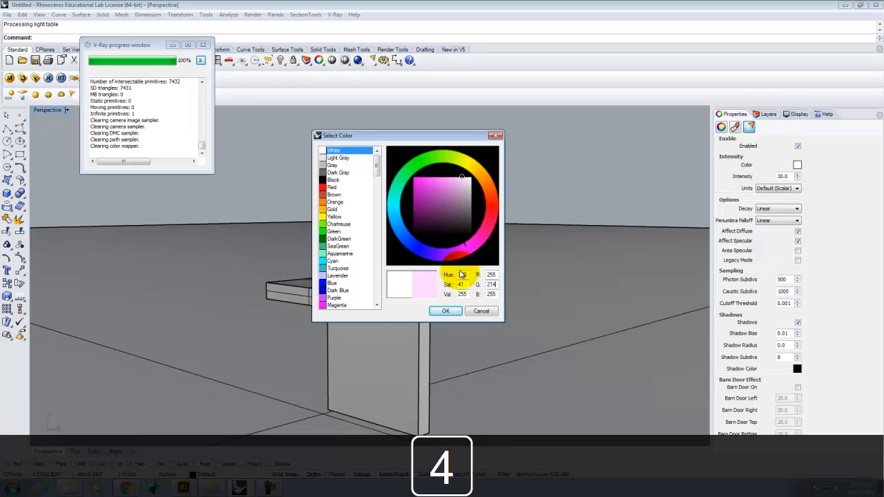
key("Tab")
type("170")
key("Tab")
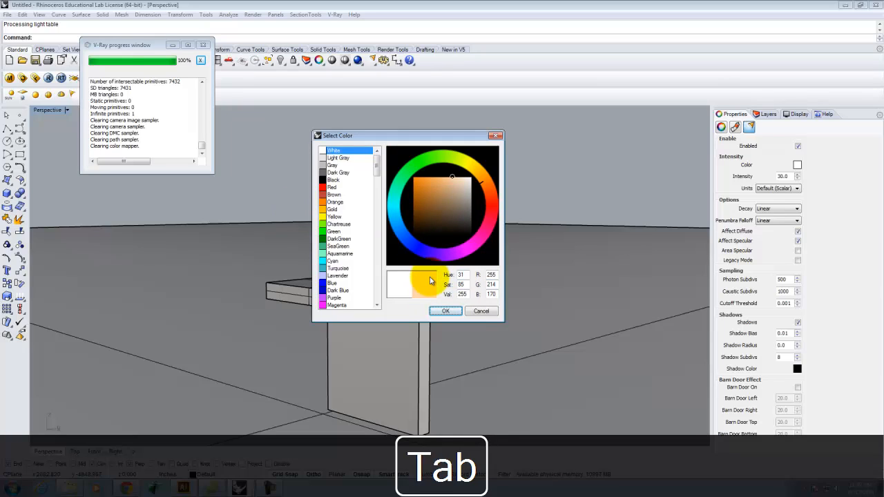
left_click(446, 310)
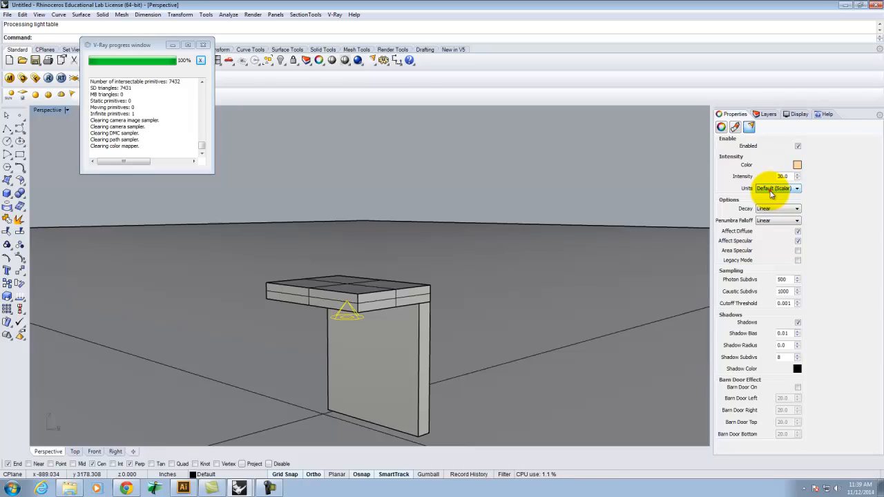
Set the spotlight's intensity to 40 in Radiant power (W) units and its decay to Inverse Square.
left_click(770, 191)
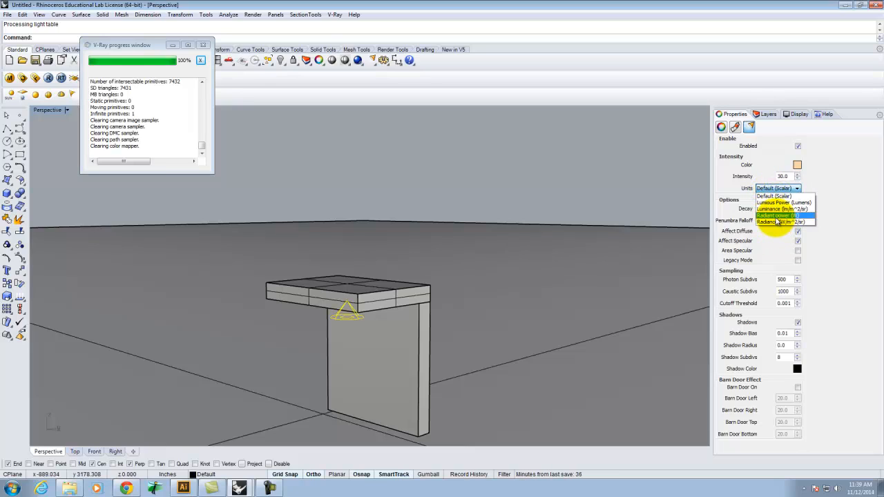
left_click(777, 218)
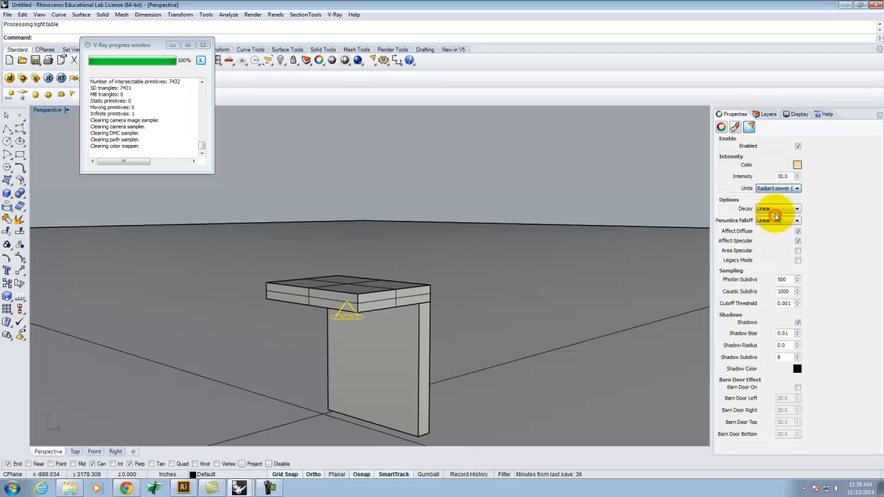
left_click_drag(793, 177, 766, 178)
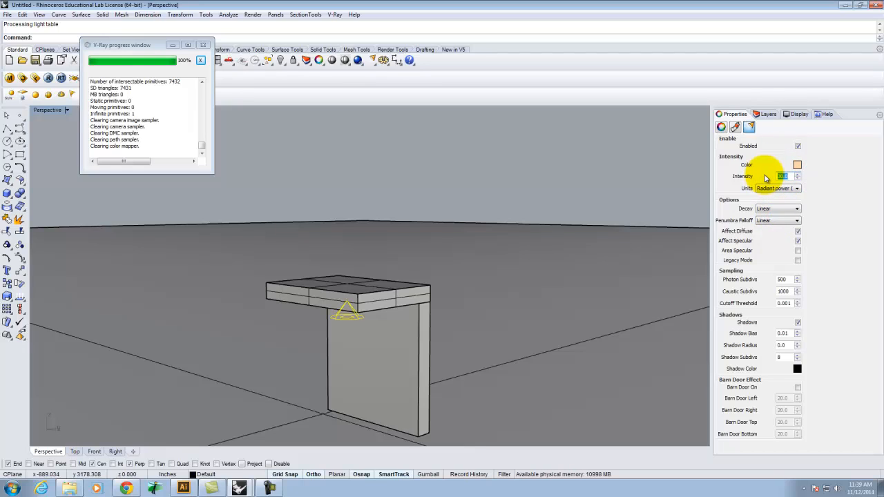
type("40")
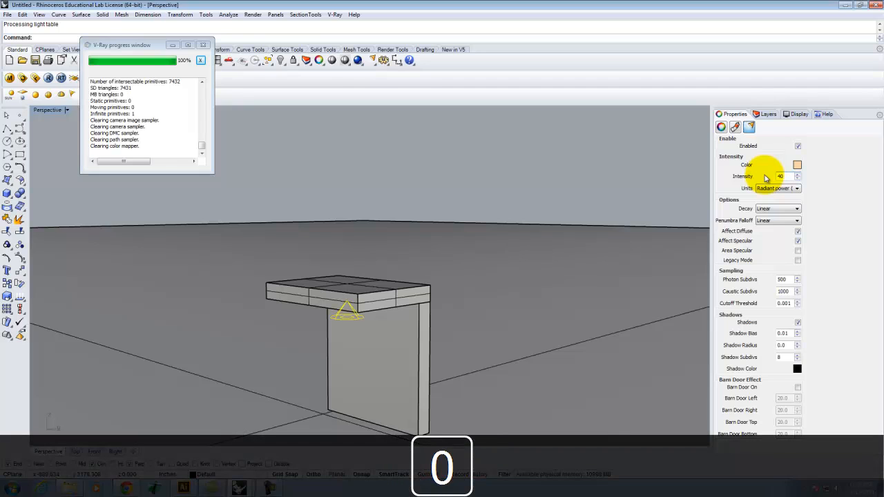
left_click(817, 182)
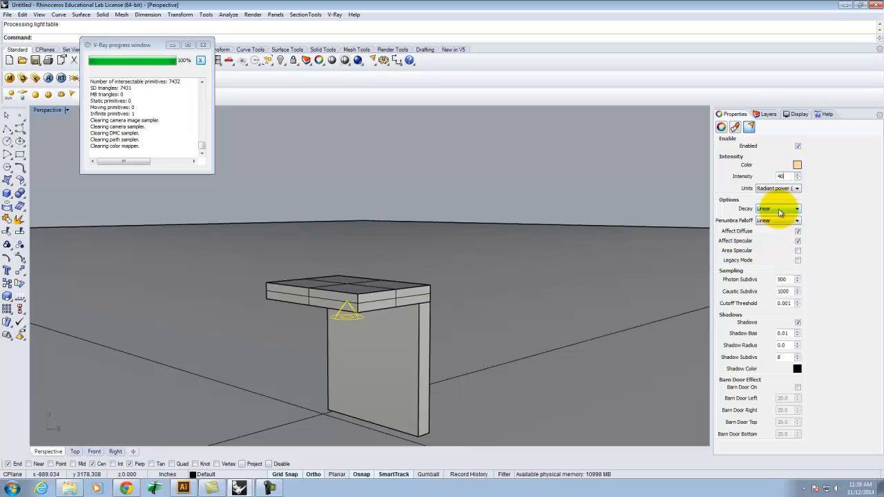
left_click(779, 209)
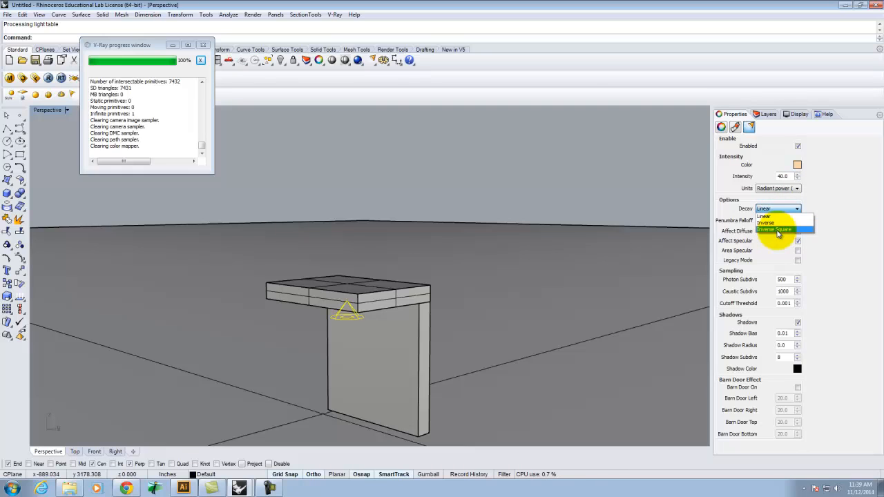
left_click(777, 230)
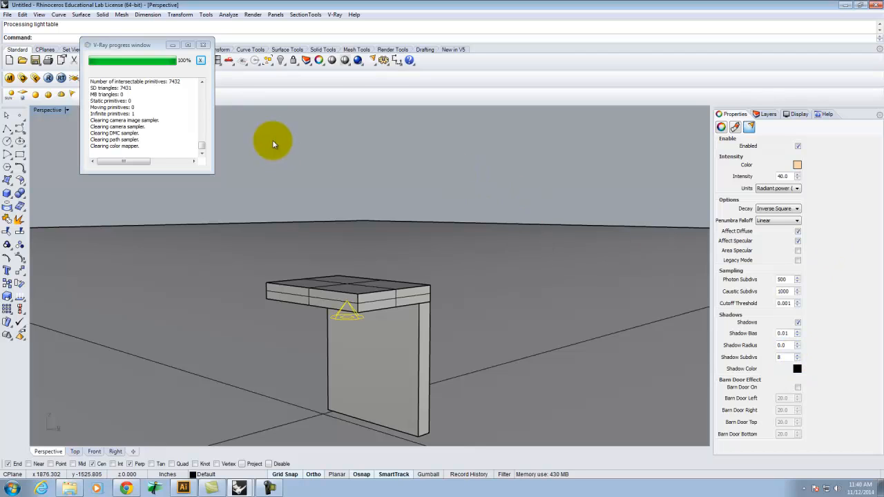
Deselect the spotlight, render the wall and slab from a low viewpoint looking up at the can light, and close the frame buffer.
left_click(430, 152)
scroll(382, 150, "down", 4)
scroll(357, 247, "up", 2)
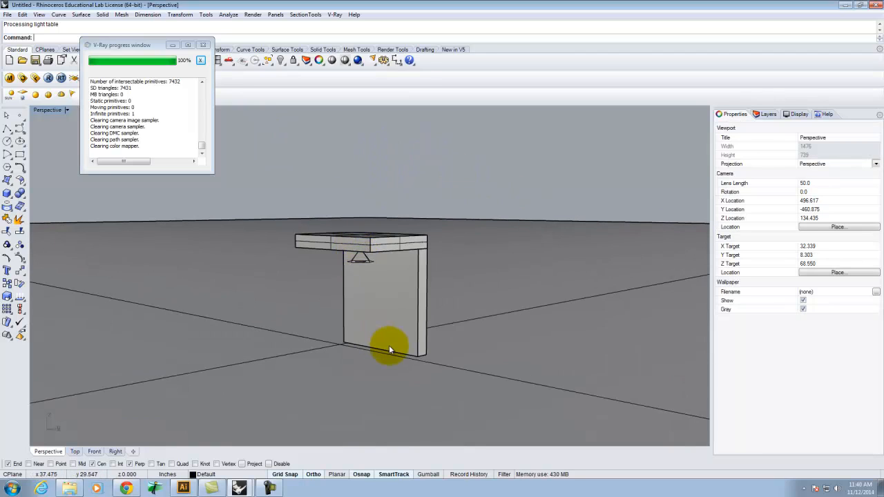
scroll(390, 349, "up", 4)
right_click_drag(390, 352, 388, 316)
scroll(319, 329, "up", 3)
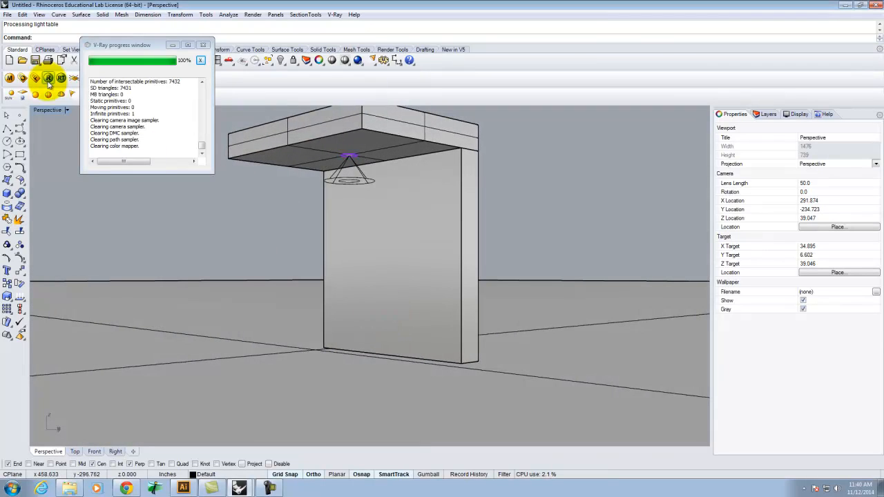
left_click(48, 79)
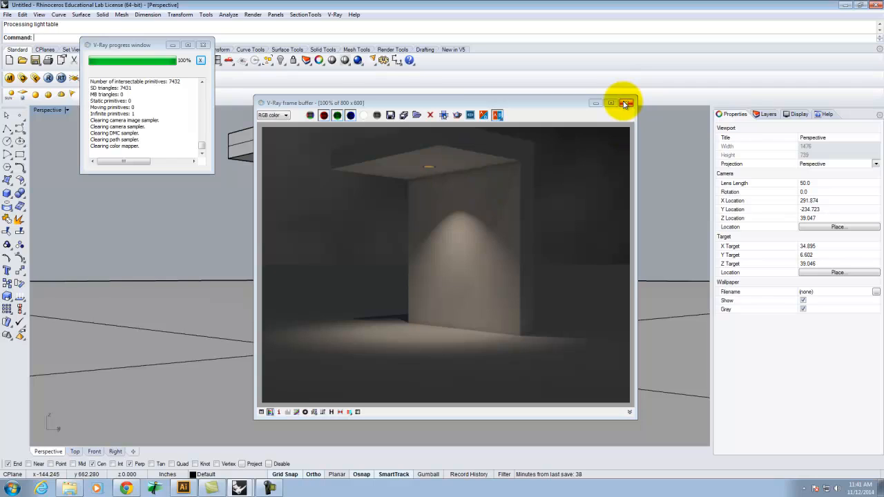
left_click(626, 103)
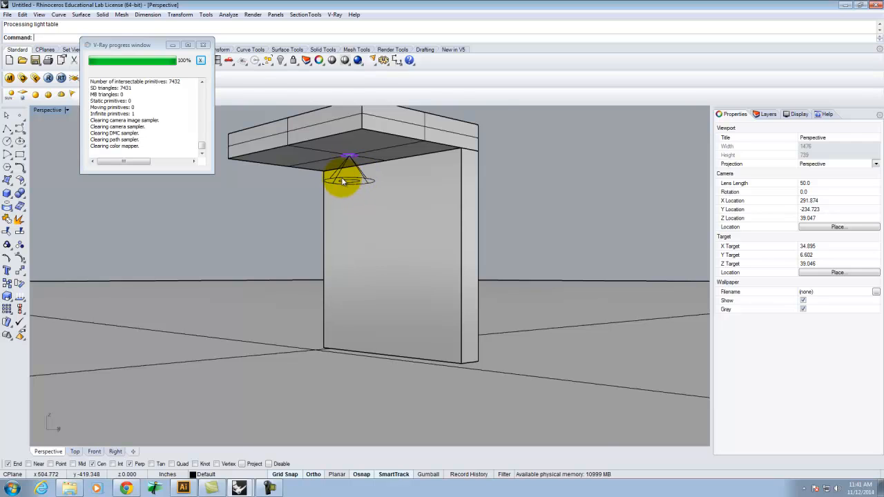
Select the spotlight below the slab and rename Layer 01 as Light.
scroll(346, 178, "up", 3)
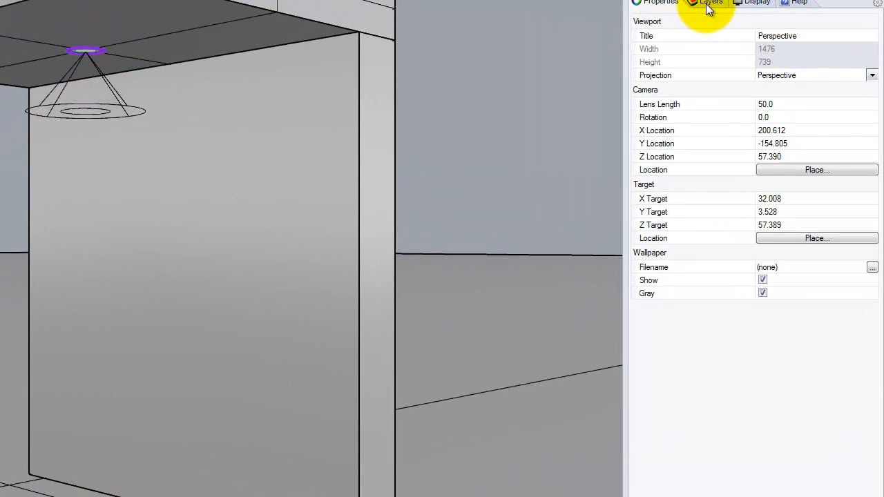
left_click(710, 3)
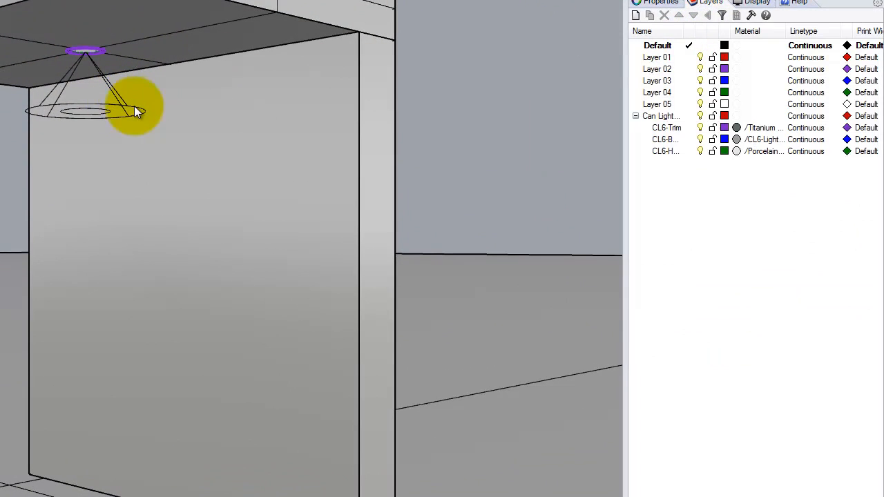
left_click(134, 106)
double_click(660, 58)
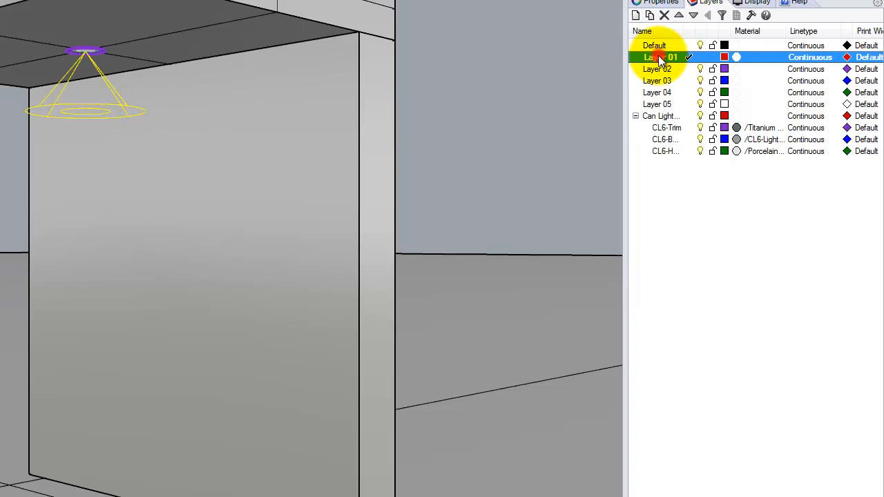
left_click(660, 58)
type("Light")
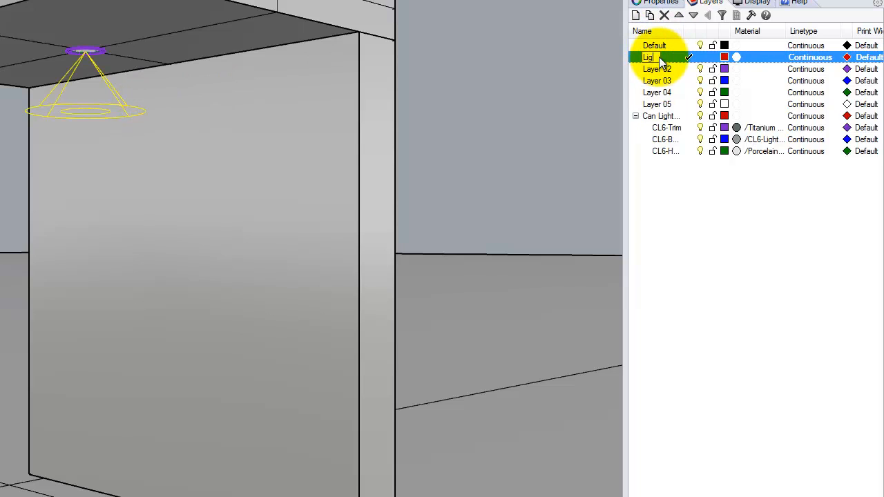
left_click(724, 216)
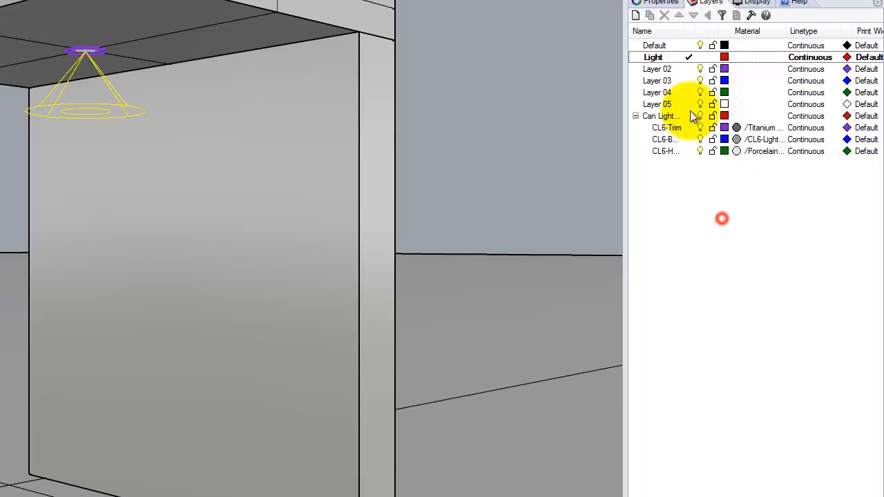
Rename Layer 02 as Light 2 and Layer 03 as Light 3.
left_click(662, 69)
left_click(662, 69)
type("Light 2")
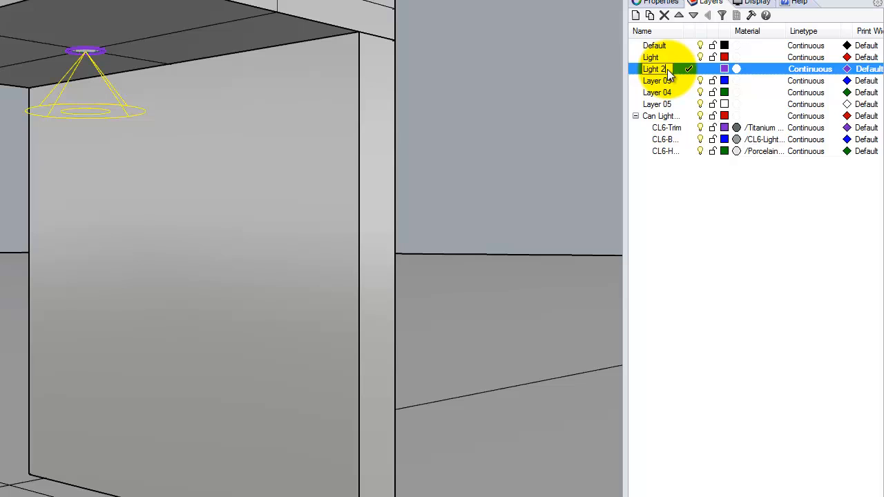
left_click(662, 81)
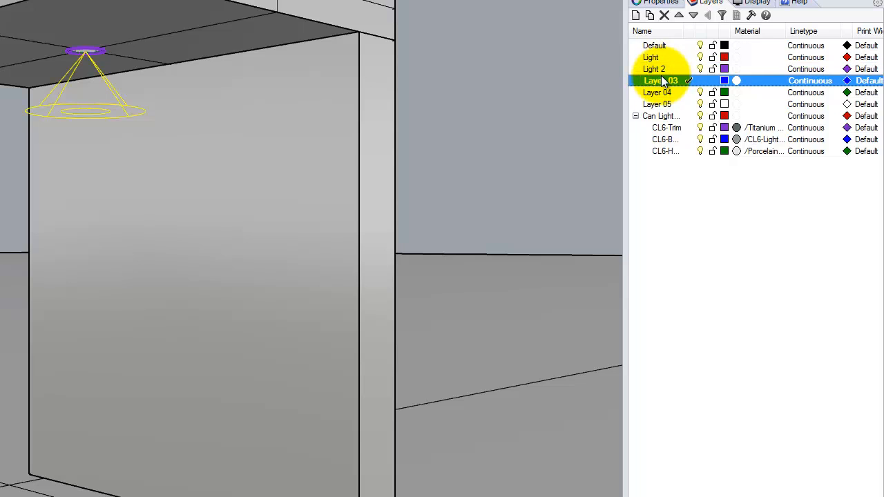
key("alt+a")
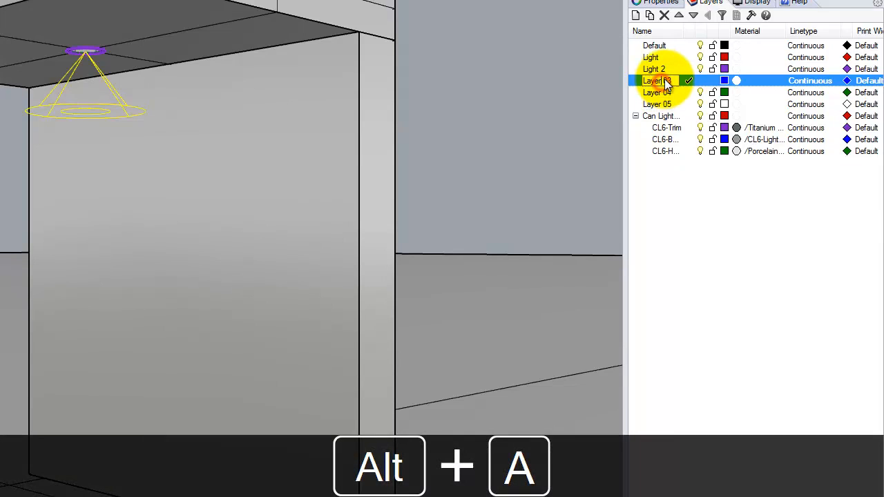
type("Light 3")
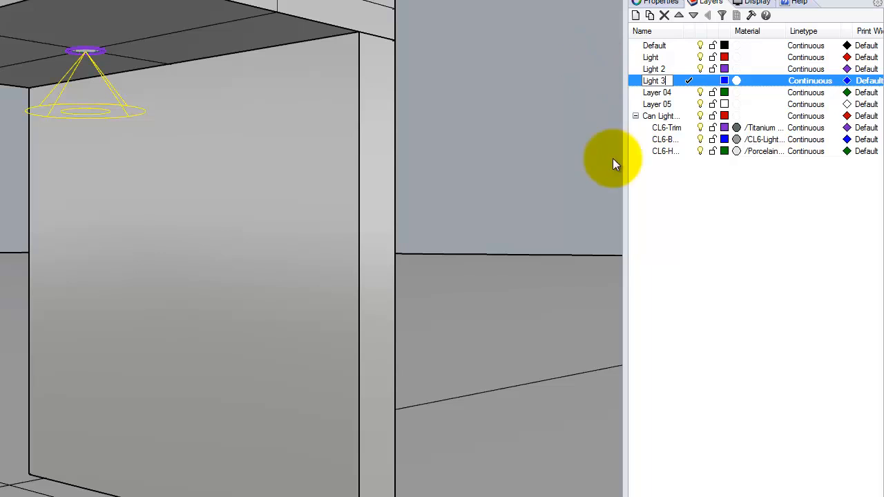
left_click(743, 248)
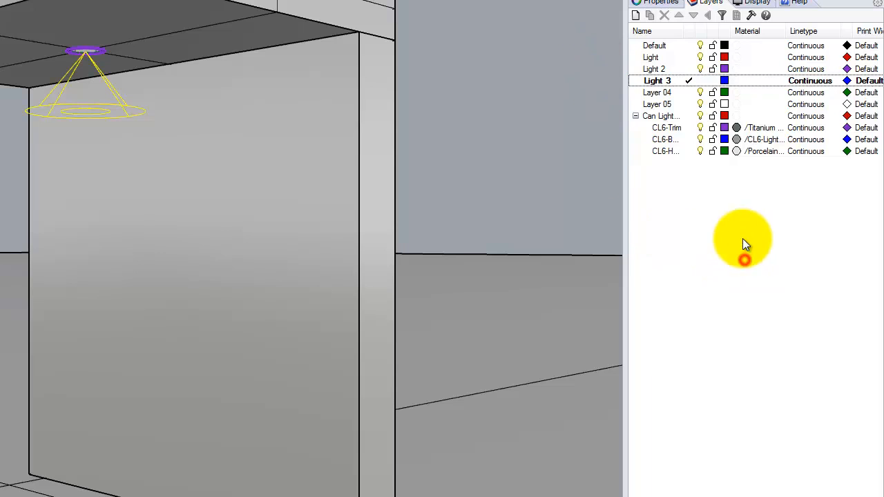
Move the selected spotlight to the Light layer, deselect it, and minimize the V-Ray progress window.
left_click(653, 57)
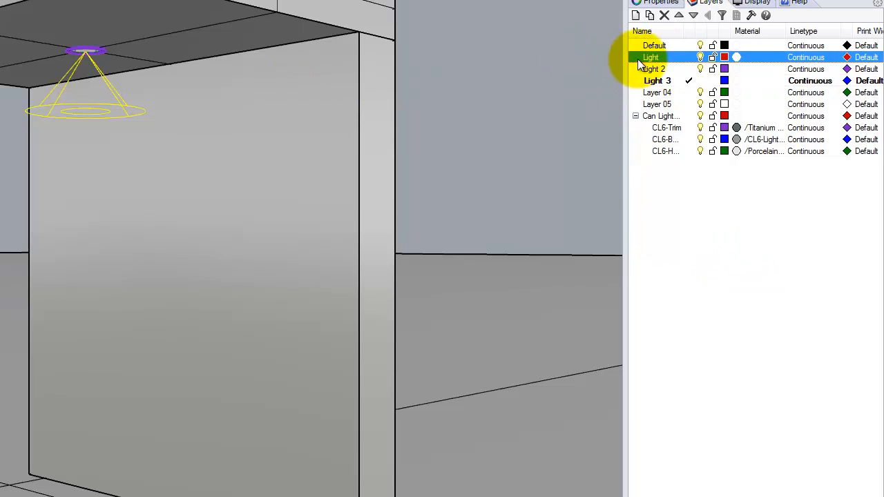
right_click(673, 58)
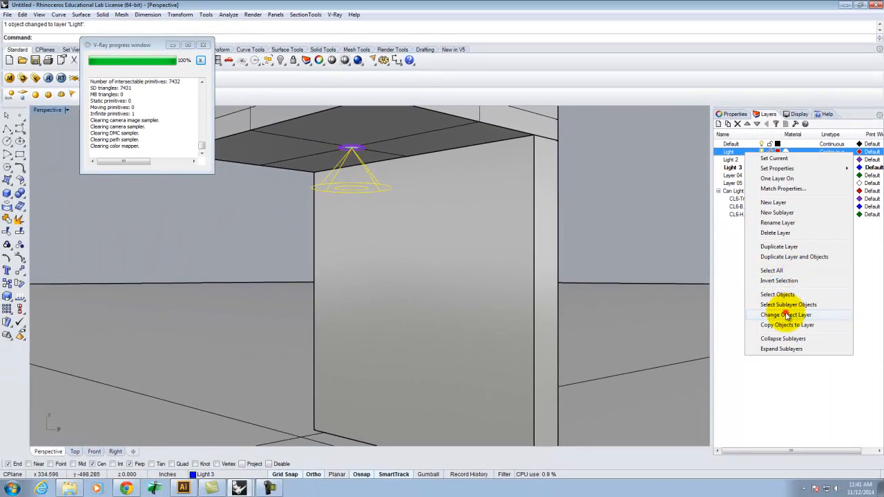
left_click(787, 315)
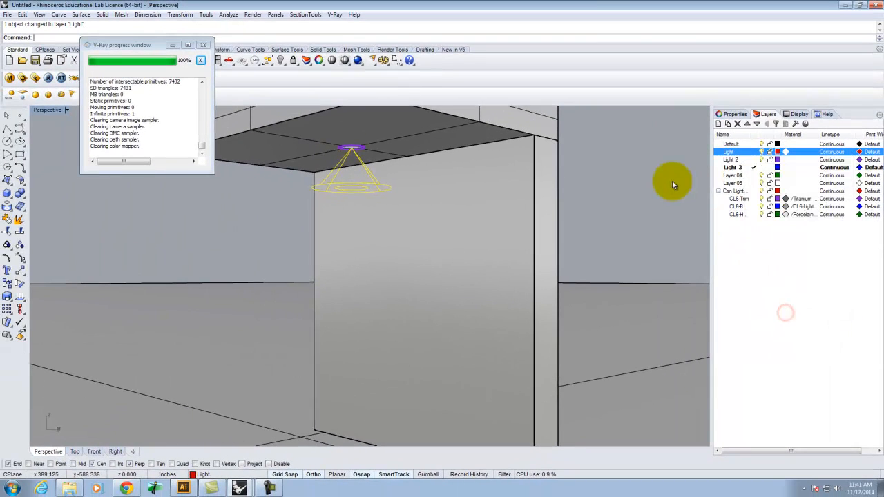
left_click(624, 168)
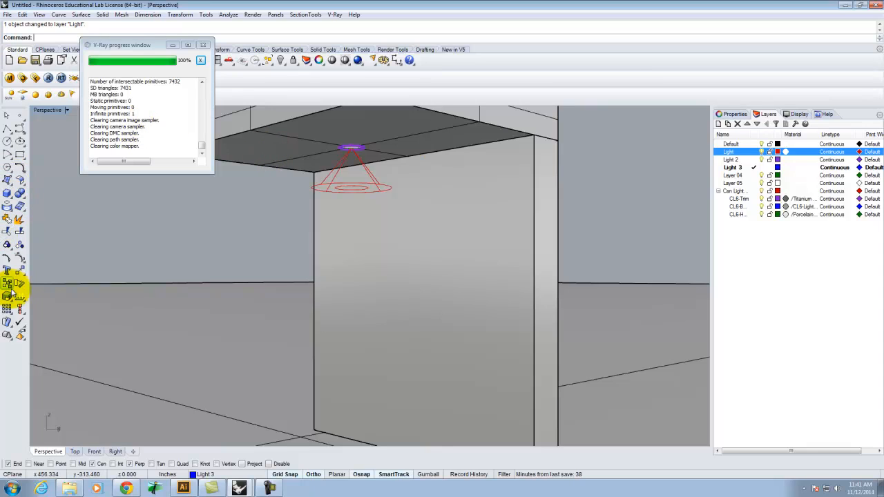
left_click(173, 45)
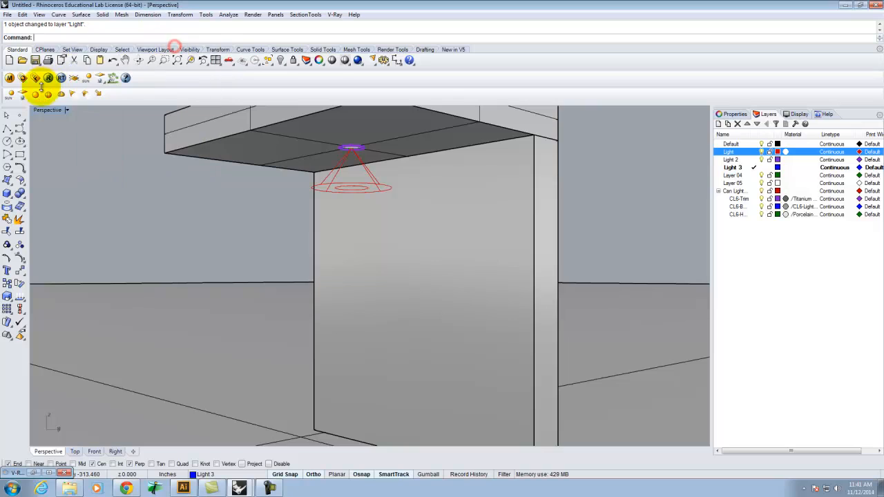
Create a spotlight with its cone base centred on the can light, 1' in diameter, and its apex 1' straight above.
left_click(73, 97)
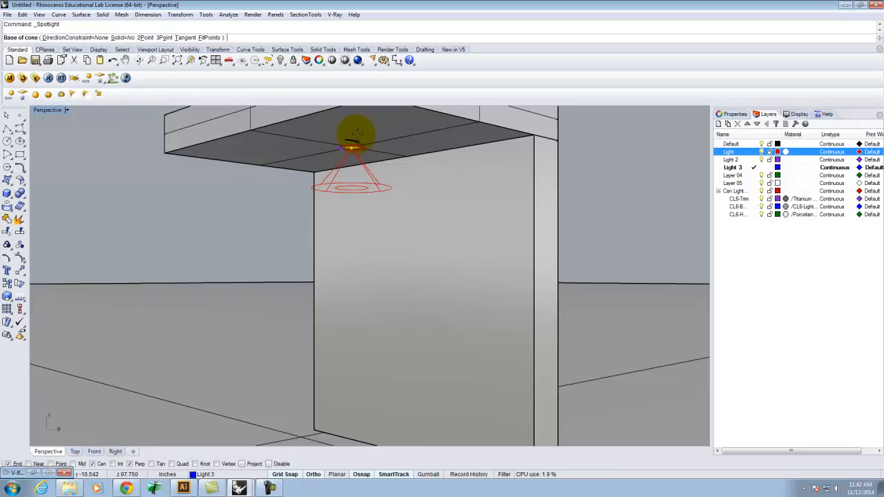
scroll(354, 135, "up", 5)
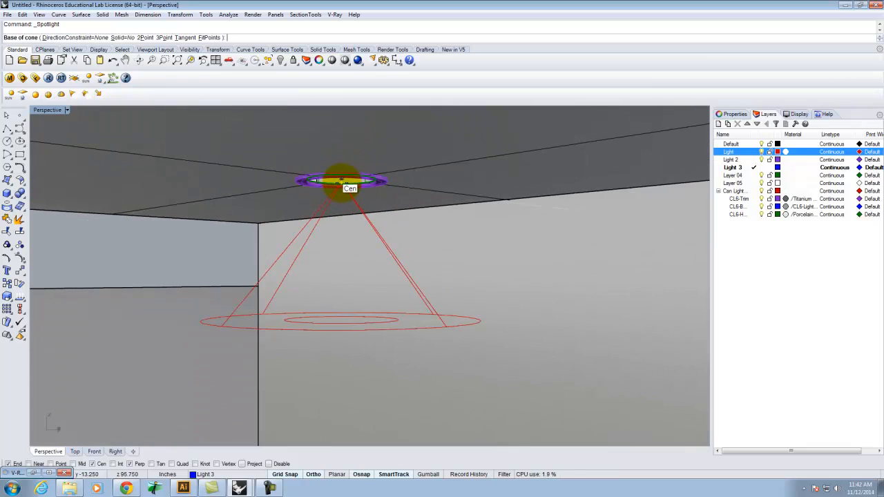
left_click(344, 182)
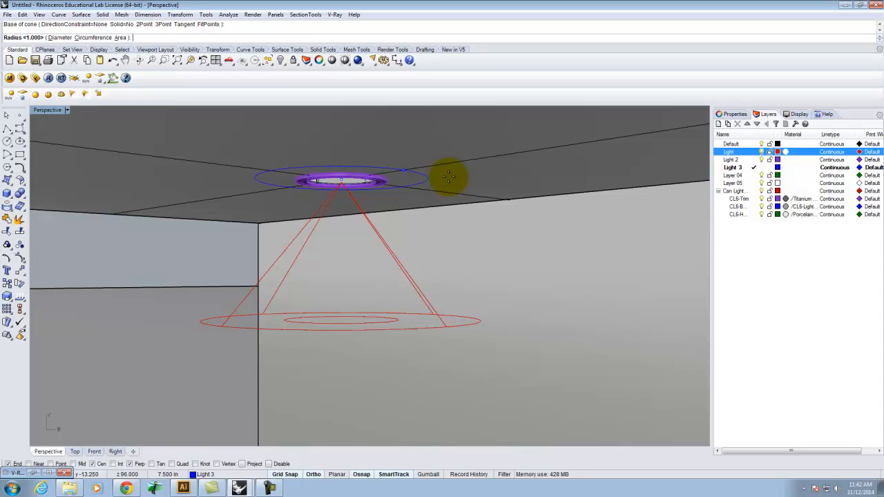
type("d")
key("Return")
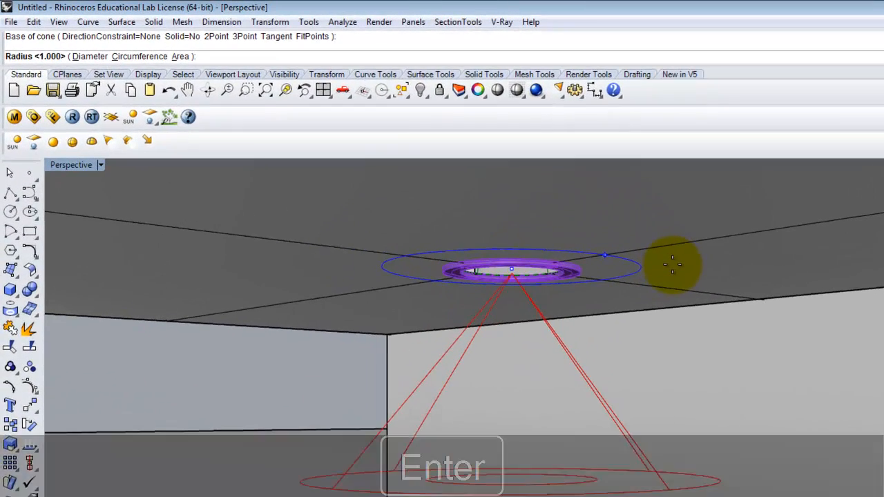
type("1")
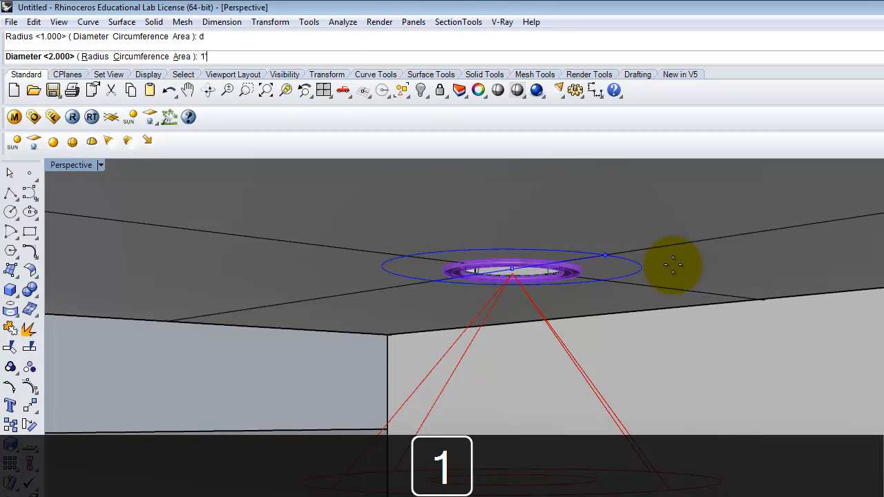
key("Return")
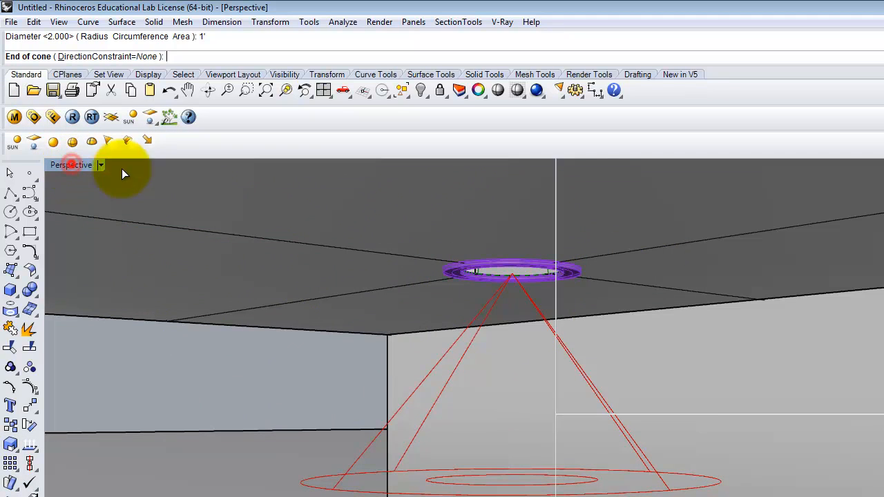
double_click(72, 163)
type("1")
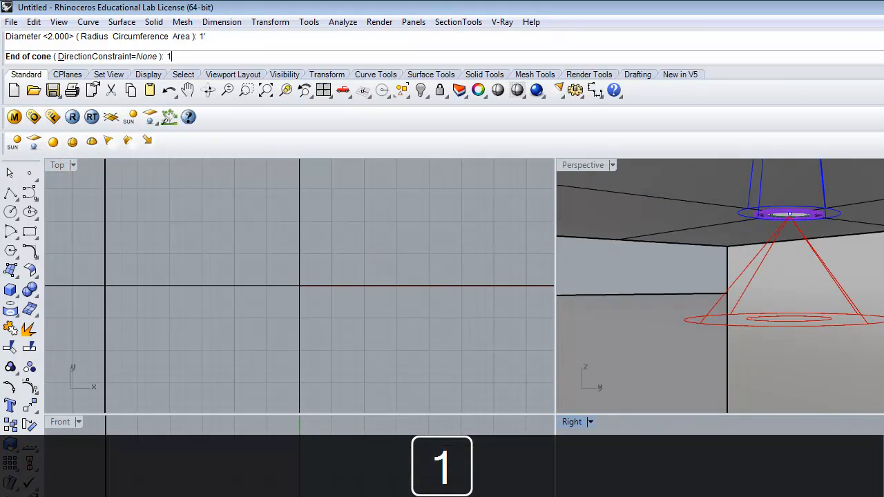
key("Return")
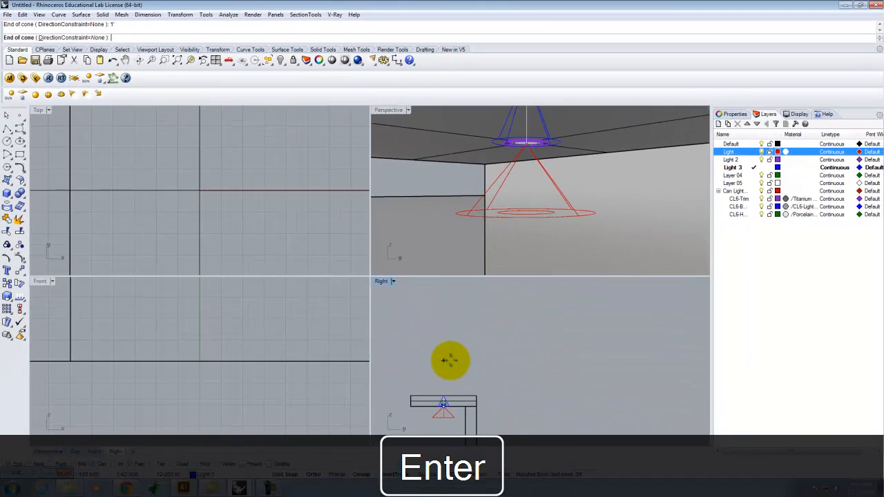
left_click(451, 360)
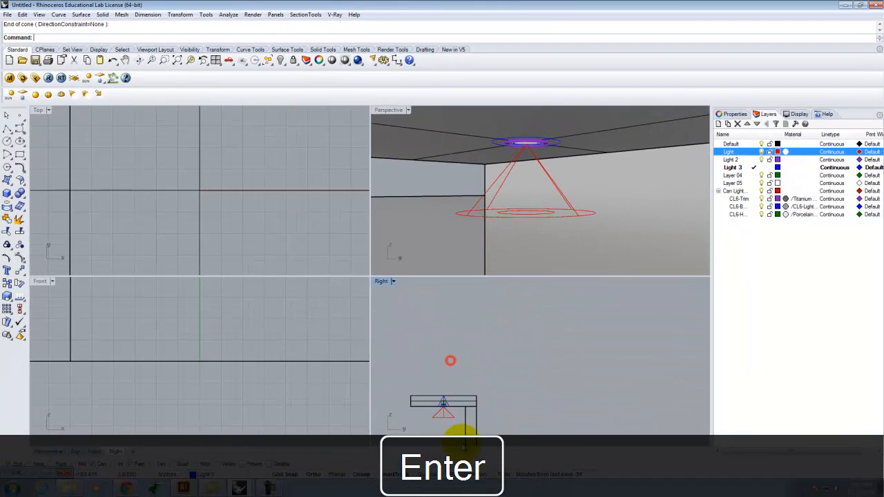
Move the new 1' spotlight straight down 1' so its apex meets the can light, and turn off the Light layer.
scroll(451, 432, "up", 3)
left_click(442, 369)
type("M")
key("Return")
left_click(558, 347)
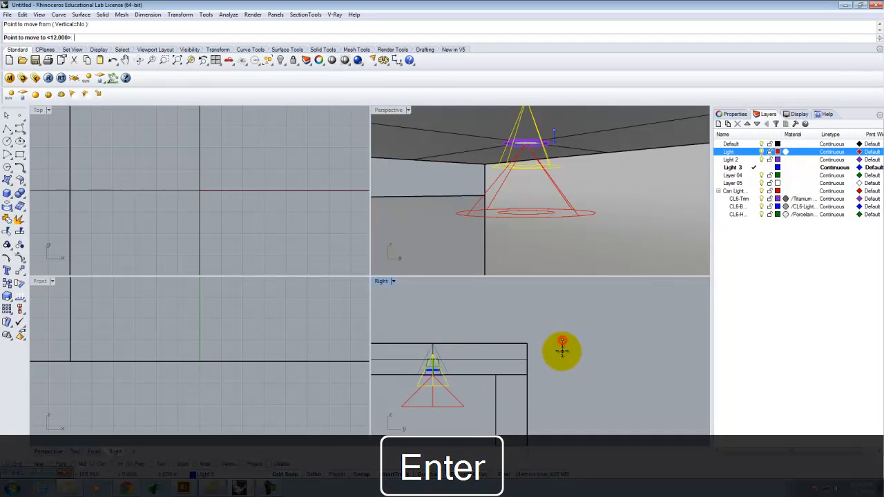
type("1'")
key("Return")
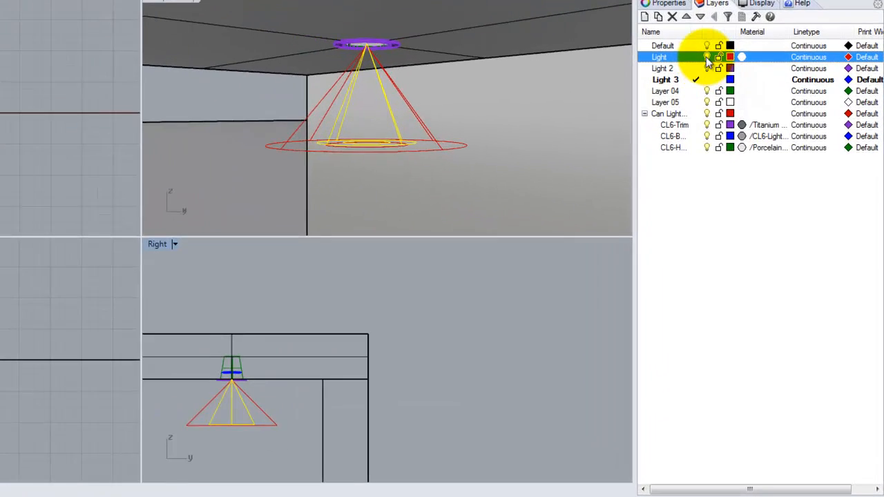
left_click(762, 152)
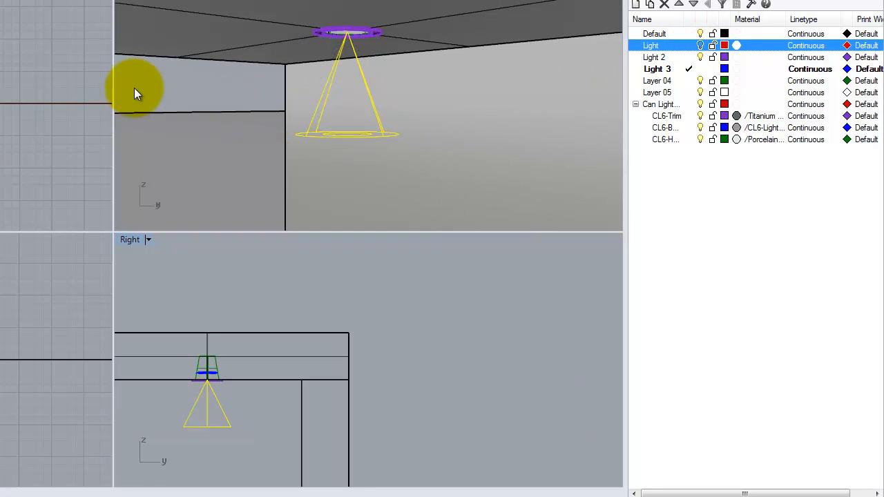
left_click(171, 81)
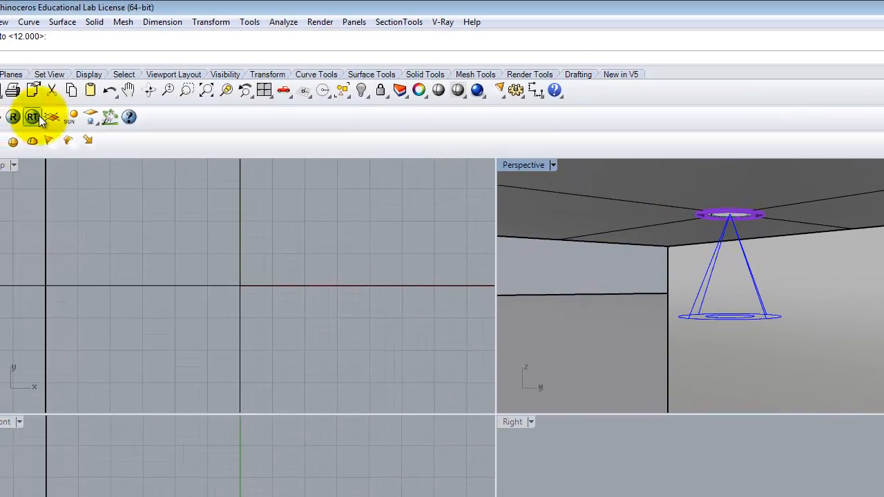
Create a second spotlight centred on the can light with a 3' base diameter and its apex 1' straight above.
left_click(58, 143)
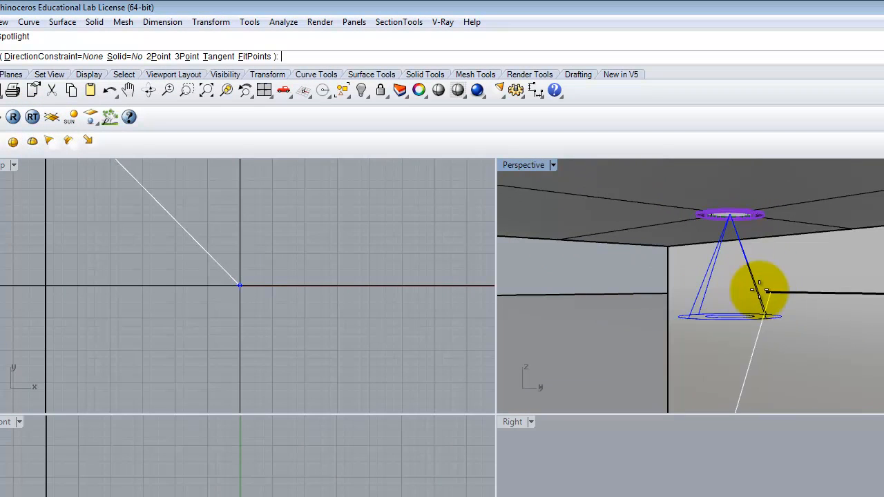
left_click(730, 215)
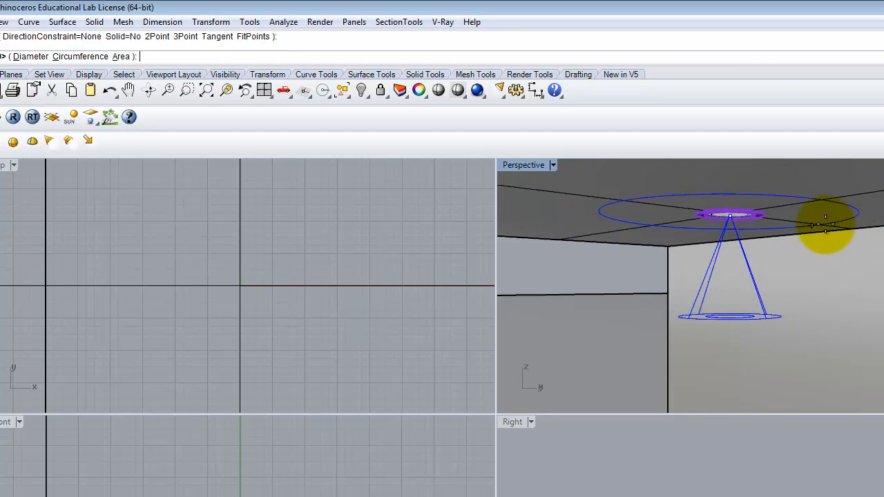
type("d")
key("Return")
type("3")
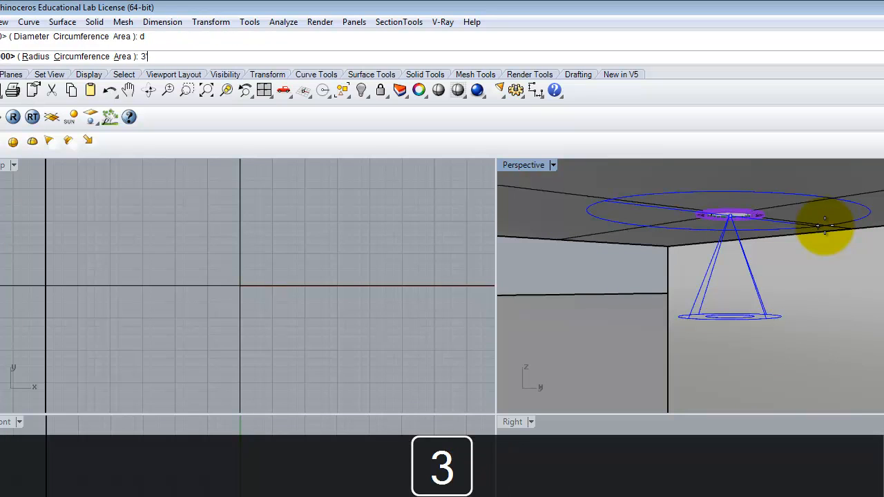
key("Return")
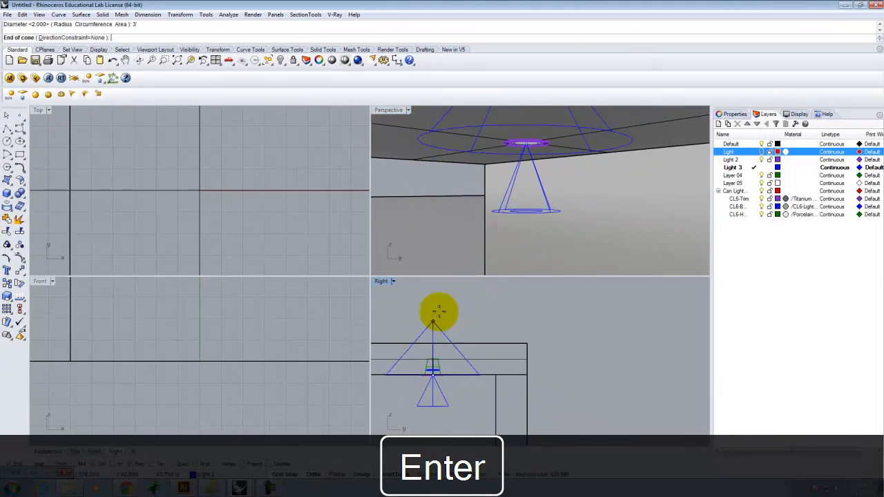
type("1")
key("Return")
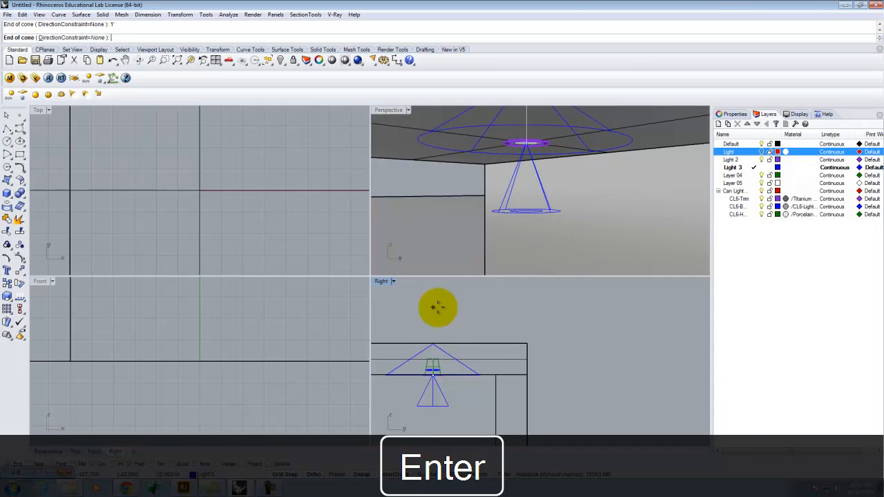
left_click(444, 305)
Move the 3' spotlight straight down 1' so its cone hangs below the slab.
left_click(451, 357)
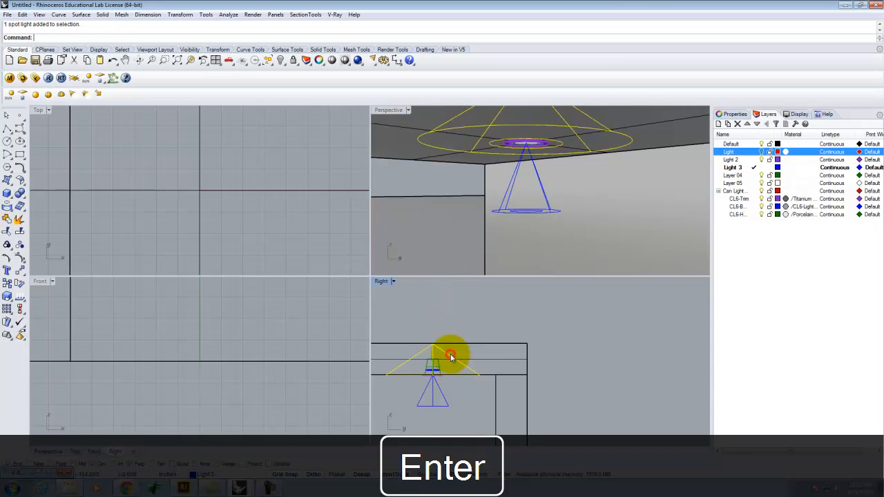
left_click(624, 332)
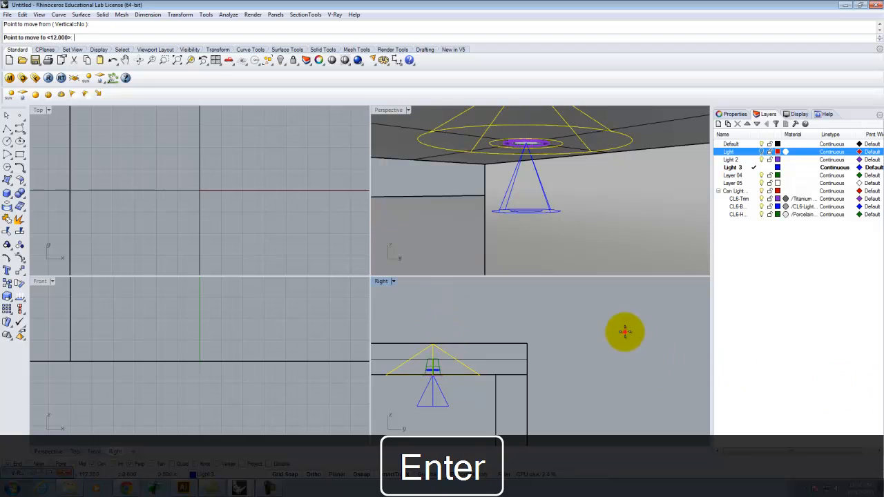
type("1'")
key("Return")
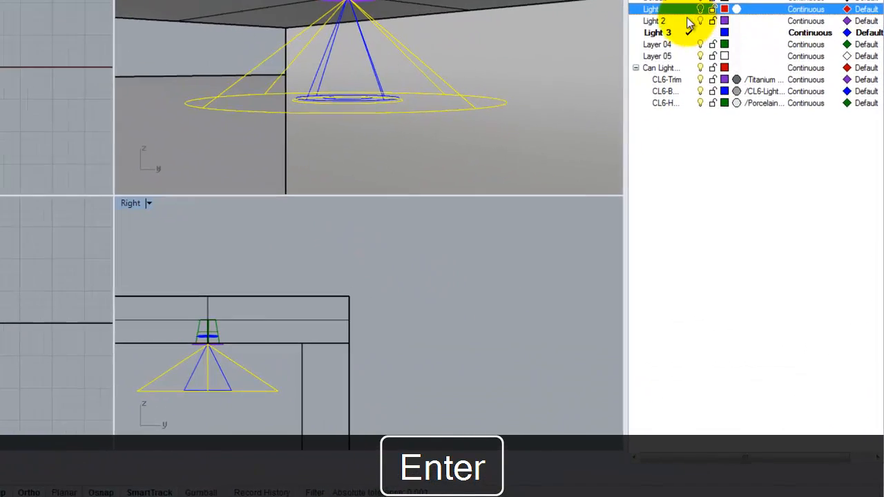
Assign the selected wide spotlight to the Light 2 layer, and make Layer 04 current, renamed as Light 4.
right_click(680, 22)
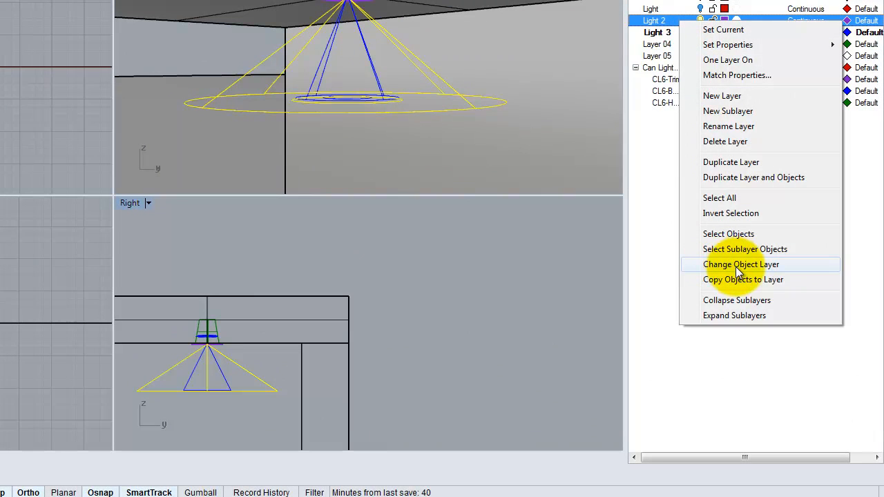
left_click(736, 267)
left_click(692, 176)
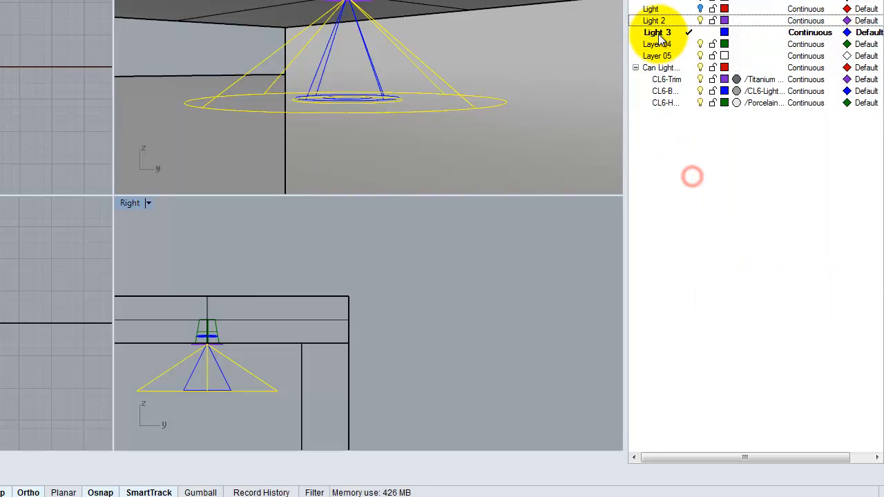
double_click(664, 45)
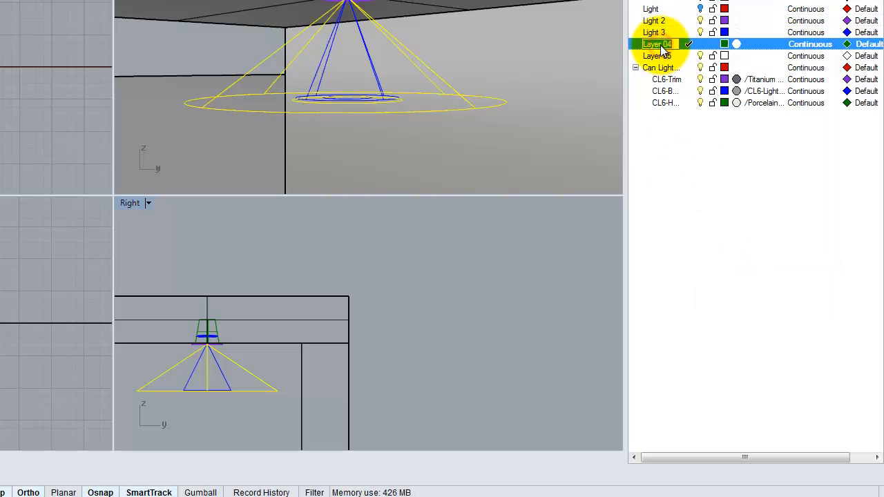
type("Light 4")
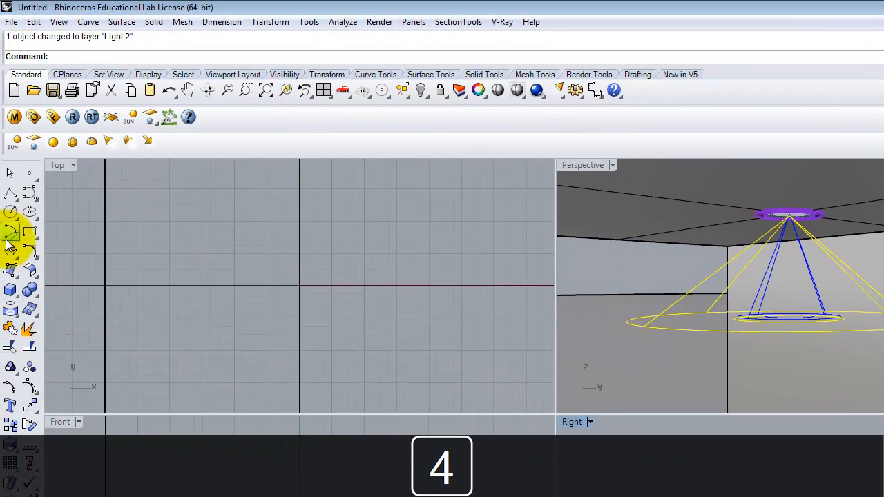
Create a narrow spotlight centred on the can light with a 4" base diameter and its apex 1' straight above.
left_click(111, 142)
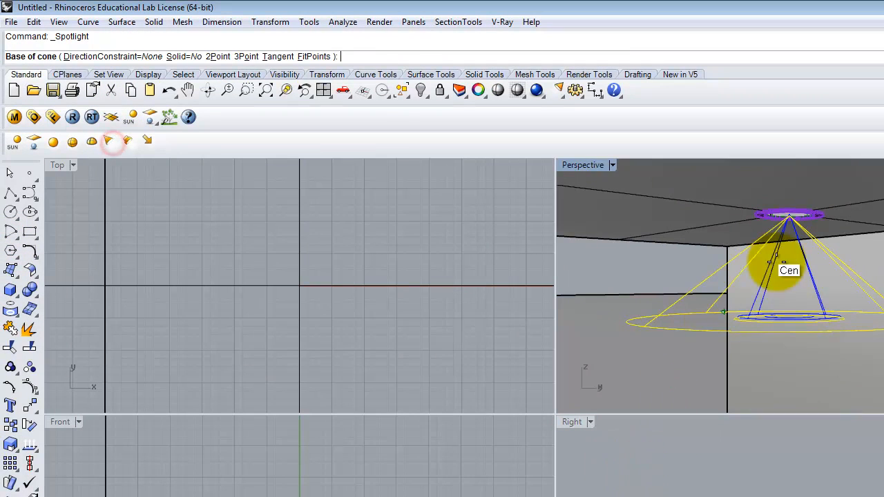
left_click(789, 216)
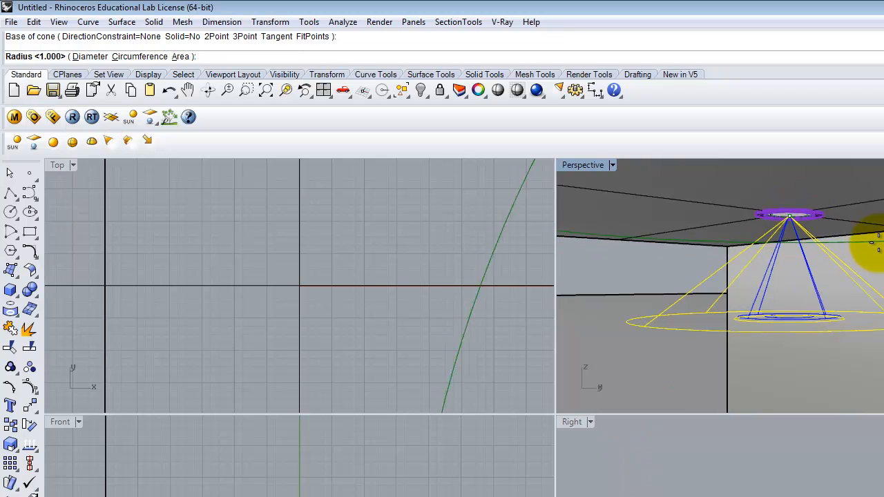
type("d")
key("Return")
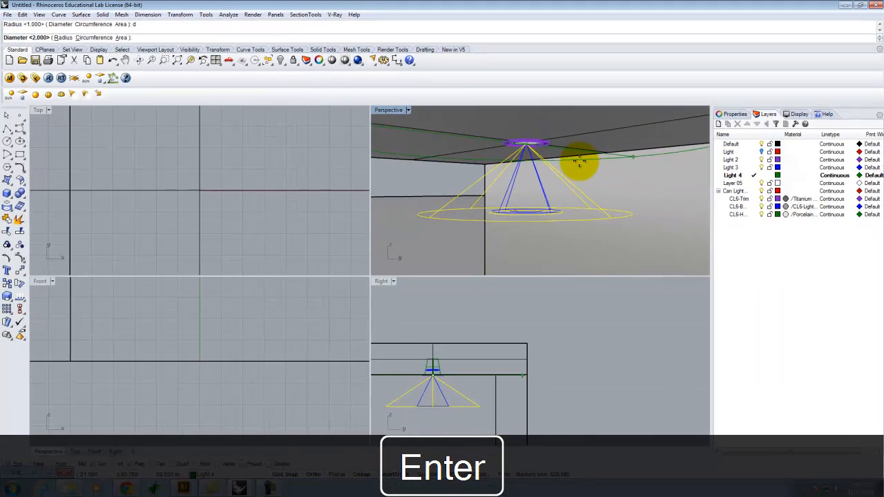
type("4")
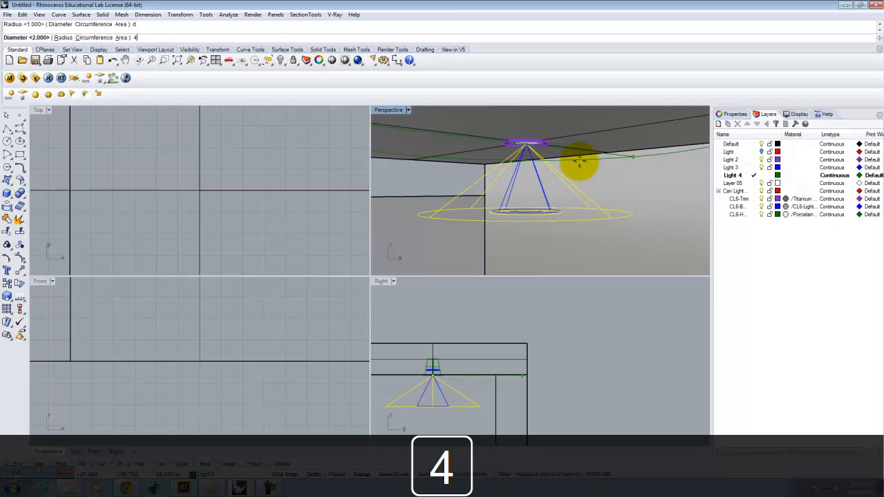
key("Return")
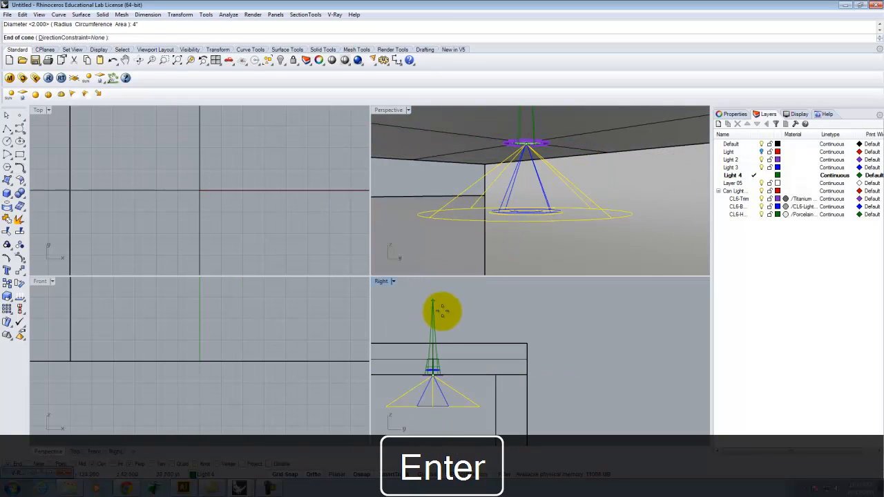
type("1")
key("Return")
left_click(432, 316)
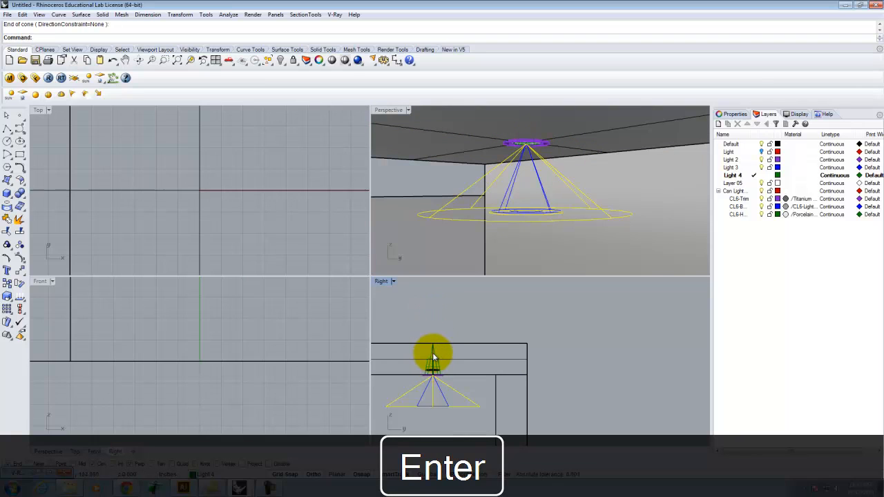
Move the narrow 4" spotlight straight down 1', deselect it, and maximize the Perspective view.
left_click(435, 358)
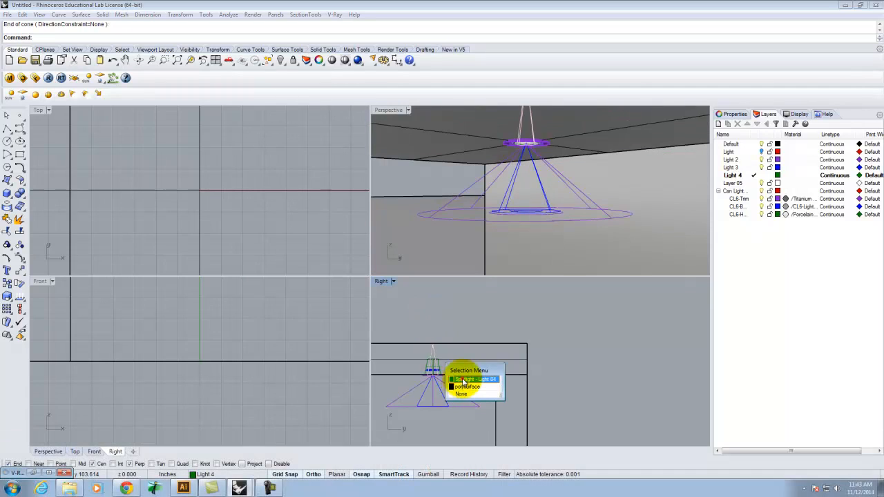
left_click(464, 383)
key("Return")
left_click(577, 339)
type("1")
key("Return")
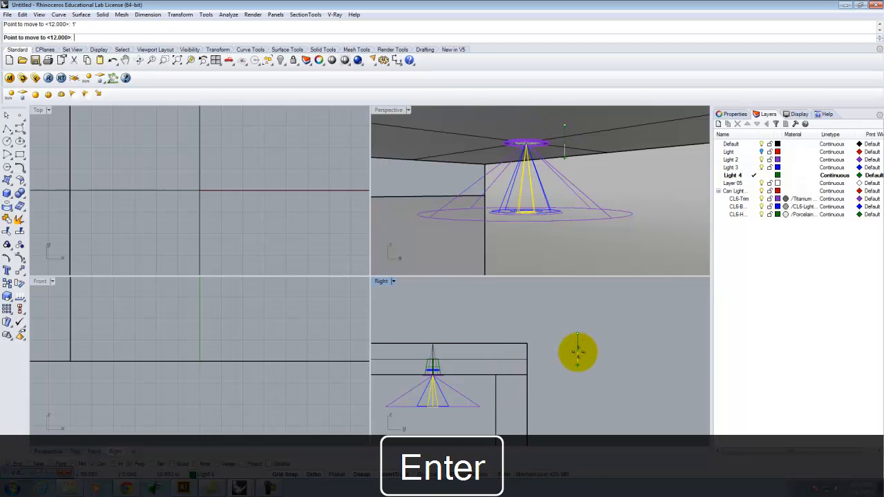
key("Escape")
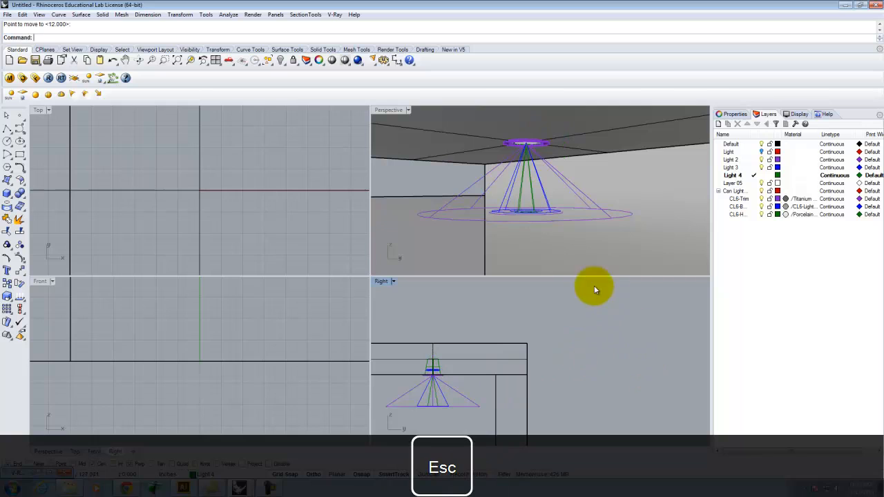
double_click(389, 110)
scroll(322, 283, "down", 6)
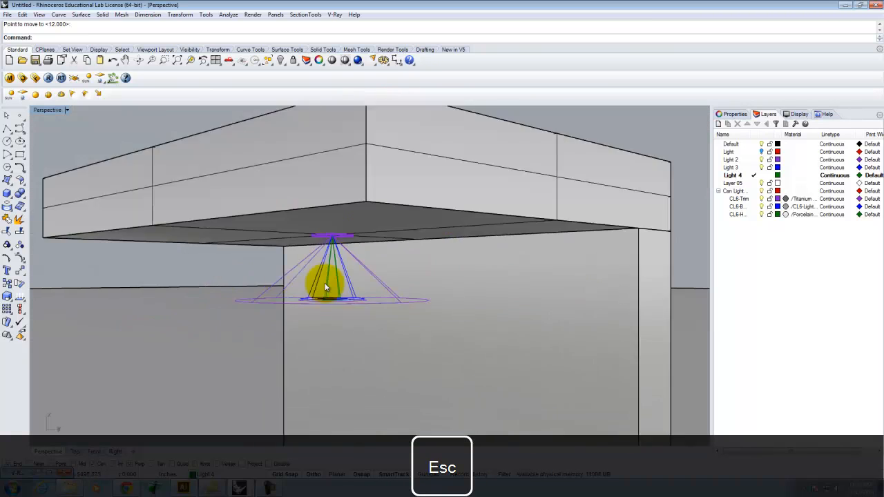
Make the Default layer current, leave only Light visible among the four light layers, and render the Perspective view.
scroll(338, 290, "up", 2)
scroll(345, 279, "up", 2)
right_click_drag(345, 278, 377, 343)
scroll(371, 284, "down", 4)
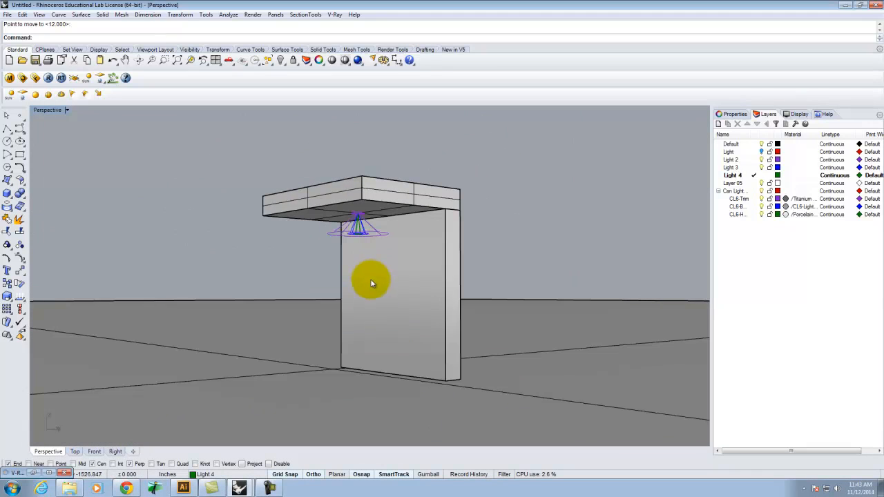
scroll(363, 287, "up", 2)
left_click(762, 159)
left_click(762, 168)
left_click(754, 144)
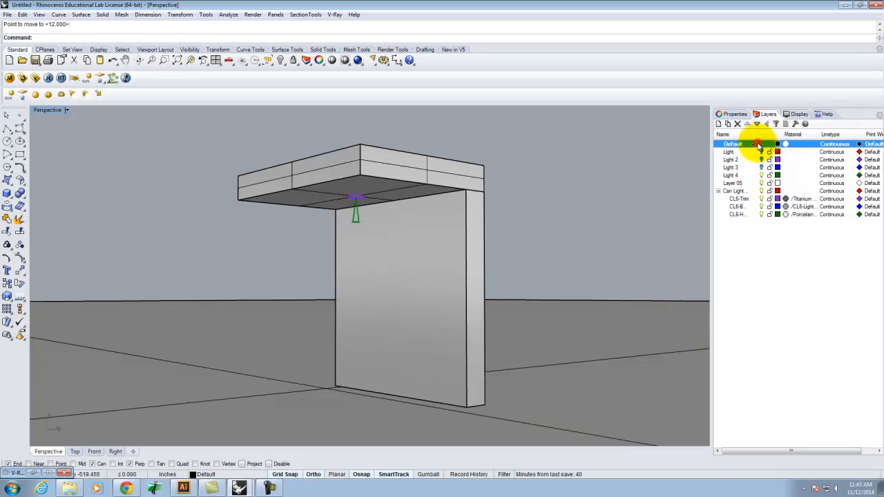
left_click(761, 176)
left_click(762, 151)
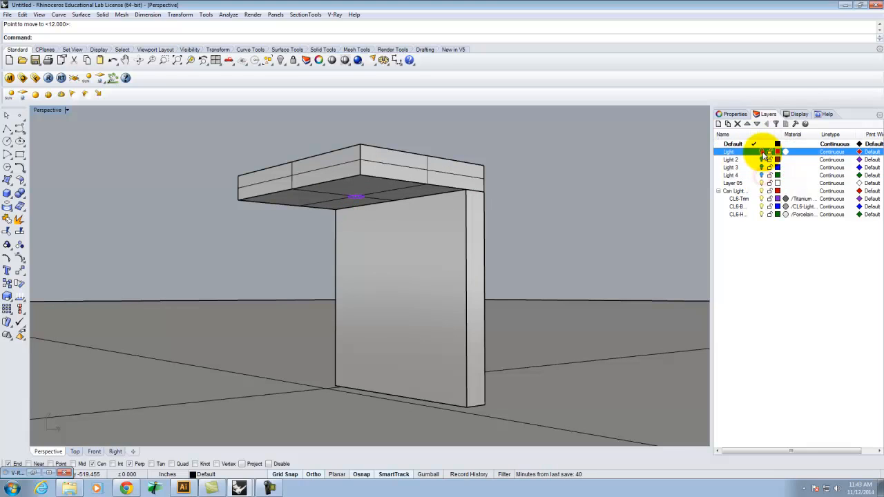
left_click(48, 79)
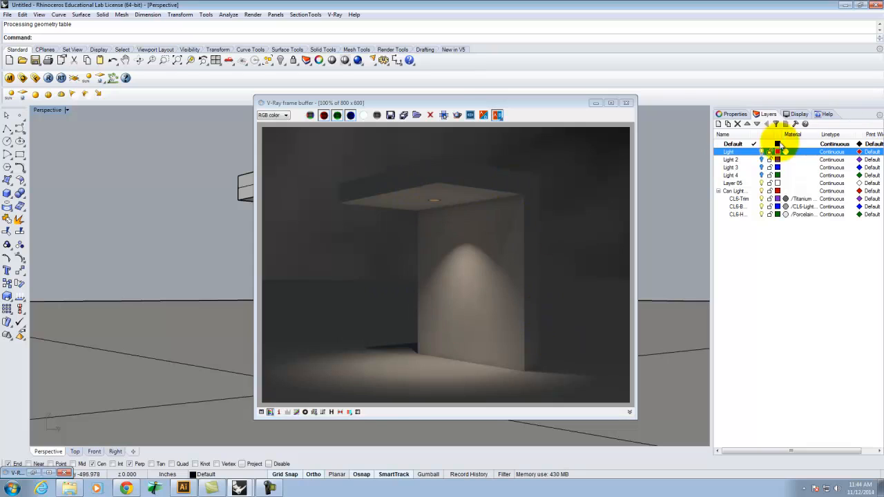
Turn off the Light layer, turn on Light 2 in its place, and test-render the wide spotlight.
left_click(626, 103)
left_click(762, 160)
left_click(762, 153)
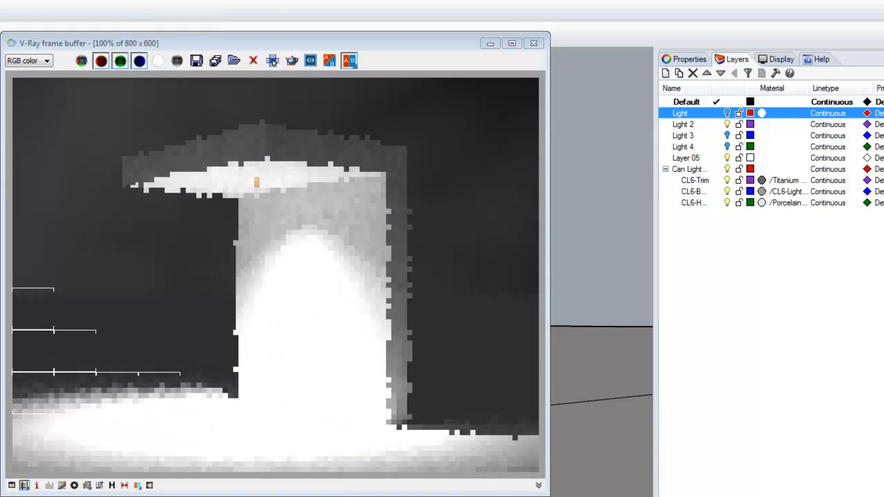
left_click(533, 43)
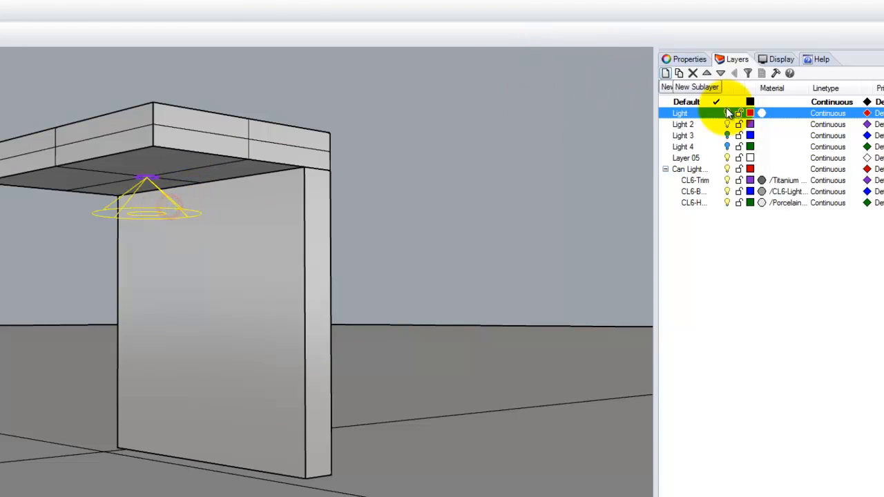
Set the intensity of the wide spotlight on the Light 2 layer to 40.
left_click(690, 59)
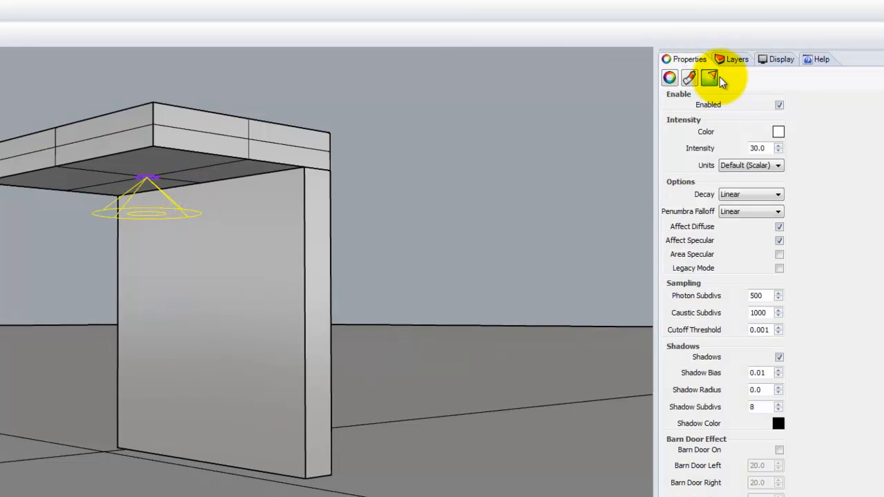
double_click(762, 148)
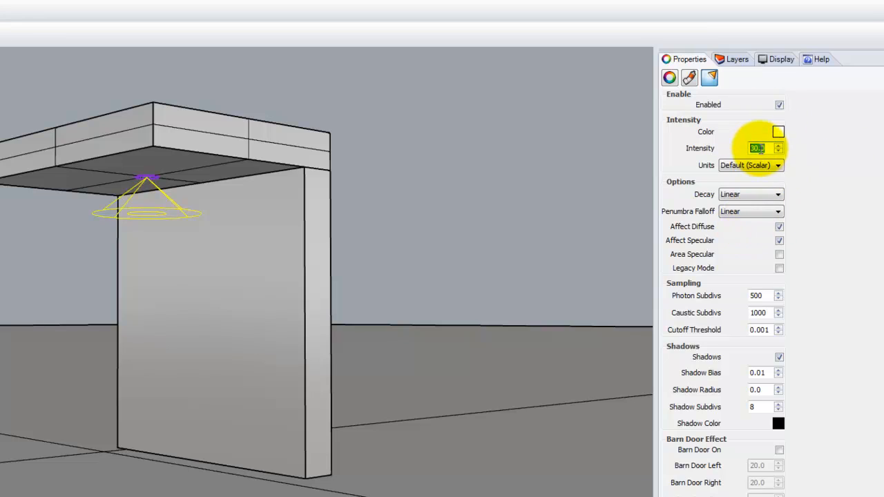
type("40")
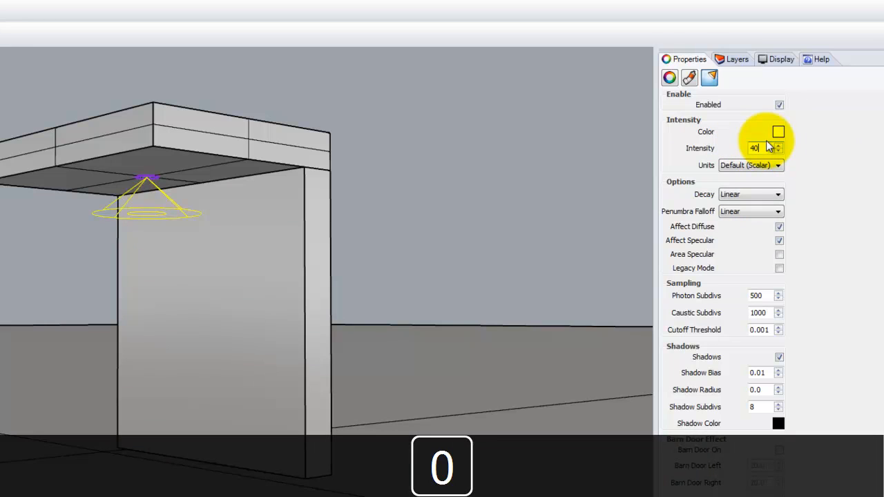
Set the Light 2 spot light's intensity units to Radiant power (W) and its decay to Inverse Square.
left_click(762, 165)
left_click(758, 202)
left_click(750, 194)
left_click(754, 225)
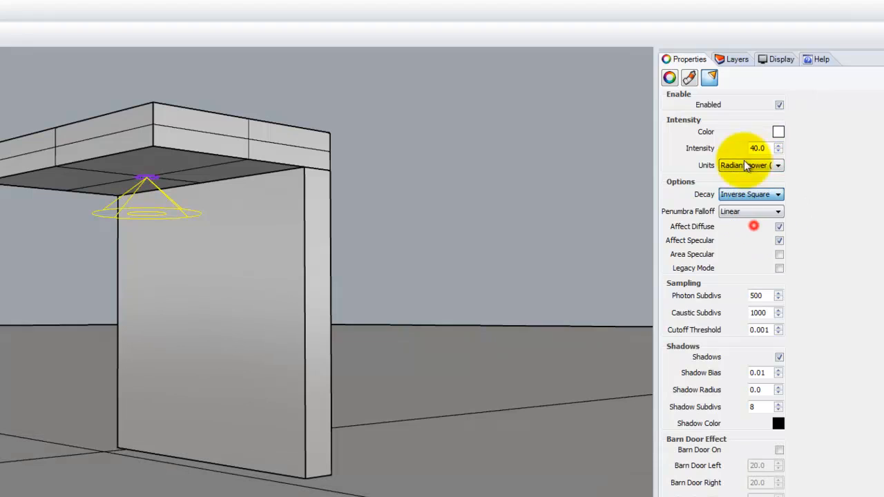
Change the Light 2 spot light's color to a warm tone with green 214 and blue 170.
left_click(778, 131)
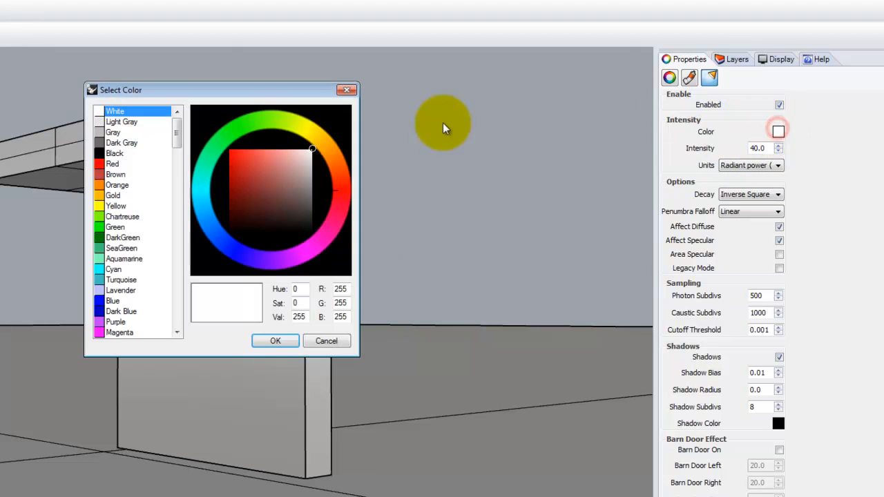
double_click(340, 303)
type("214")
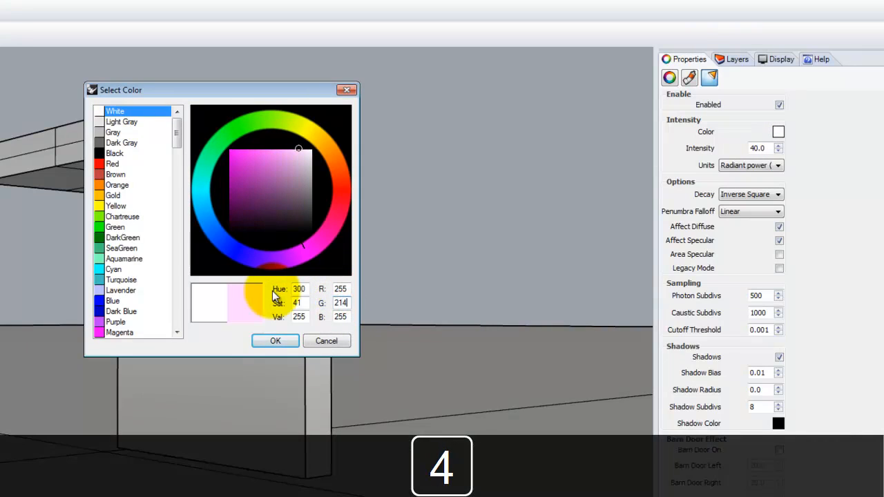
double_click(340, 317)
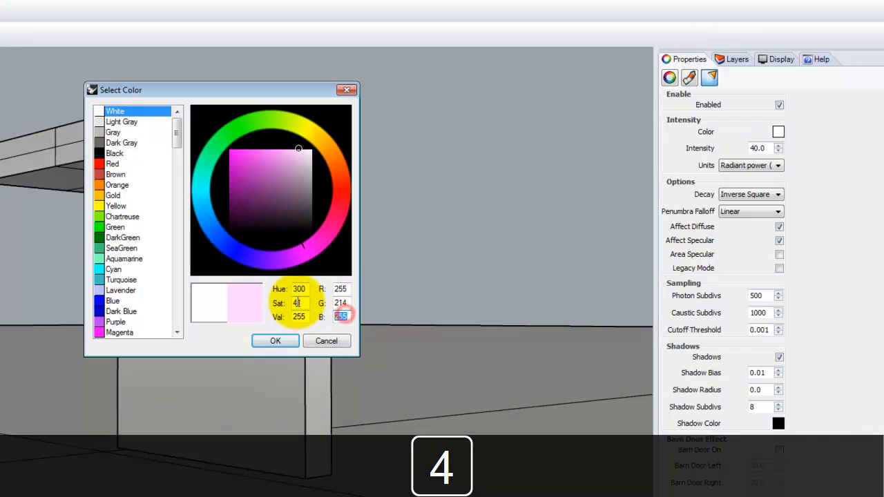
type("170")
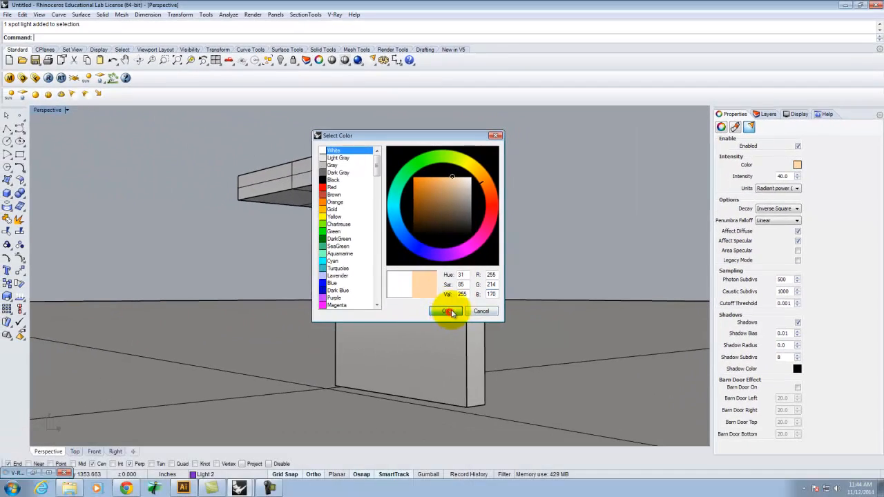
left_click(421, 314)
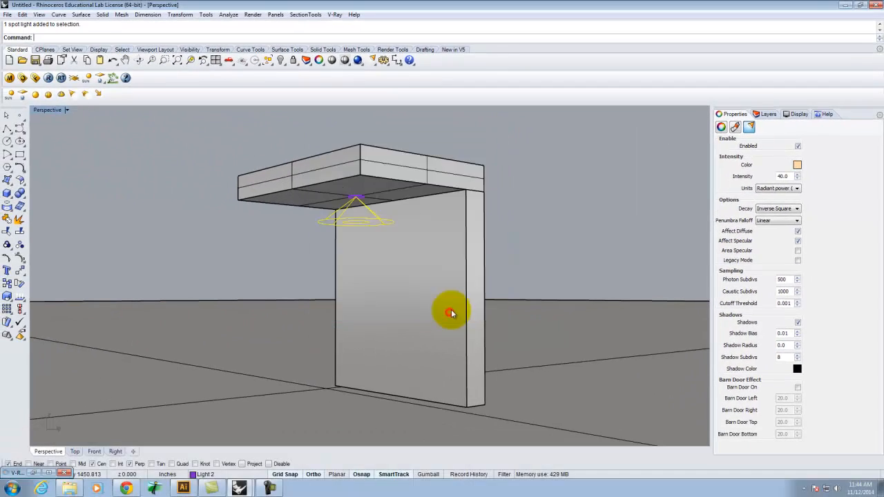
Make the Light 3 layer visible in place of Light 2 and bring up its spot light's properties.
left_click(769, 113)
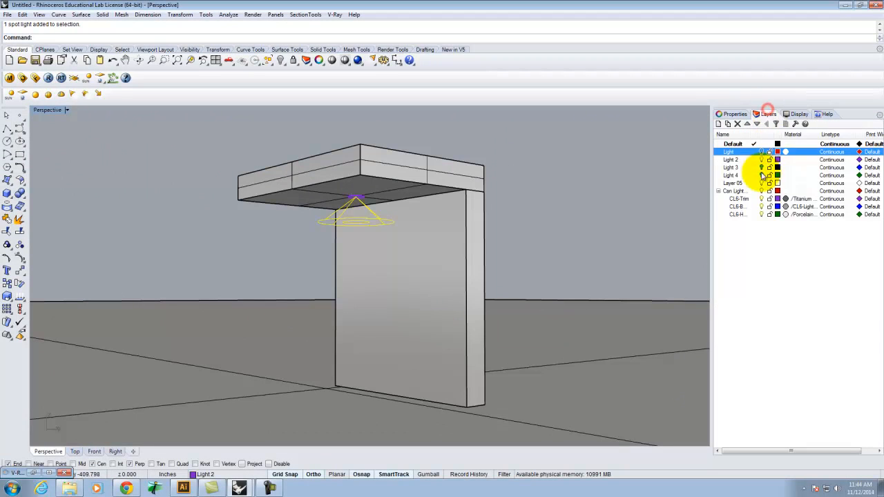
left_click(762, 168)
left_click(355, 216)
left_click(735, 115)
Set the Light 3 spot light's color to RGB 255, 214, 170 and its intensity to 40.
left_click(797, 165)
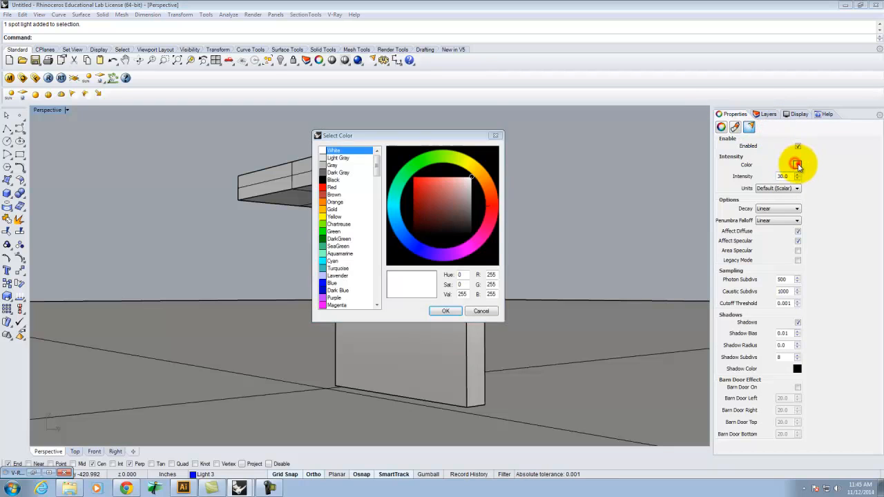
double_click(492, 284)
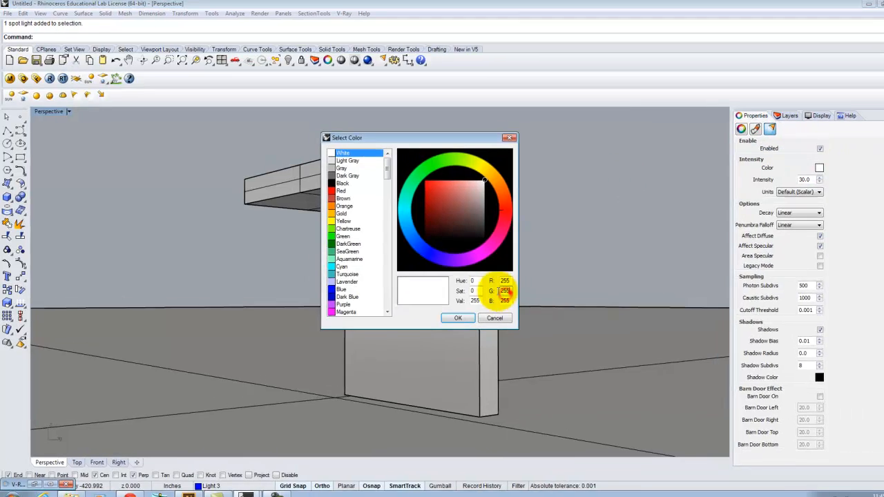
type("214")
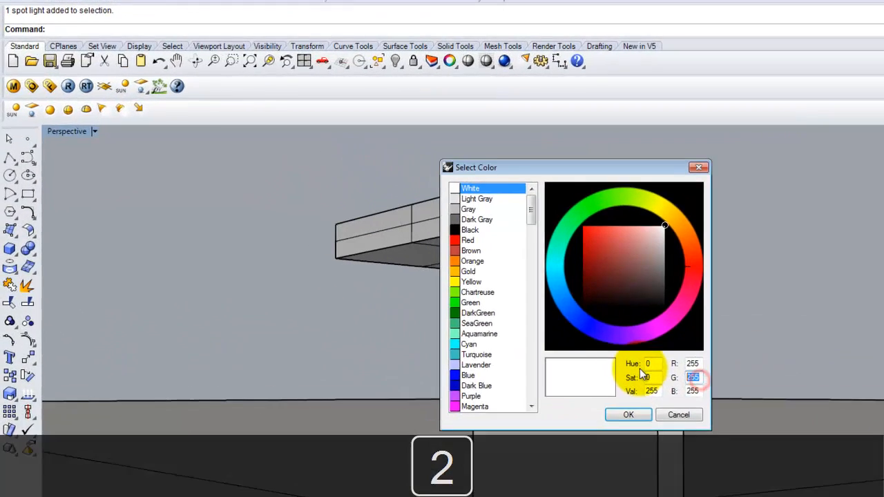
key("Tab")
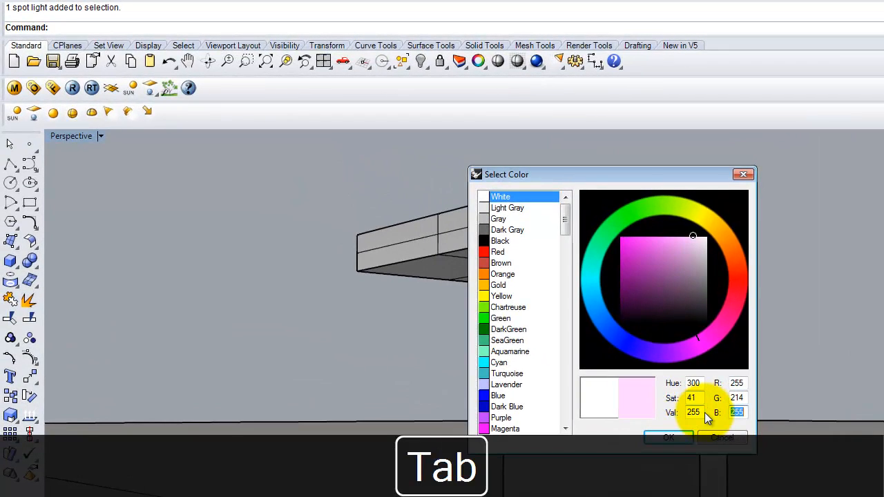
type("170")
key("Tab")
left_click(674, 439)
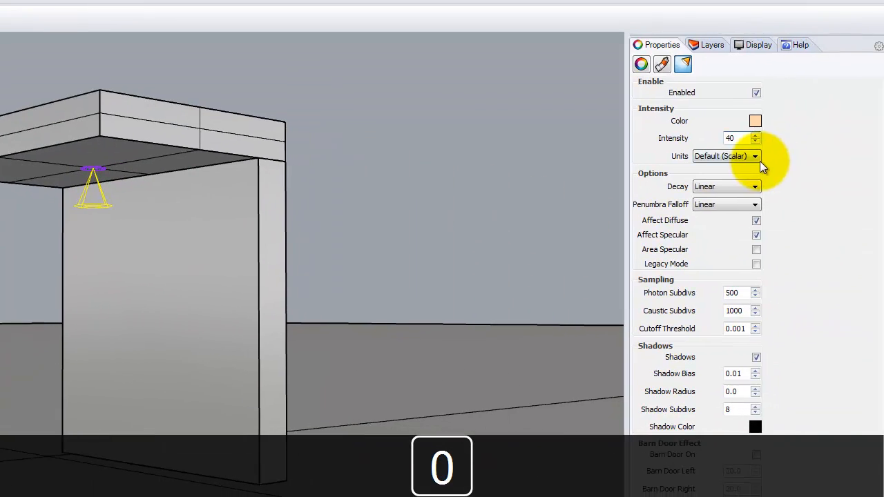
Set the Light 3 spot light's units to Radiant power (W) and its decay to Inverse Square.
left_click(754, 156)
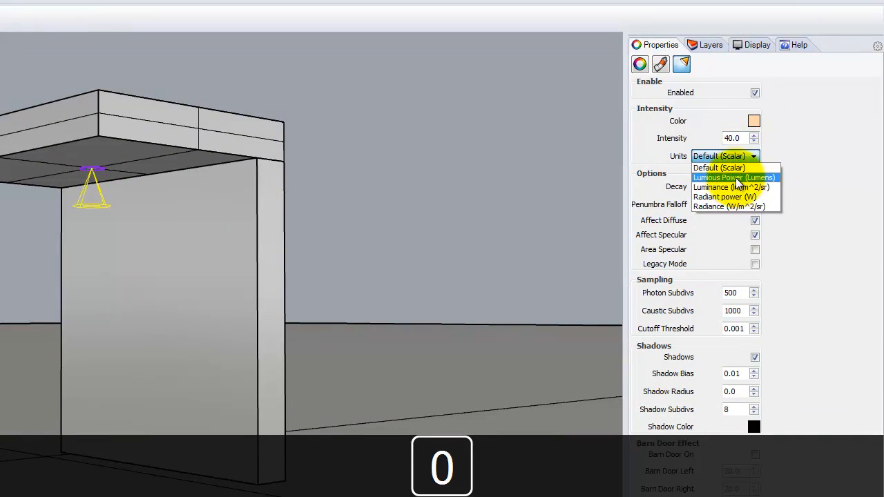
left_click(724, 197)
left_click(722, 187)
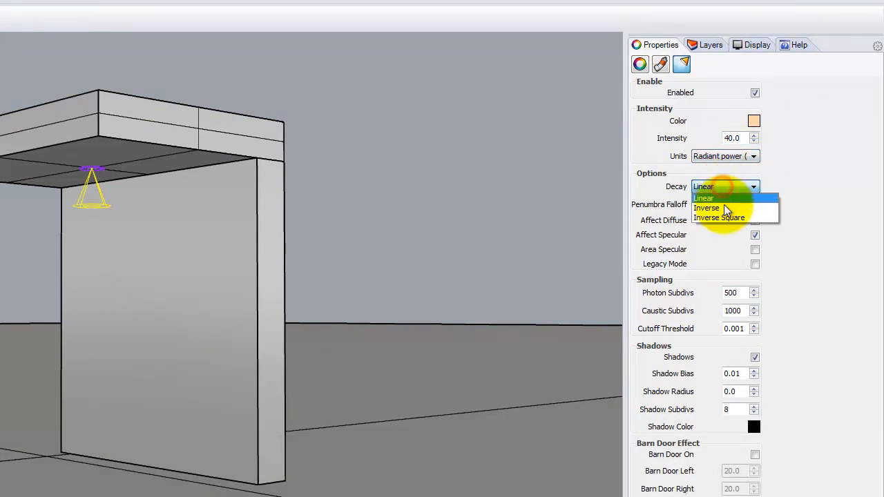
left_click(725, 214)
left_click(817, 187)
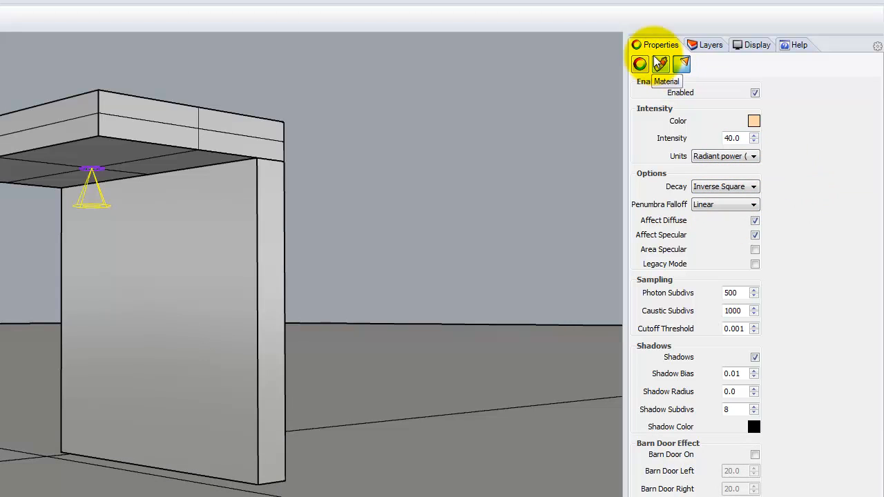
Hide the Light 3 layer, show the Light 4 layer, and bring up the Light 4 spot light's properties.
left_click(698, 44)
left_click(701, 125)
left_click(700, 137)
left_click(87, 205)
left_click(660, 45)
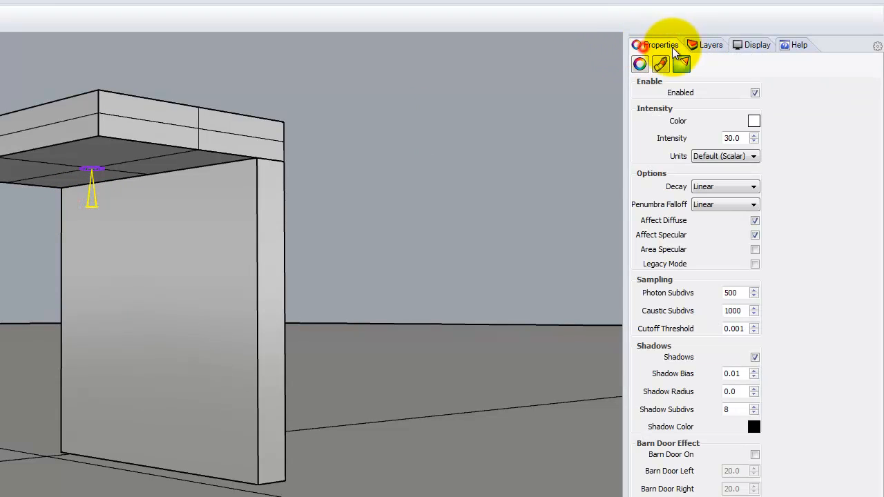
Set the Light 4 spot light's color to RGB 255, 214, 170.
left_click(754, 121)
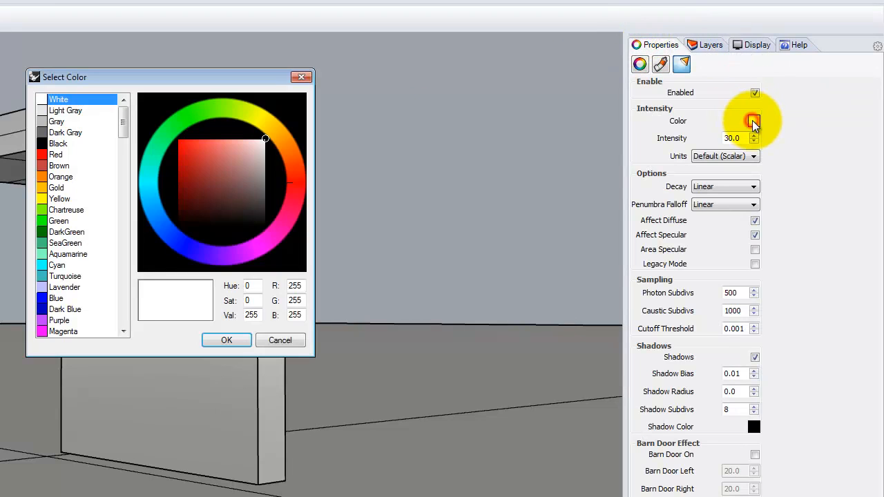
double_click(295, 300)
type("214")
key("Tab")
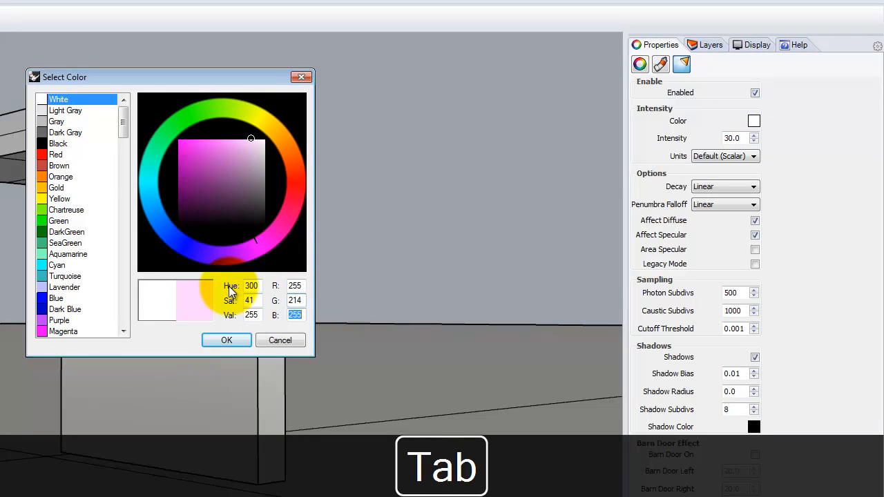
type("170")
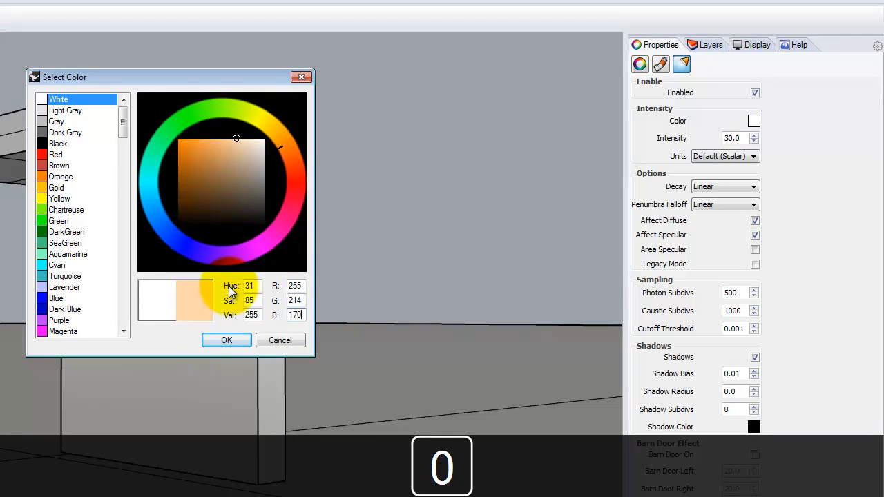
left_click(232, 341)
Give the Light 4 spot light an intensity of 40, Radiant power (W) units and Inverse Square decay.
double_click(737, 138)
type("40")
left_click(719, 155)
left_click(722, 197)
left_click(718, 186)
left_click(722, 217)
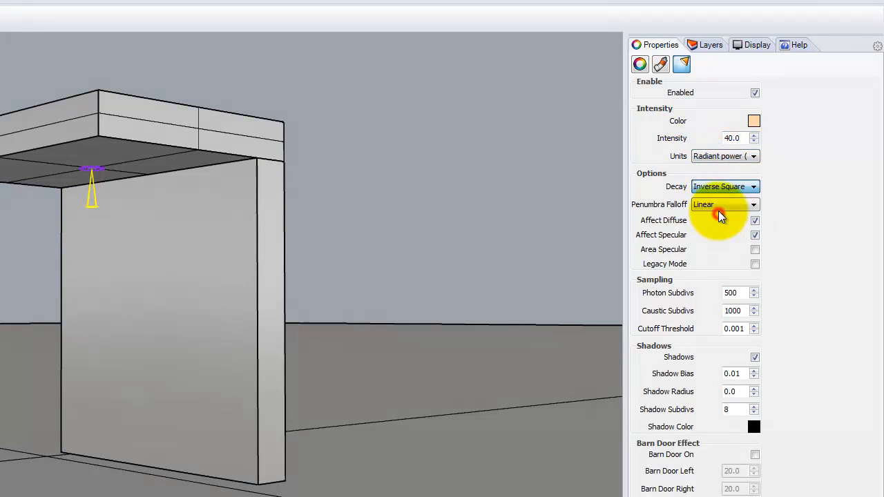
Hide the Light 4 layer, show Light 2, and render the scene in V-Ray, closing the frame buffer after viewing.
left_click(710, 46)
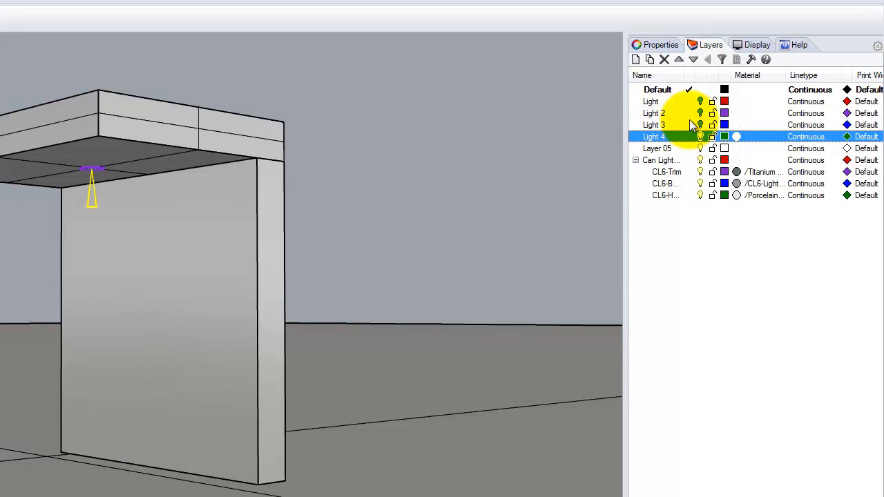
left_click(699, 136)
left_click(699, 112)
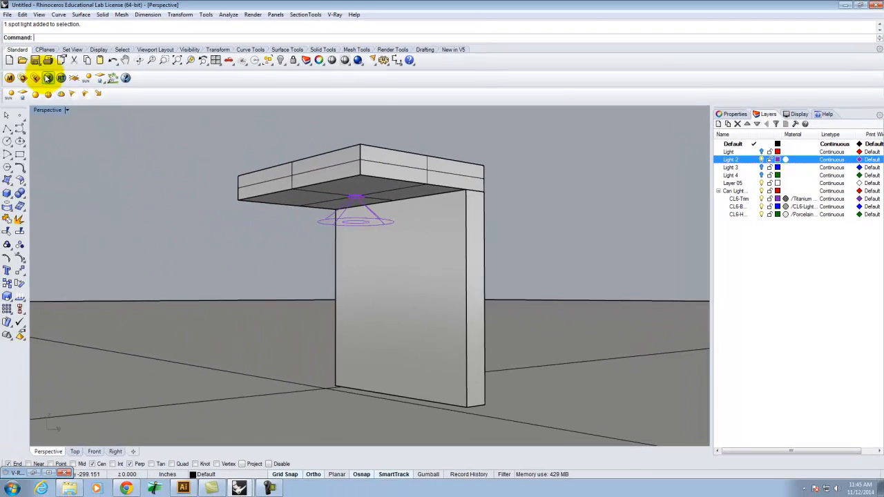
left_click(48, 78)
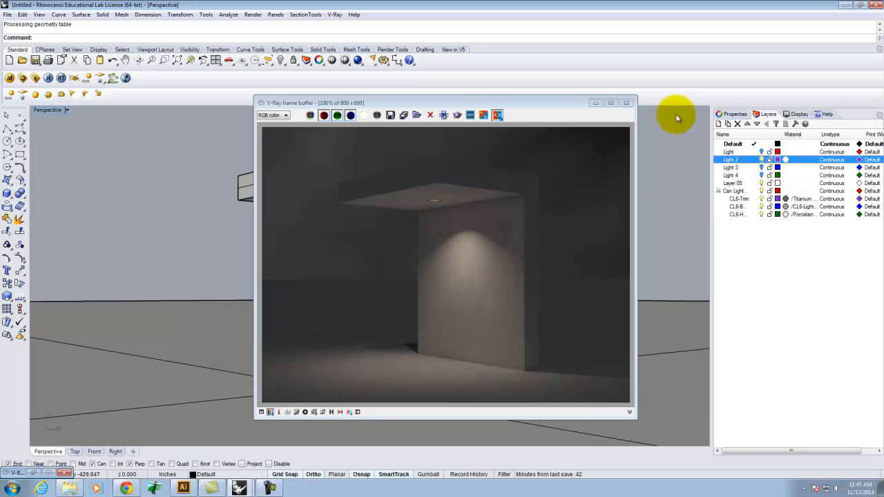
left_click(627, 103)
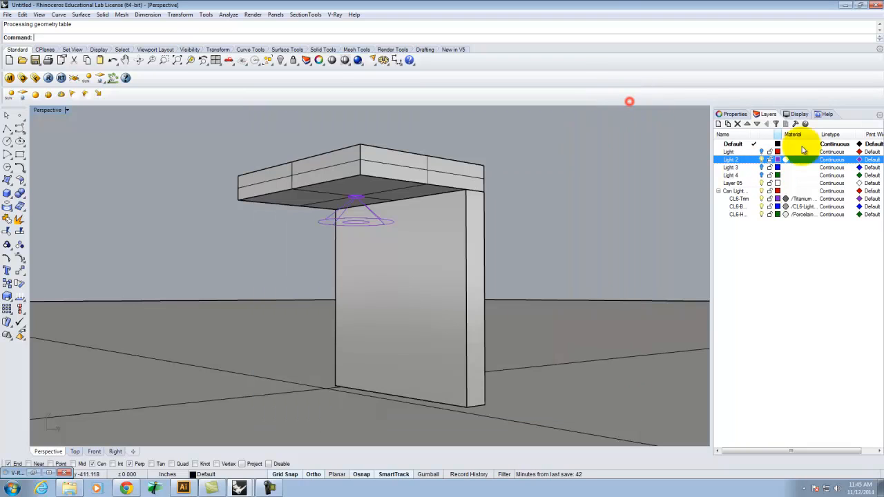
Switch the visible light layer from Light 2 to Light 3, render its spot light effect, and close the render.
left_click(763, 168)
left_click(763, 168)
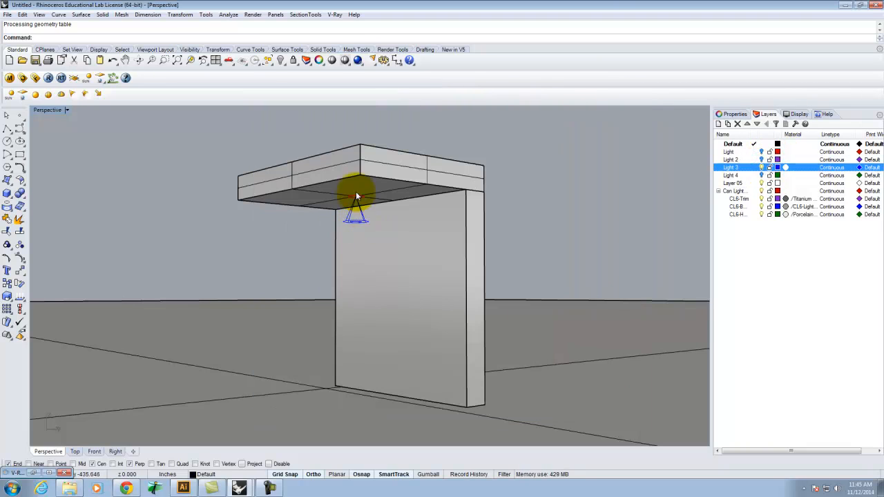
left_click(49, 79)
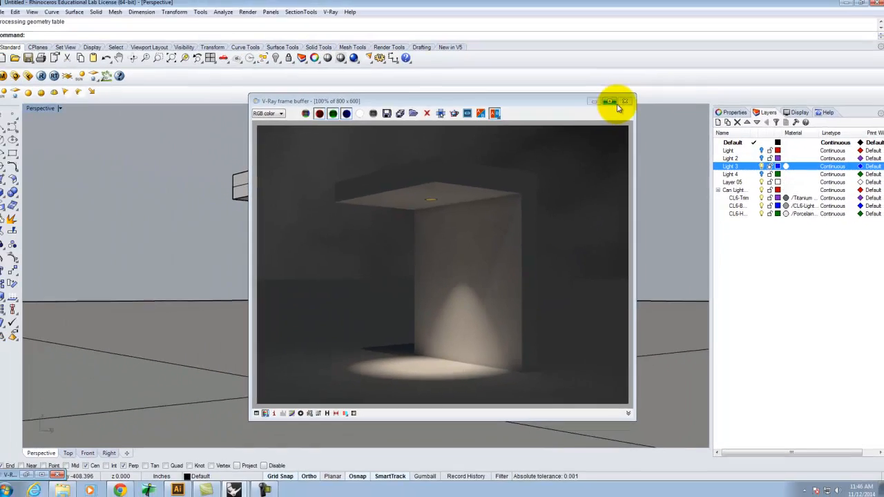
left_click(624, 102)
Switch the visible light layer from Light 3 to Light 4, render its narrow beam, and close the render.
left_click(762, 167)
left_click(762, 175)
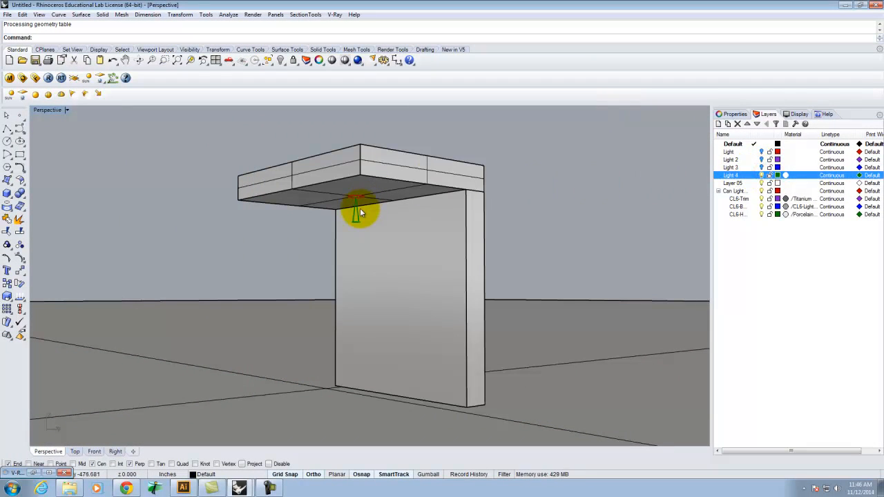
left_click(49, 78)
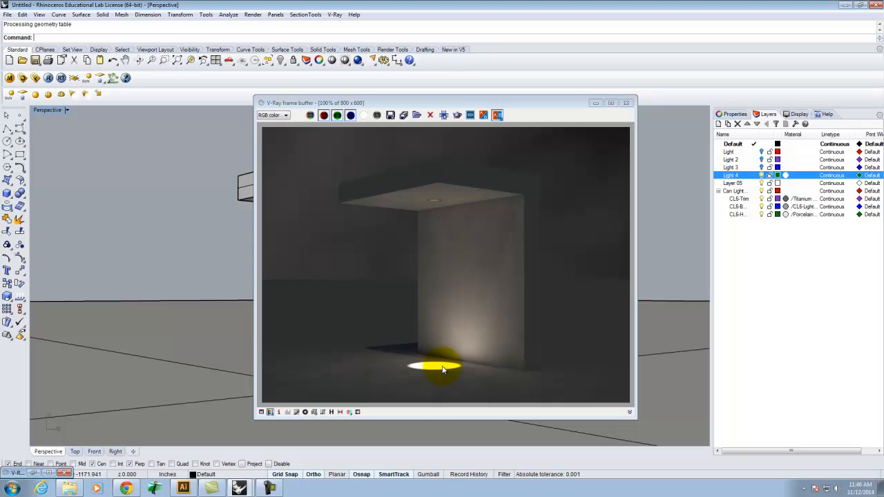
left_click(626, 102)
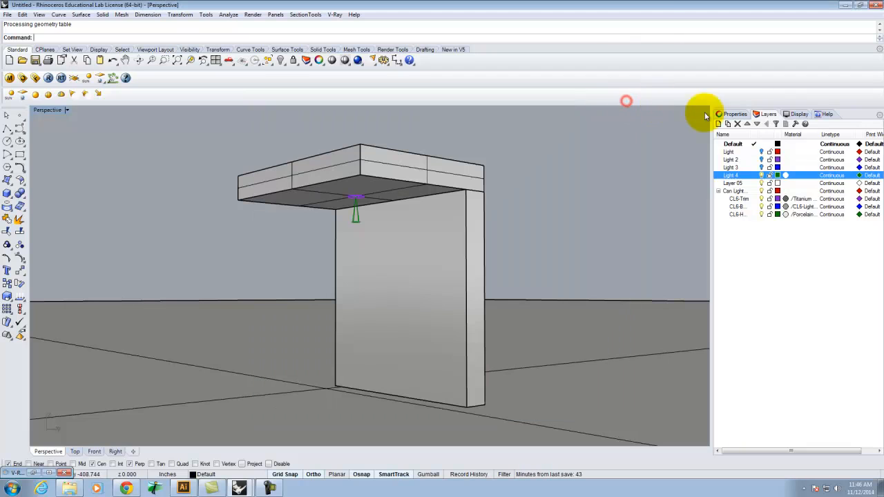
Show the original Light layer, hide Light 4, and render the scene with that spot light.
left_click(759, 152)
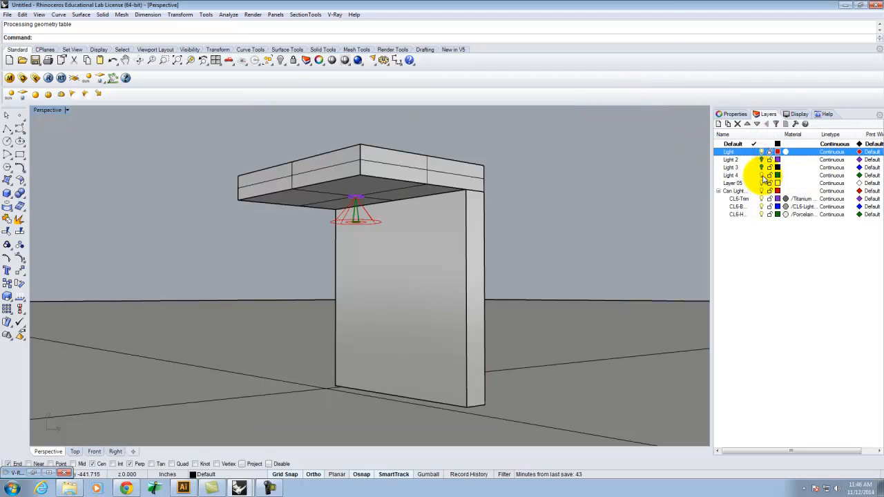
left_click(763, 175)
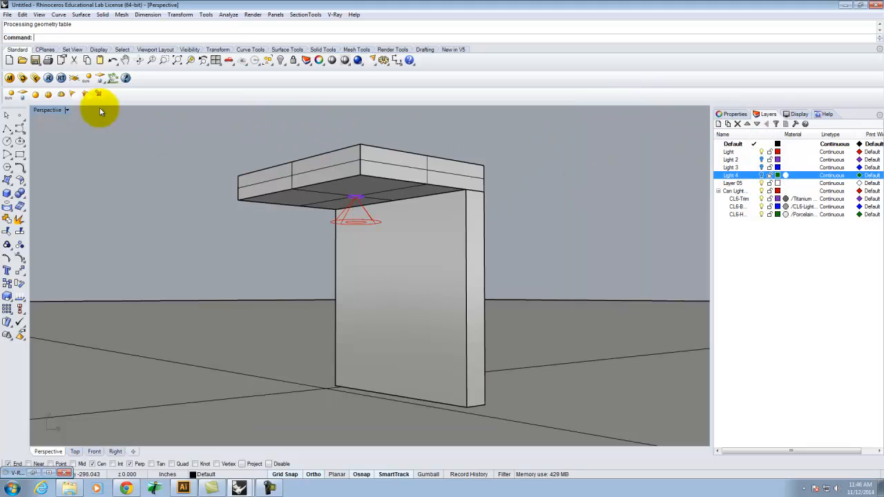
left_click(49, 77)
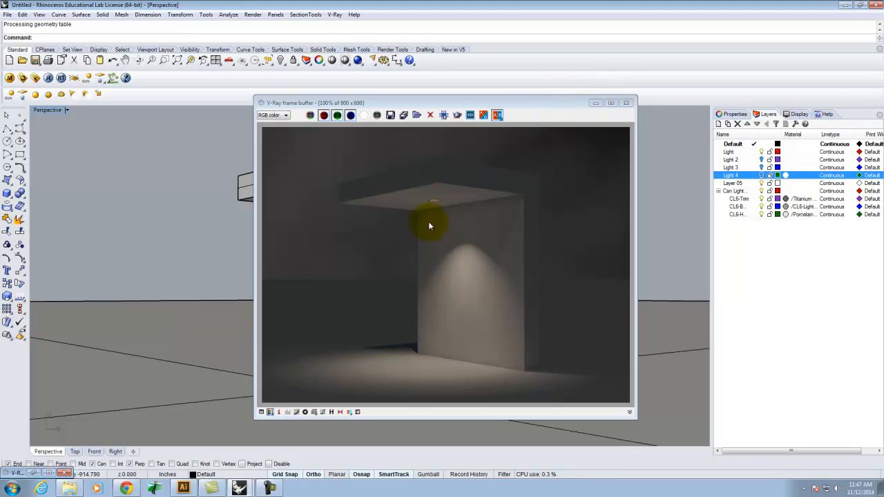
Launch a second Rhinoceros 5 (64-bit) session with the Large Objects - Inches template.
left_click(12, 489)
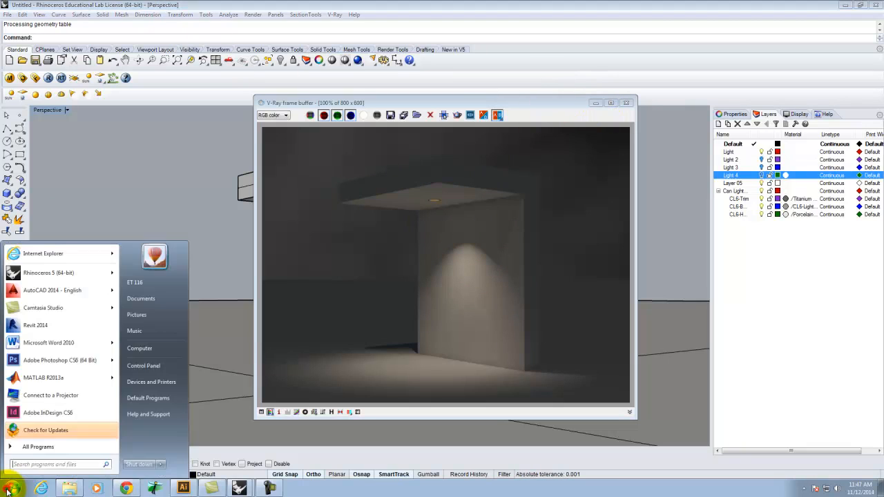
left_click(33, 274)
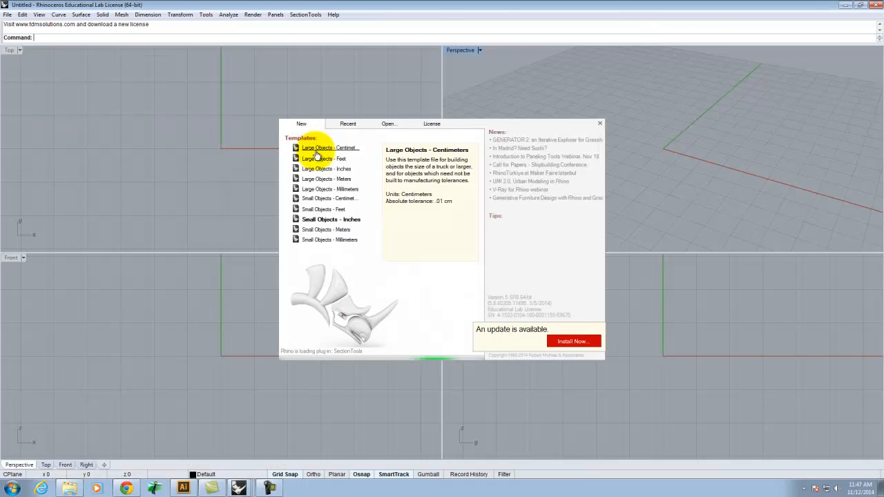
left_click(326, 169)
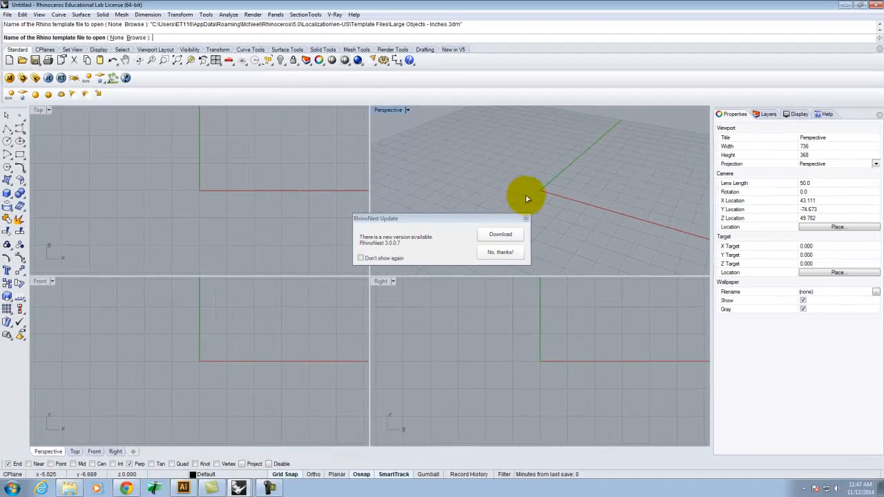
Maximize the Perspective viewport and draw a box from 0,0 with a 4" by -0.5" base and a 6" height.
left_click(500, 252)
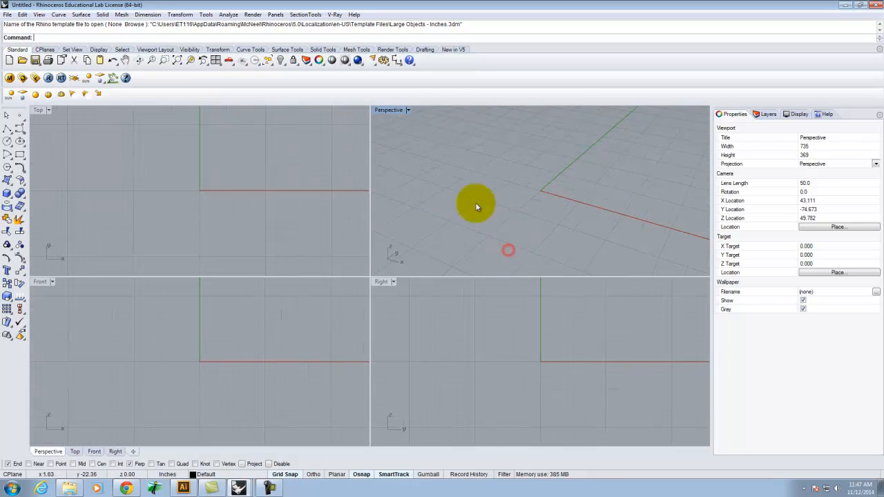
double_click(385, 111)
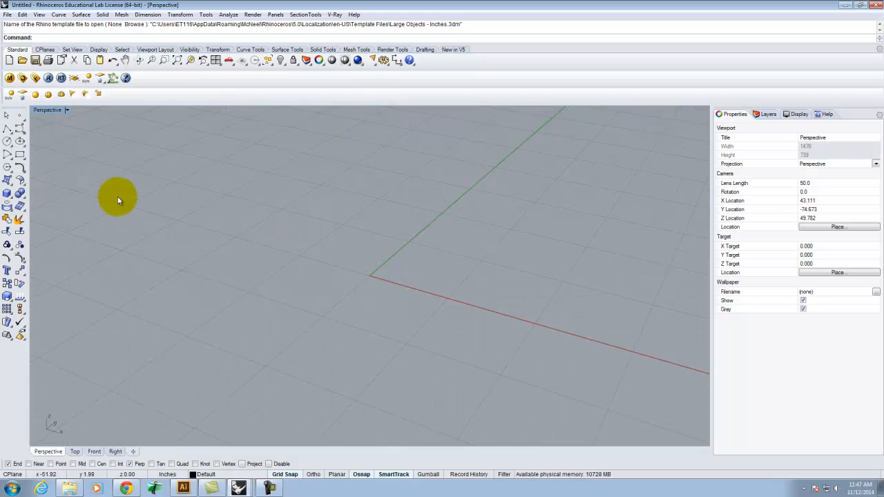
left_click(7, 193)
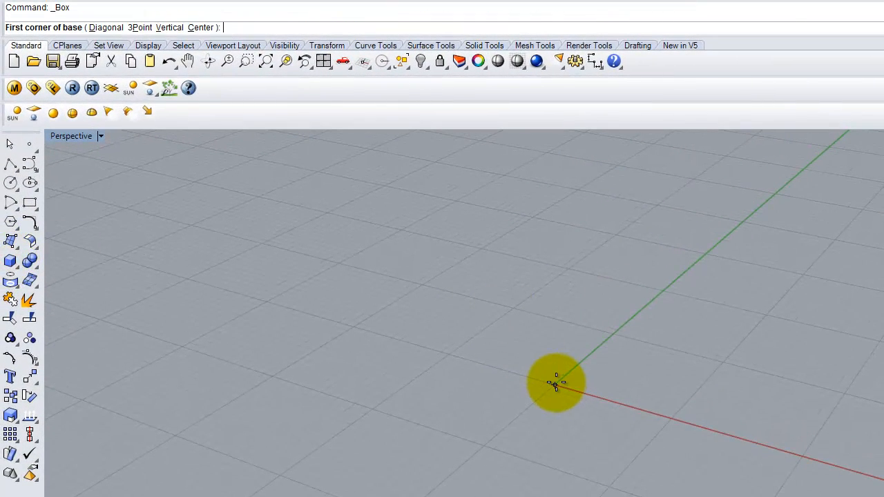
type("0,0")
key("Return")
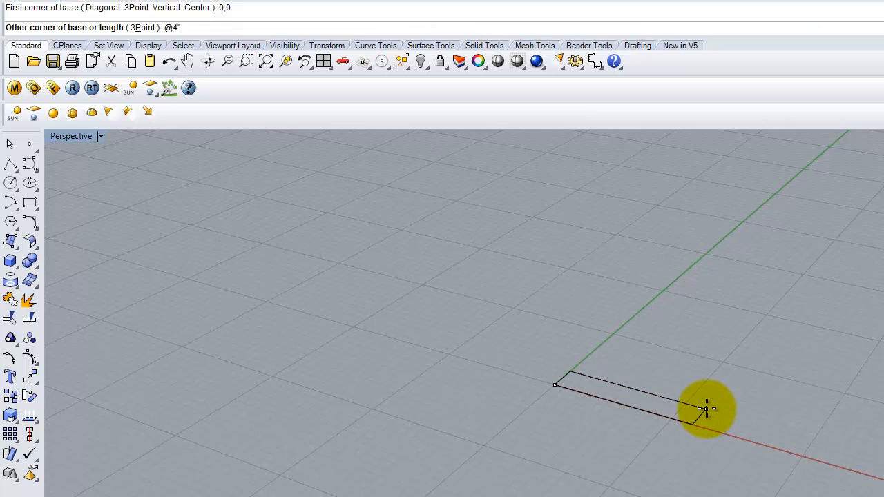
type(".5\"")
key("Return")
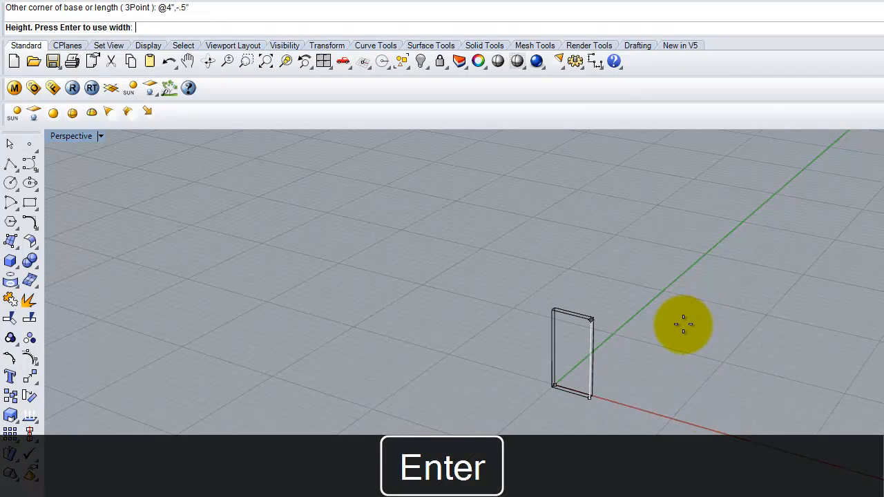
type("6\"")
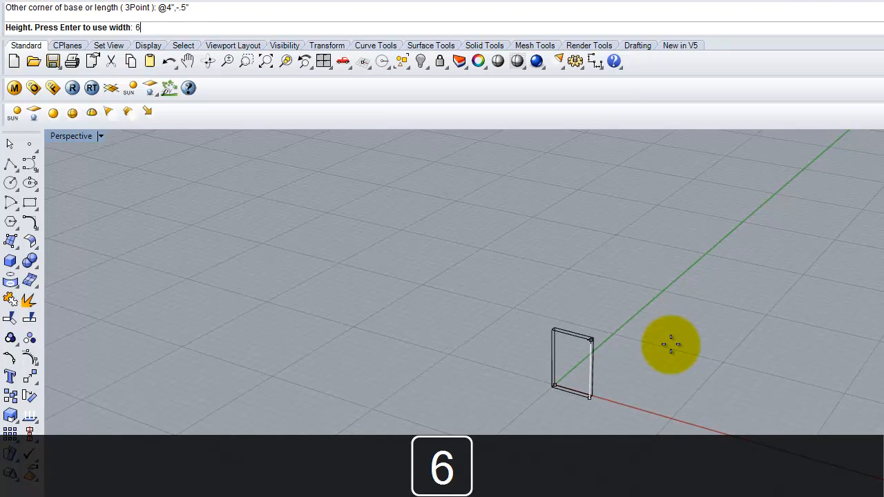
key("Return")
scroll(557, 363, "up", 3)
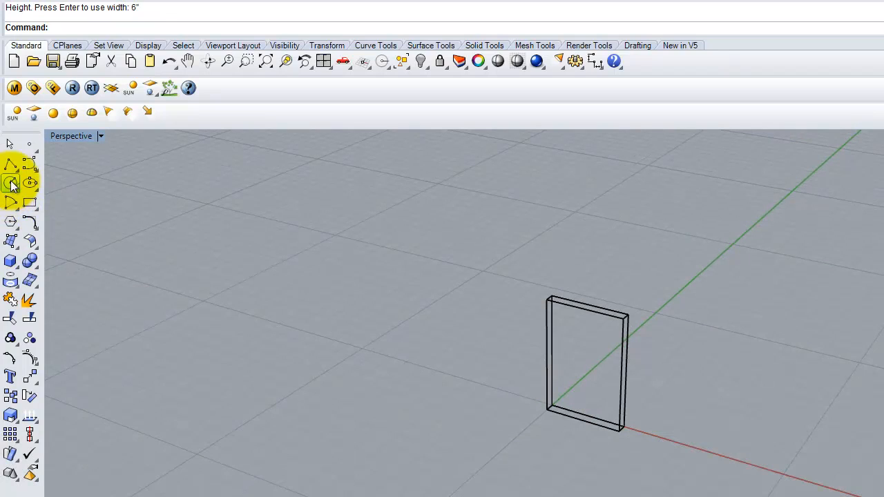
Draw a solid cylinder of 2" diameter and 1" height based at the box's lower front corner on the X-axis side.
left_click(11, 264)
left_click(53, 268)
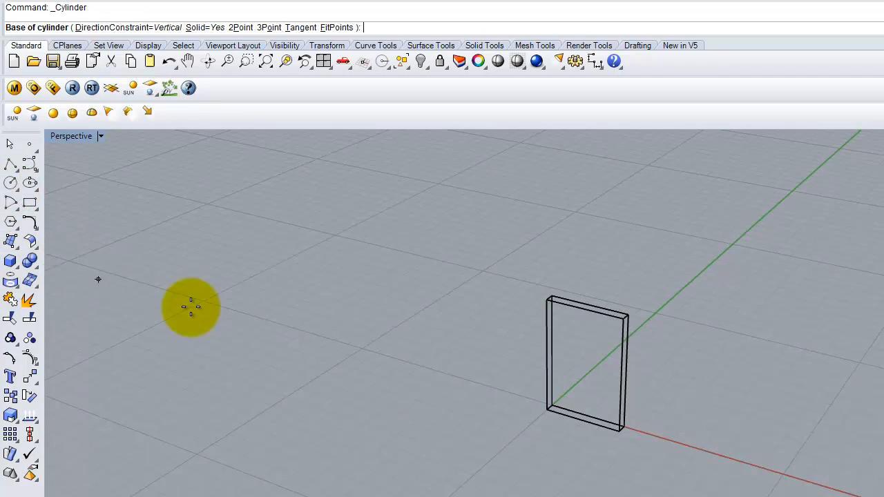
left_click(620, 433)
type("d")
key("Return")
type("2\"")
key("Return")
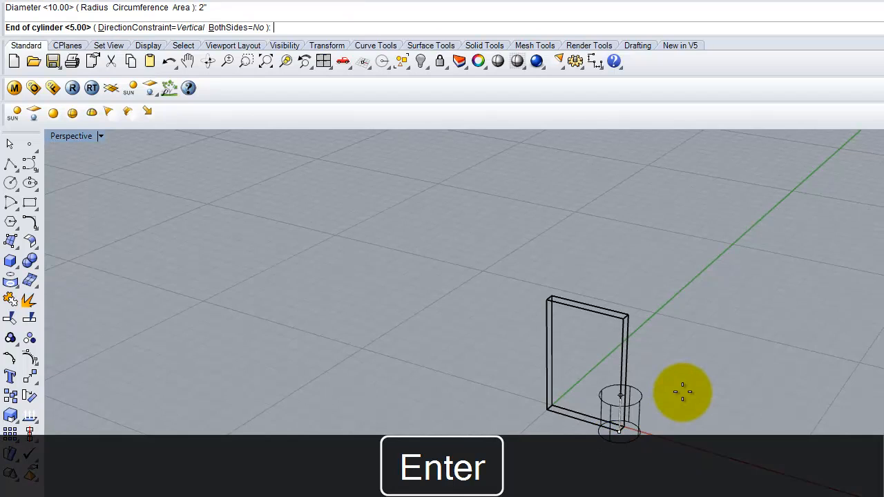
type("1")
key("Return")
Enable the Mid, Cen and Quad snaps and move the cylinder's rim to the midpoint of the box's bottom front edge.
left_click(620, 423)
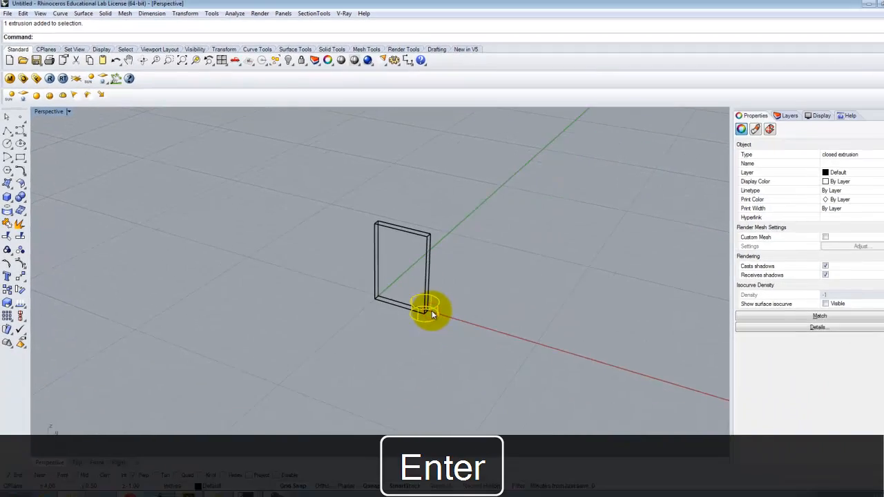
type("Move")
key("Return")
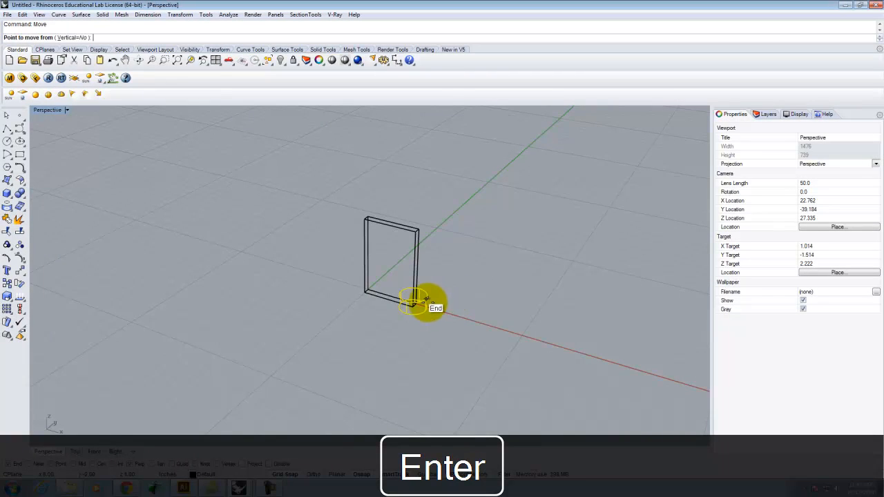
right_click_drag(448, 306, 382, 333)
left_click(372, 331)
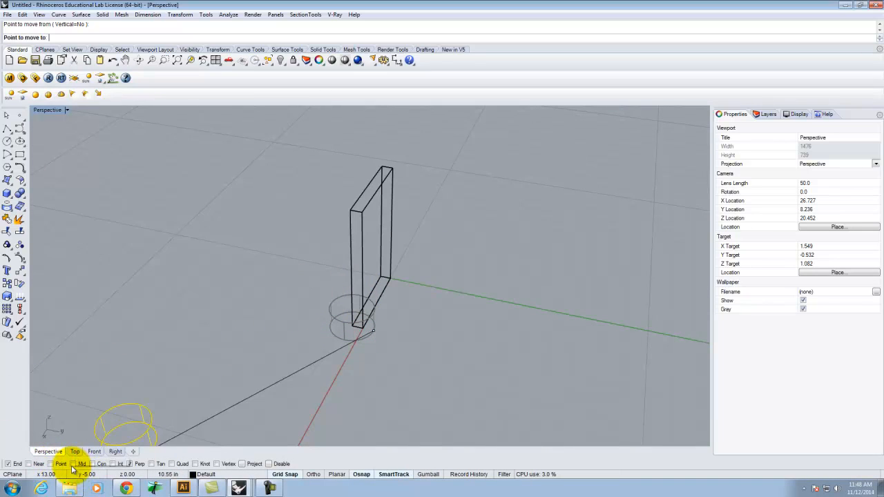
left_click(73, 464)
left_click(93, 464)
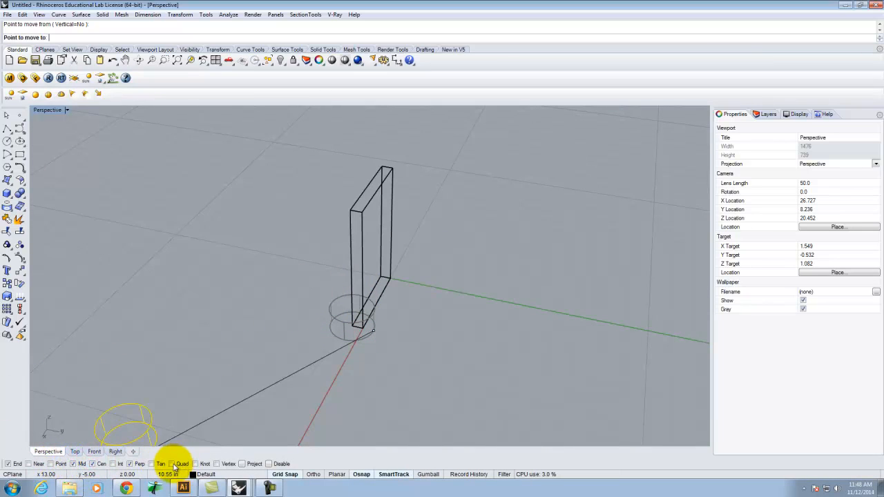
left_click(371, 304)
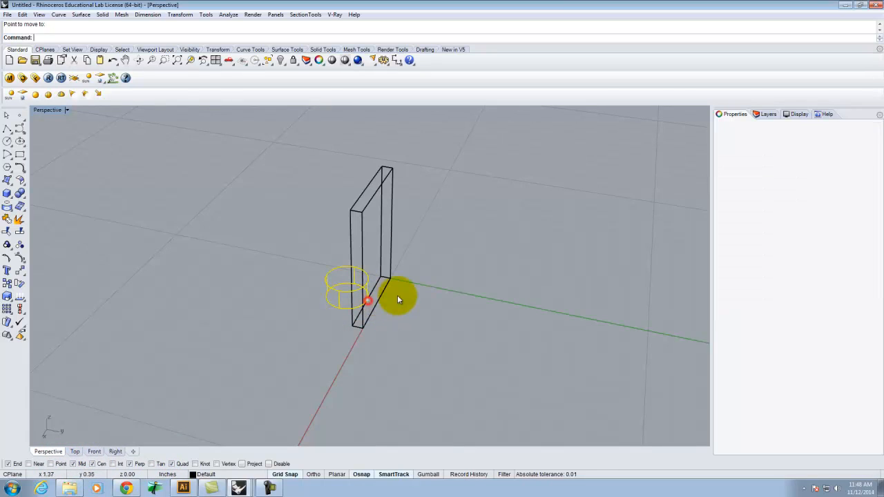
Move the cylinder 1" straight out from the front face of the box.
key("Return")
left_click(464, 315)
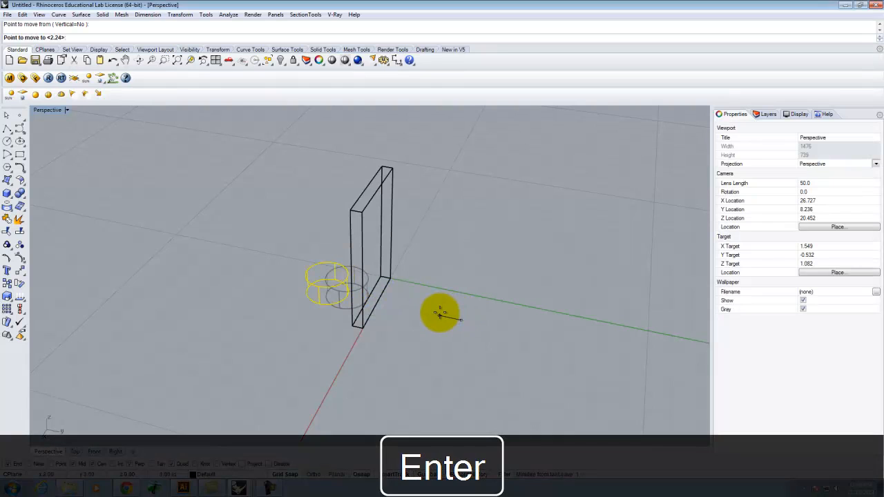
type("1")
key("Return")
right_click_drag(439, 319, 315, 280)
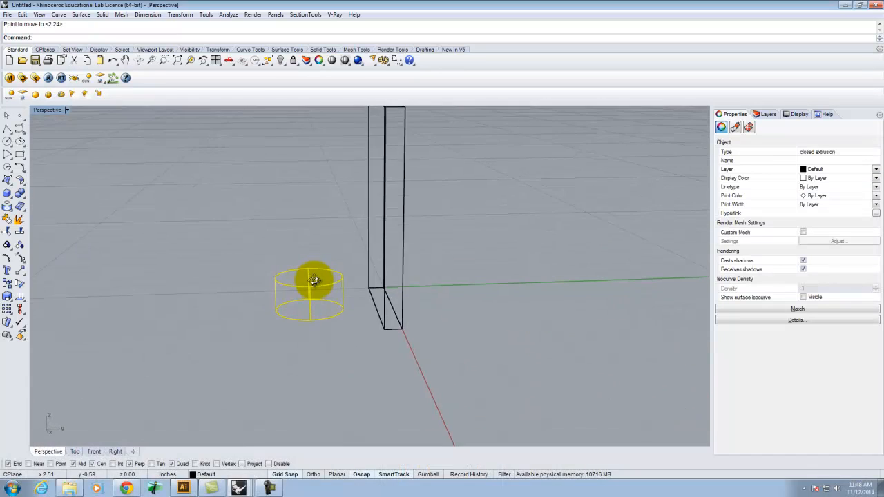
Draw a second solid cylinder of 0.5" diameter and 2" height based at the box's lower front corner.
left_click(6, 197)
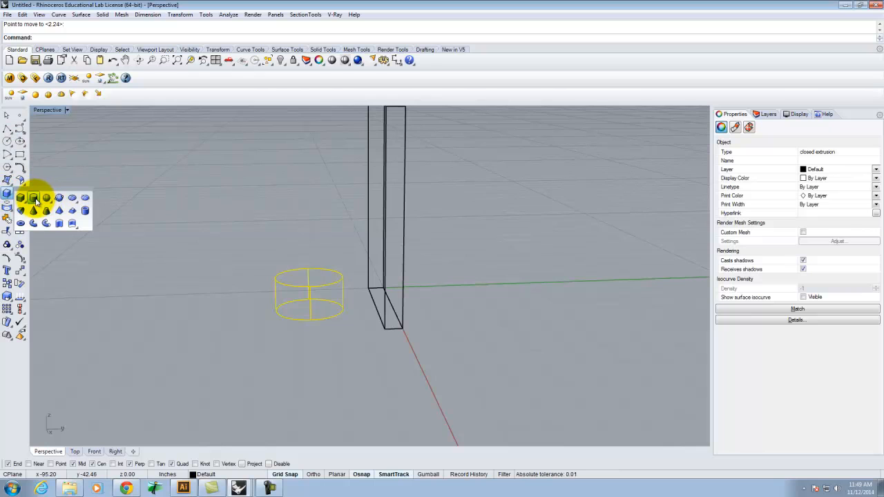
left_click(34, 203)
right_click_drag(357, 306, 437, 324)
left_click(444, 314)
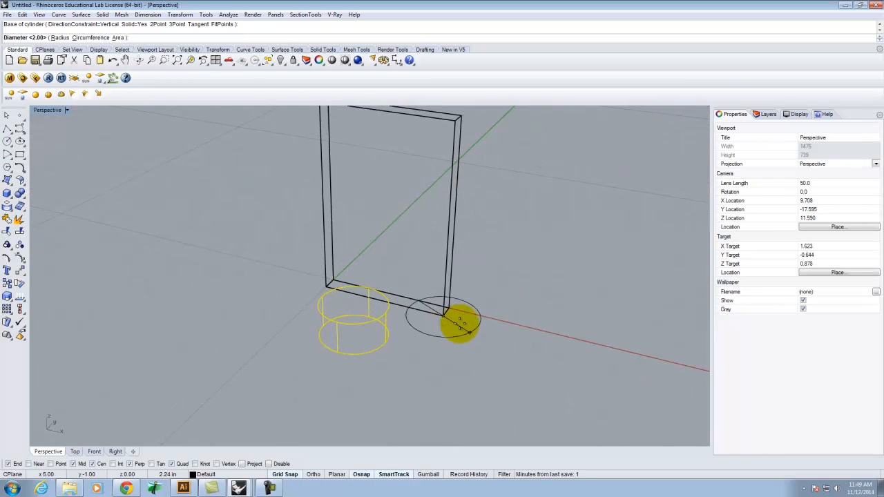
type("d")
key("Return")
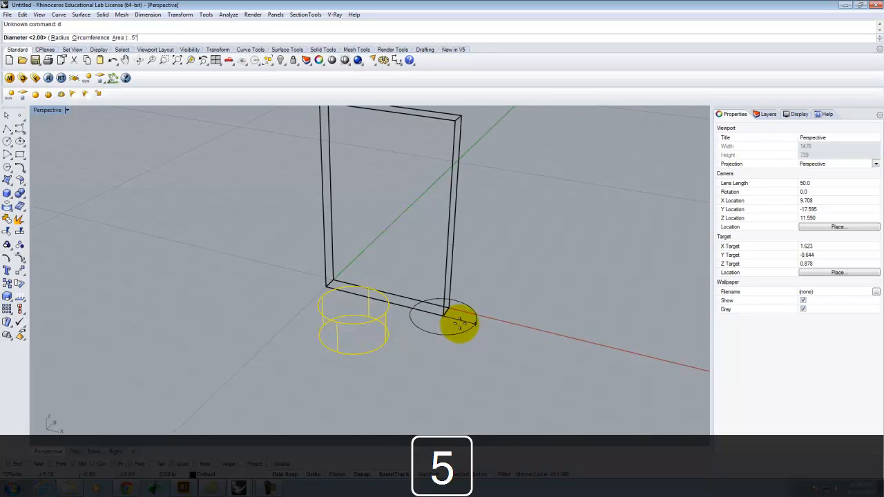
type(".5")
key("Return")
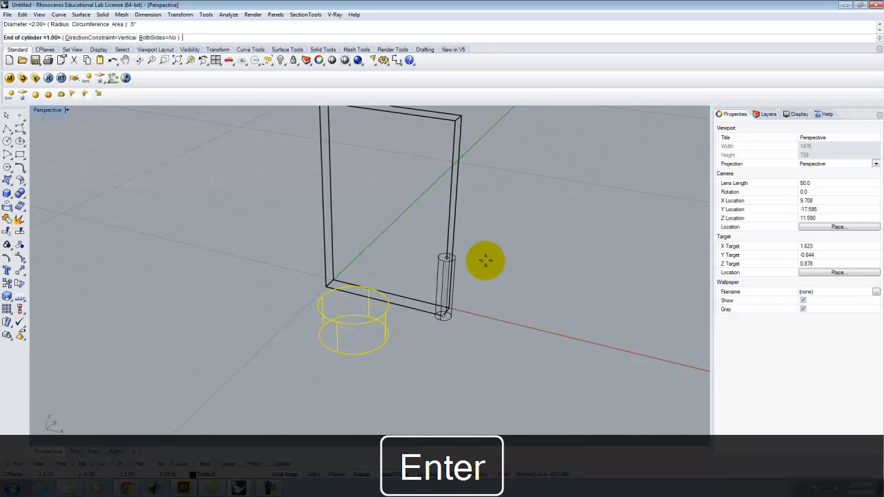
type("2")
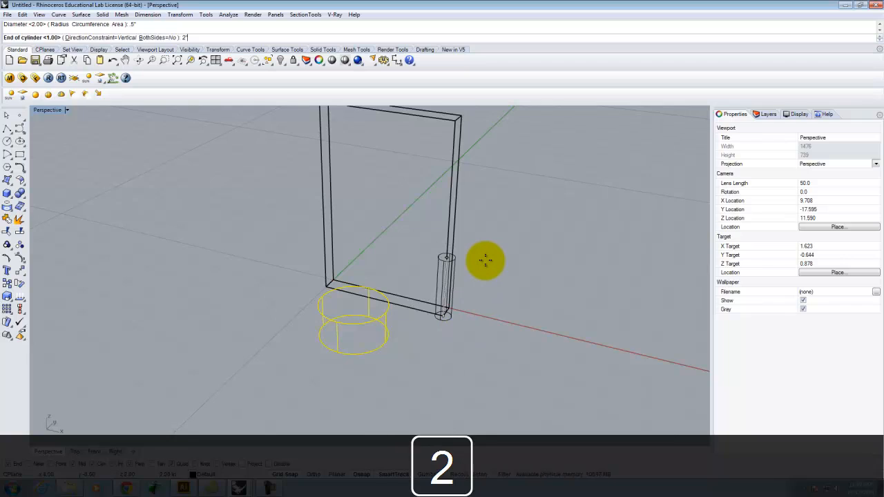
key("Return")
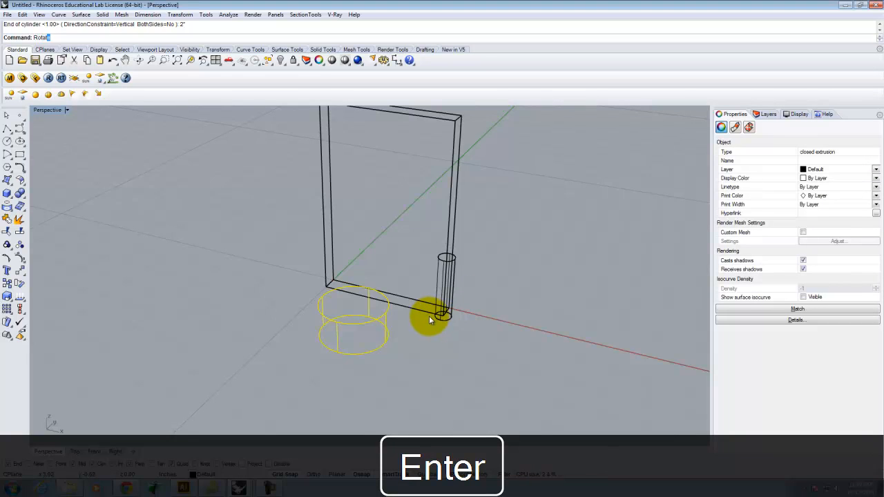
key("Return")
left_click(442, 315)
left_click(530, 340)
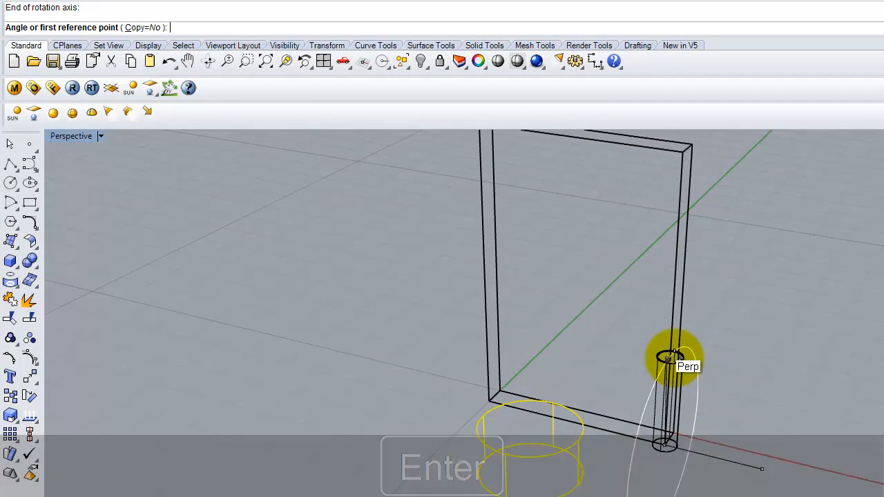
left_click(683, 151)
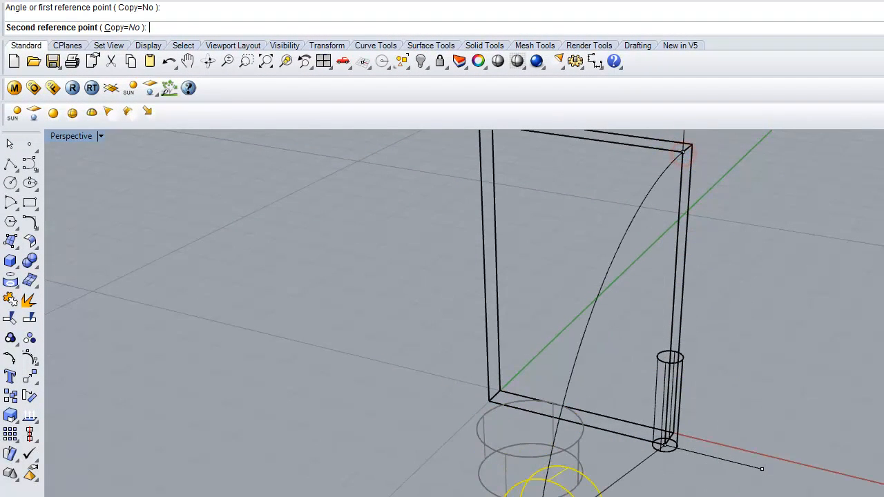
key("Escape")
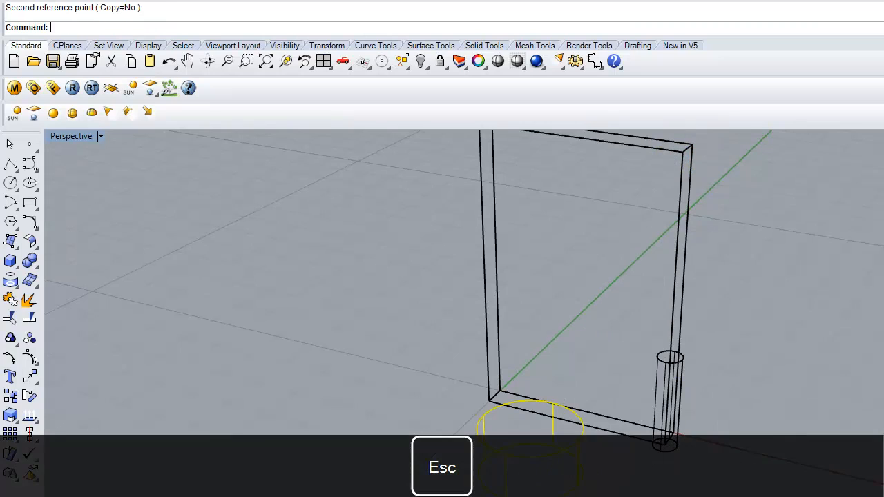
Rotate the small cylinder in 3D about the box's bottom front edge from vertical to horizontal, pointing away from the box.
left_click(659, 366)
right_click(660, 362)
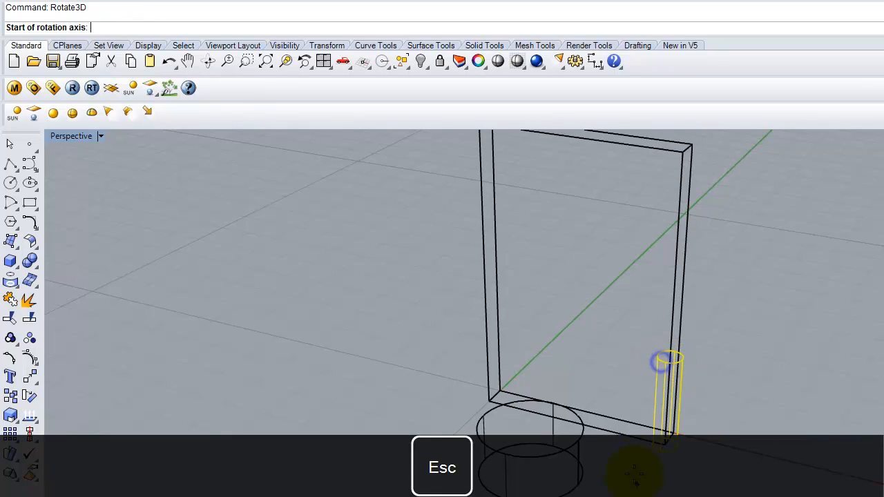
left_click(665, 446)
left_click(865, 493)
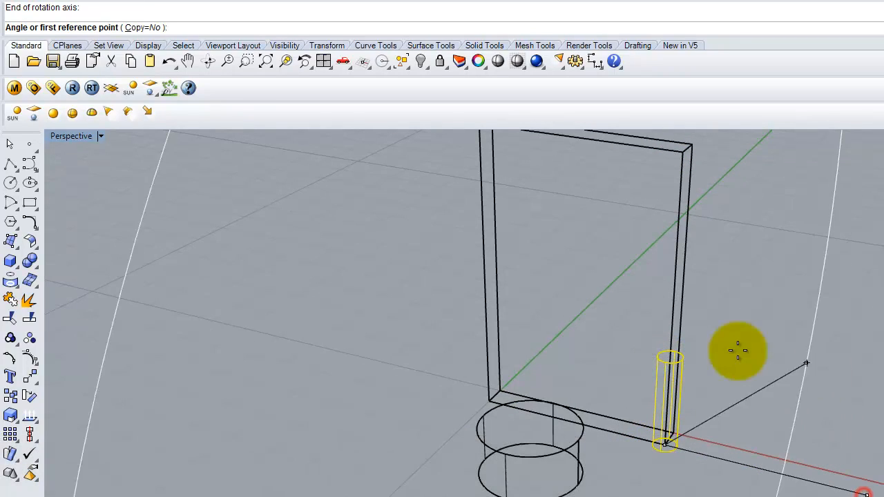
left_click(683, 151)
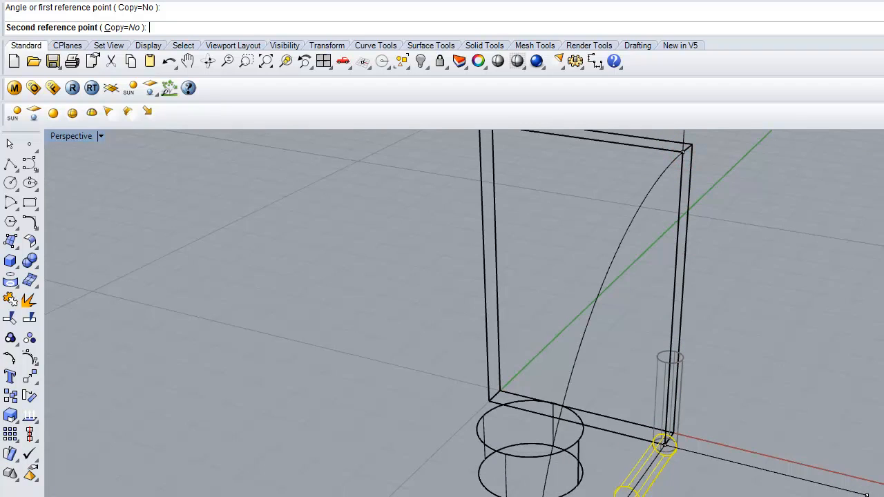
left_click(630, 496)
Move the small horizontal cylinder by its outer end to the large cylinder's top rim on the side facing the box.
type("move")
key("Return")
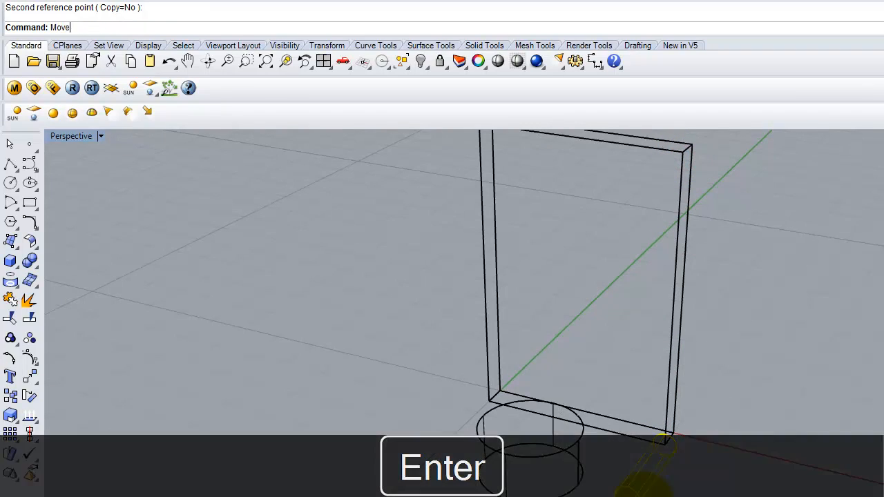
left_click(625, 486)
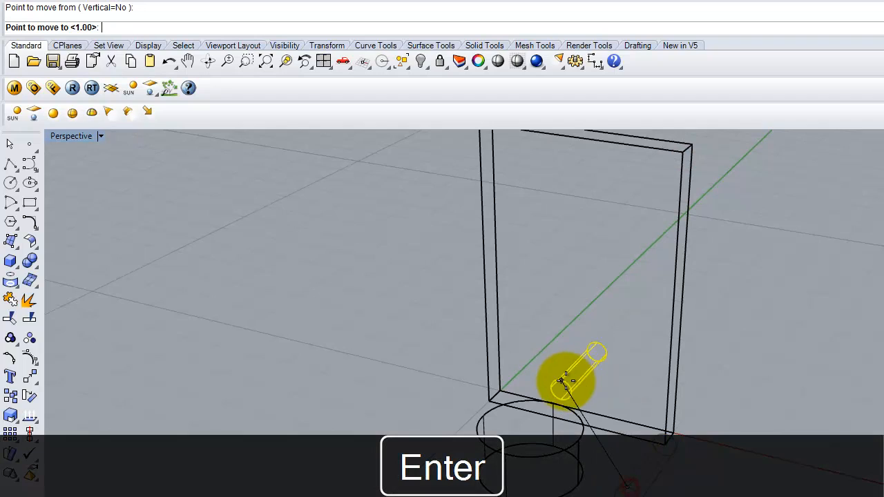
Move the small cylinder 0.5" horizontally away from the box and raise it 0.5" vertically.
key("Return")
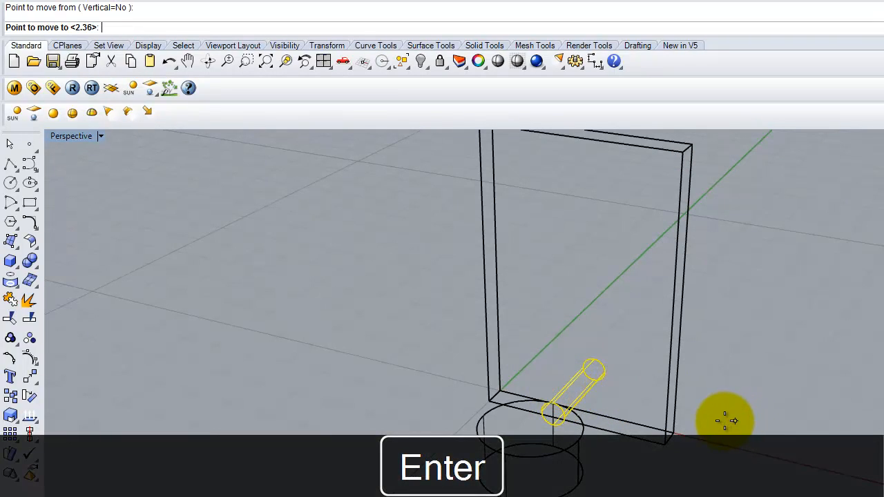
key("Delete")
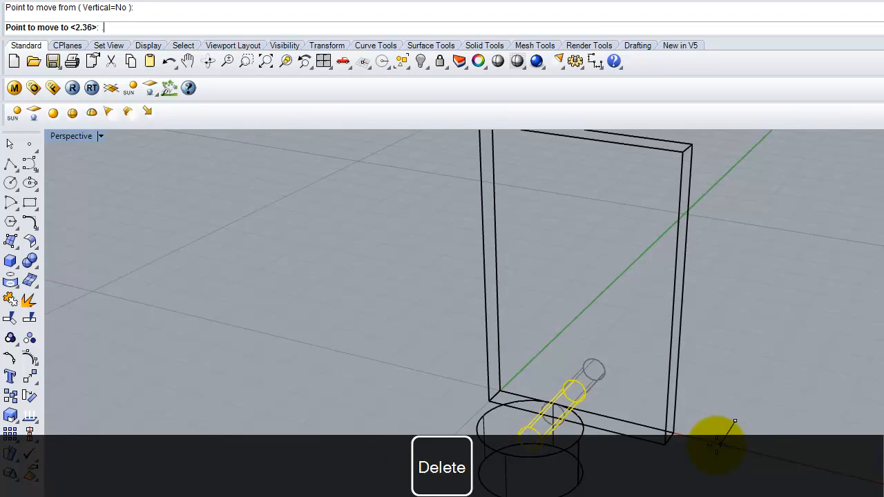
type(".5")
key("Return")
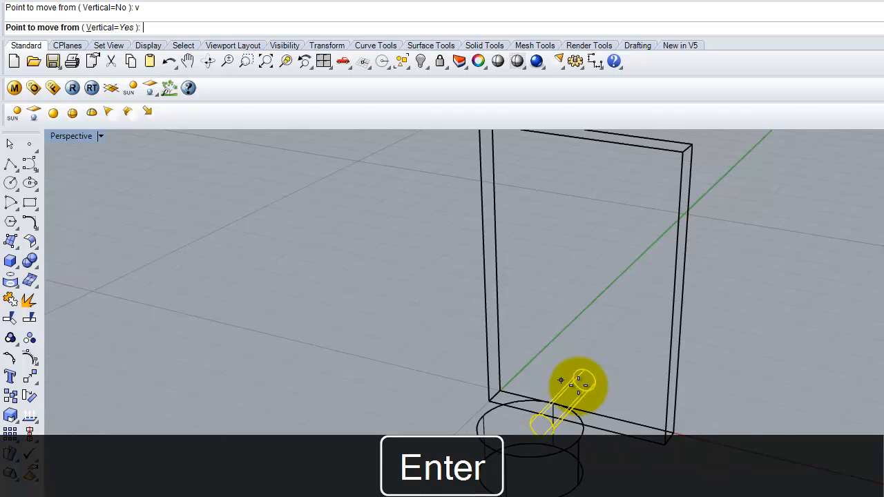
left_click(840, 421)
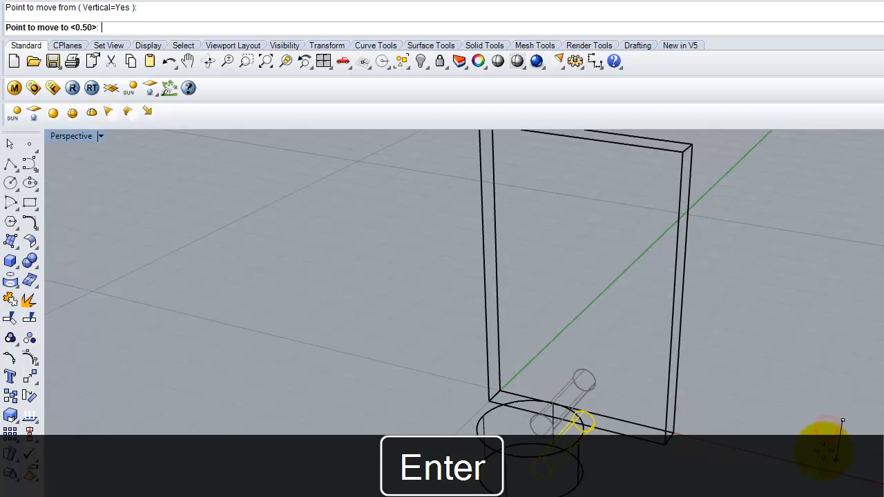
type(".5")
key("Return")
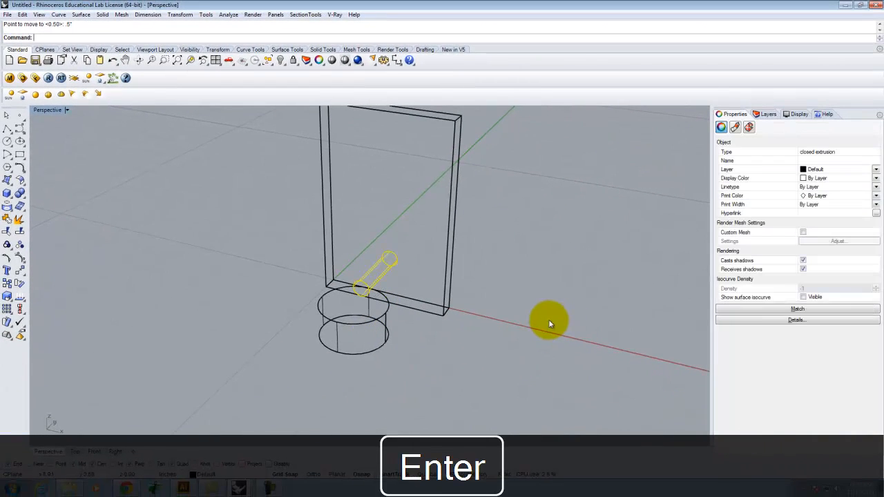
Move the small horizontal cylinder 0.75" vertically downward.
mouse_move(526, 336)
right_mouse_down()
mouse_move(454, 283)
mouse_move(454, 299)
right_mouse_up()
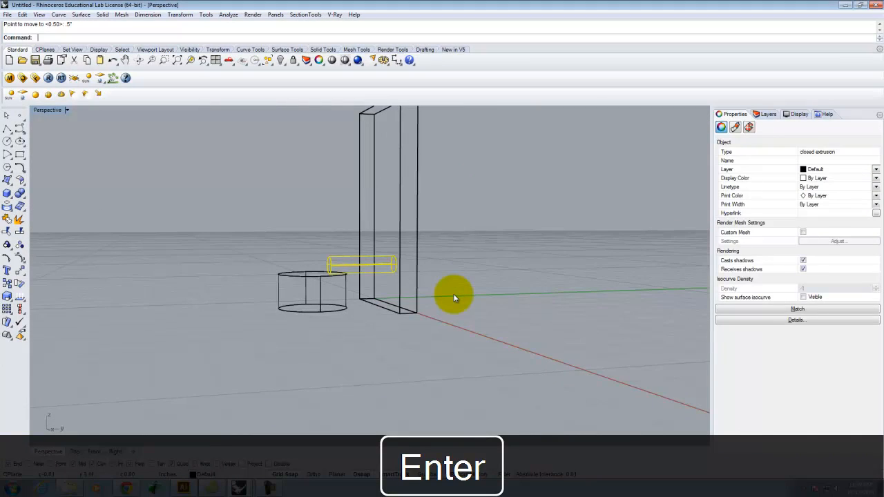
type("v")
key("Return")
left_click(470, 303)
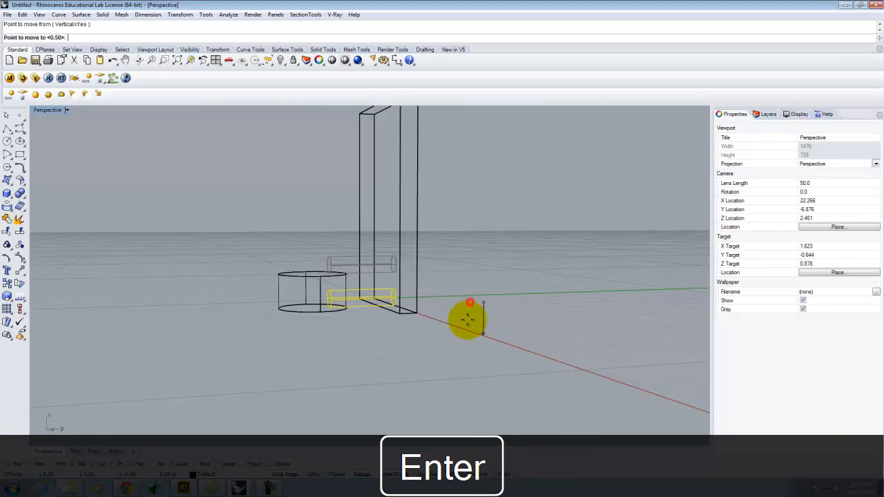
key("Delete")
type("7")
key("BackSpace")
type("-.75\"")
key("Return")
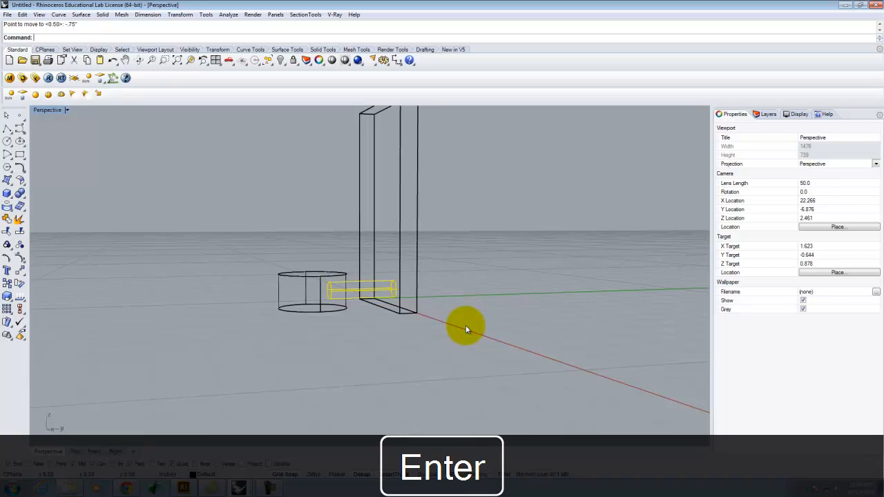
left_click(466, 326)
Move the large and small cylinders together 5" vertically upward along the box.
right_click_drag(320, 292, 308, 346)
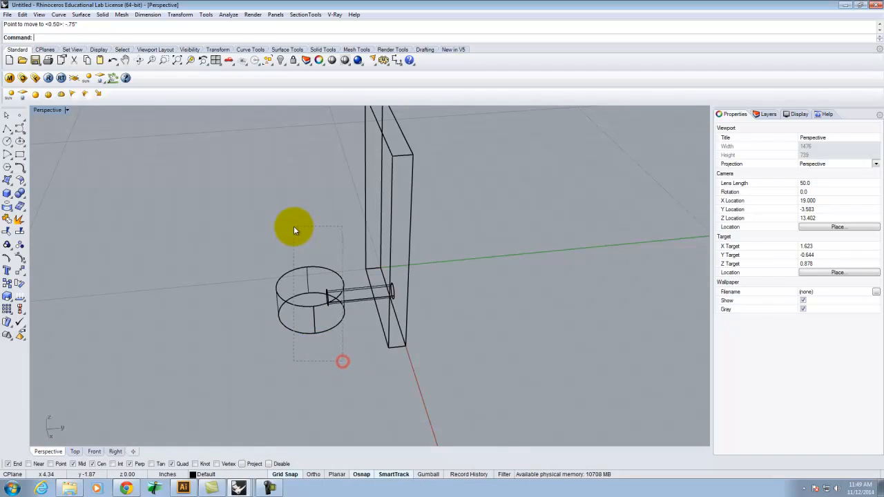
left_click_drag(294, 226, 293, 226)
type("ove")
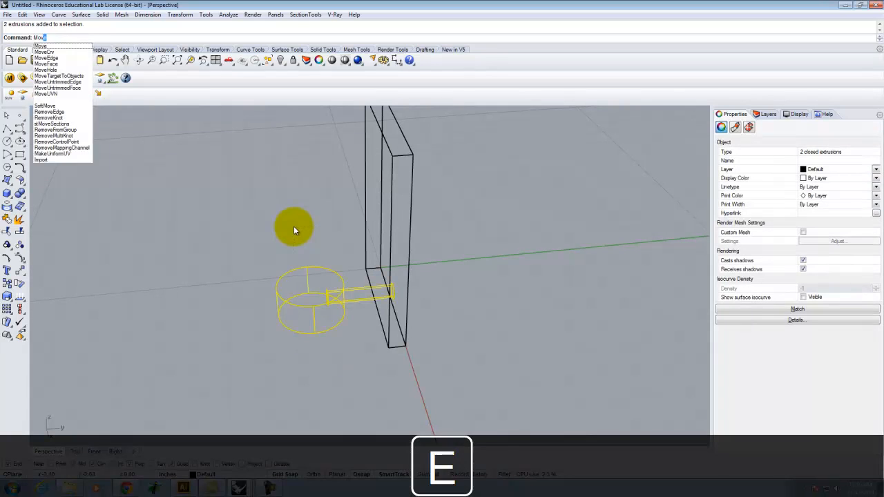
key("Return")
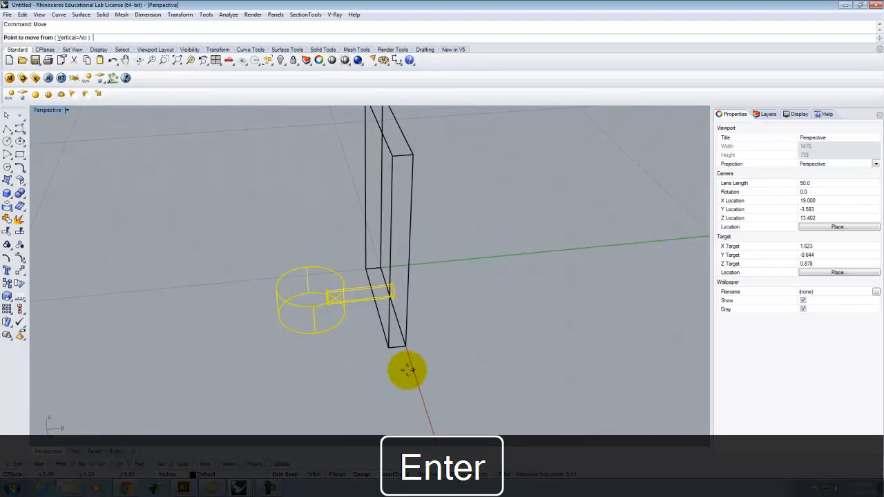
left_click(433, 379)
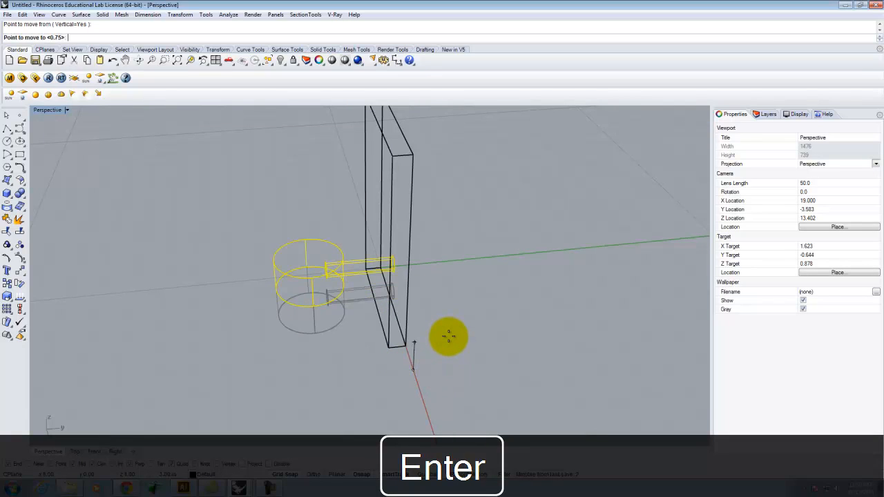
type("5\"")
key("Return")
left_click(449, 337)
right_click_drag(449, 300, 464, 247)
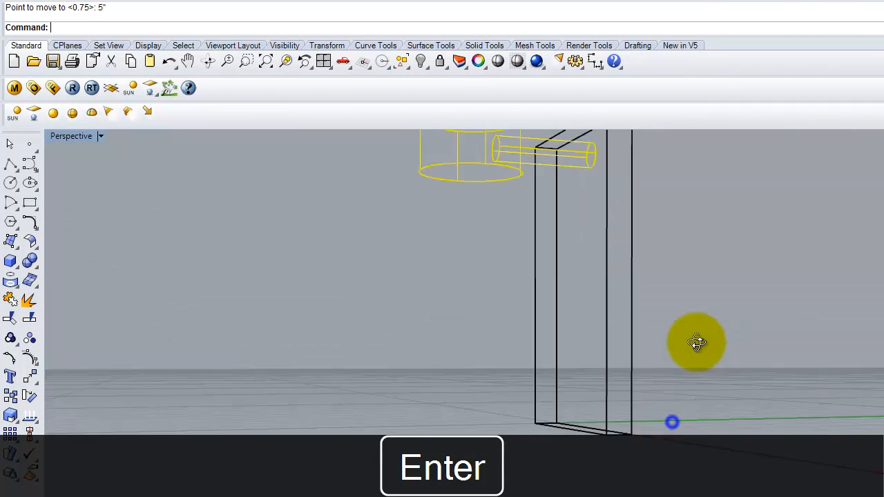
right_click_drag(697, 342, 628, 263)
key("Escape")
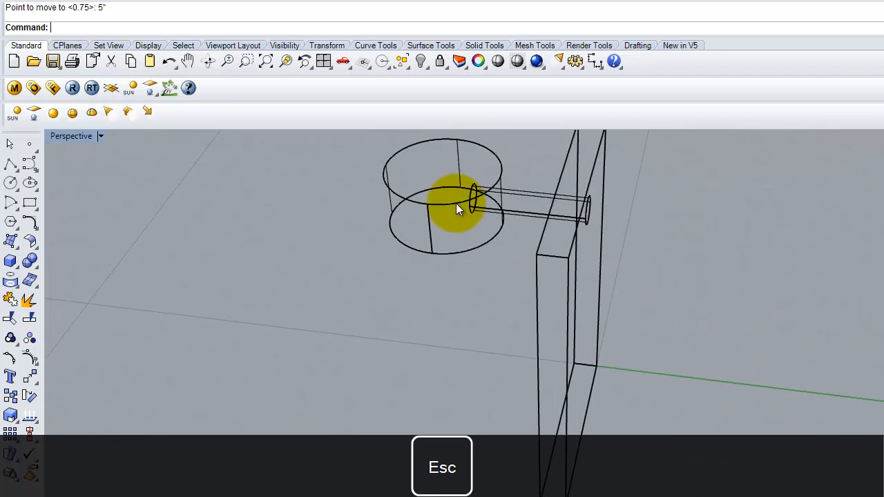
left_click(101, 137)
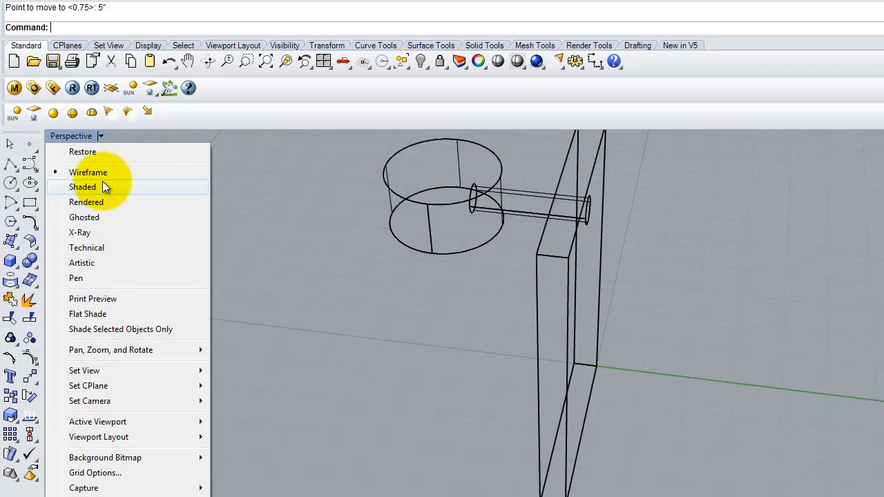
left_click(101, 174)
key("Escape")
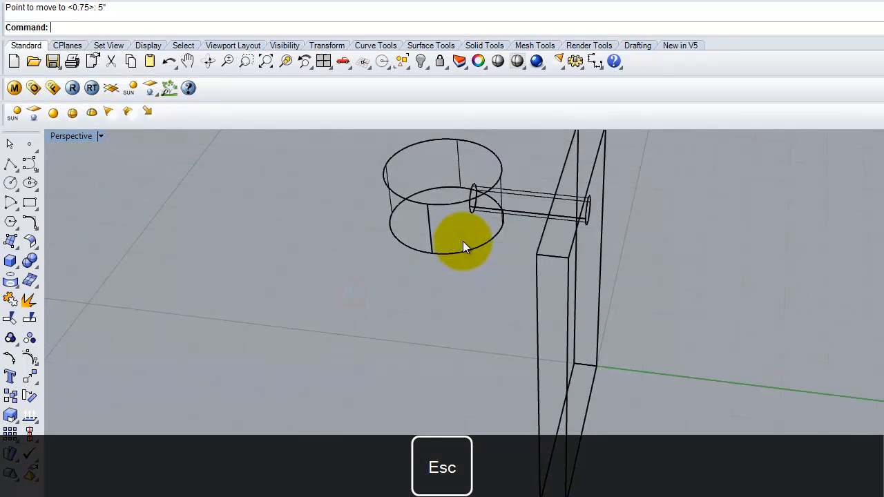
Trim the small cylinder's ends using the large cylinder and the box as cutters, and delete the leftover end disc at the box.
left_click(481, 248)
left_click(537, 268, "shift")
type("Trim")
key("Return")
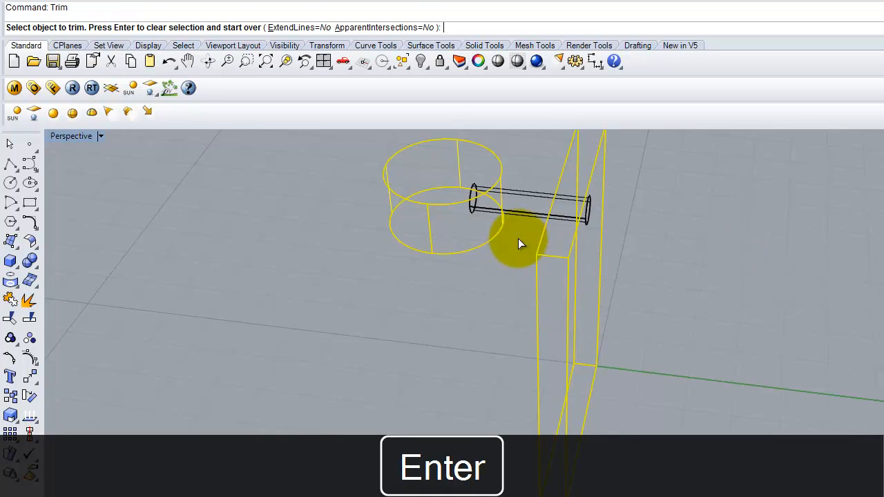
left_click(484, 213)
left_click(589, 215)
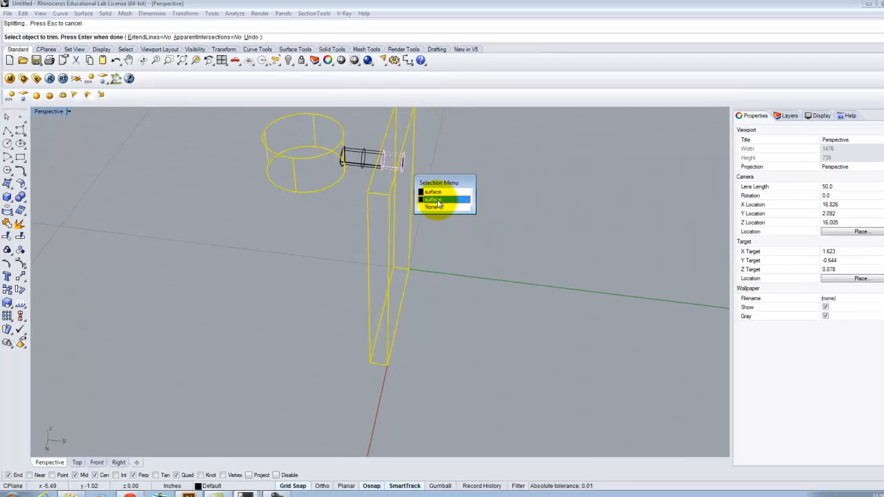
left_click(574, 237)
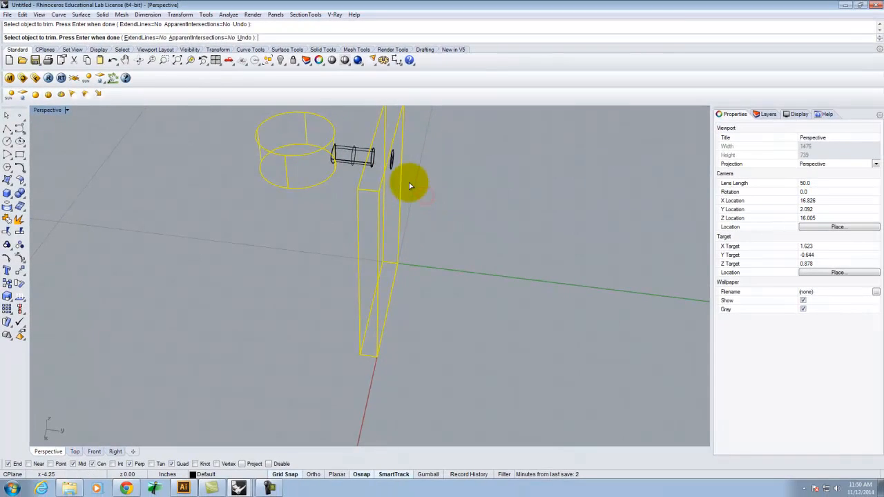
key("Escape")
left_click(393, 161)
key("Delete")
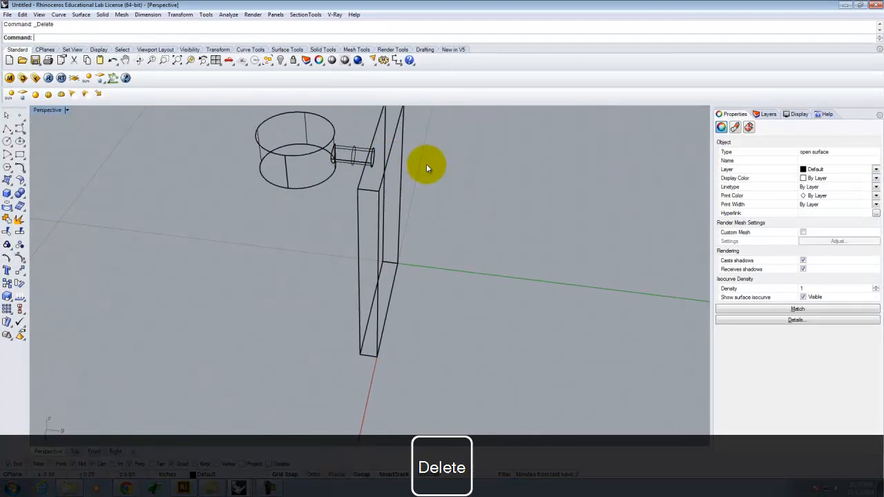
Switch the Perspective viewport to Shaded display mode.
left_click(66, 110)
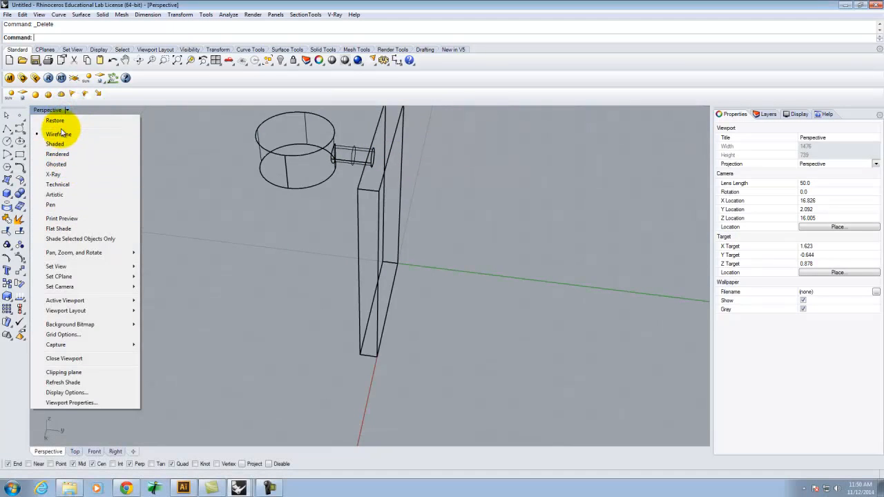
left_click(60, 144)
mouse_move(222, 280)
right_mouse_down()
mouse_move(349, 222)
mouse_move(207, 201)
mouse_move(297, 239)
right_mouse_up()
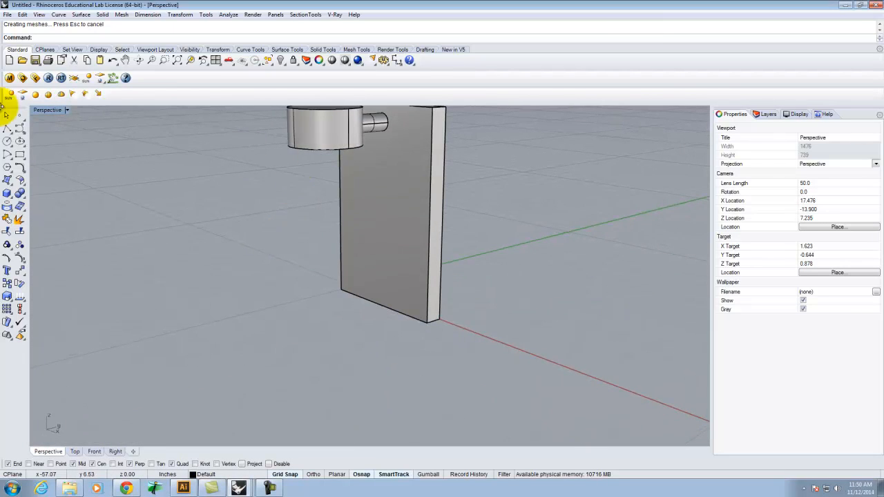
Draw a solid 2" diameter cylinder from the centre of the large cylinder's underside 5" down to the level of the box's bottom corner.
left_click_drag(9, 195, 47, 211)
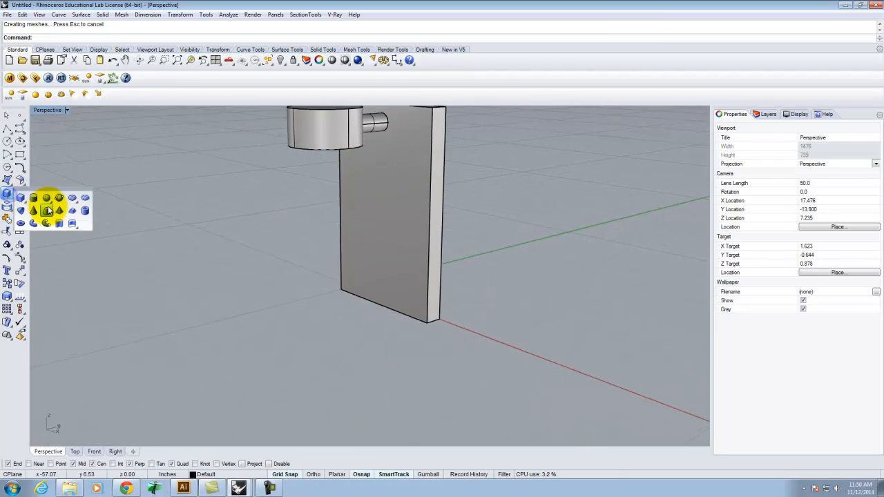
left_click(36, 201)
right_click_drag(367, 259, 346, 201)
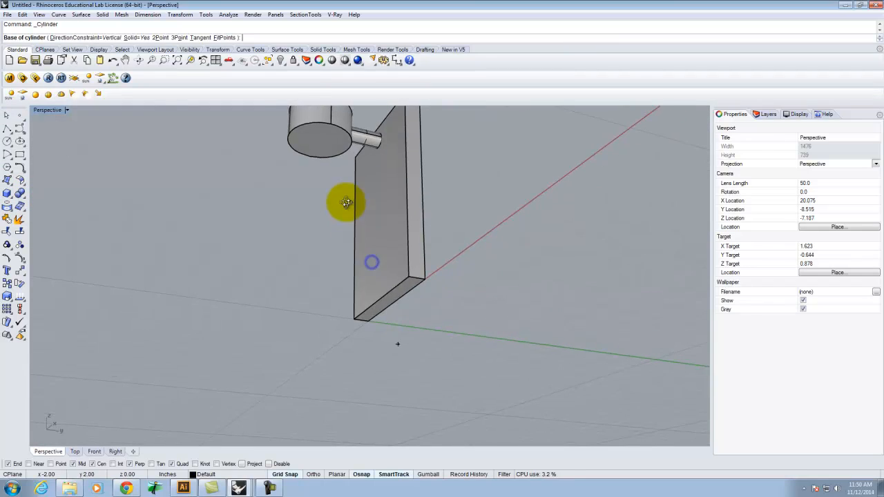
left_click(296, 142)
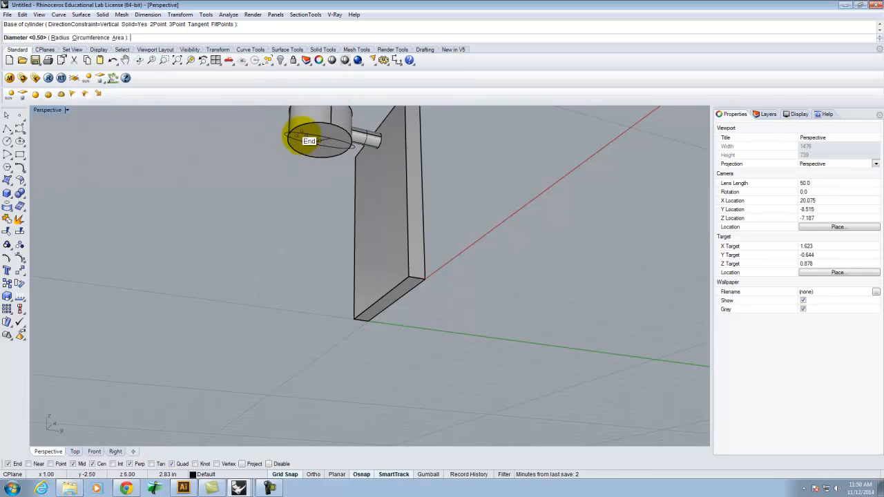
left_click(295, 131)
right_click_drag(346, 256, 365, 302)
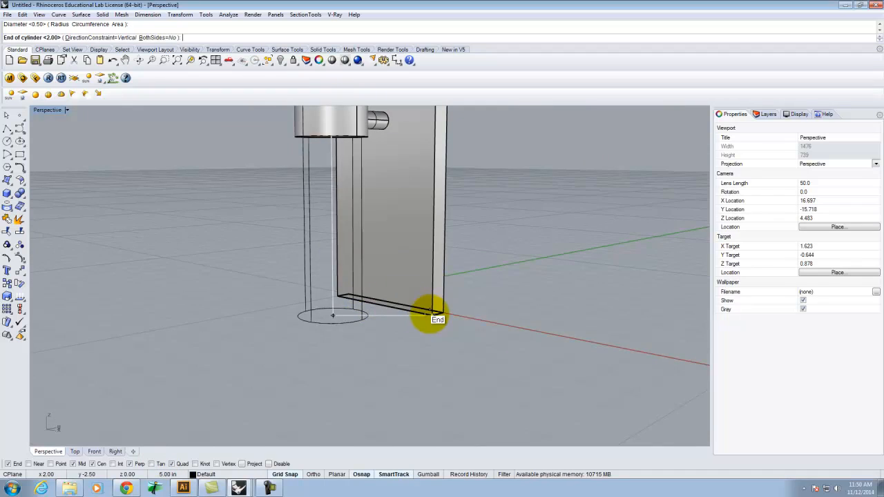
left_click(430, 316)
right_click_drag(405, 330, 306, 276)
Explode the long lower cylinder into separate surfaces.
left_click(309, 272)
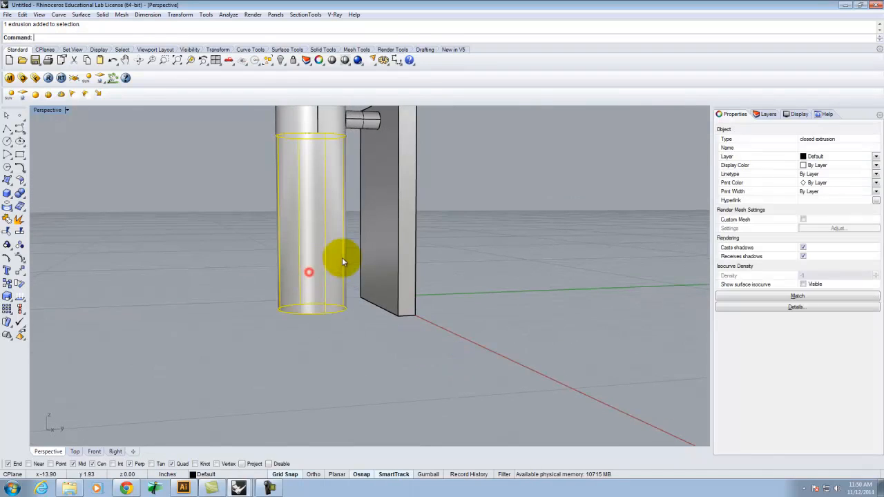
type("explode")
key("Return")
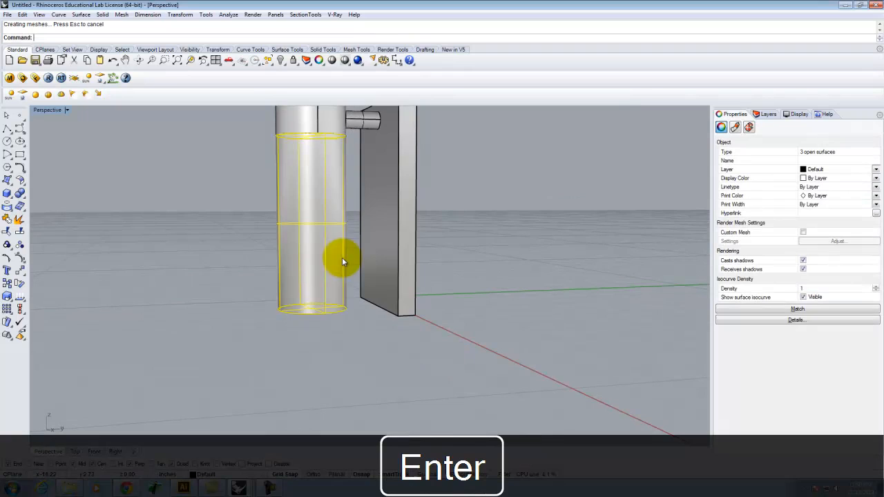
left_click(344, 342)
Delete the bottom and top cap surfaces of the exploded lower cylinder.
right_click_drag(344, 342, 351, 351)
left_click(312, 271)
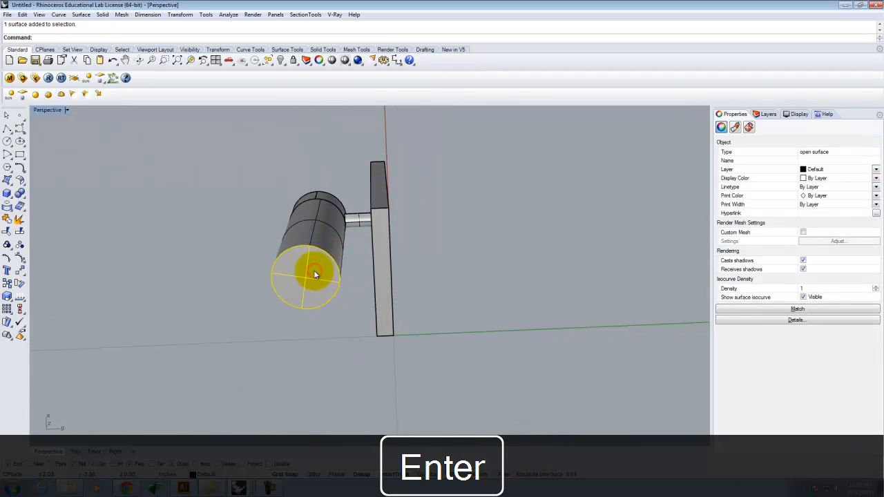
key("Delete")
right_click_drag(313, 270, 322, 269)
left_click(325, 268)
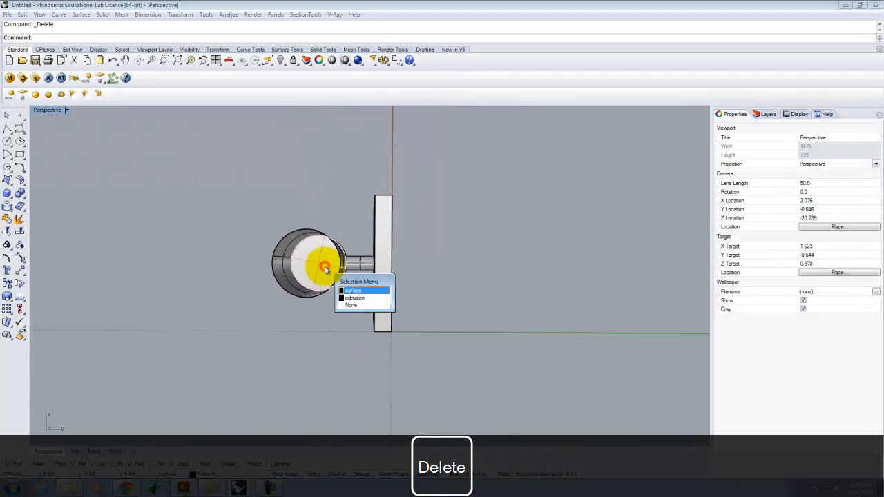
left_click(350, 291)
key("Delete")
right_click_drag(350, 291, 336, 355)
Delete the remaining open tube surface below the large cylinder.
scroll(337, 354, "down", 8)
right_click_drag(348, 303, 315, 317)
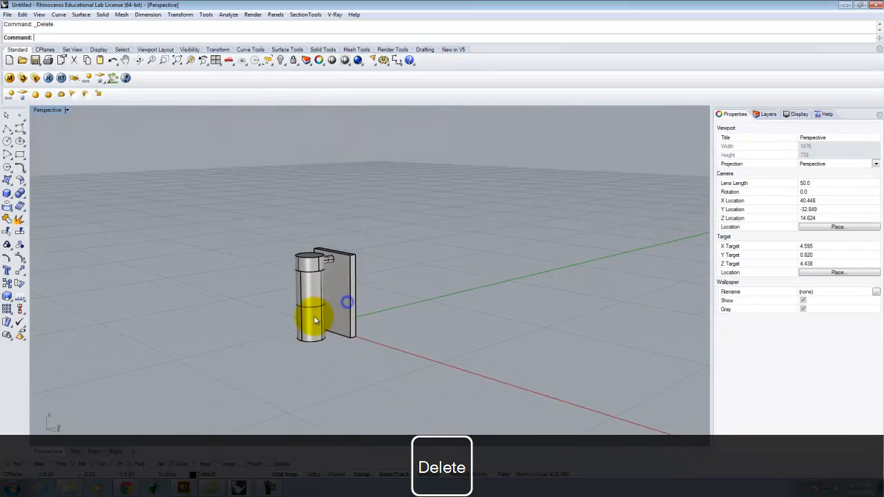
scroll(315, 317, "up", 7)
left_click(336, 324)
key("Delete")
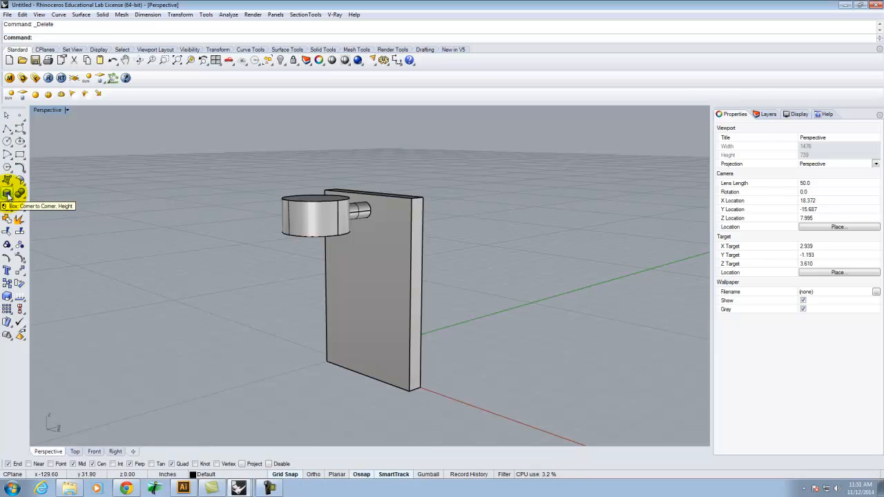
Begin a solid cylinder at the centre of the large cylinder's underside with a diameter of 1.75".
left_click(9, 196)
left_click(36, 199)
right_click_drag(432, 296, 406, 220)
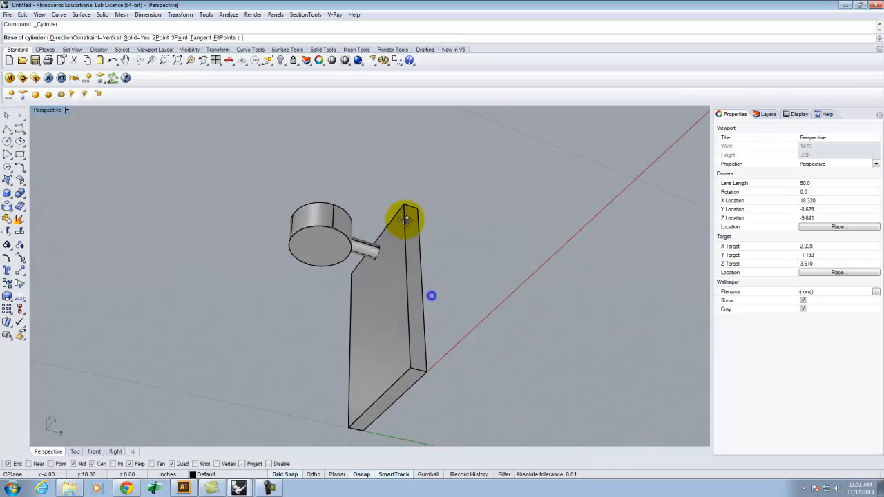
scroll(336, 233, "up", 7)
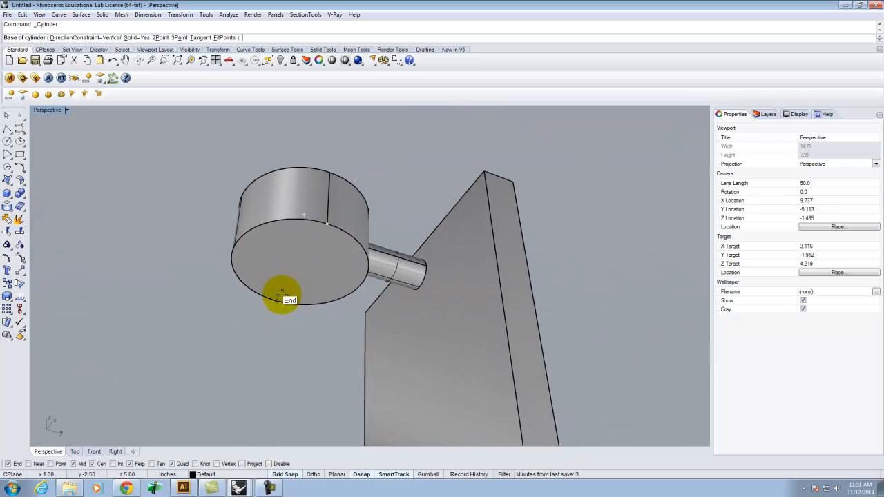
left_click(300, 271)
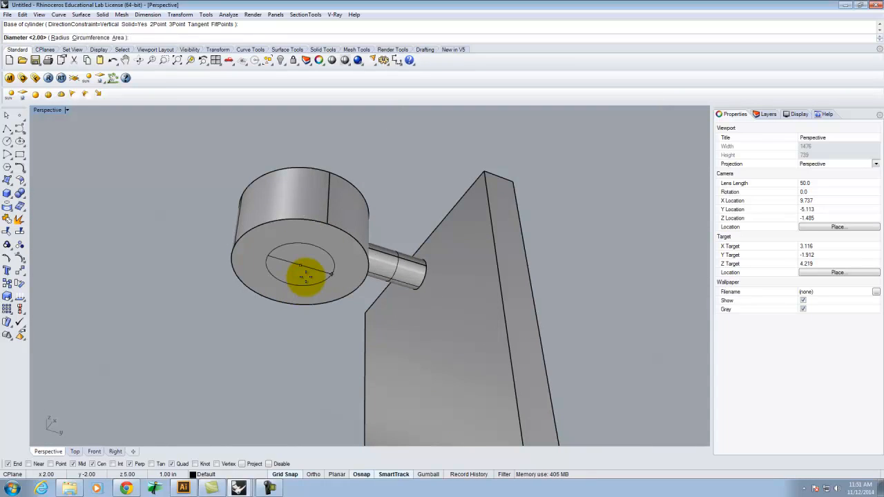
type("d")
key("Return")
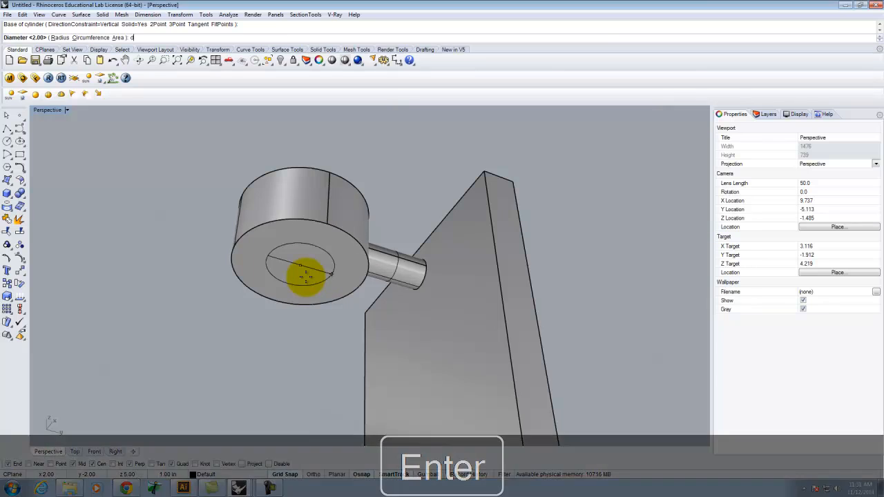
key("Delete")
type("1.75")
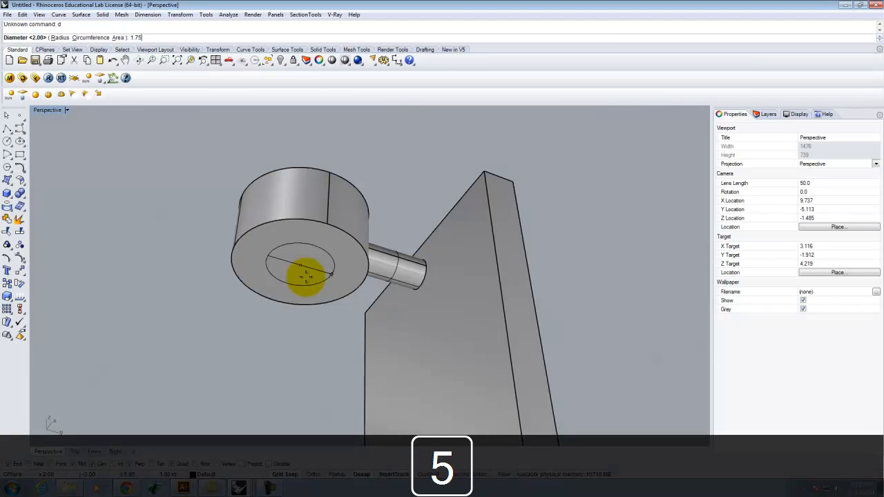
key("Return")
Set the height of the 1.75" diameter cylinder to 5" to complete it.
scroll(280, 314, "down", 5)
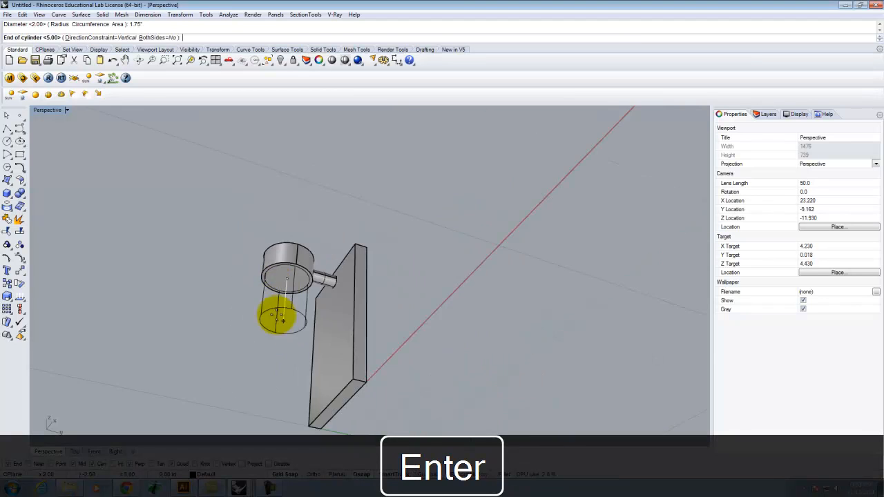
right_click_drag(279, 316, 322, 396)
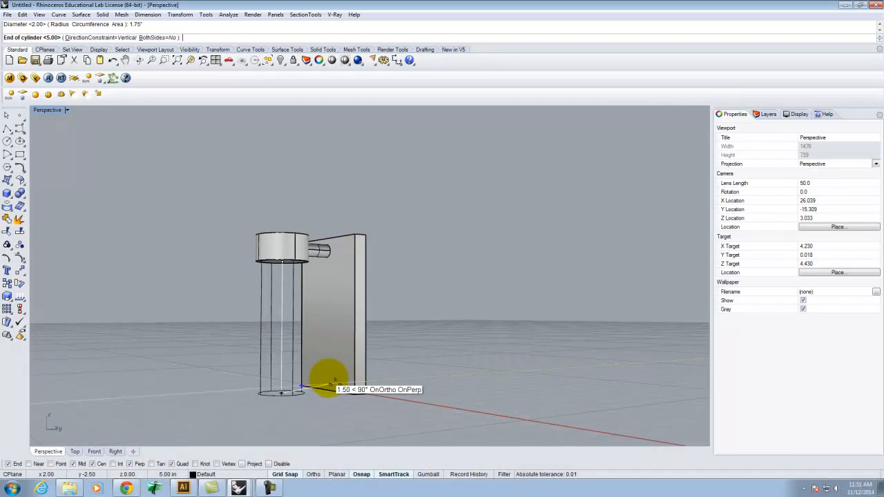
type("-5")
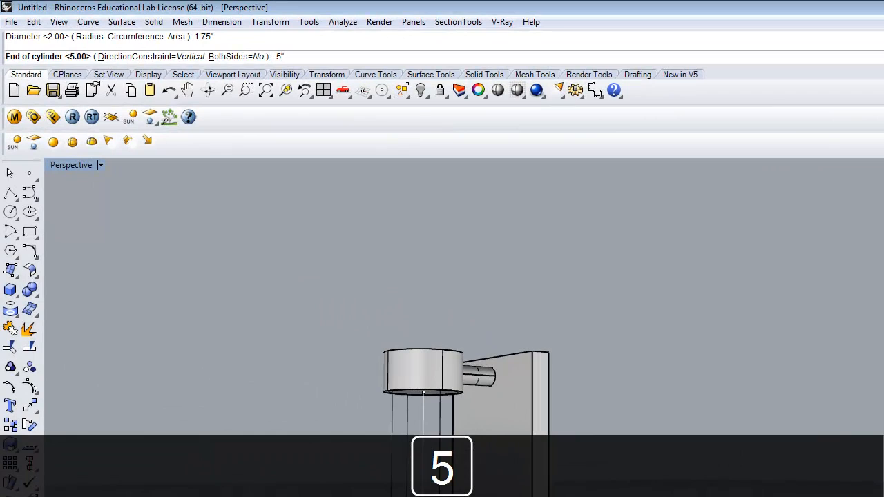
key("BackSpace")
key("BackSpace")
type("5")
key("Return")
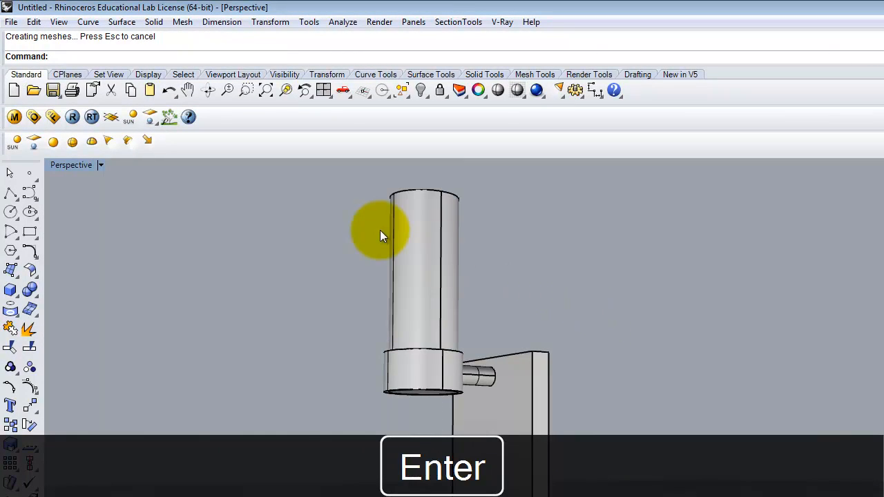
Move the tall 1.75" diameter cylinder vertically down by 5".
left_click(421, 239)
type("Move")
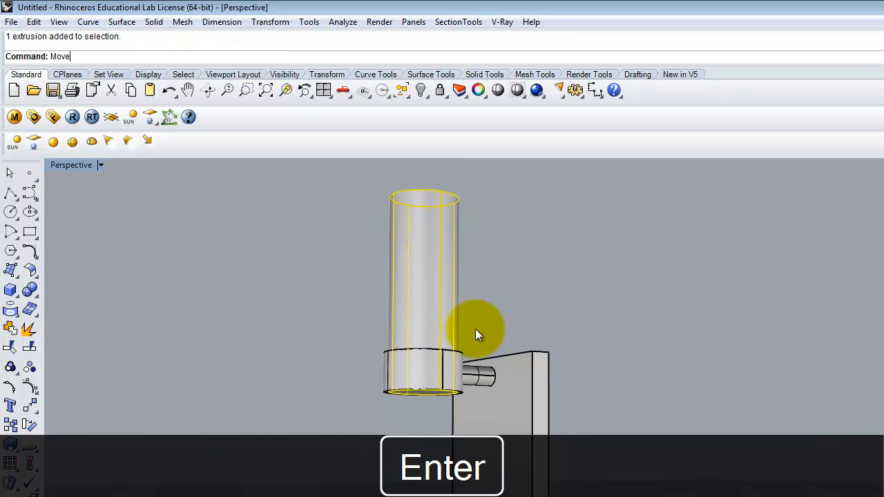
key("Return")
left_click(446, 187)
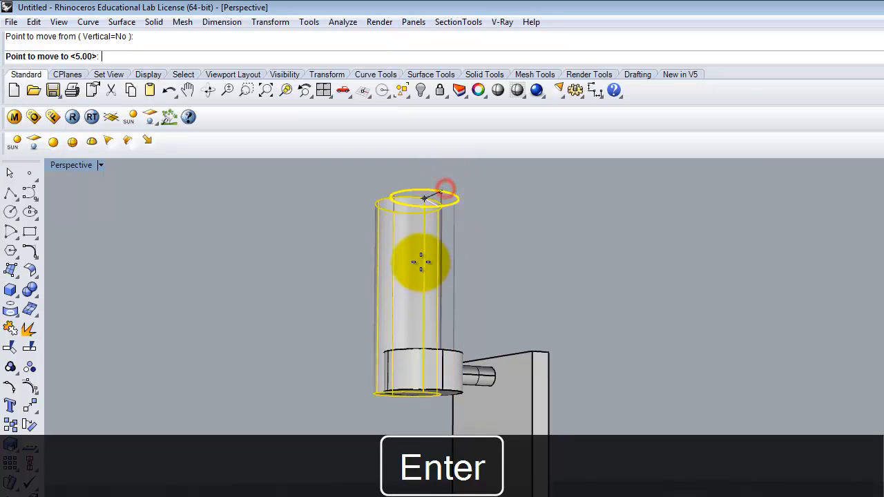
key("Escape")
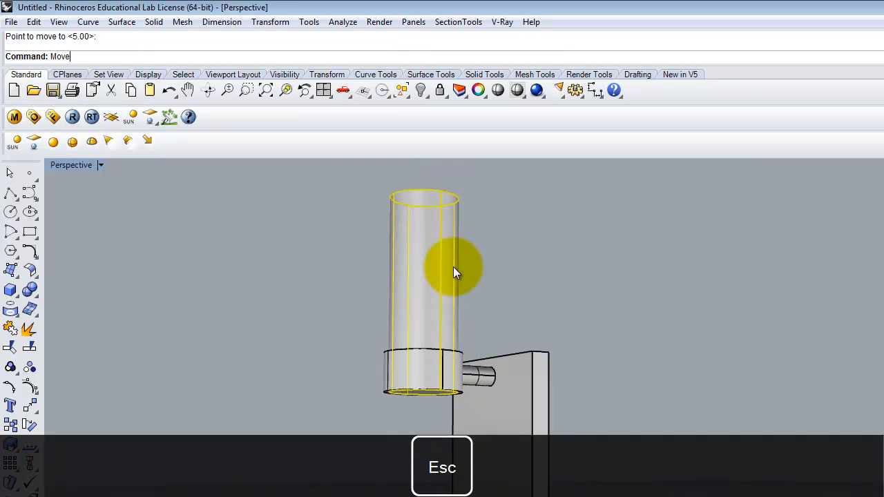
key("Return")
type("v")
key("Return")
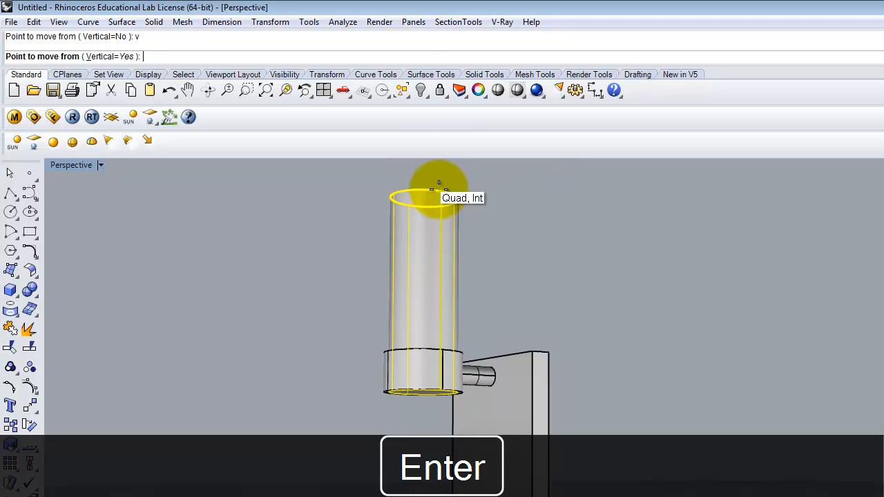
left_click(441, 191)
type("-5")
key("Return")
key("Escape")
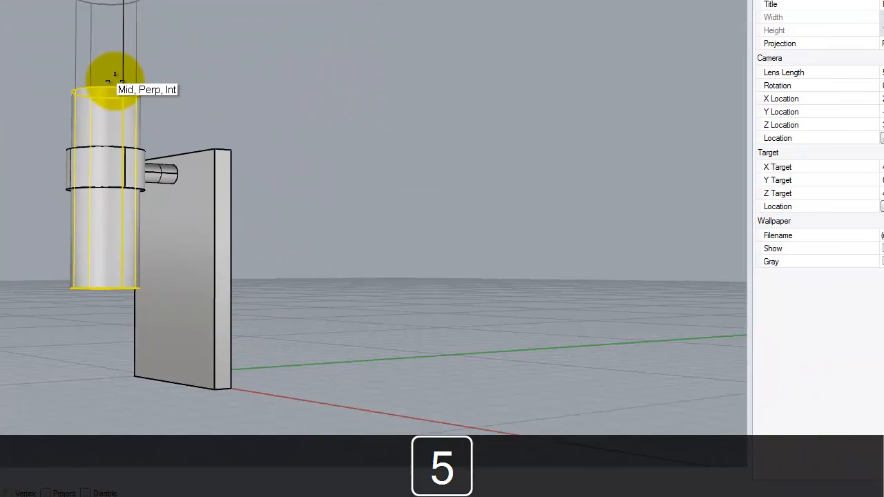
Explode the moved 1.75" diameter cylinder into separate surfaces.
right_click_drag(128, 355, 10, 349)
left_click(57, 325)
right_click_drag(45, 374, 62, 310)
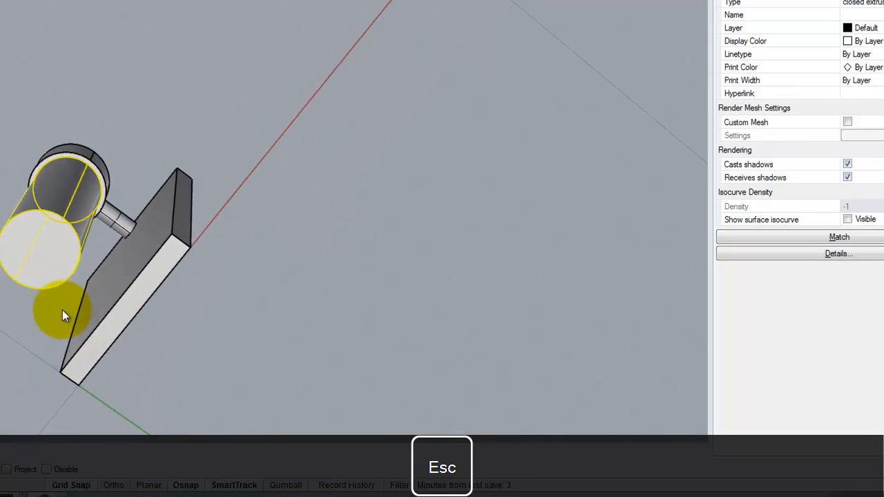
type("Explo")
key("Return")
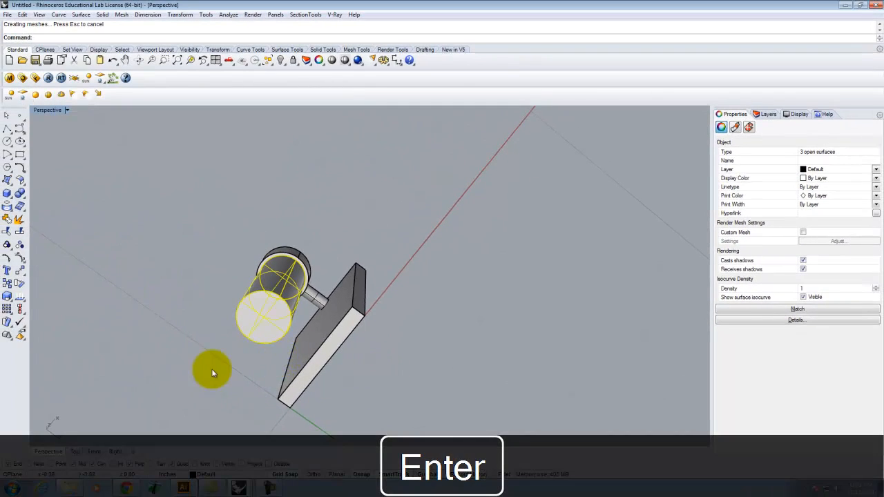
Delete the bottom cap surface of the exploded lower cylinder and view the fixture from several sides.
left_click(264, 319)
key("Delete")
right_click_drag(519, 283, 272, 389)
right_click_drag(203, 380, 252, 387)
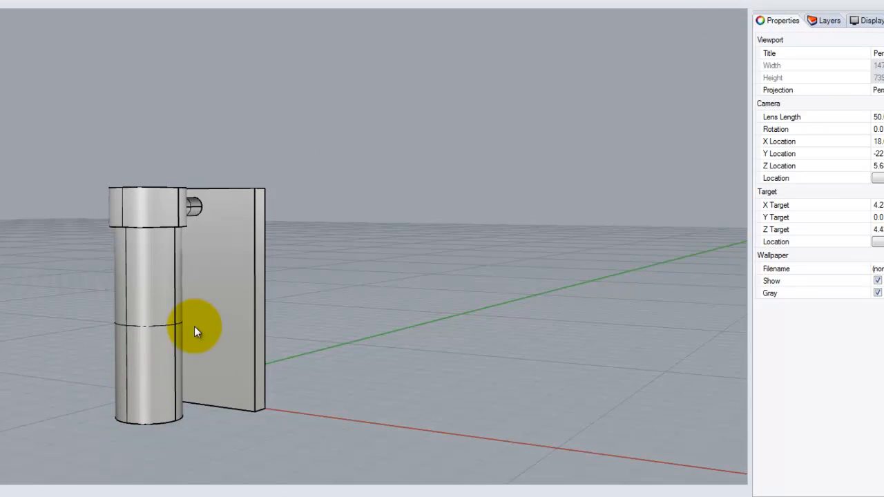
right_click_drag(339, 286, 269, 298)
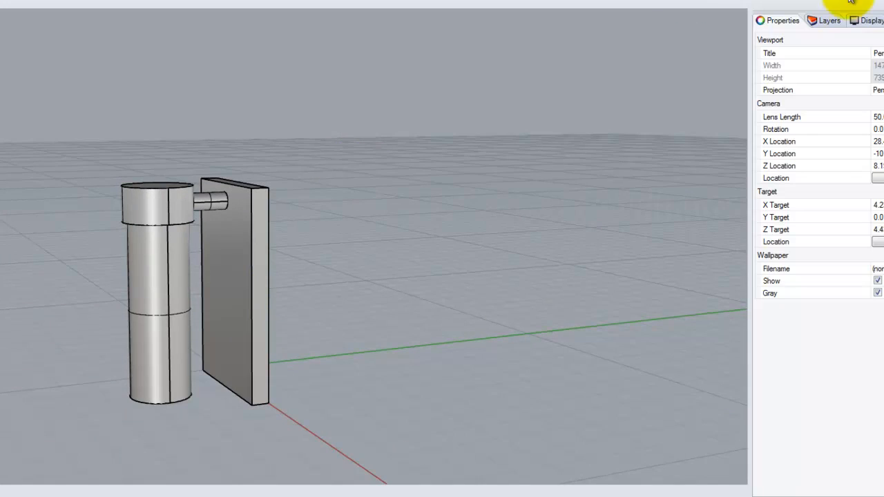
Rename the Default layer as Wall Light.
left_click(822, 20)
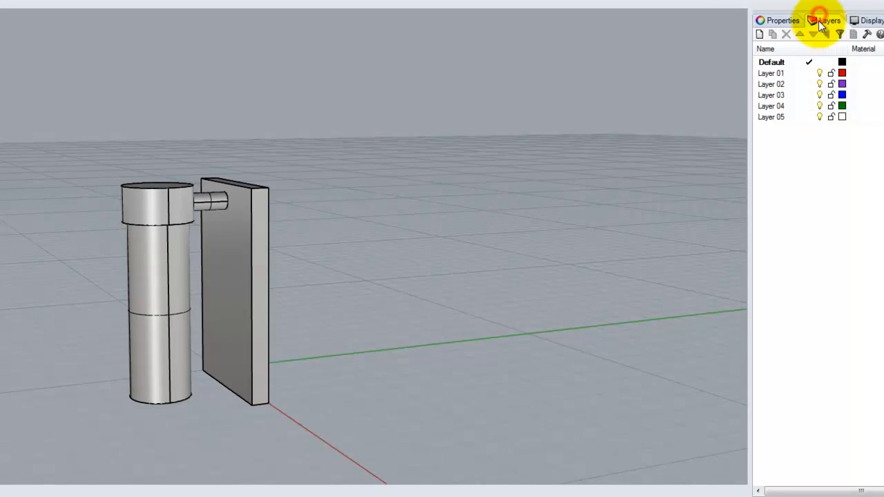
left_click(774, 63)
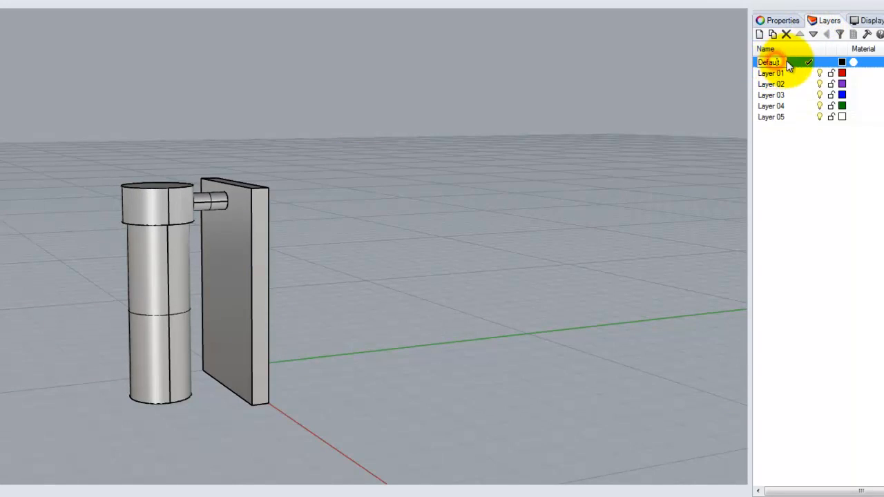
type("Wall Light")
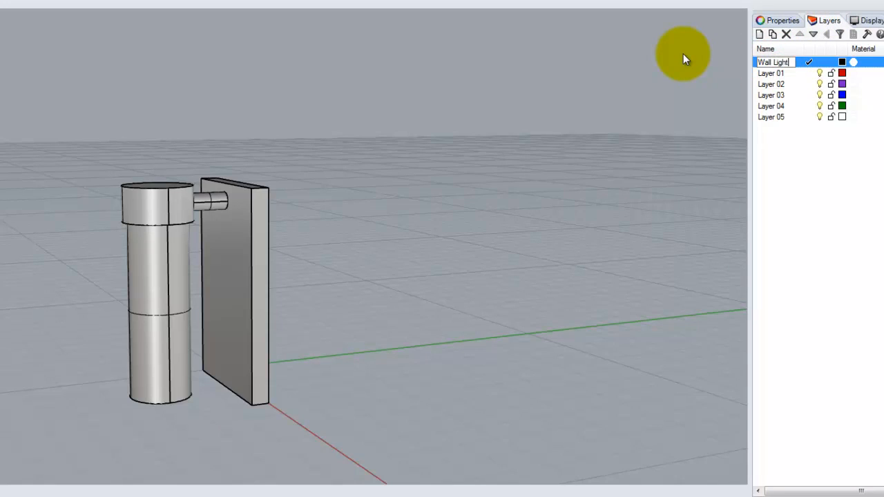
Nest Layer 01 under the Wall Light layer and rename it as WL Base.
left_click(771, 75)
left_click_drag(771, 79, 774, 63)
left_click(800, 77)
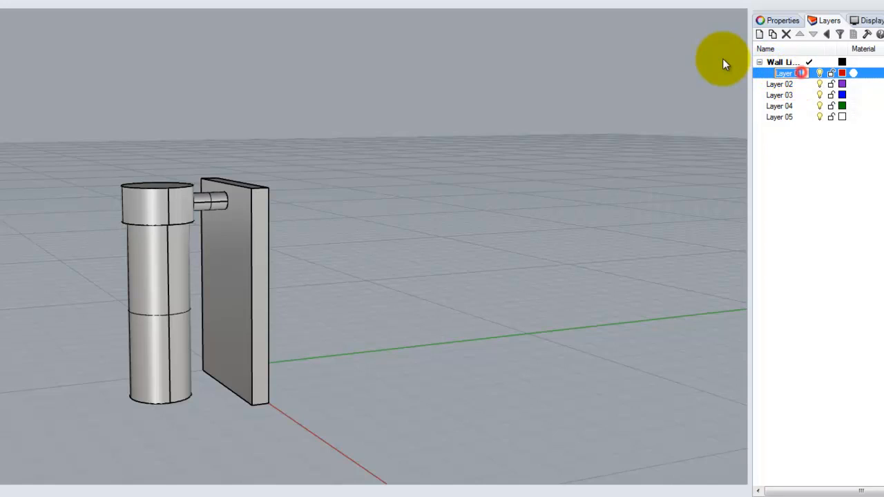
type("Wall L")
key("BackSpace")
key("BackSpace")
key("BackSpace")
key("BackSpace")
key("BackSpace")
type("L Base")
Nest Layer 02 under the Wall Light layer and rename it as WL Bulb.
left_click(778, 83)
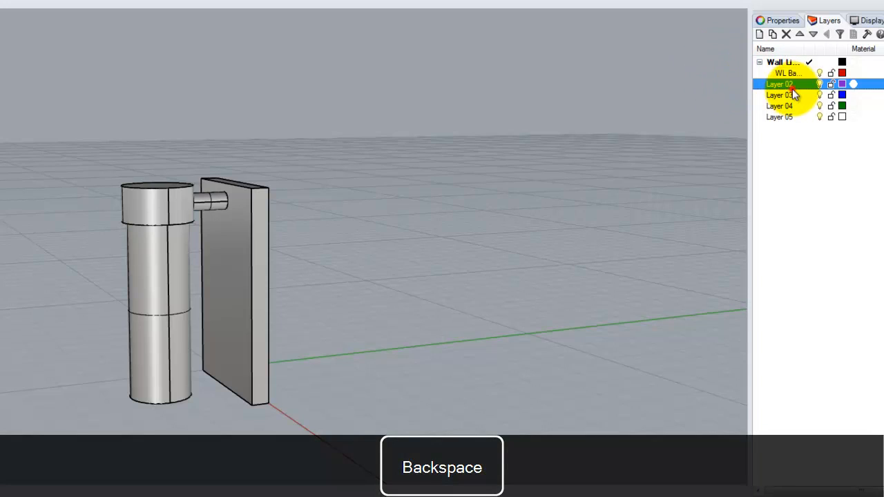
left_click_drag(781, 84, 780, 64)
left_click(785, 84)
key("ctrl+a")
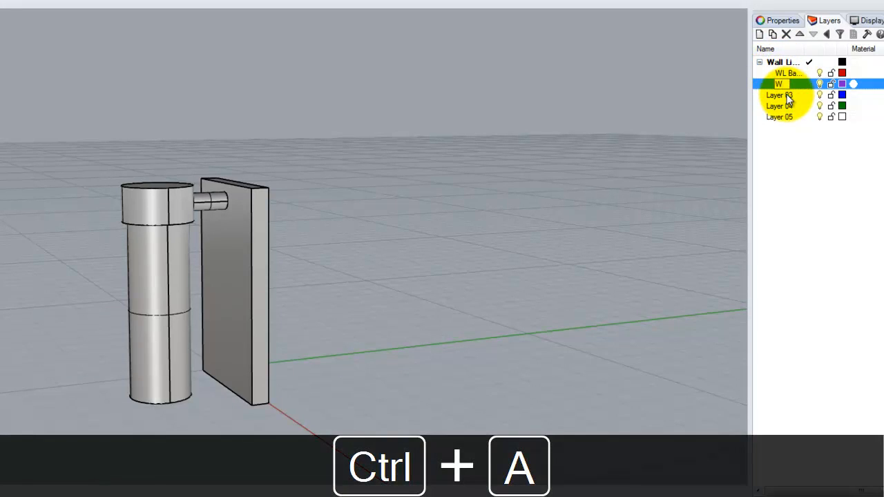
type("WK")
key("BackSpace")
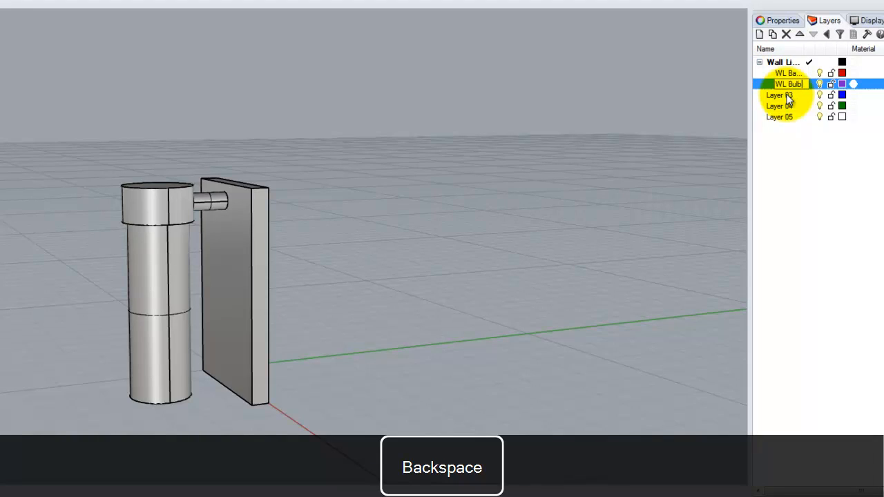
type("L Bulb")
Create a new layer named WL Glass.
left_click(781, 62)
right_click(790, 63)
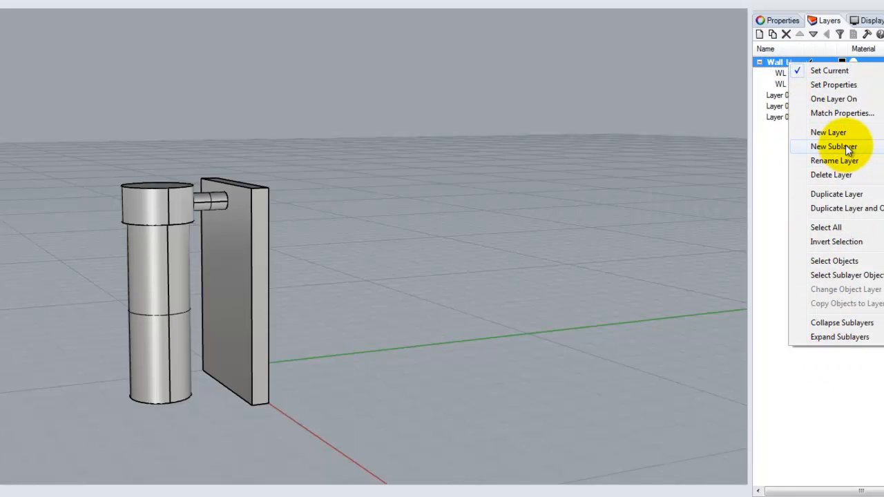
left_click(832, 132)
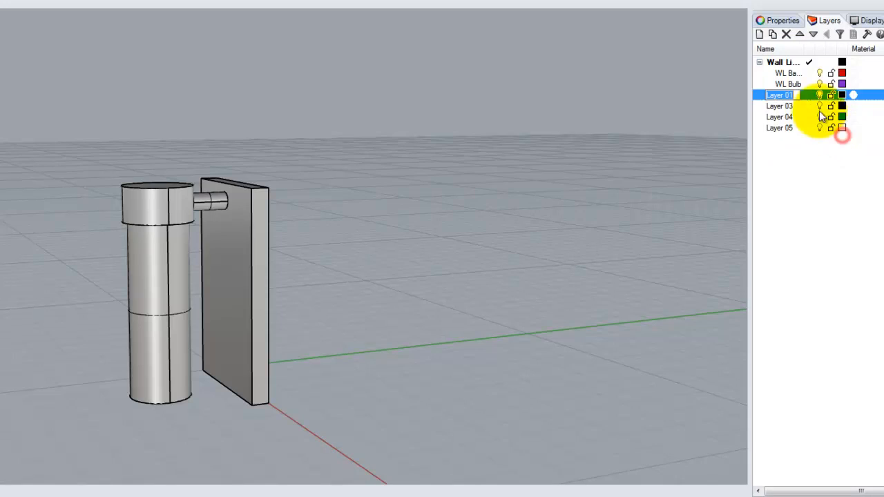
type("WL Glass")
left_click(784, 191)
Nest the WL Glass layer under Wall Light and make Wall Light the current layer.
double_click(776, 94)
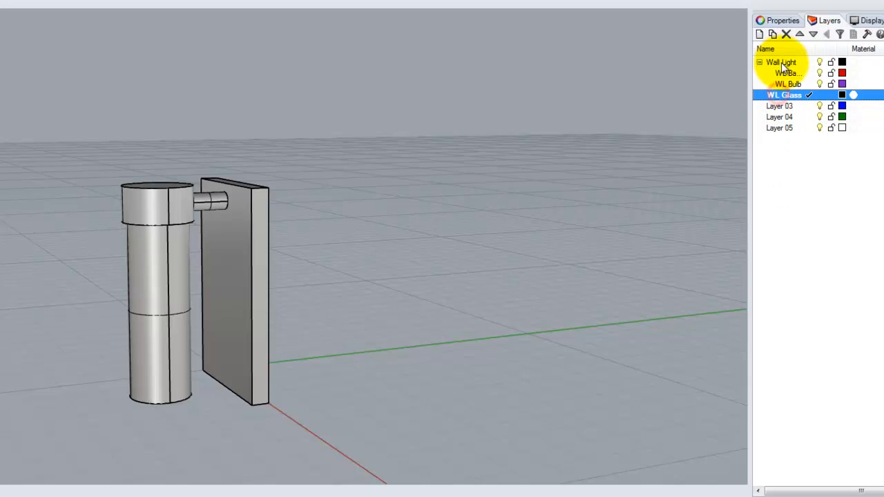
left_click_drag(777, 93, 782, 64)
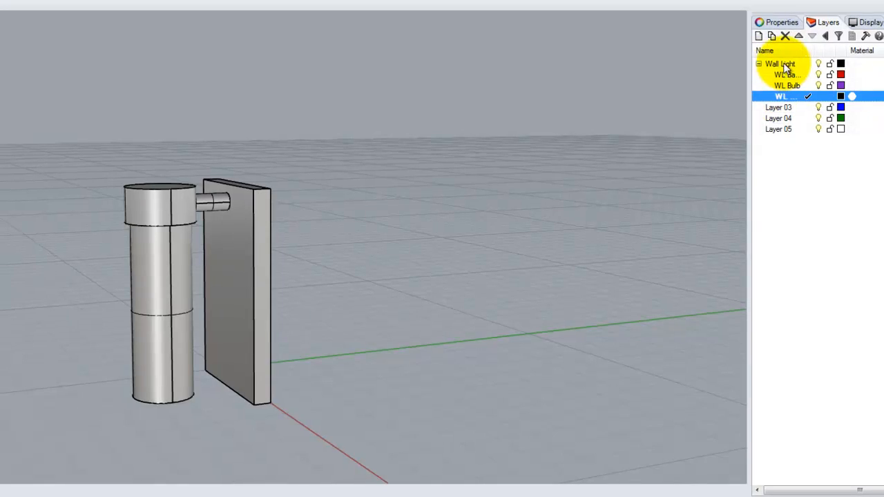
double_click(784, 65)
left_click(645, 165)
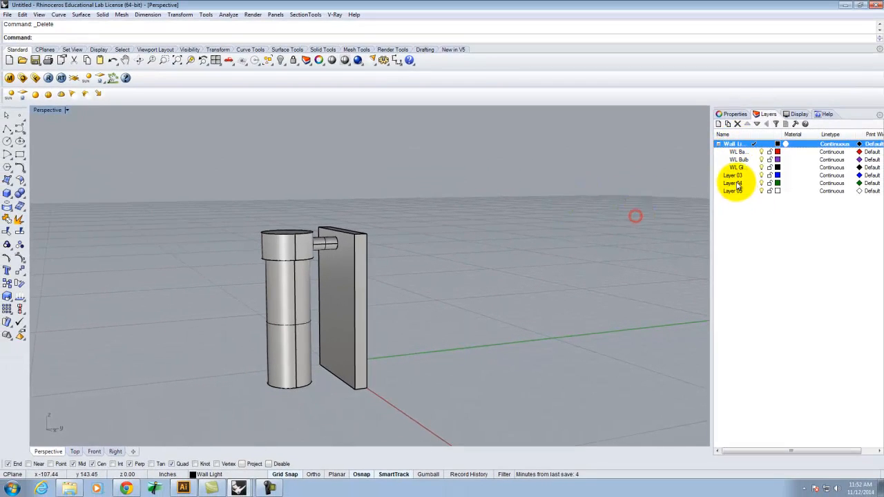
Delete the unused layers Layer 03, Layer 04 and Layer 05.
left_click(734, 175)
left_click(734, 192, "shift")
right_click(734, 192)
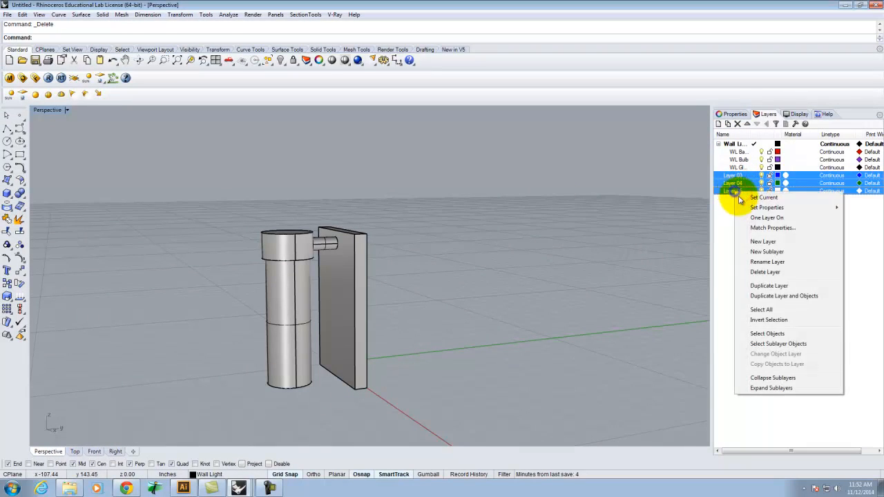
left_click(763, 273)
Run OffsetSrf on the open glass tube surface and flip the offset direction inward.
right_click_drag(519, 335, 507, 287)
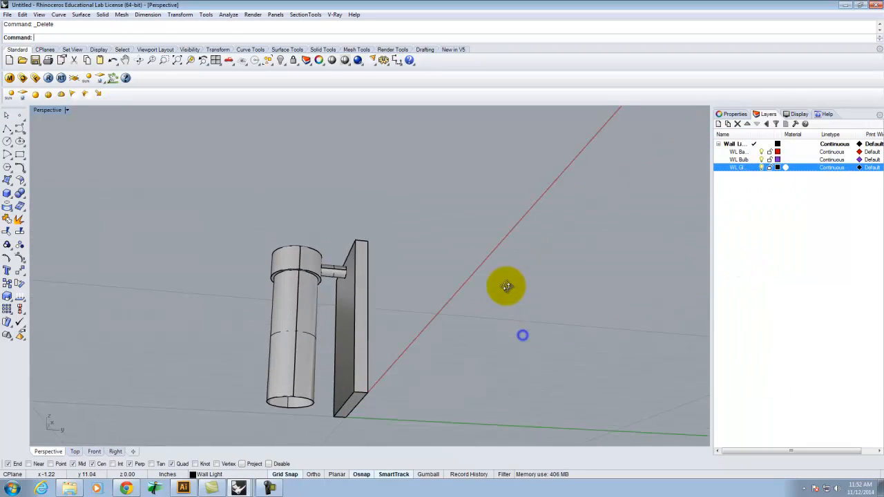
left_click(286, 369)
scroll(282, 411, "up", 8)
right_click_drag(333, 364, 334, 362)
type("fsetSr")
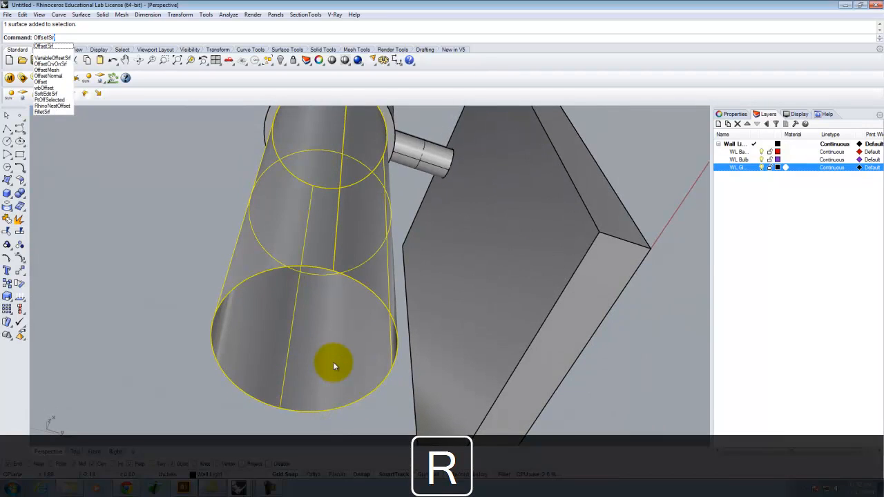
key("Return")
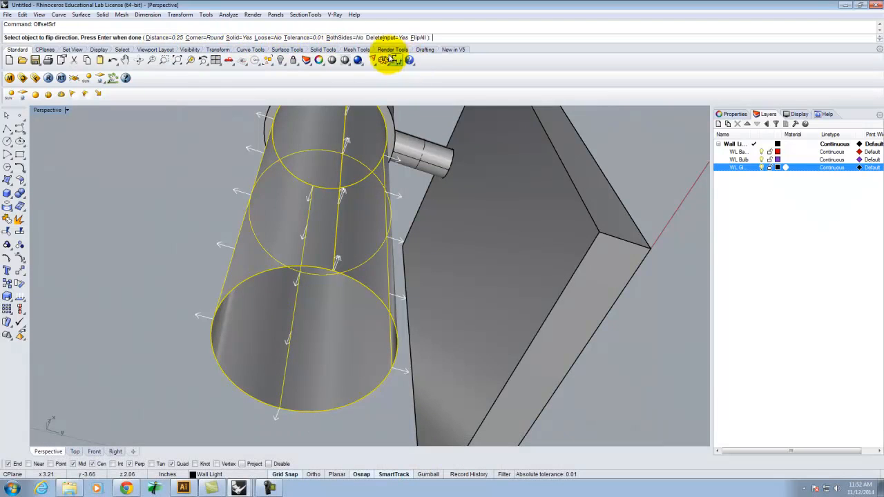
left_click(418, 38)
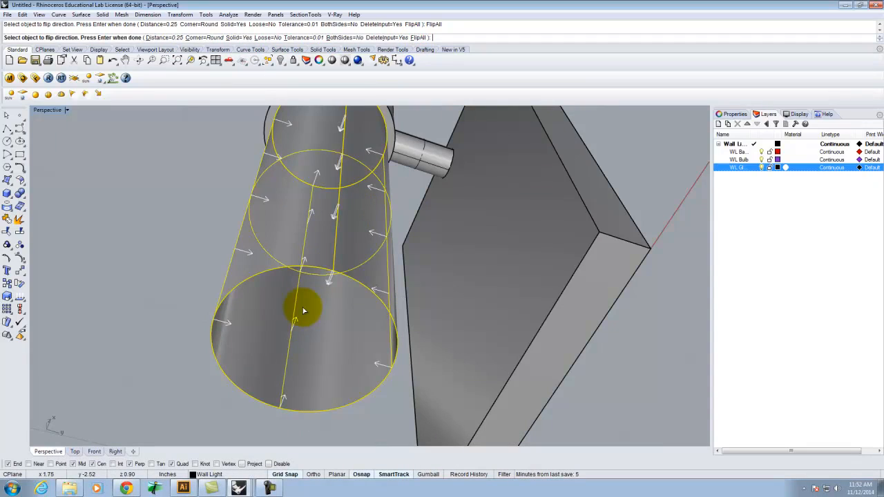
Set the offset distance to 0.125" and complete the solid inward offset of the glass tube.
key("Delete")
type(".125")
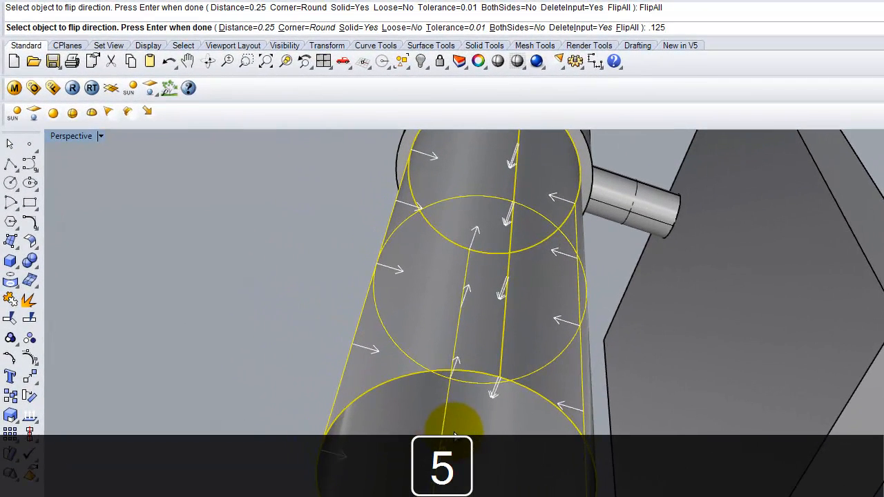
key("BackSpace")
key("BackSpace")
key("BackSpace")
key("BackSpace")
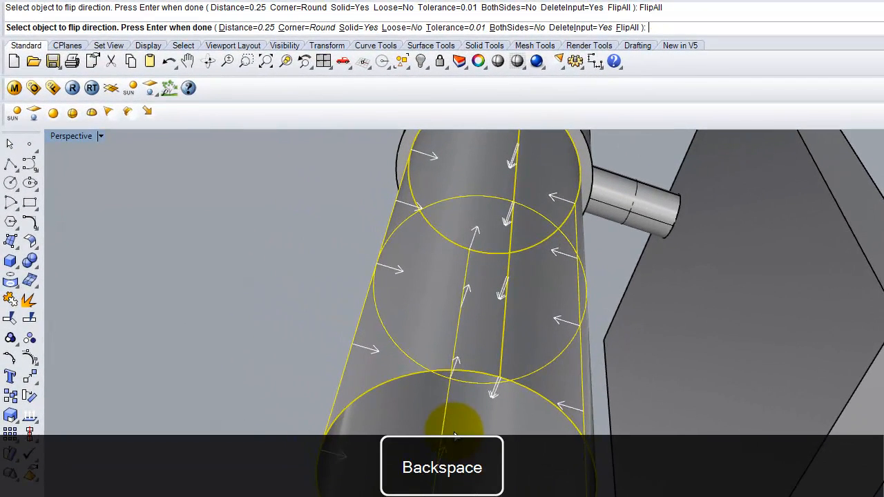
key("Return")
key("Delete")
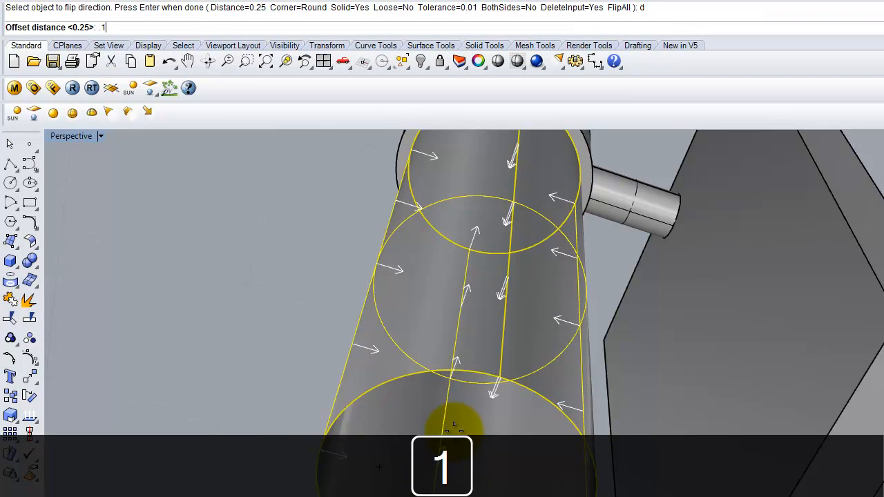
type(".125")
key("Return")
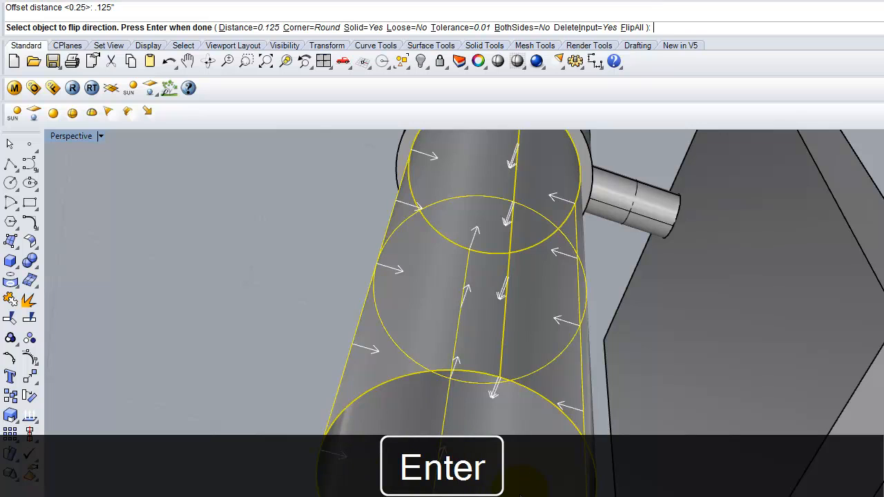
key("Return")
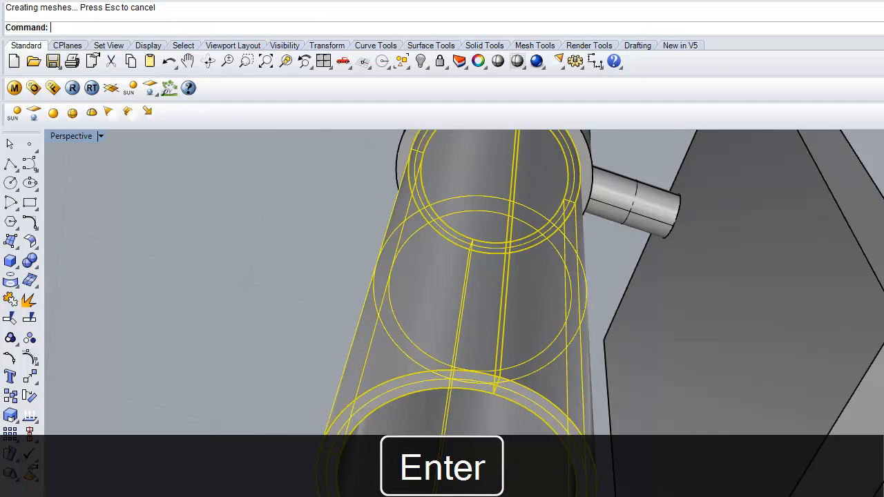
Select the thickened glass tube and move it to the WL Glass layer.
left_click(546, 328)
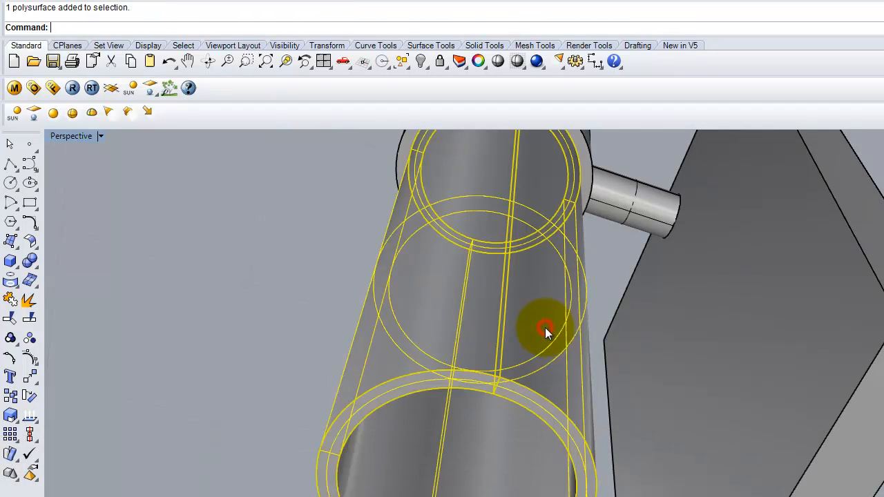
right_click_drag(563, 361, 485, 440)
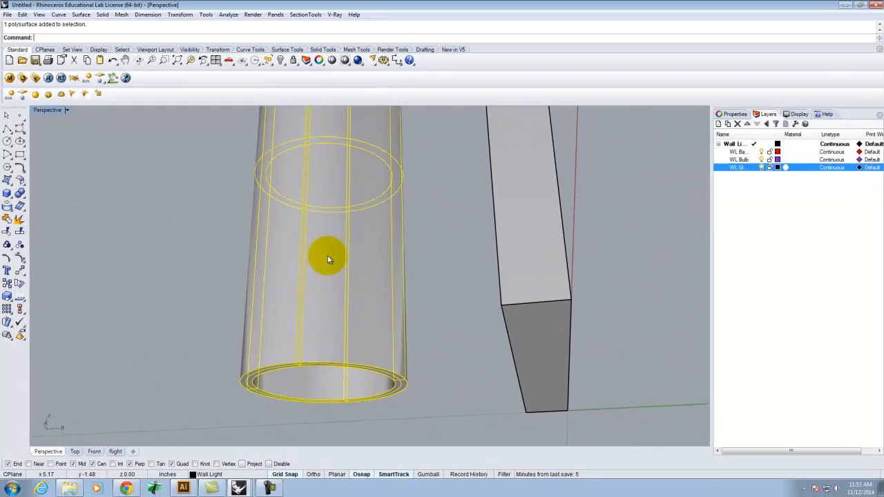
right_click_drag(327, 250, 369, 327)
scroll(348, 349, "up", 3)
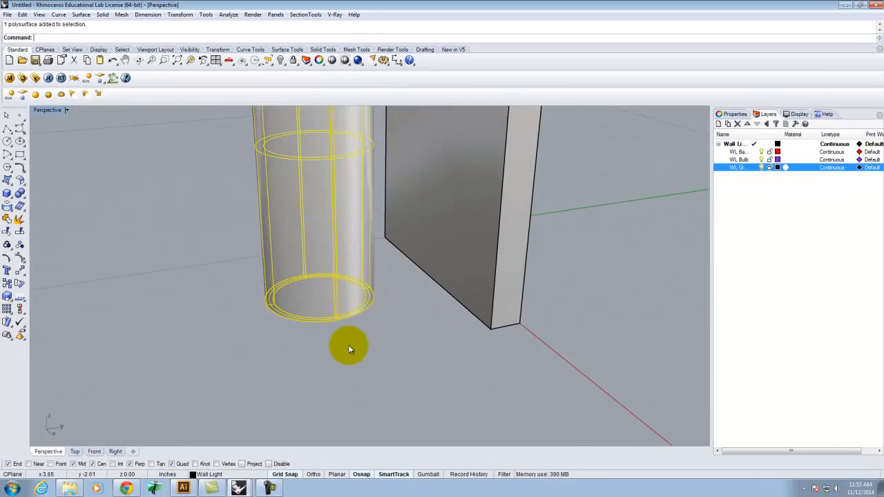
left_click(385, 367)
scroll(418, 369, "down", 3)
left_click(384, 244)
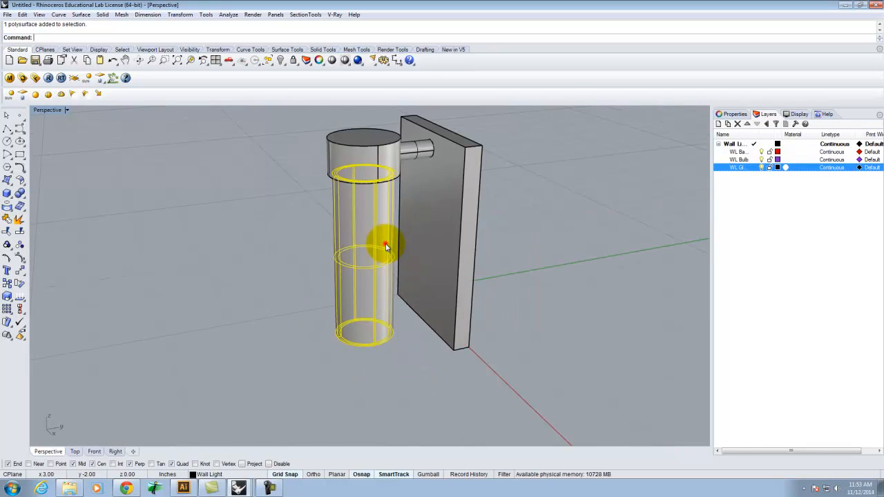
right_click(739, 168)
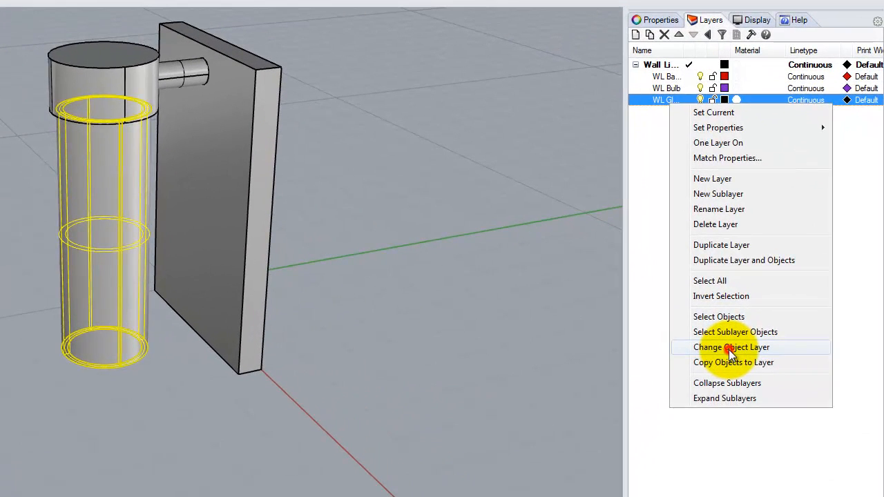
left_click(782, 334)
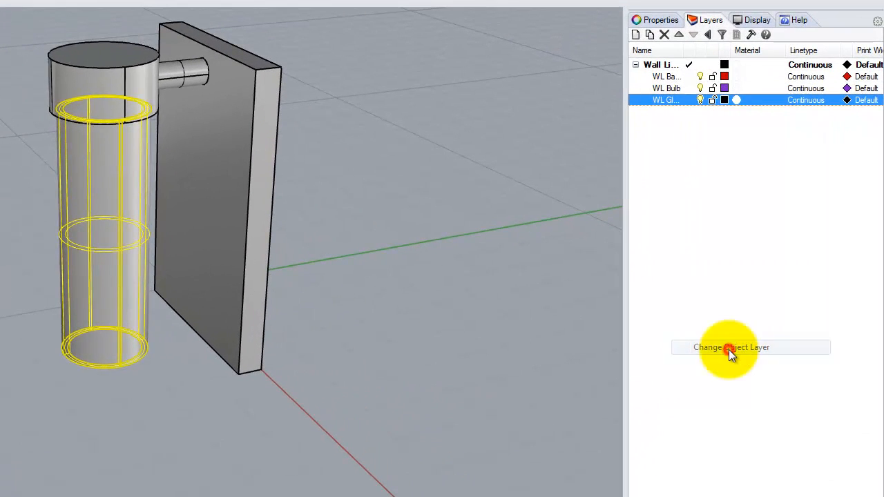
Select the top cap, connecting rod and backplate, and move them to the WL Base layer.
left_click(134, 401)
left_click(121, 86)
left_click(213, 134, "shift")
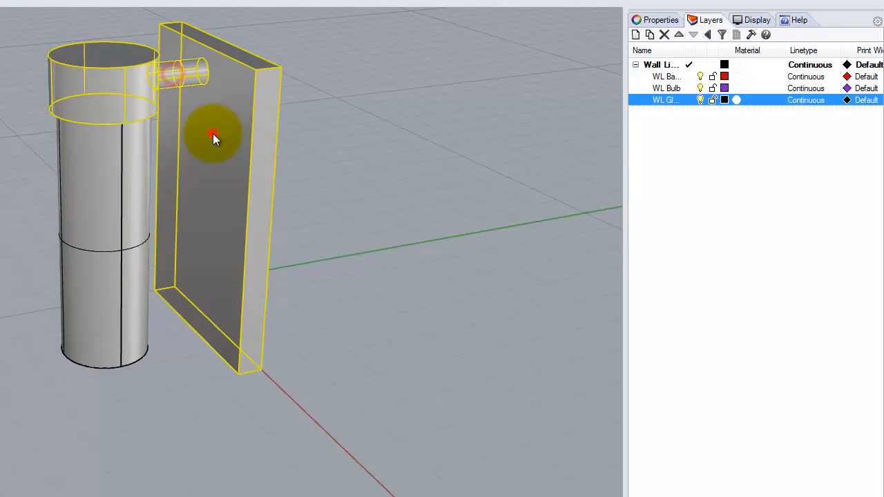
right_click(674, 76)
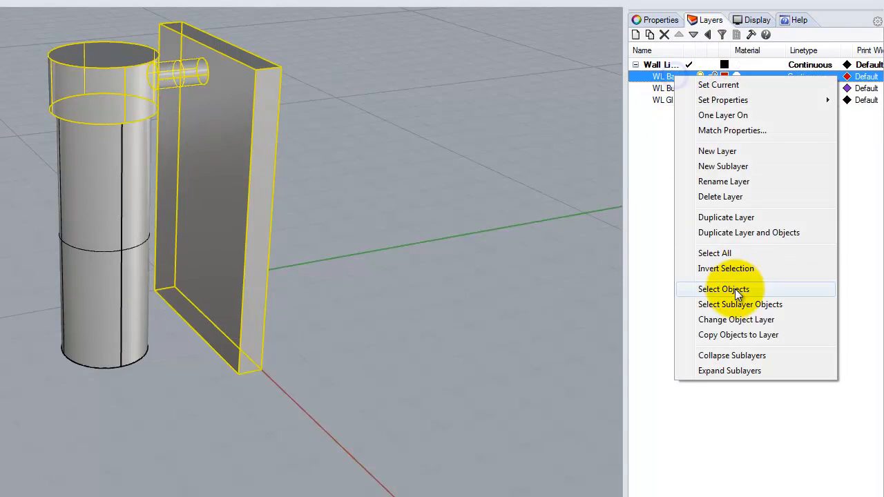
left_click(746, 322)
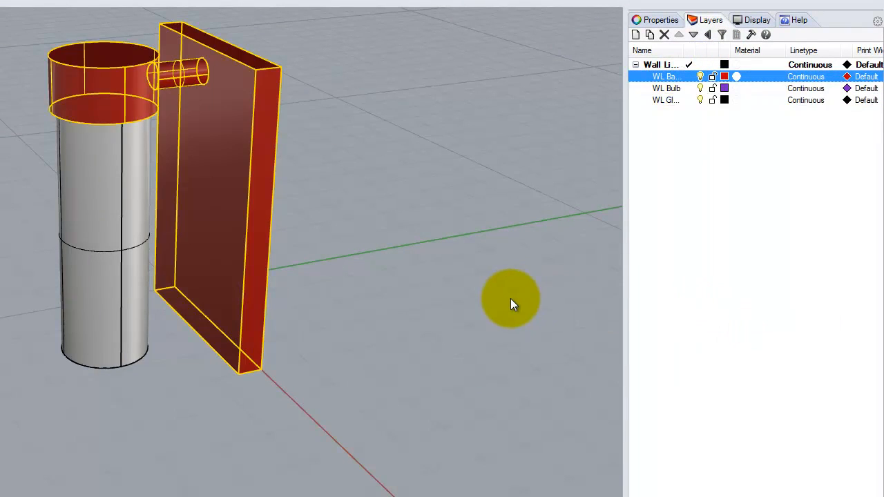
left_click(511, 299)
right_click_drag(456, 352, 263, 161)
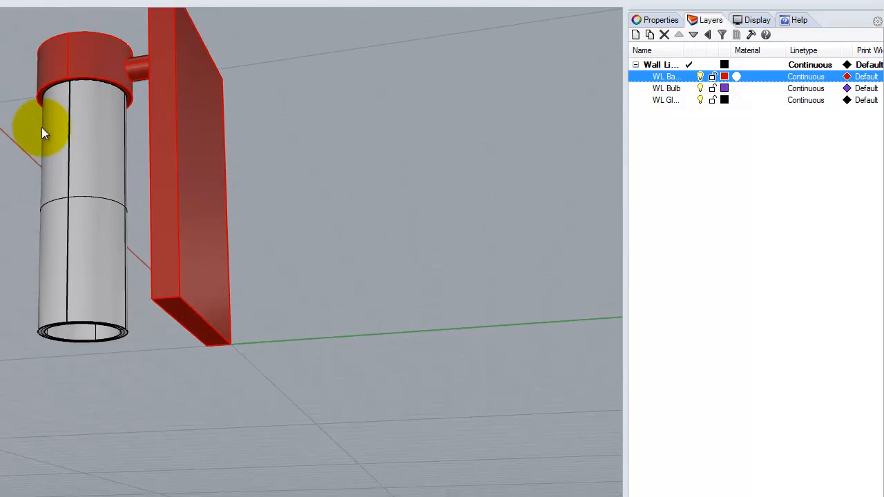
right_click_drag(88, 161, 115, 166)
right_click_drag(132, 296, 138, 78)
scroll(112, 232, "up", 5)
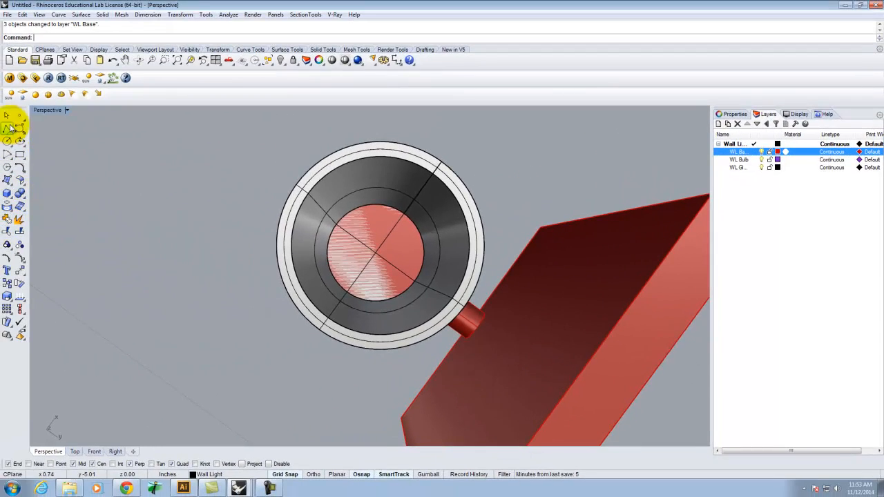
left_click(8, 193)
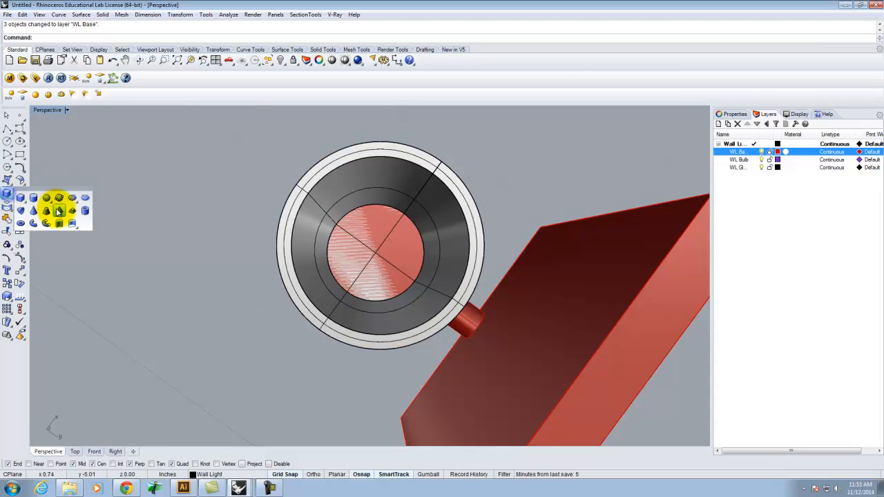
left_click(33, 197)
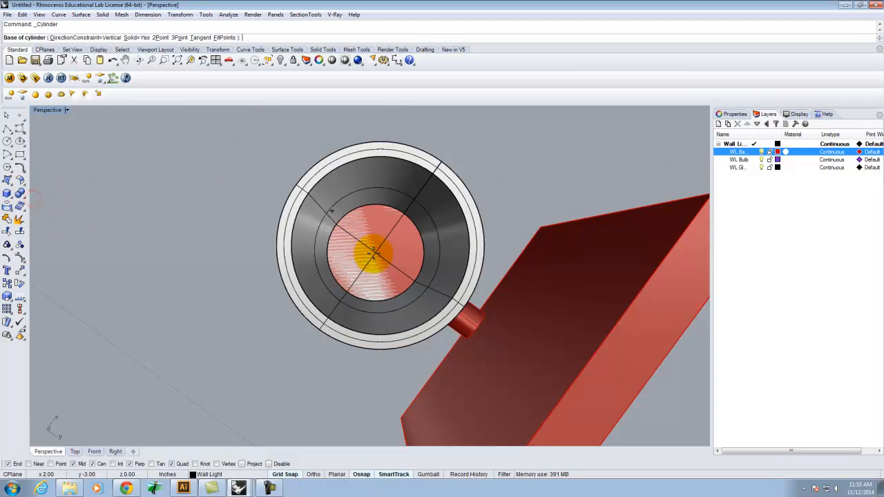
left_click(362, 299)
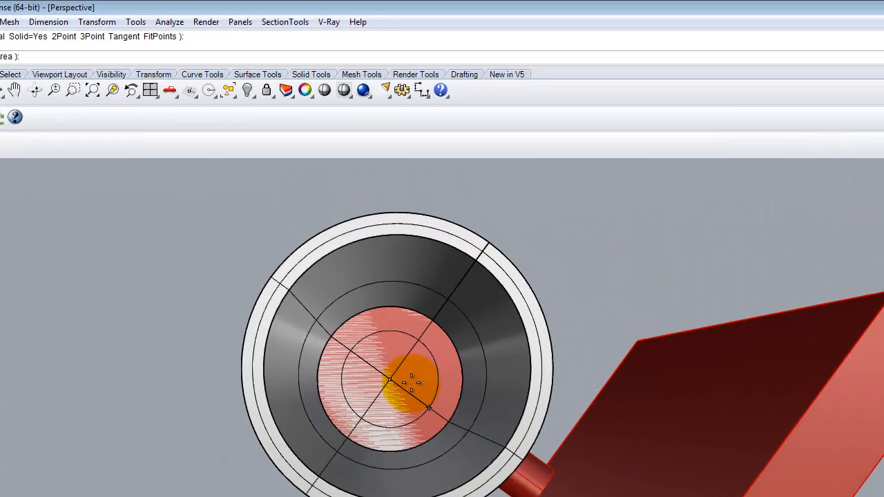
key("Return")
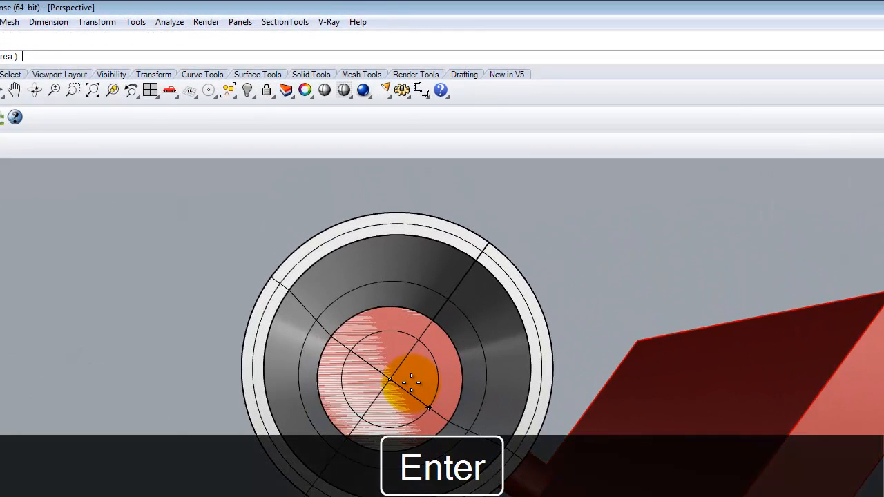
type("1.25\"")
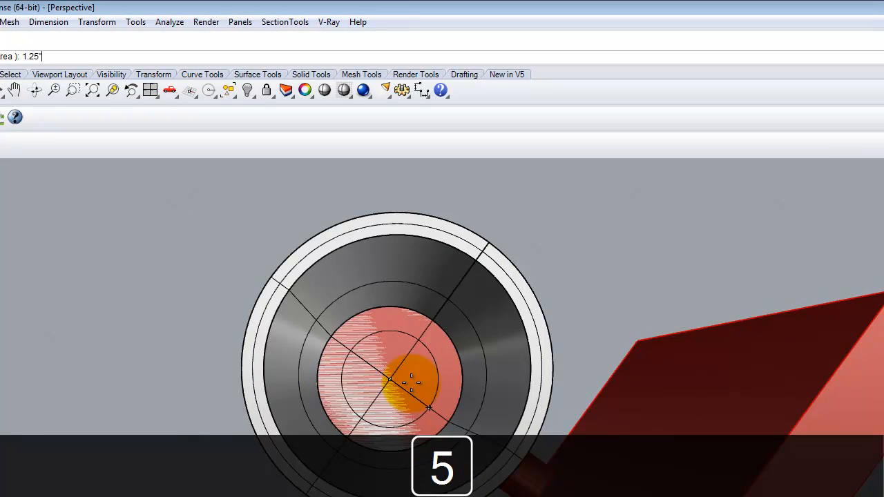
key("Return")
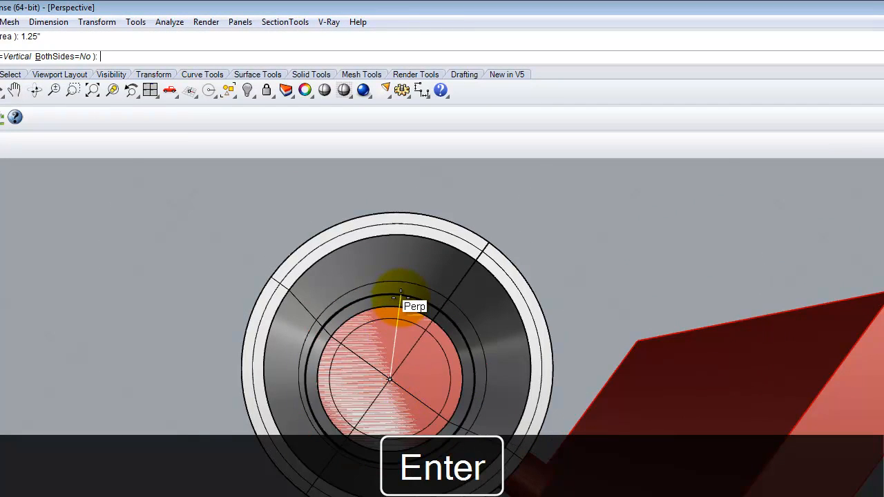
key("Escape")
Draw a solid vertical bulb cylinder centred inside the glass tube, entering 1 for its base size and picking its height freehand.
right_click(400, 371)
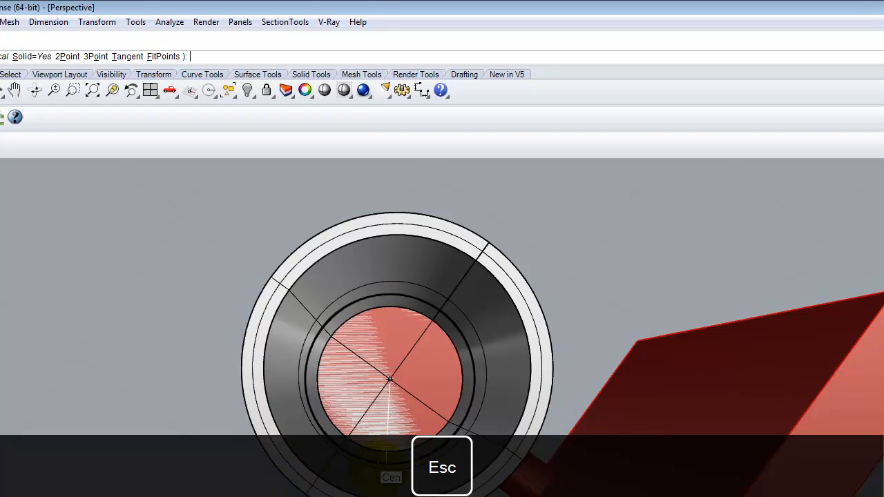
left_click(384, 453)
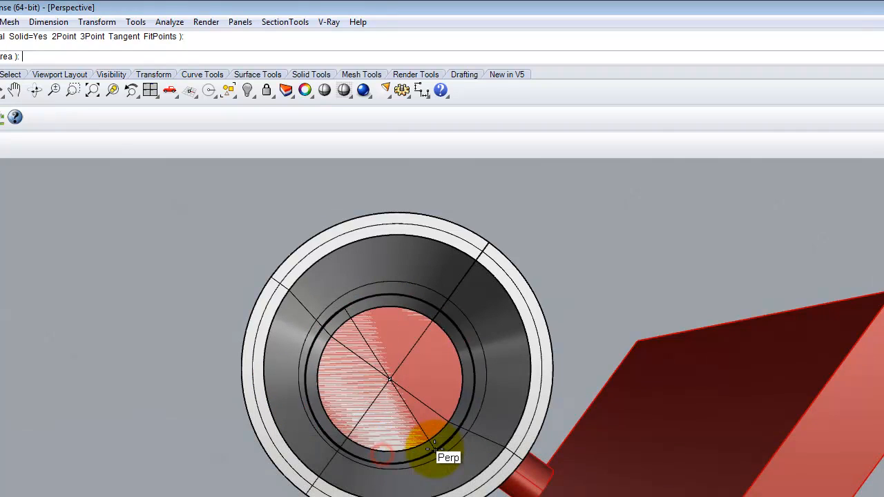
key("BackSpace")
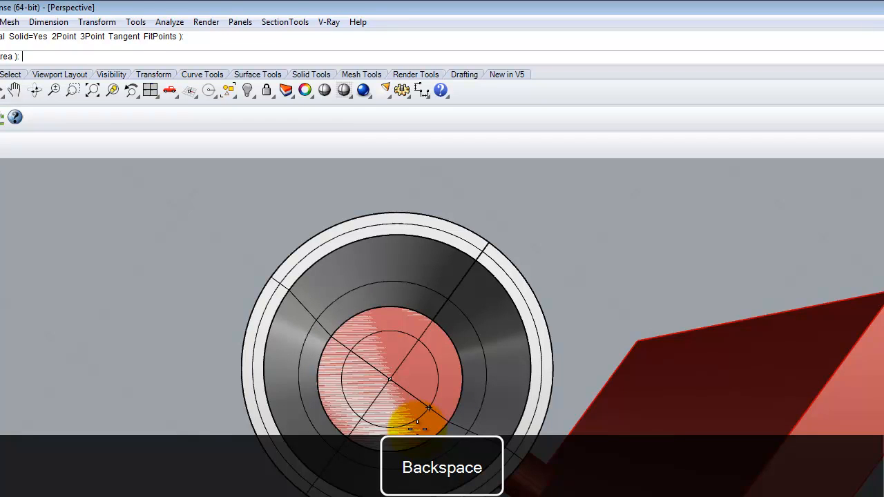
type("1")
key("Return")
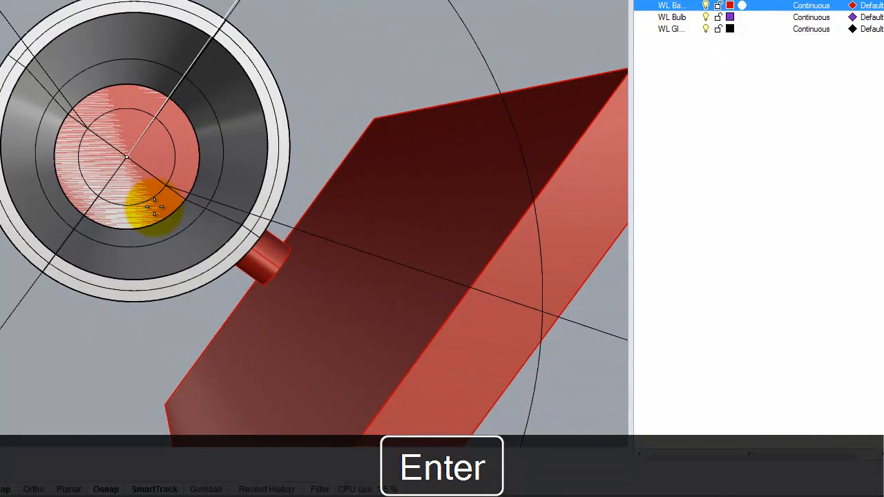
right_click_drag(92, 67, 83, 228)
left_click(103, 158)
Select the new cylinder inside the glass tube and move it to the WL Bulb layer.
right_click_drag(200, 320, 168, 134)
left_click(113, 131)
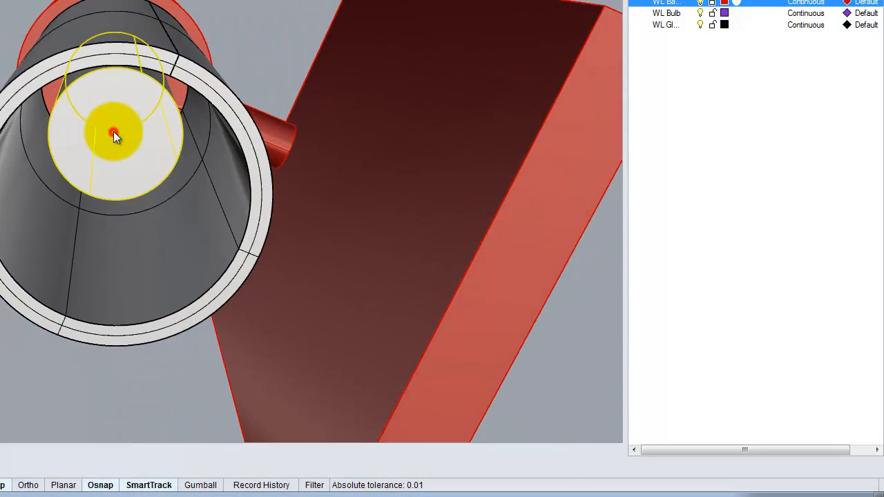
right_click(668, 13)
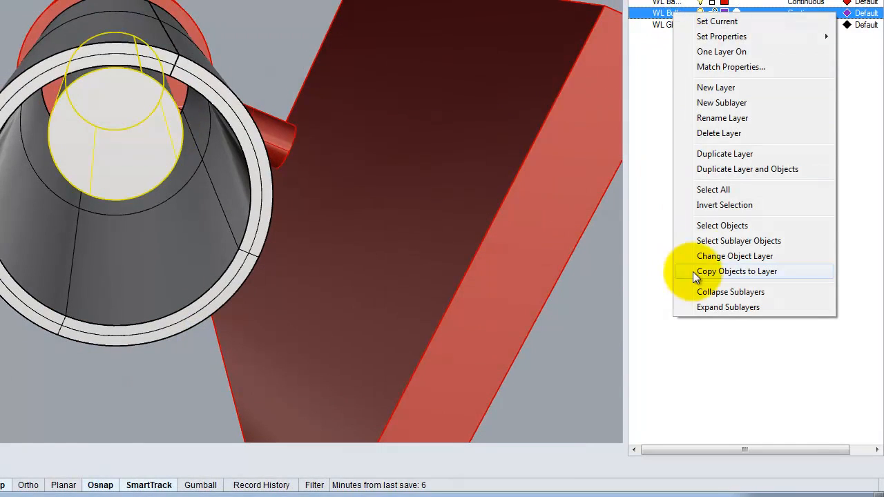
left_click(746, 254)
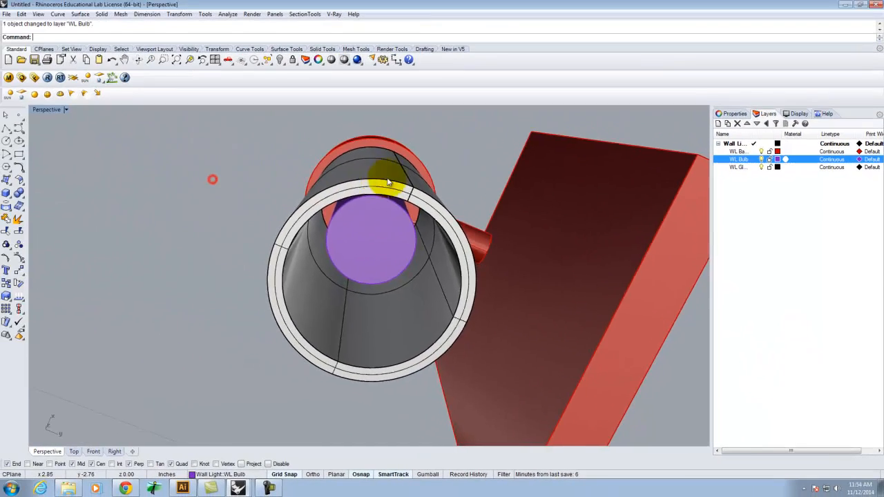
Open the V-Ray material editor.
right_click_drag(388, 182, 379, 302)
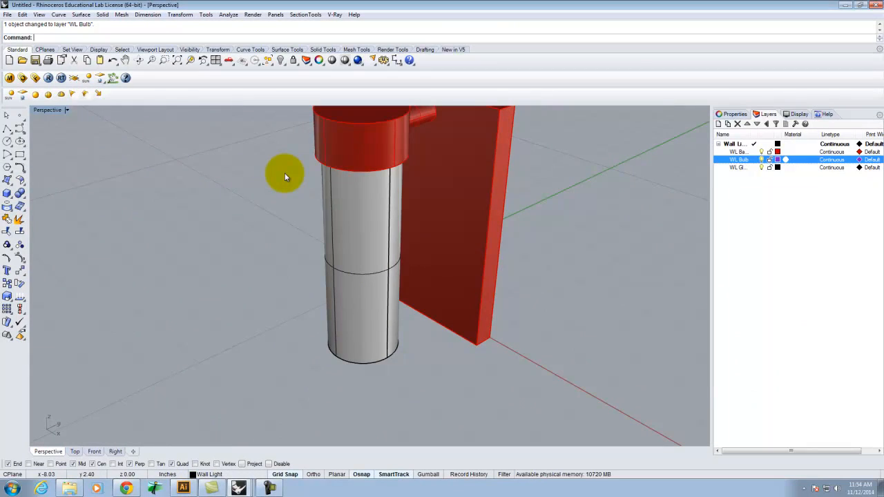
left_click(9, 77)
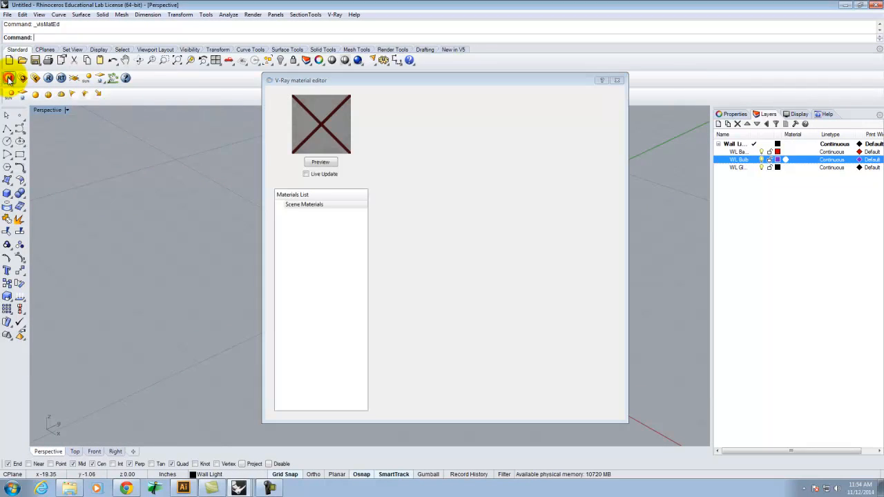
Load the Titanium Shiny material from the Titanium folder in the V-Ray Materials Metal library.
left_click(294, 204)
right_click(297, 204)
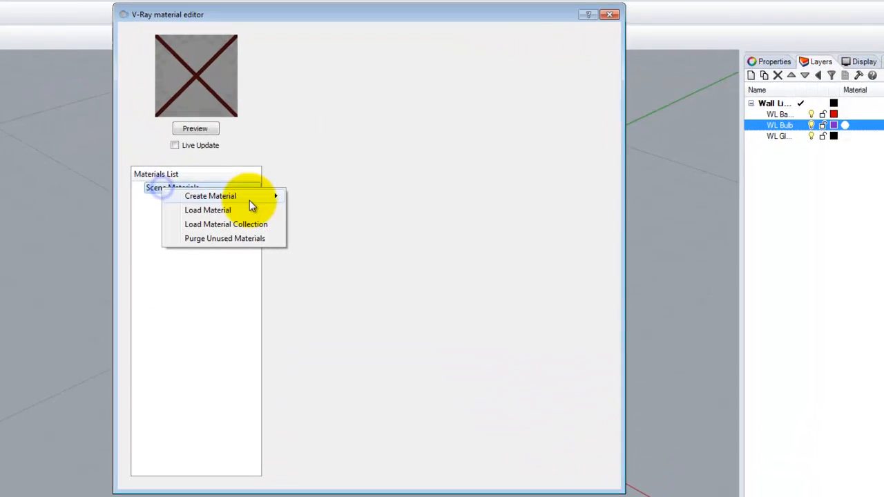
left_click(225, 212)
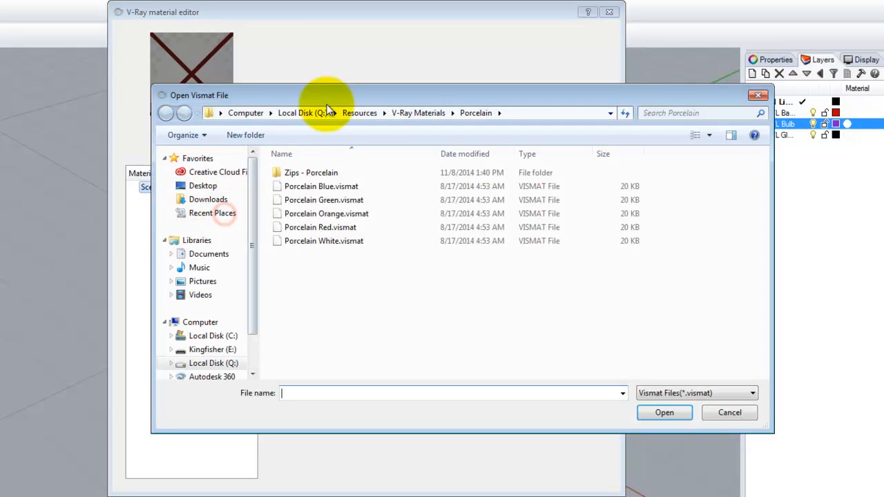
left_click(362, 115)
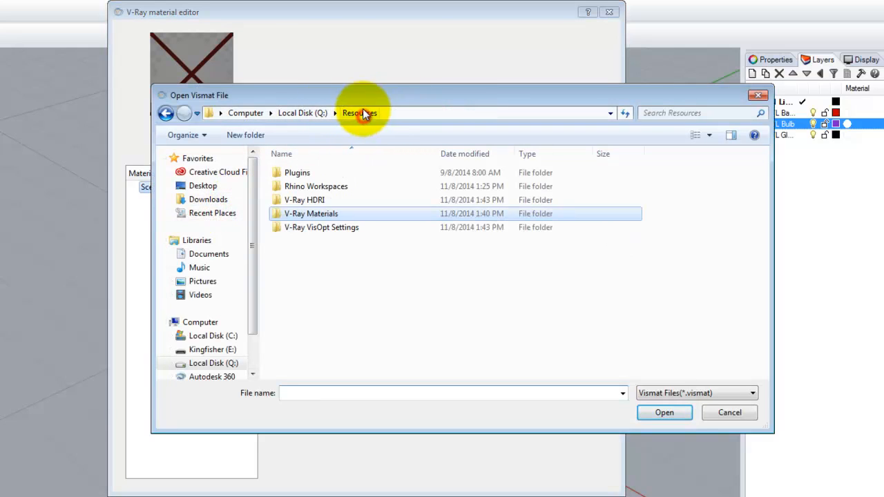
double_click(308, 215)
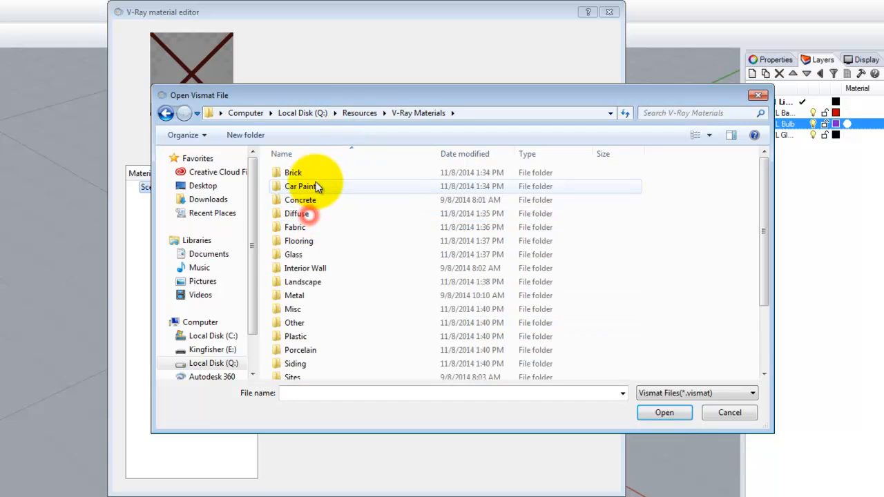
double_click(302, 299)
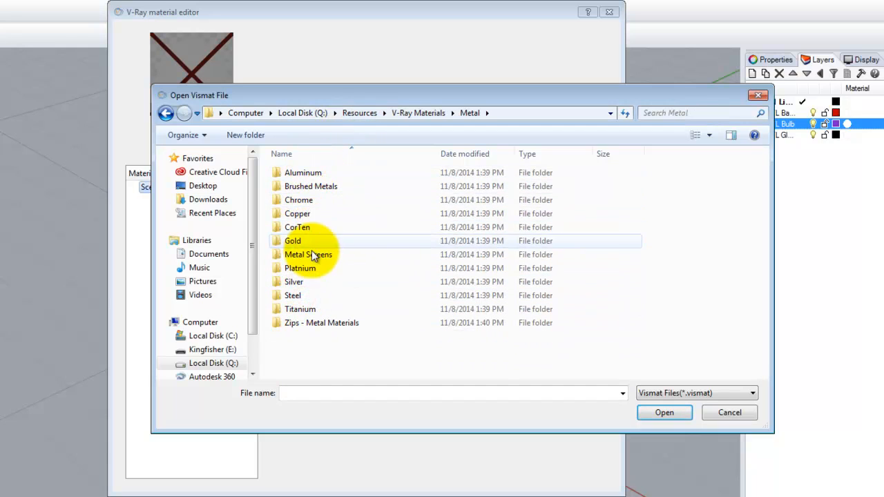
left_click(302, 203)
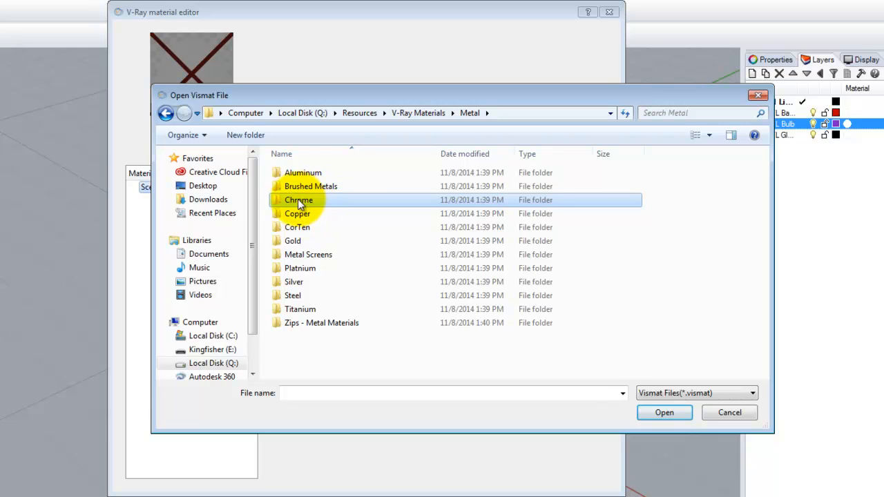
double_click(300, 309)
double_click(442, 201)
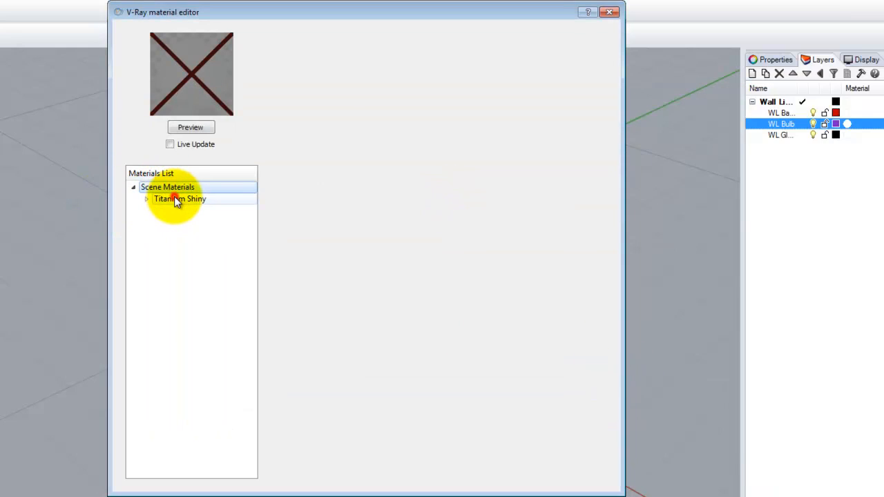
Apply the Titanium Shiny material to the WL Base layer.
right_click(176, 199)
left_click(265, 323)
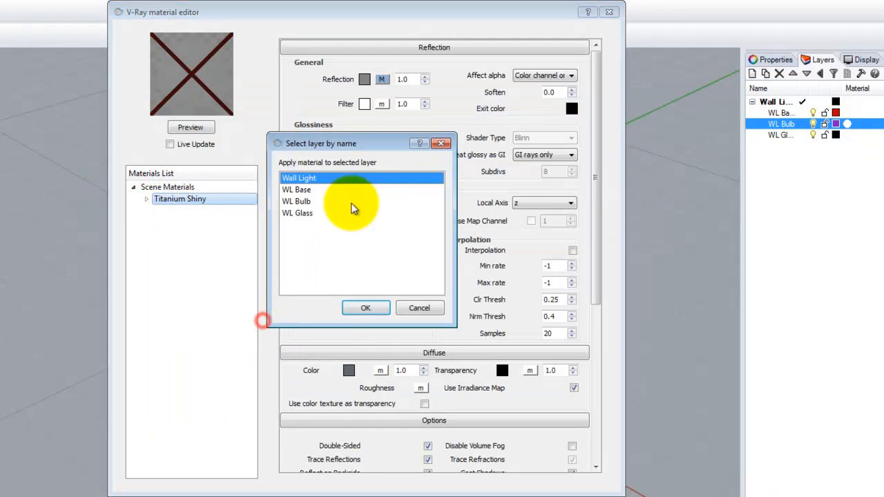
left_click(301, 190)
left_click(366, 309)
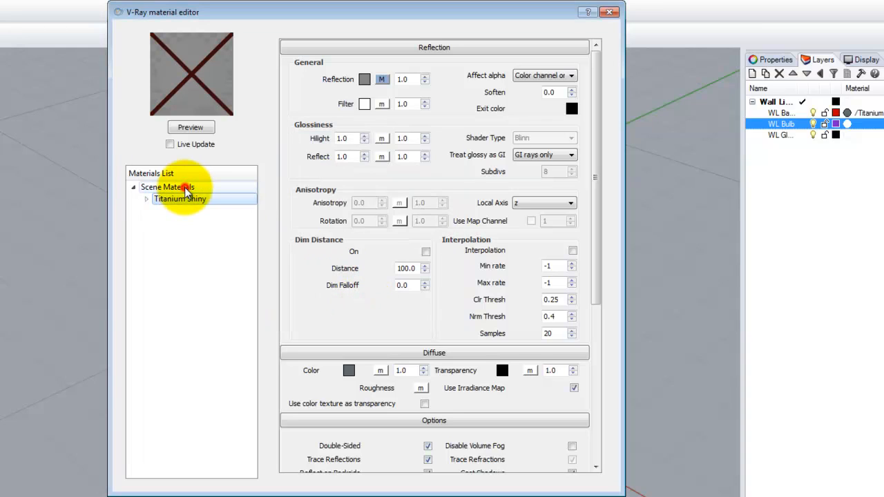
Load Glass frosted.vismat from the Glass Frosted folder in the V-Ray Materials Glass library into the scene materials.
left_click(184, 187)
right_click(185, 187)
left_click(236, 210)
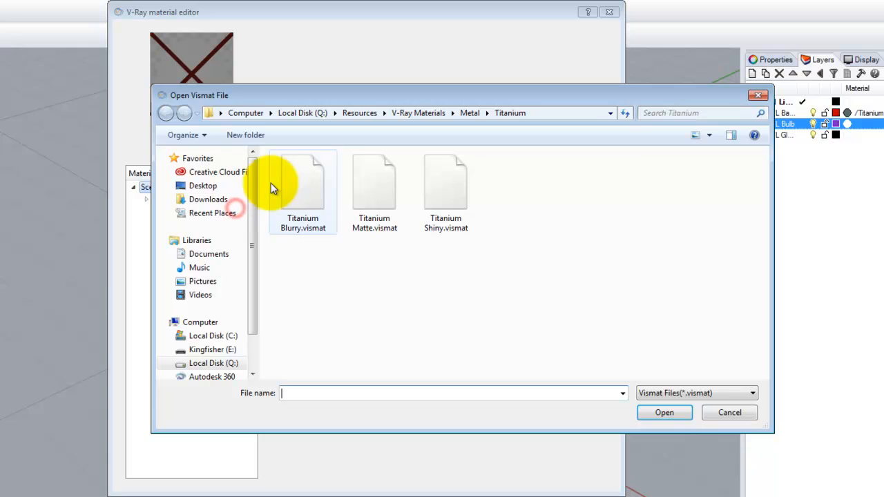
left_click(422, 113)
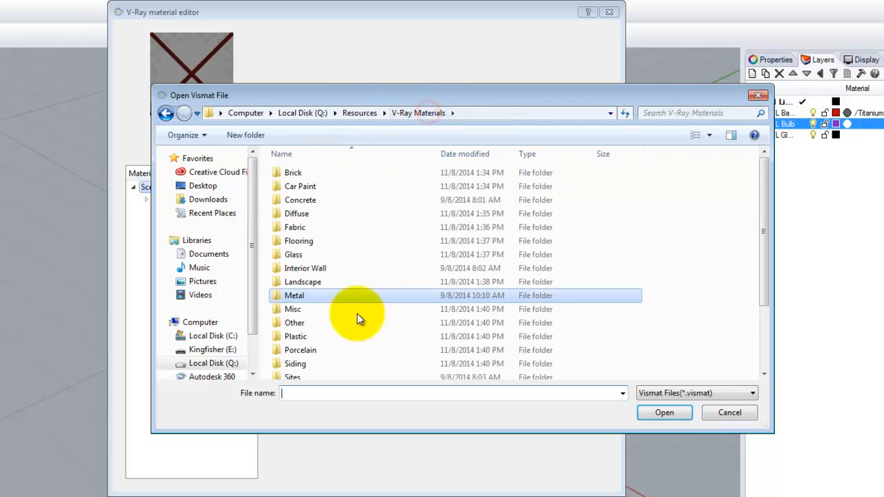
double_click(296, 255)
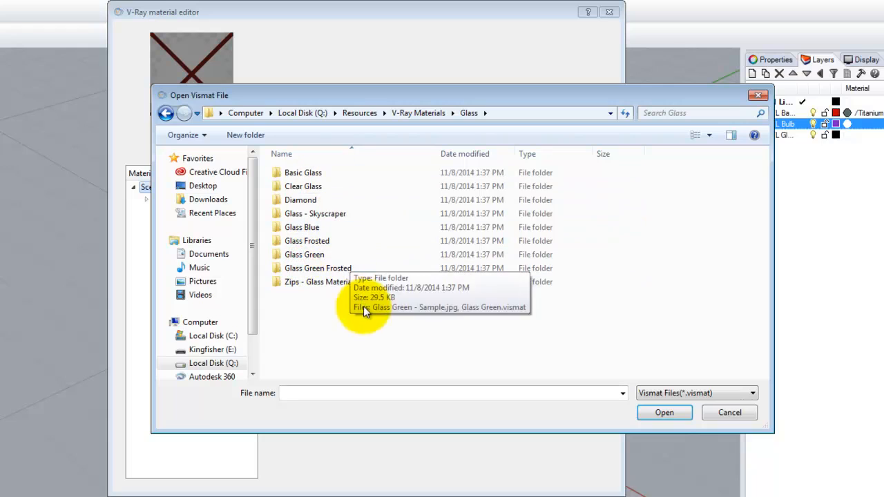
double_click(318, 242)
left_click(318, 174)
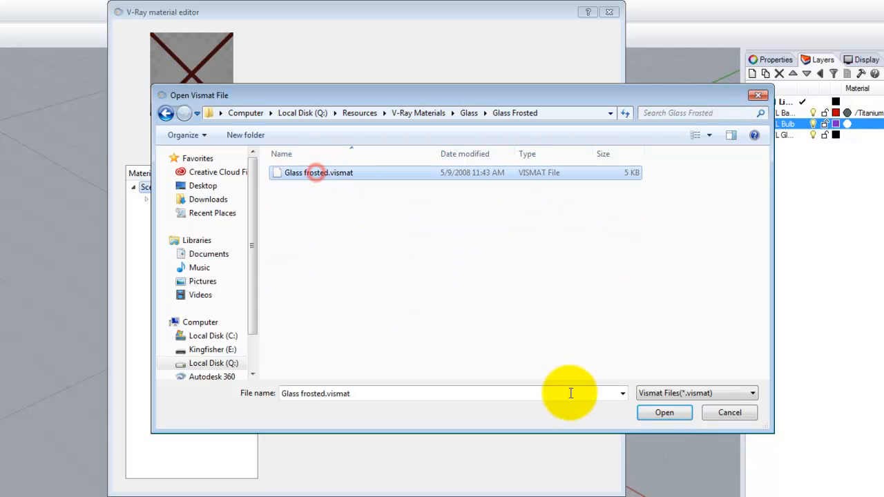
left_click(665, 413)
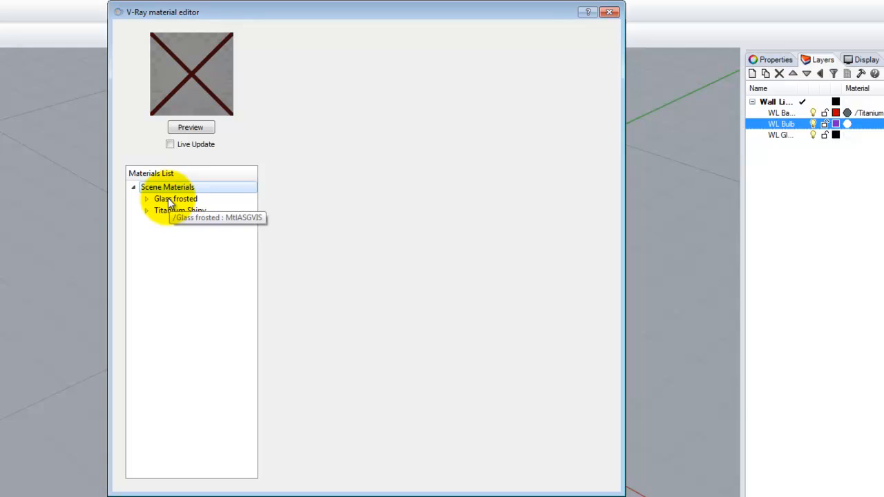
right_click(169, 187)
left_click(217, 211)
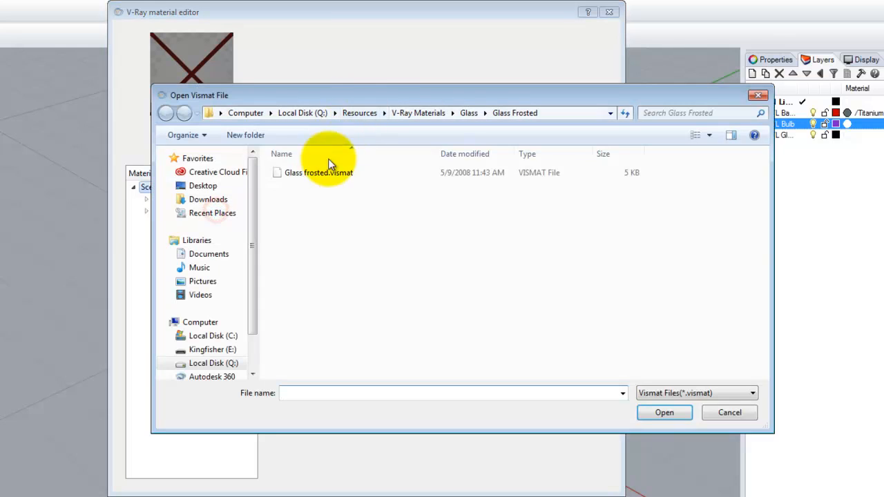
left_click(412, 113)
double_click(300, 326)
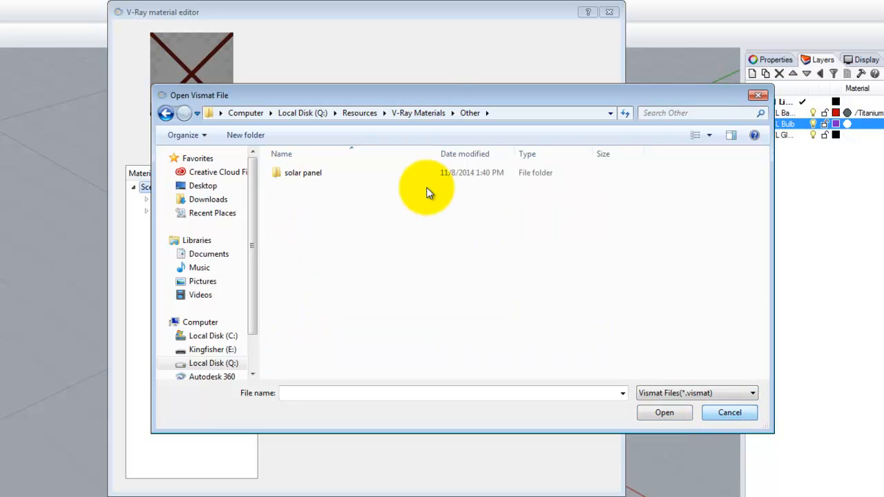
left_click(413, 113)
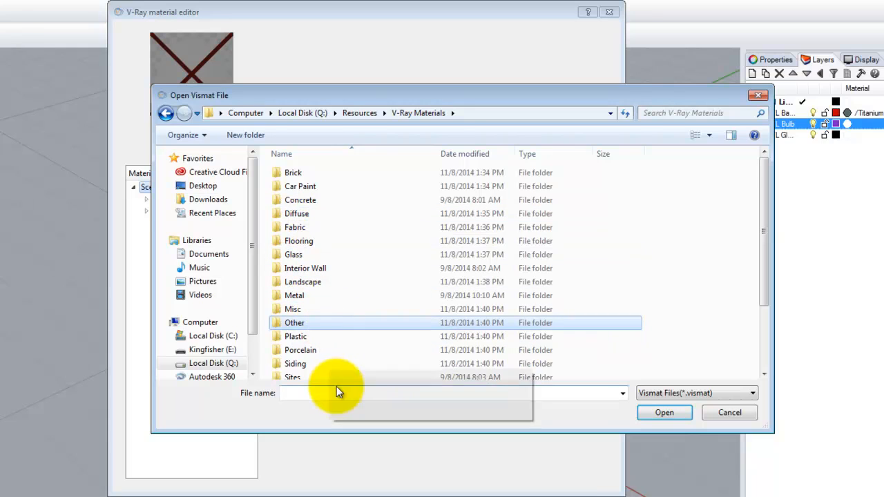
left_click_drag(762, 208, 765, 262)
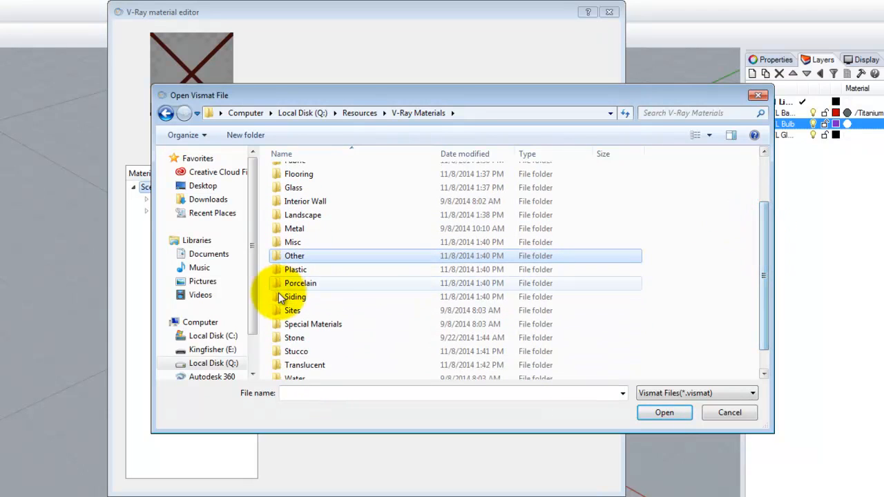
double_click(319, 324)
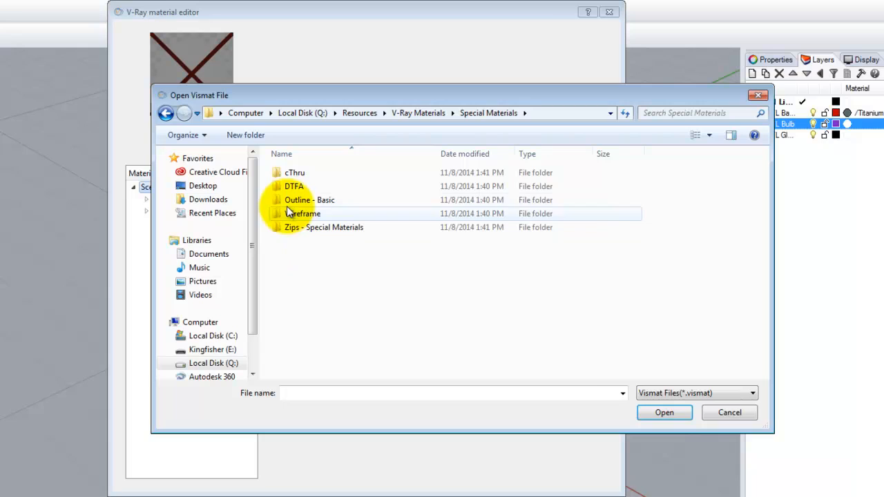
left_click(754, 411)
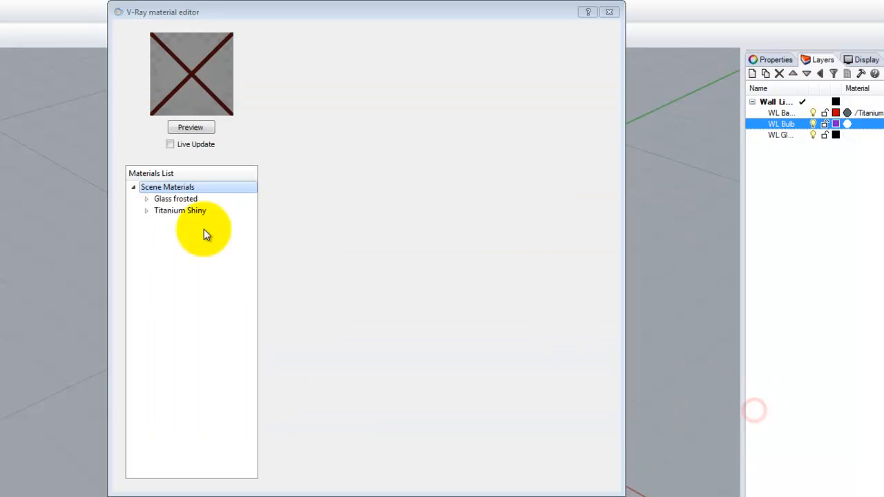
Create a new standard scene material and rename it WL Bulb.
right_click(164, 187)
mouse_move(242, 196)
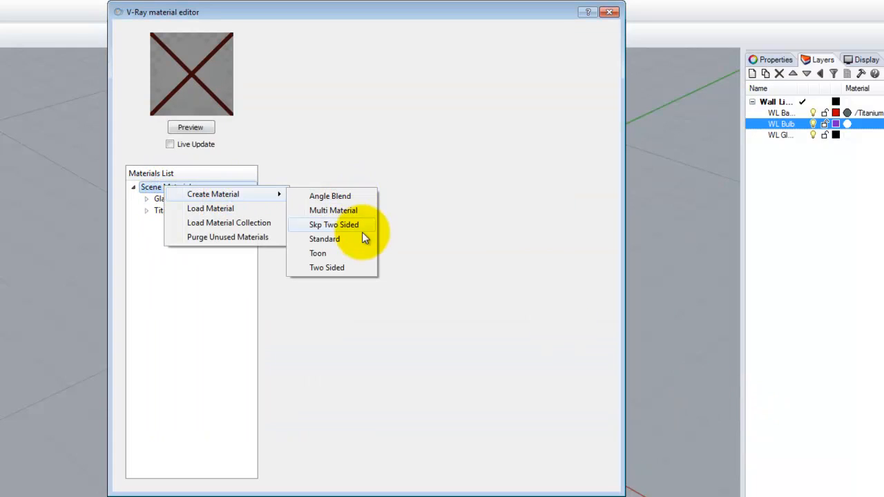
left_click(335, 241)
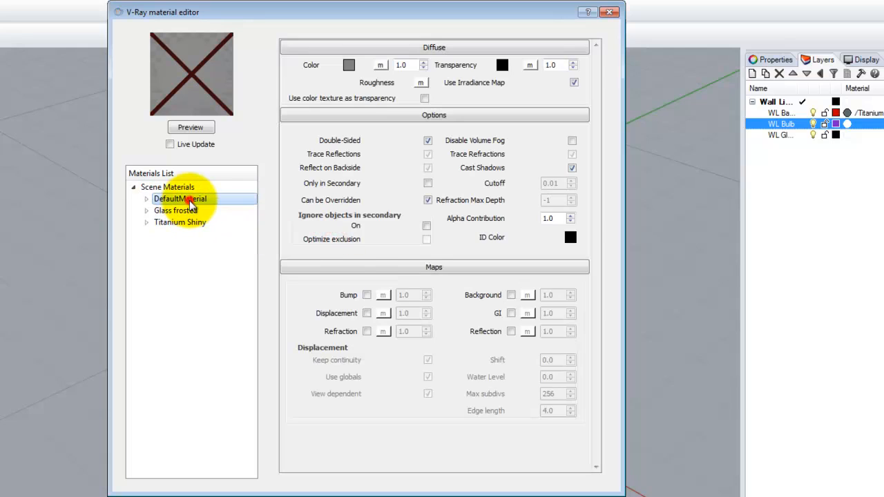
key("shift+w")
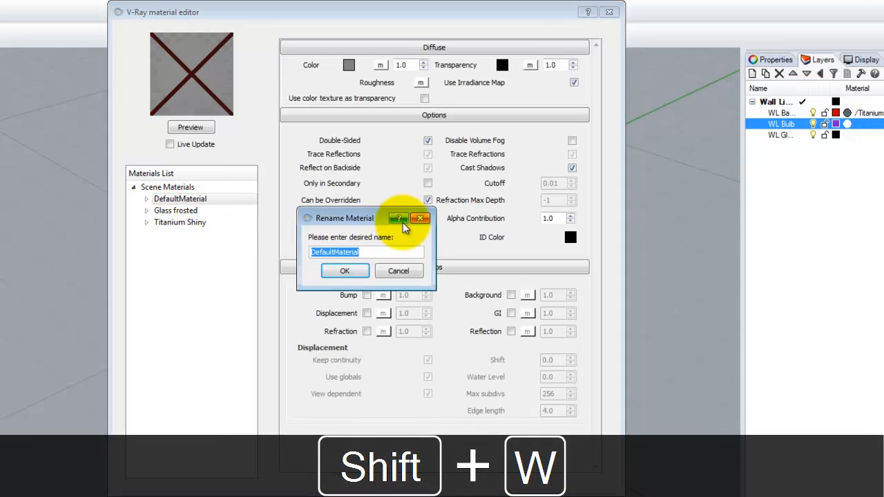
type("WL B")
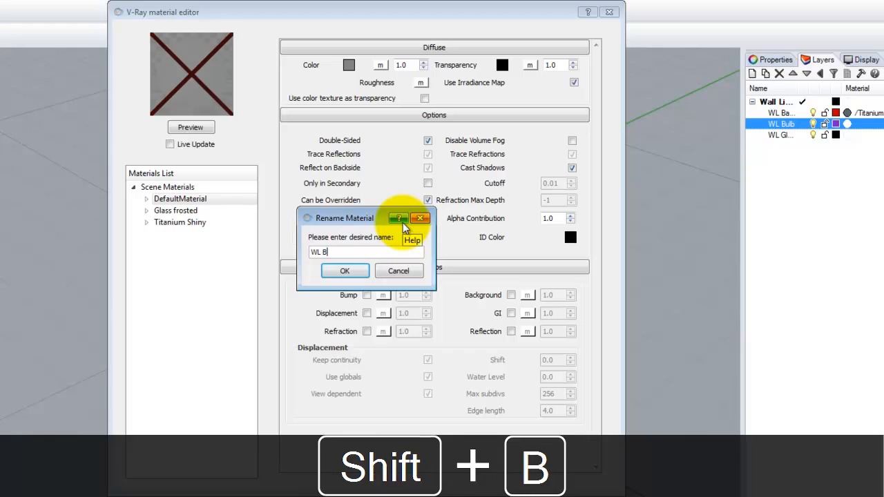
type("ulb")
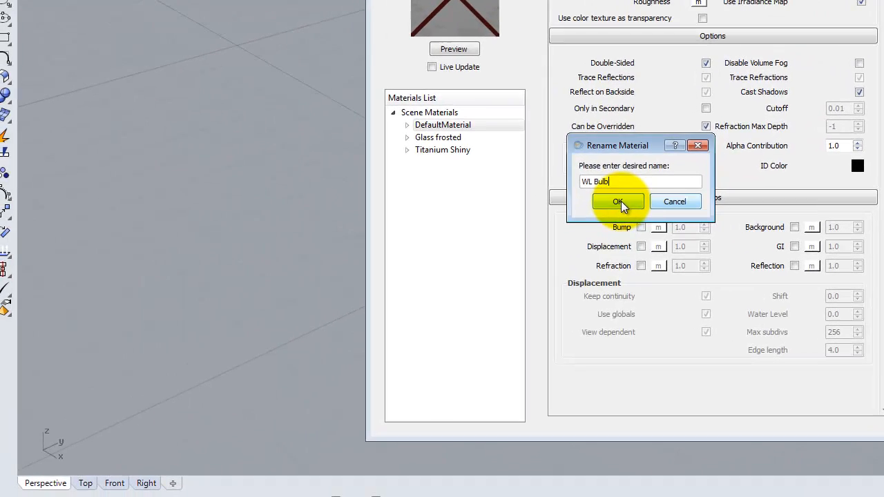
left_click(347, 273)
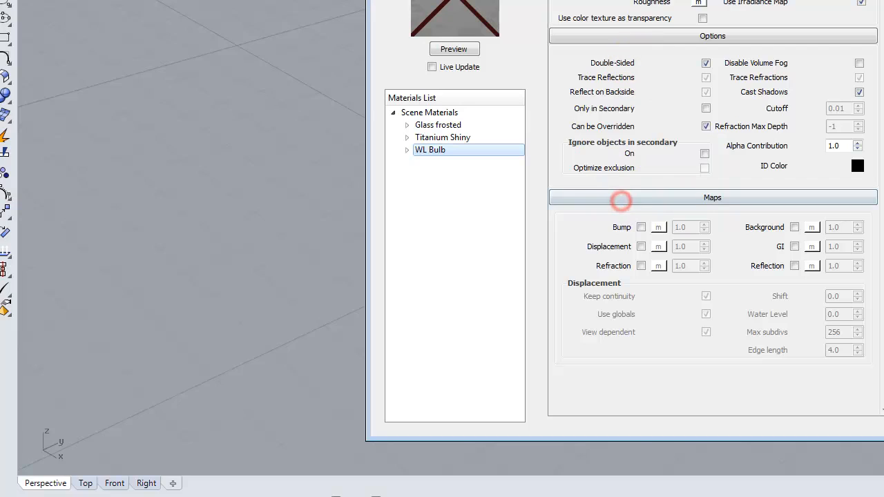
Set WL Bulb's diffuse color to R155, G155, B155 and keep its diffuse transparency black, following the emissive material tutorial page in Chrome.
left_click(622, 2)
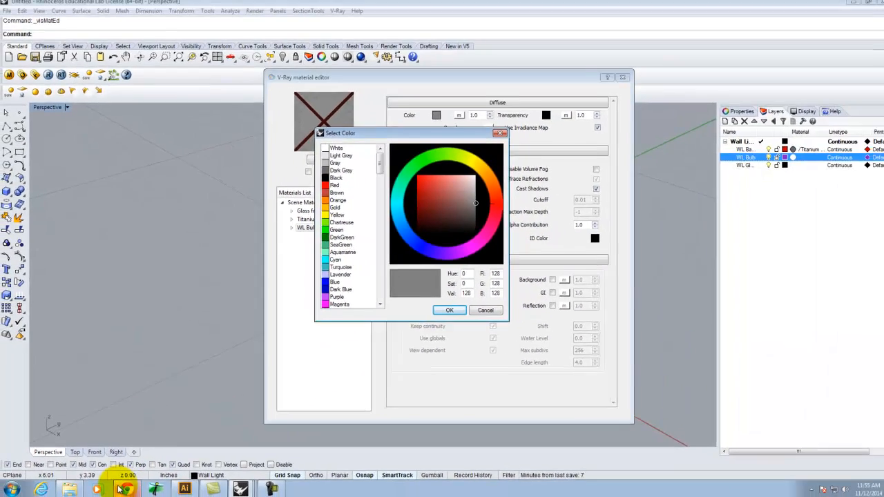
left_click(125, 488)
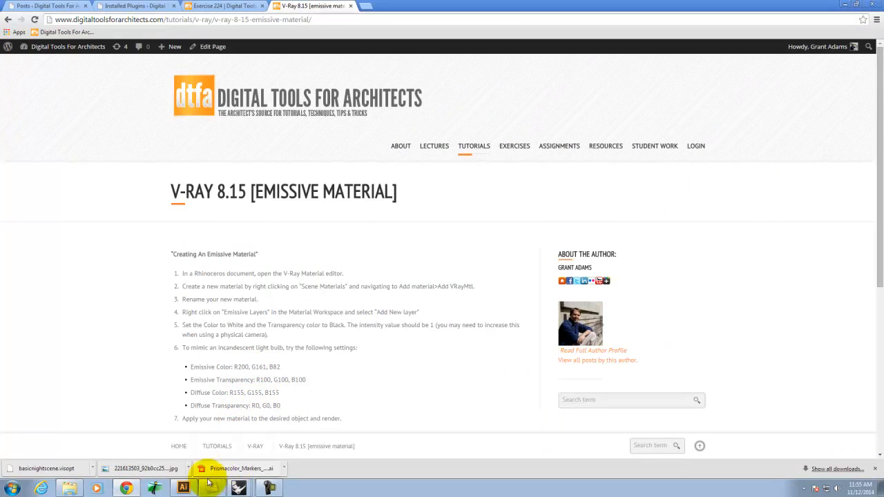
left_click(238, 488)
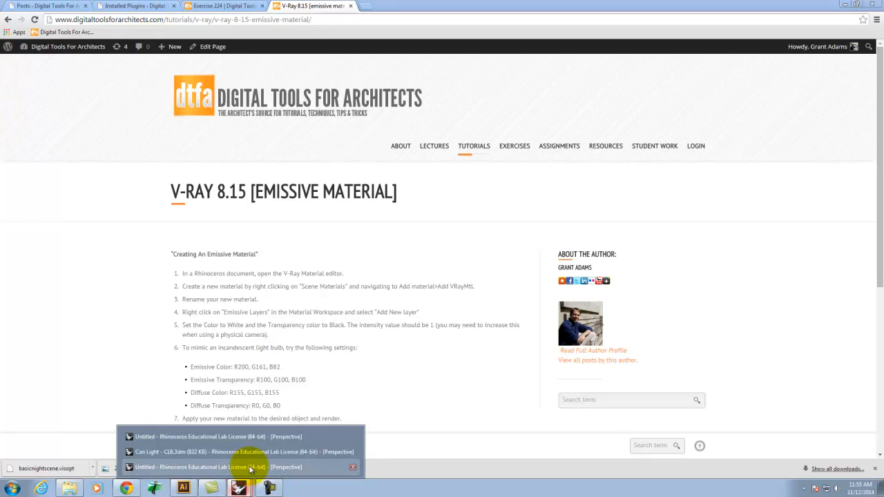
left_click(247, 437)
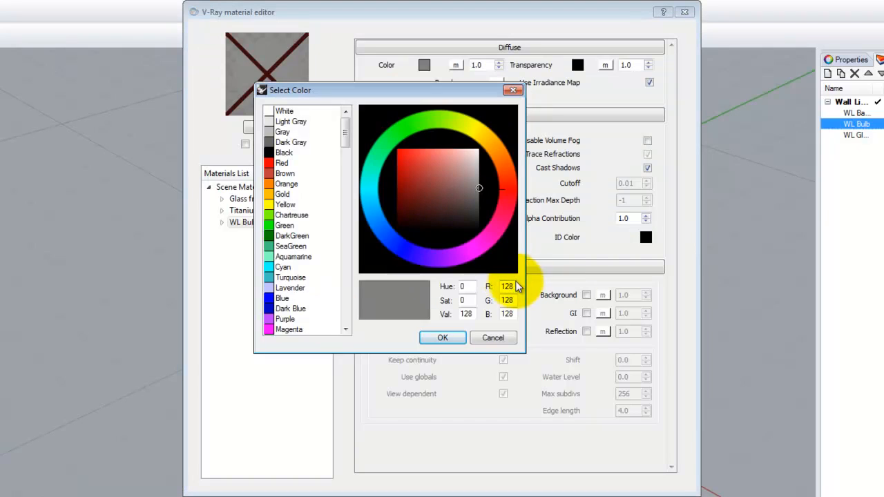
double_click(507, 286)
type("155")
key("Tab")
type("155")
key("Tab")
type("155")
left_click(460, 338)
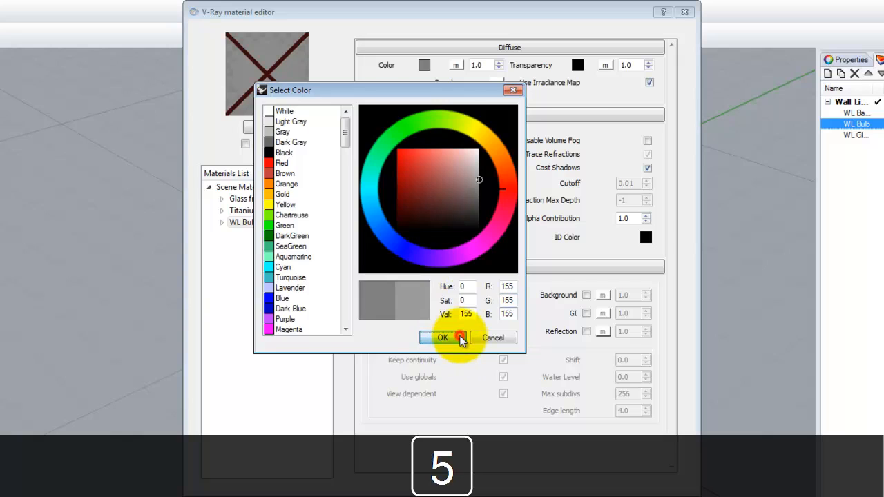
left_click(577, 65)
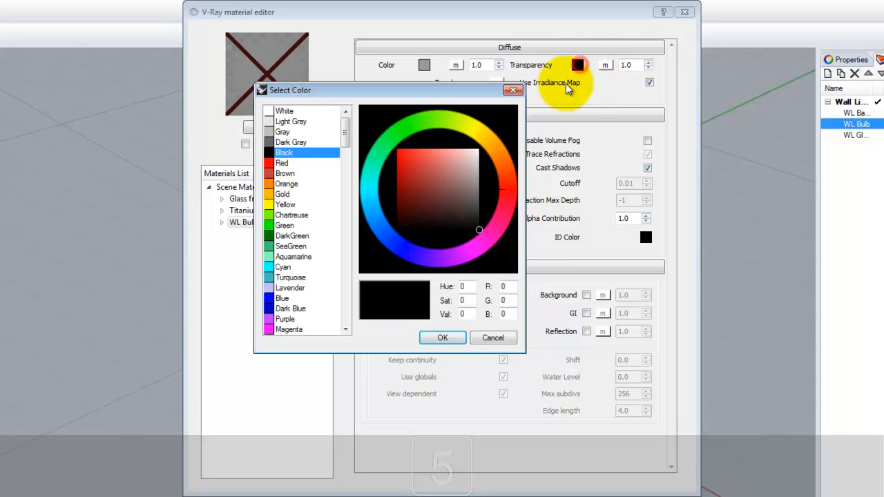
left_click(450, 338)
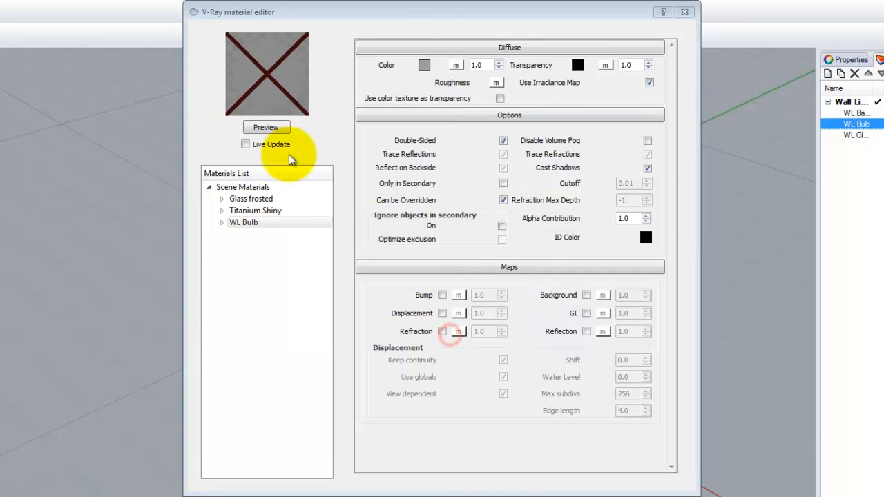
Add an emissive layer to the WL Bulb material.
right_click(253, 222)
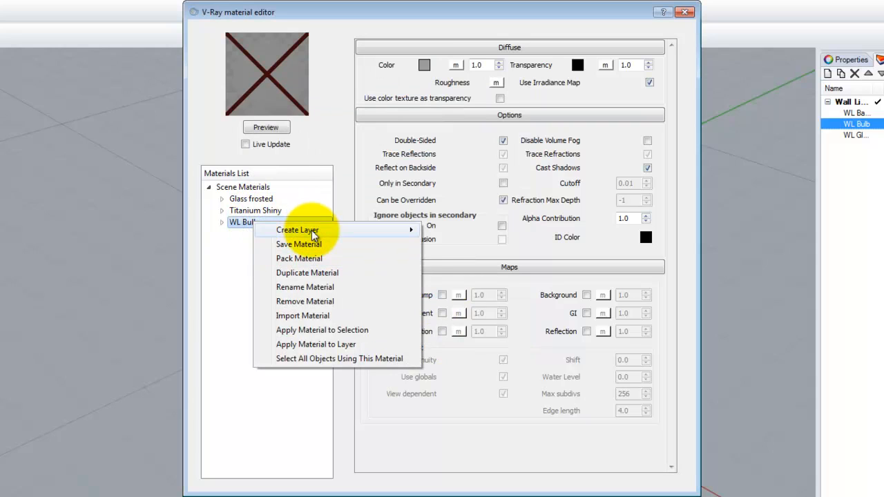
mouse_move(312, 230)
left_click(457, 232)
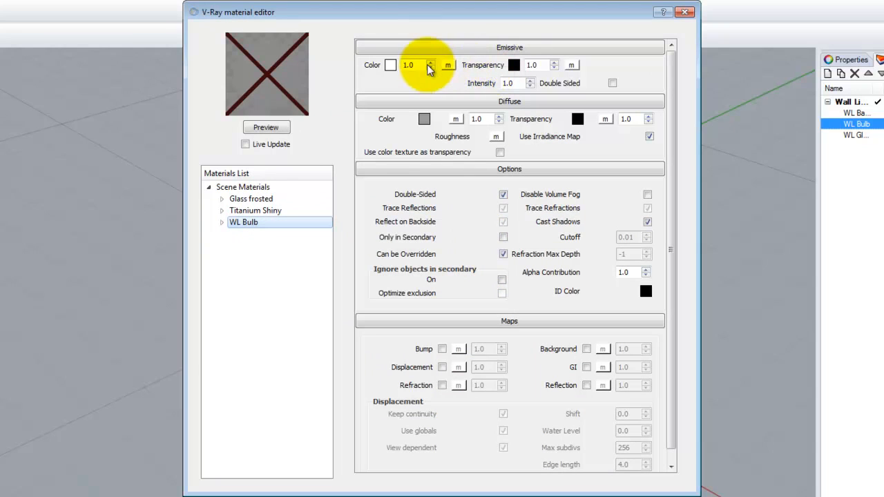
Set WL Bulb's emissive color to R200, G161, B82.
left_click(390, 66)
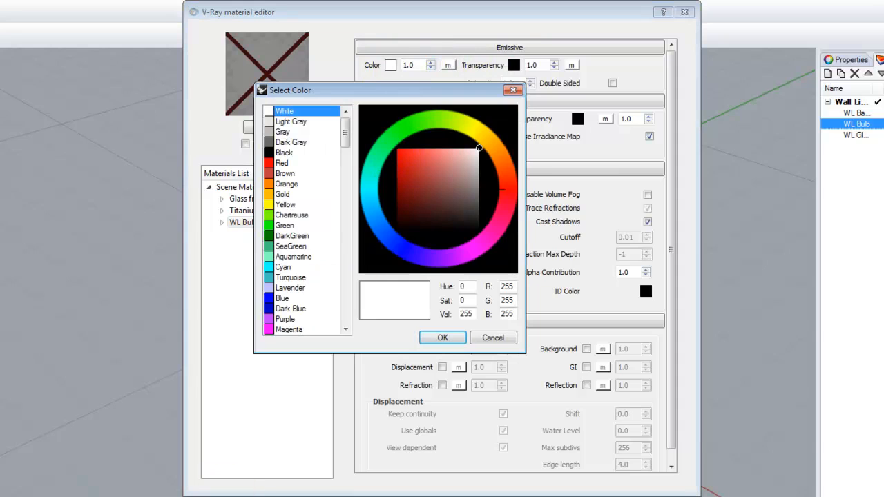
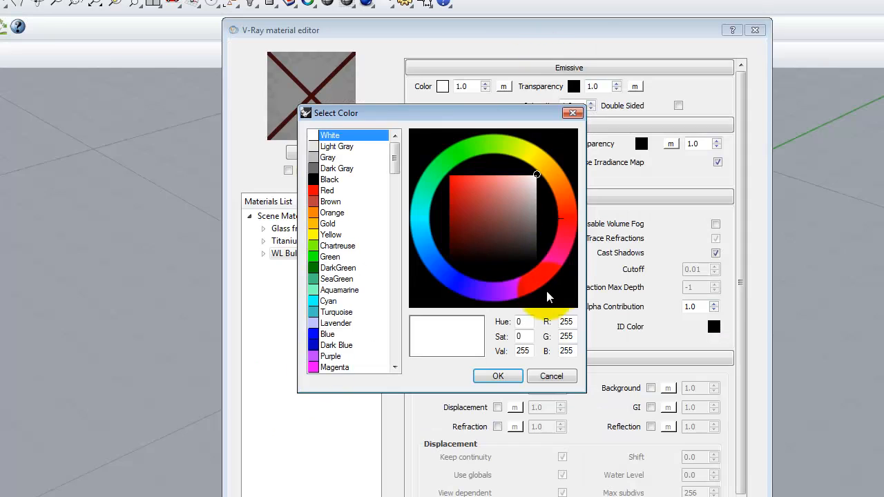
double_click(571, 321)
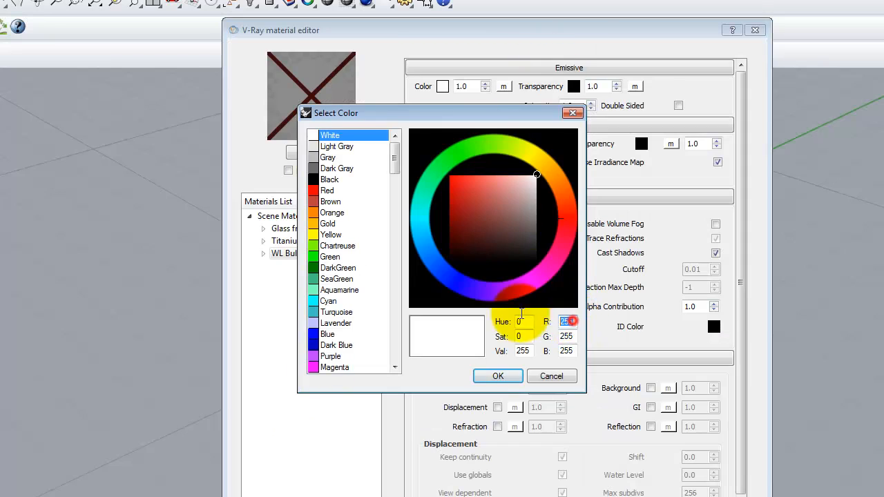
type("200")
key("Tab")
type("161")
key("Tab")
type("5")
key("BackSpace")
type("82")
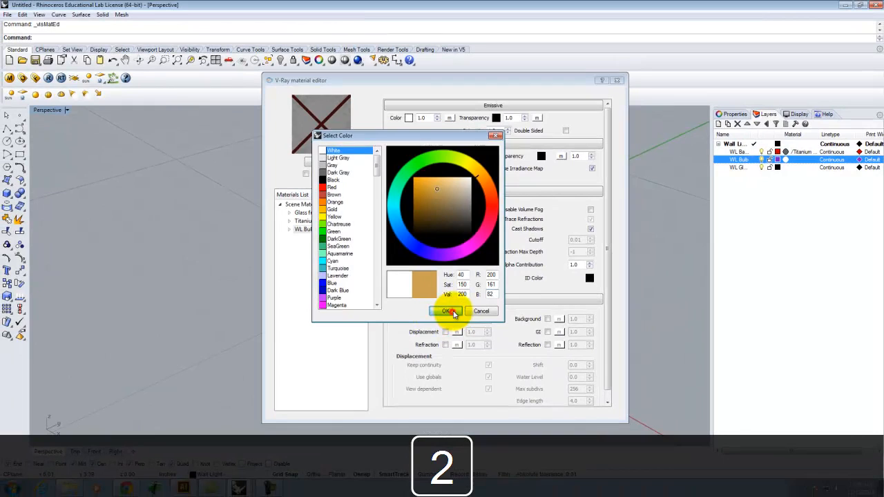
left_click(494, 371)
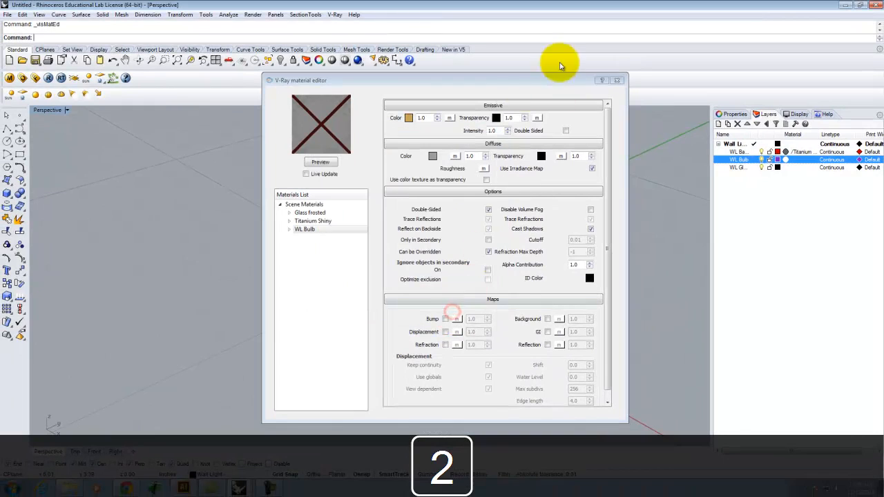
Check the emissive transparency values on the emissive material tutorial page in Chrome and return to Rhino, keeping WL Bulb's emissive transparency black.
left_click(538, 118)
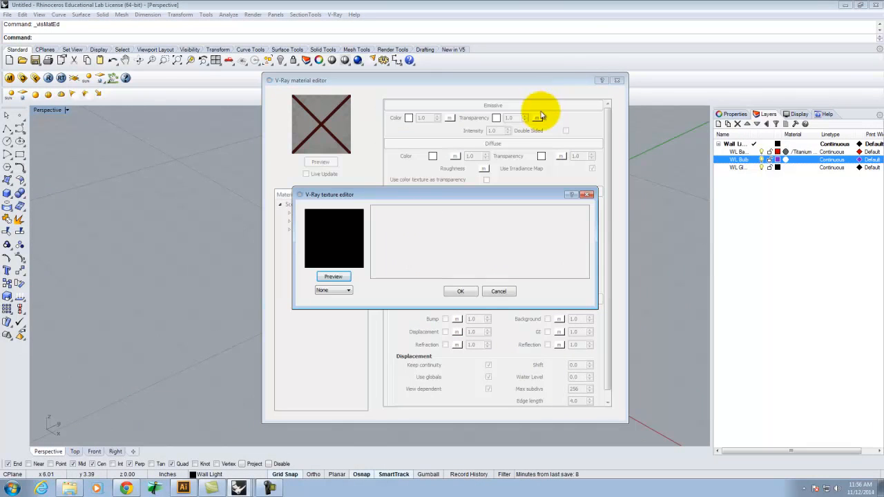
left_click(499, 293)
left_click(497, 118)
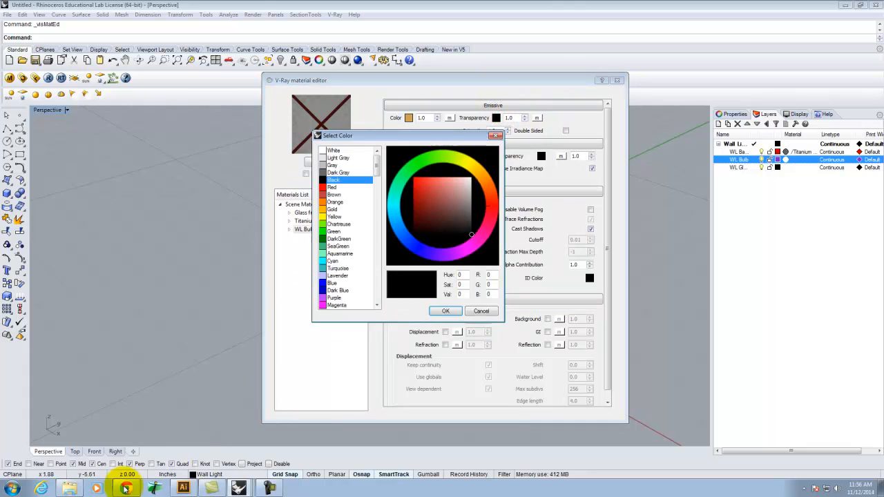
left_click(126, 488)
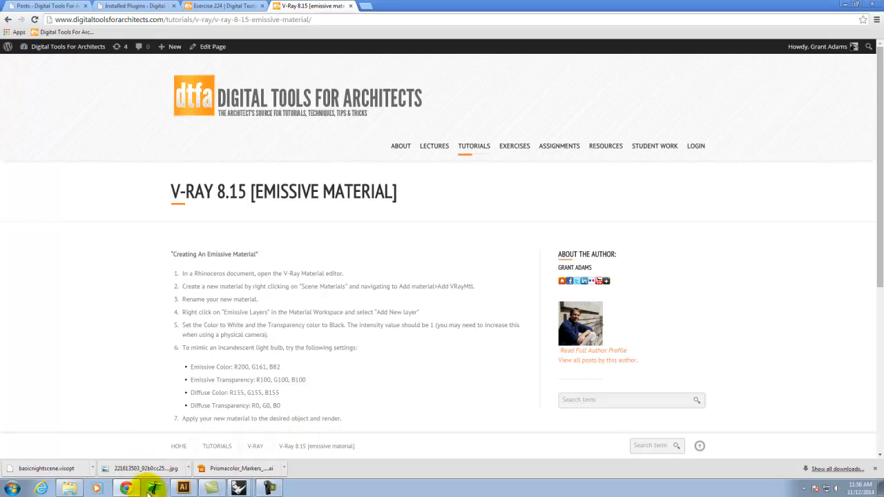
mouse_move(239, 490)
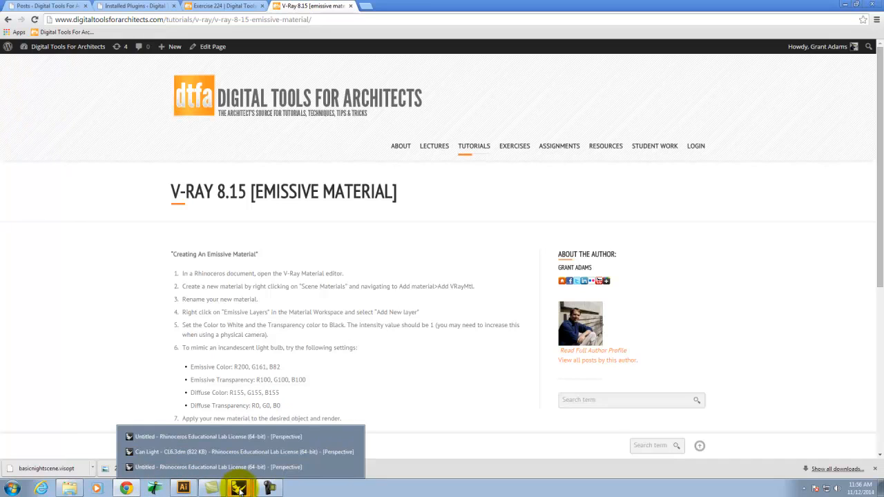
left_click(213, 468)
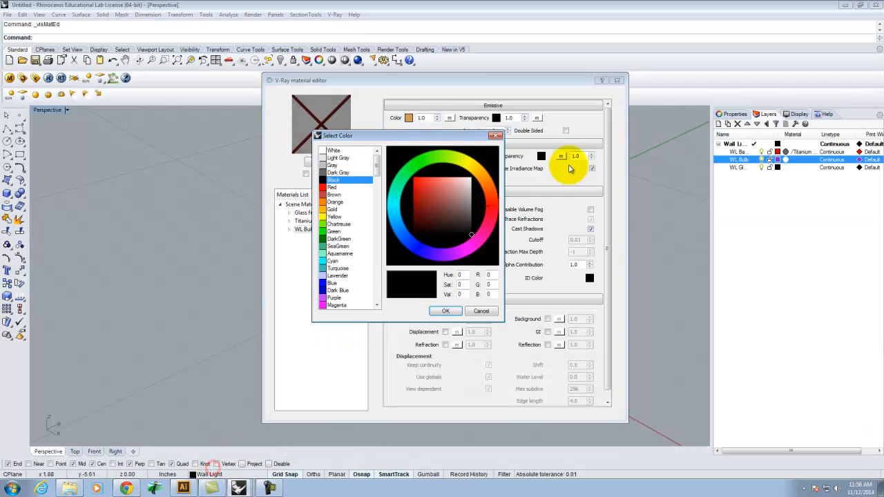
left_click(443, 311)
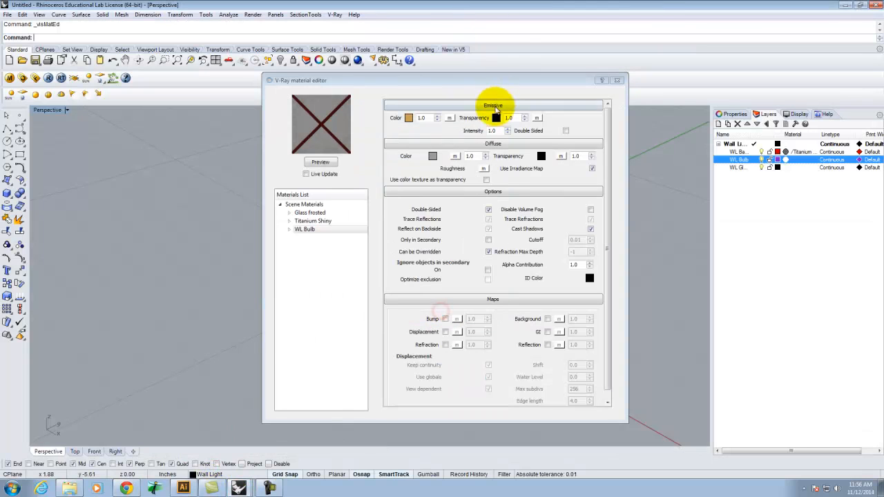
Set WL Bulb's diffuse transparency color to R100, G100, B100.
left_click(542, 156)
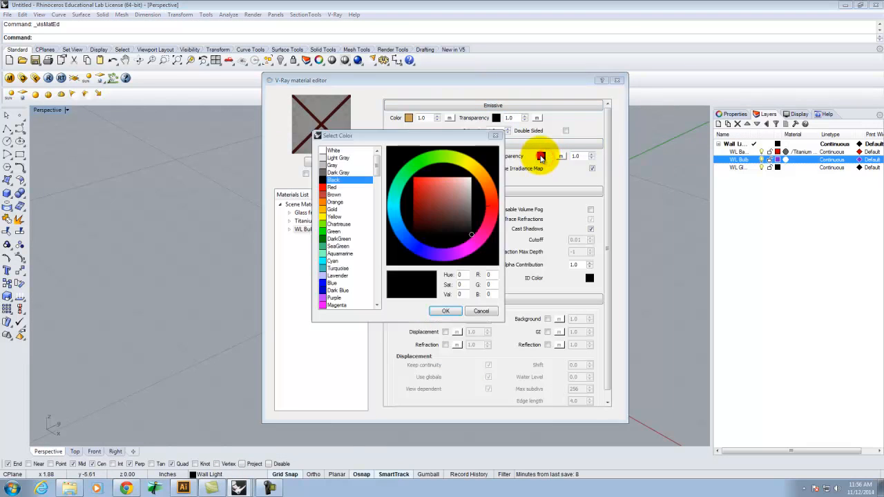
type("100")
key("Tab")
type("100100")
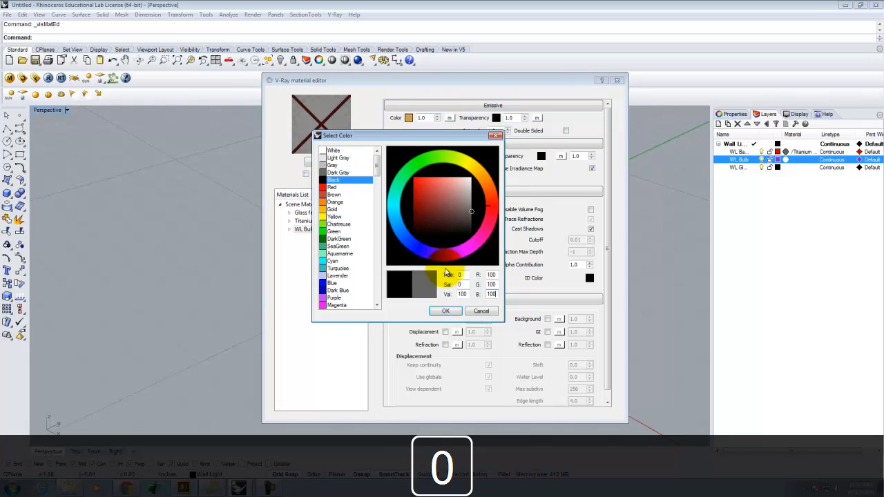
left_click(446, 311)
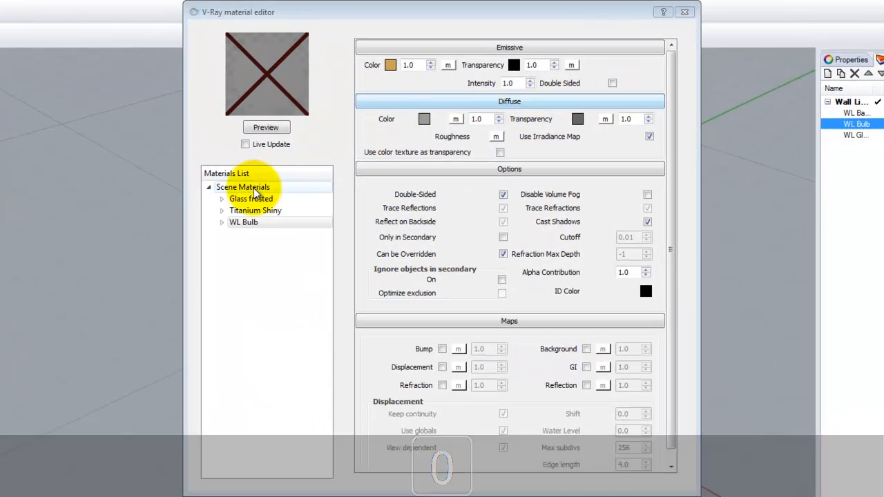
Set WL Bulb's emissive intensity to 100 and update the material preview.
left_click(305, 230)
double_click(509, 84)
type("100")
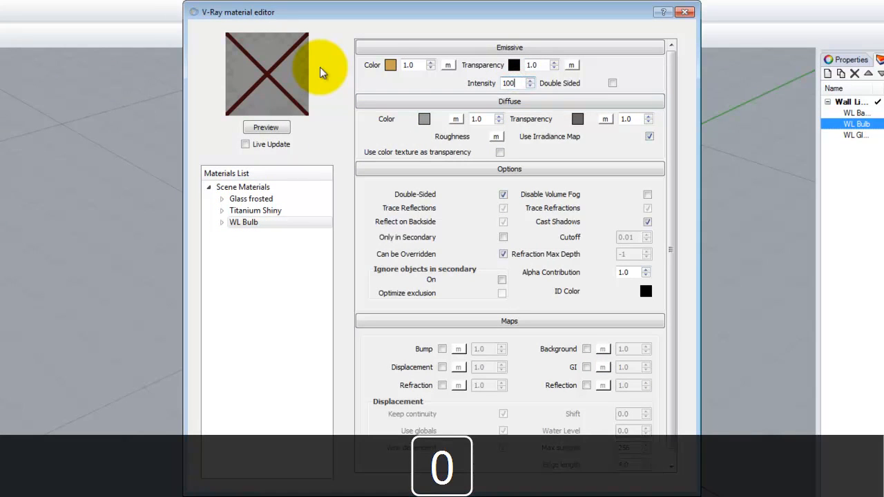
left_click(259, 131)
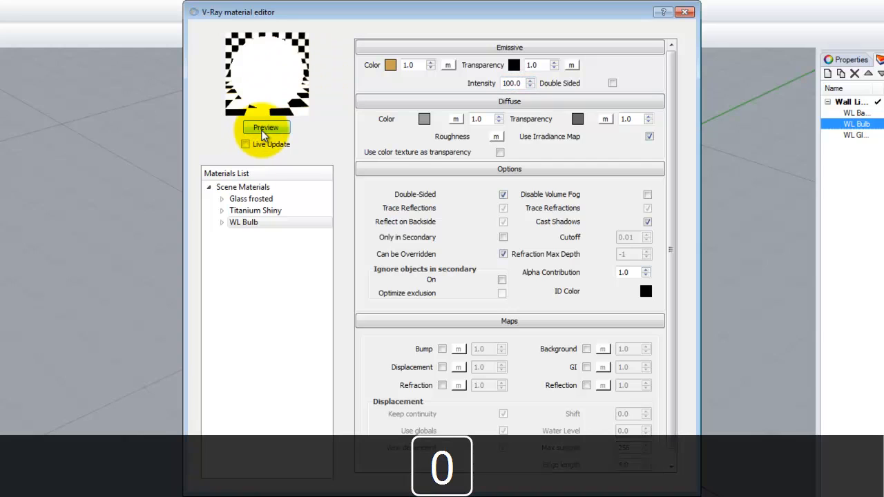
Apply the WL Bulb material to the WL Bulb layer and close the material editor.
right_click(251, 224)
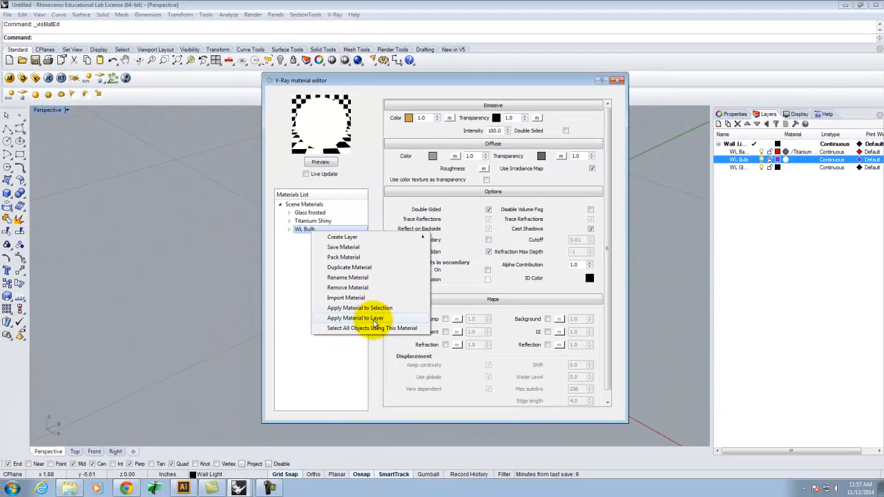
left_click(340, 349)
left_click(408, 214)
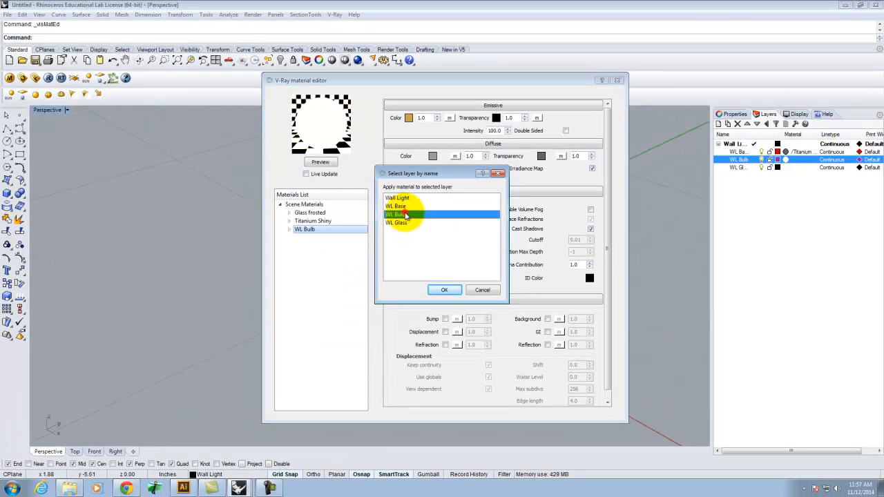
left_click(453, 291)
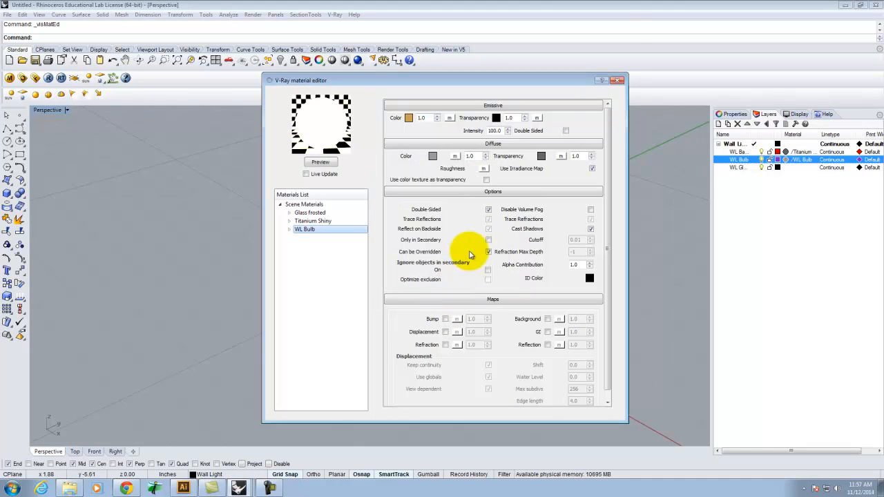
left_click(617, 81)
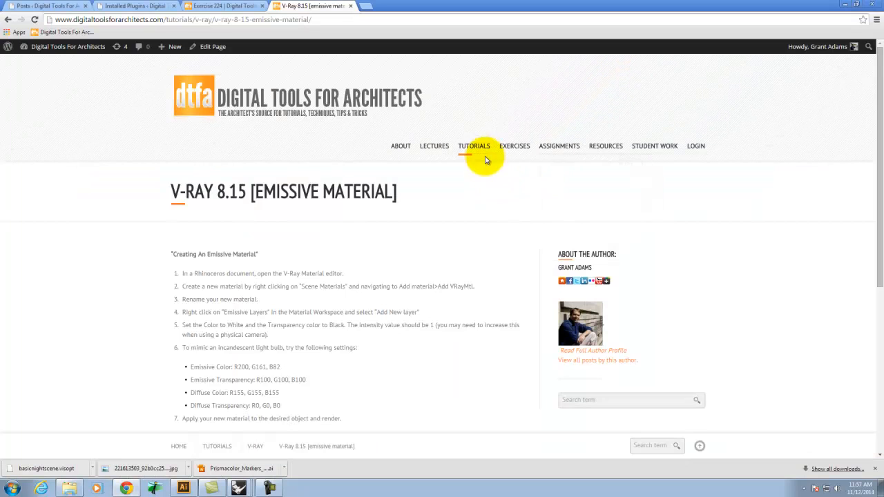
Return to the untitled wall light model in Rhino and delete the stray circular surface behind the bulb inside the glass cylinder.
mouse_move(238, 488)
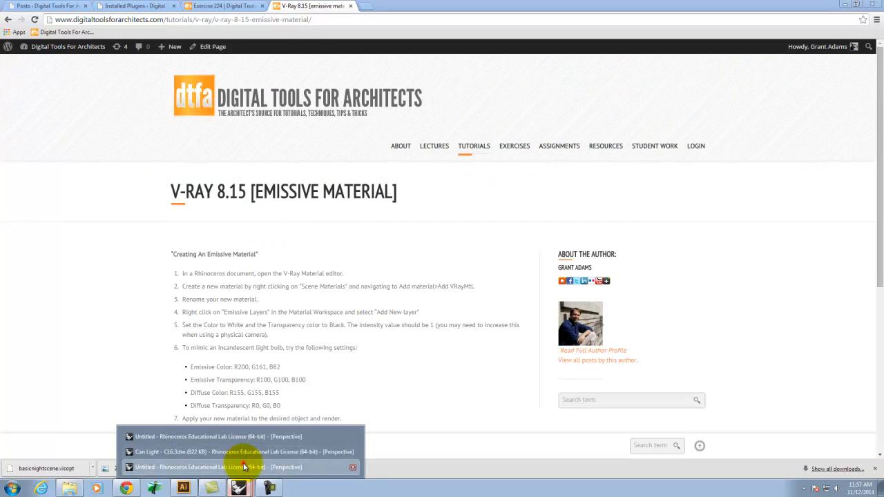
left_click(238, 459)
right_click_drag(392, 116, 385, 420)
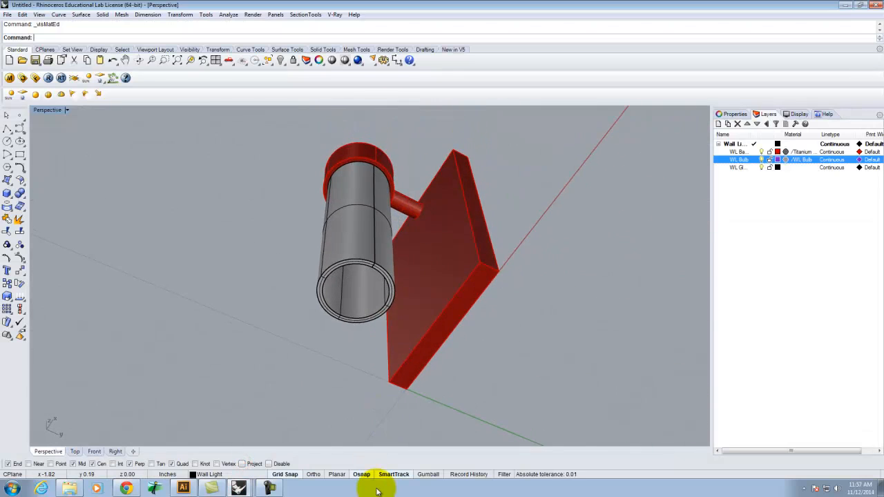
left_click(365, 211)
right_click_drag(359, 163, 347, 124)
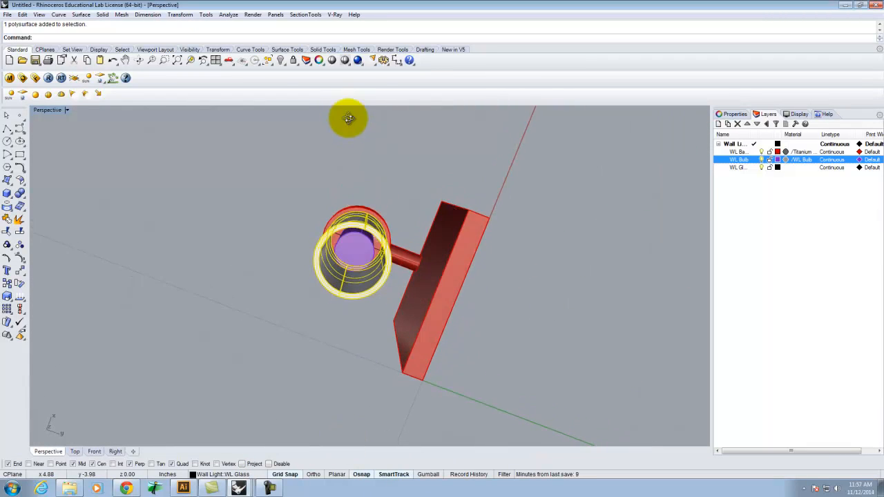
scroll(373, 236, "up", 6)
left_click(384, 236)
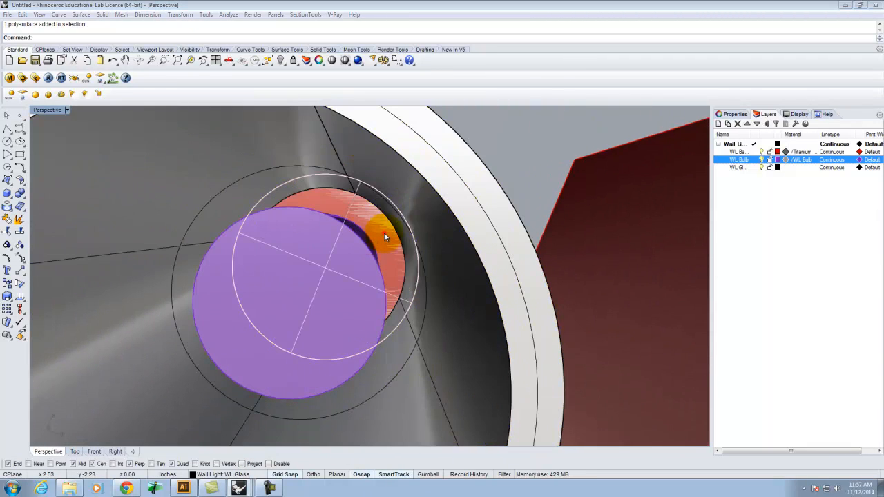
left_click(435, 255)
key("Delete")
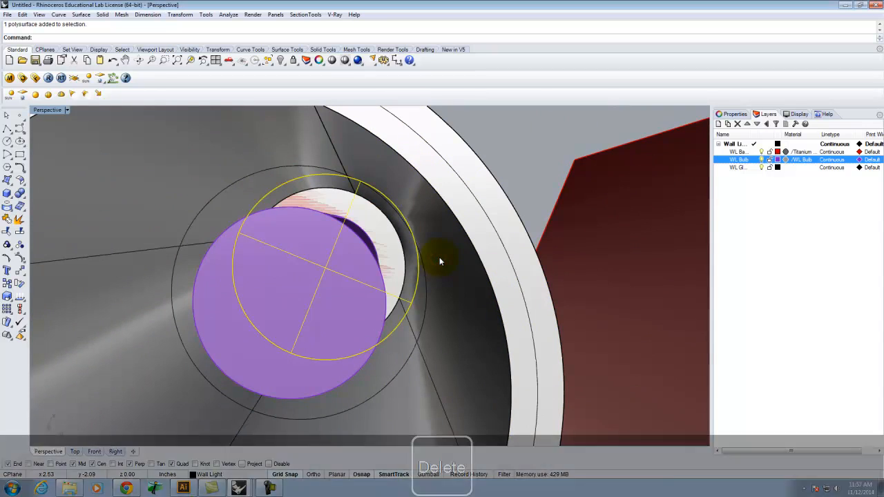
scroll(435, 253, "down", 6)
right_click_drag(455, 219, 436, 280)
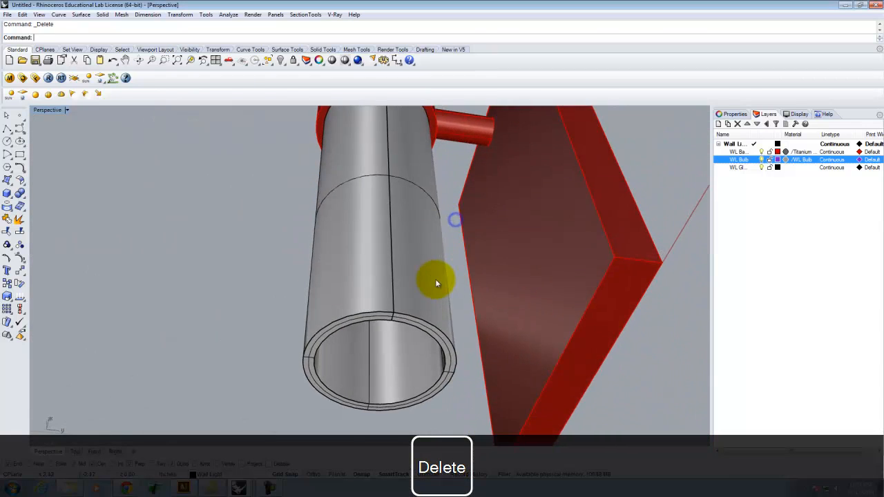
scroll(437, 280, "down", 5)
right_click_drag(430, 247, 499, 325)
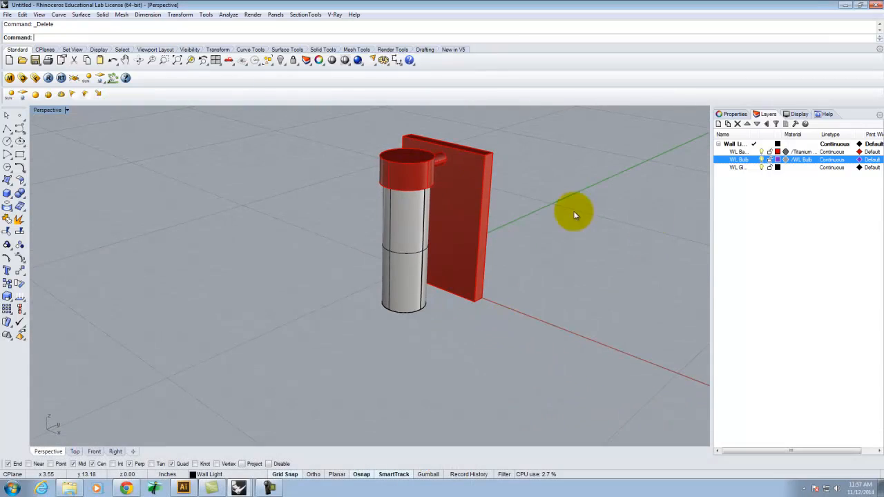
Save the model as Wall Light.3dm in the A136 > Ex224 folder on the Kingfisher (E:) drive.
left_click(6, 15)
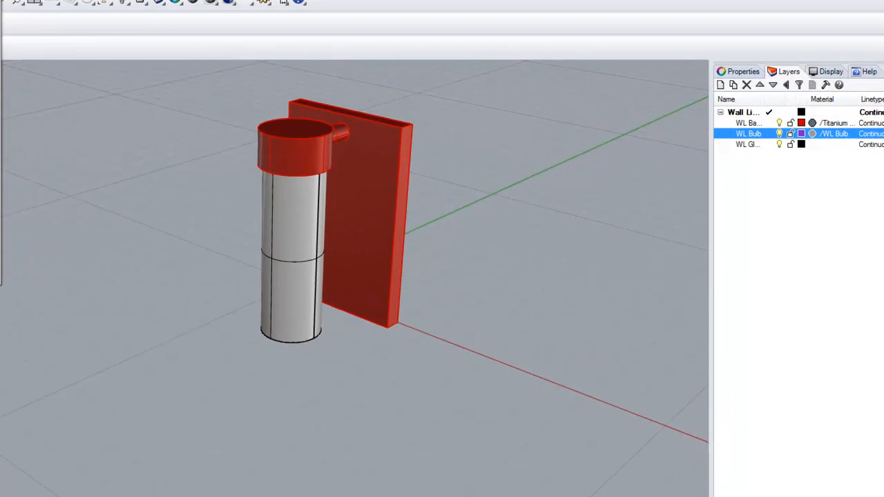
left_click(0, 41)
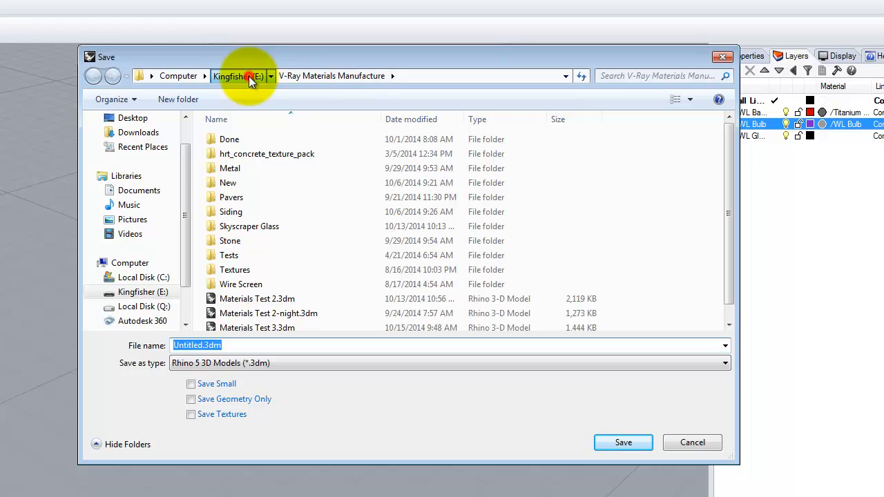
left_click(242, 76)
double_click(228, 153)
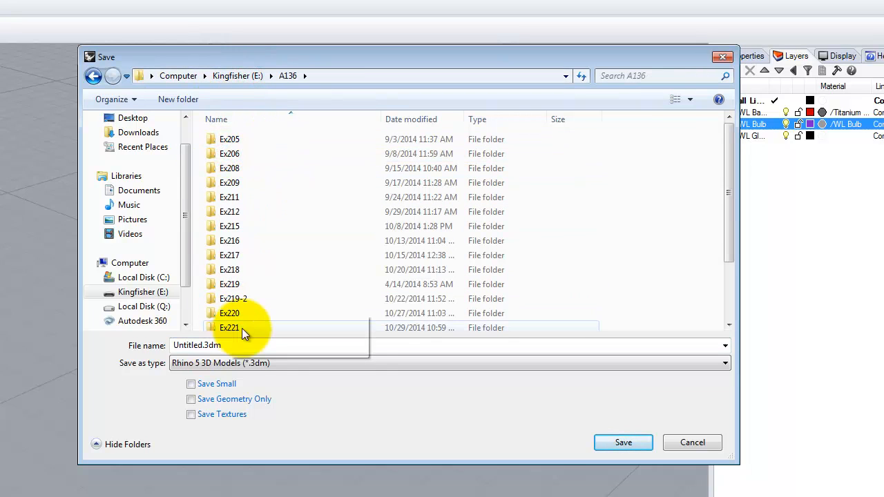
scroll(246, 325, "down", 3)
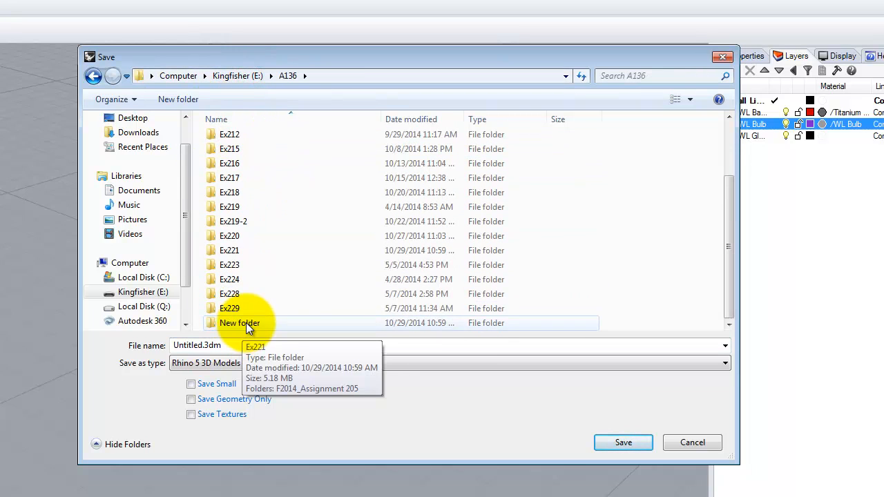
double_click(240, 280)
left_click(205, 344)
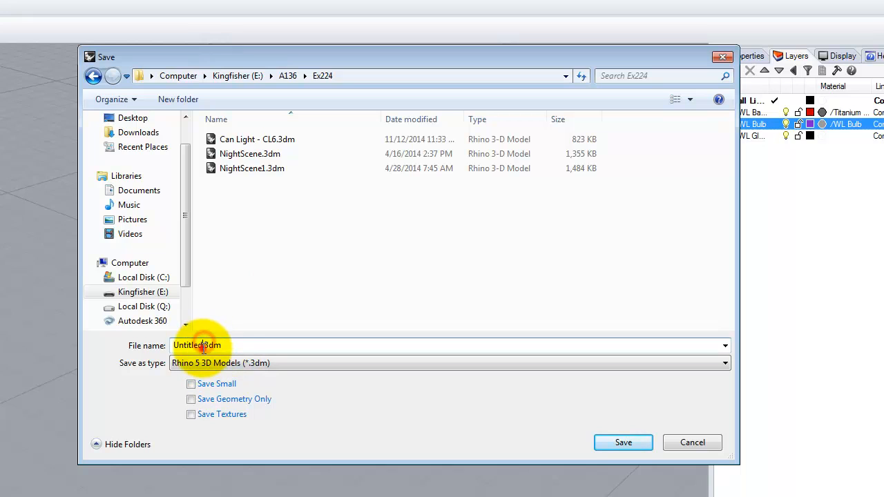
double_click(202, 345)
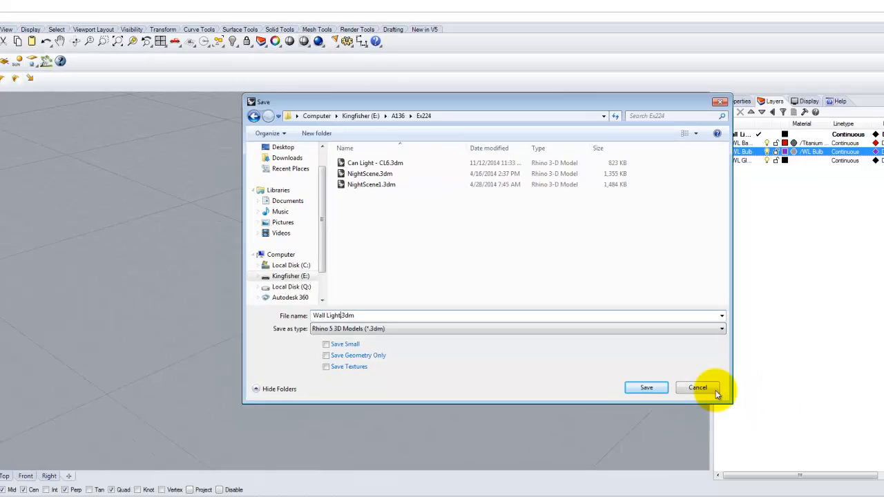
left_click(632, 443)
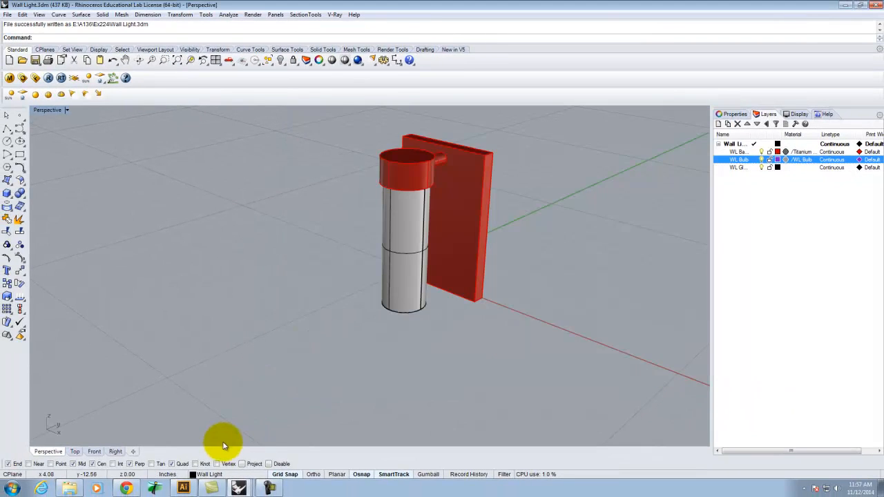
mouse_move(240, 489)
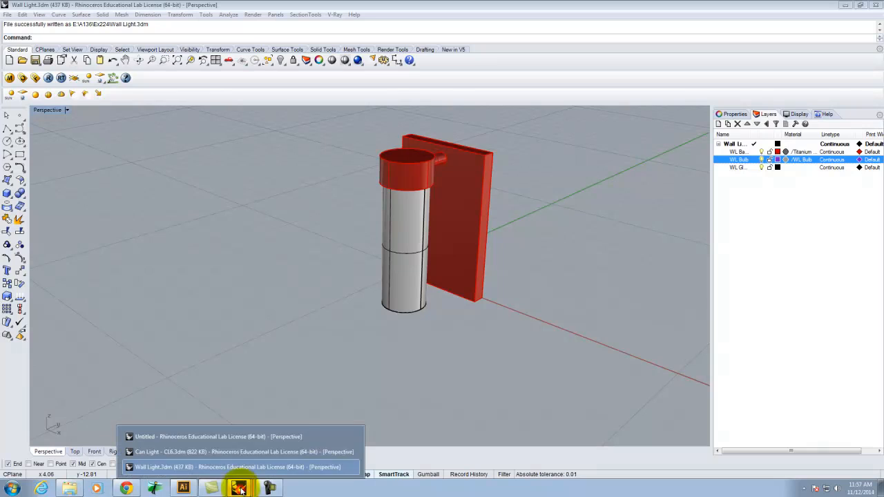
Switch to the untitled canopy scene and save it as Night.3dm in the A136 > Ex224 folder on the Kingfisher (E:) drive.
left_click(176, 437)
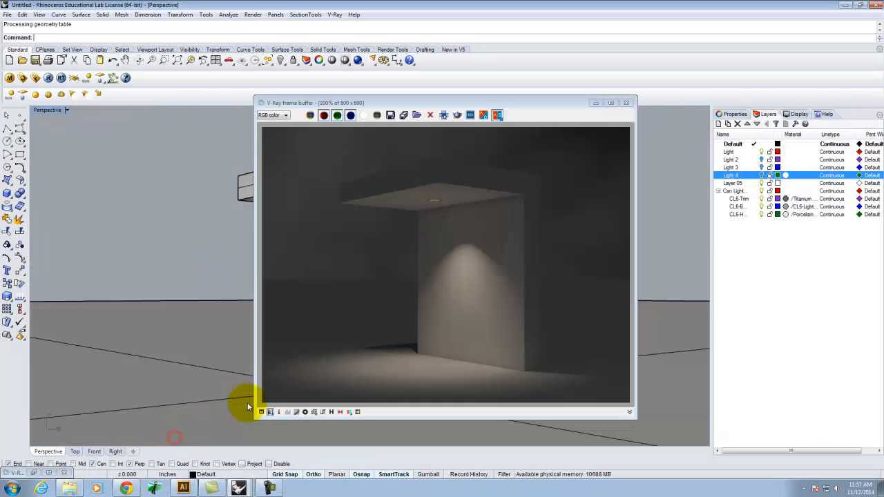
left_click(626, 102)
left_click(7, 14)
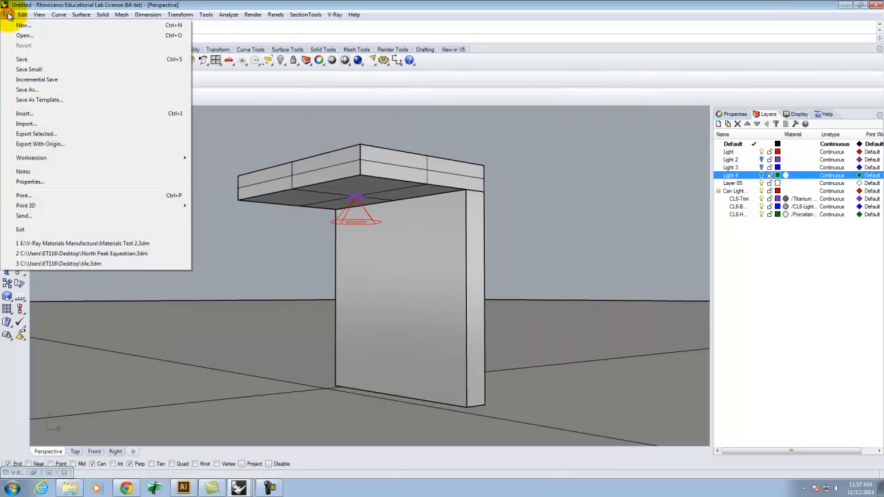
left_click(26, 59)
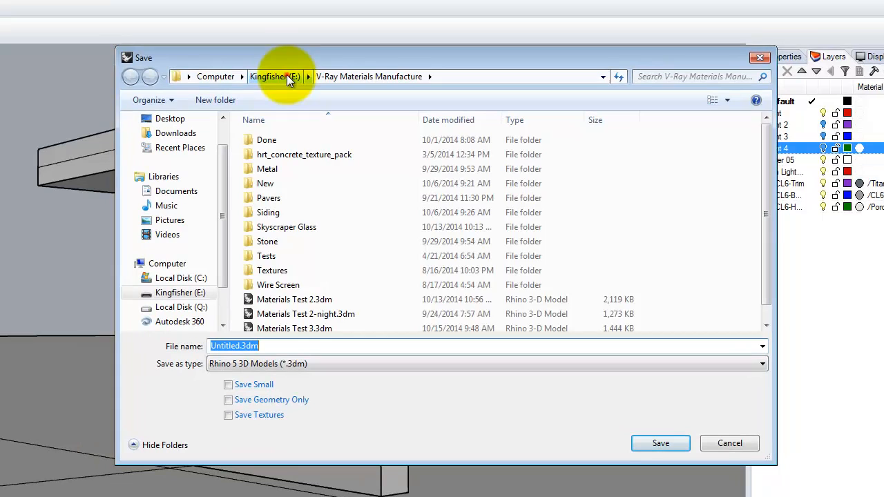
left_click(396, 127)
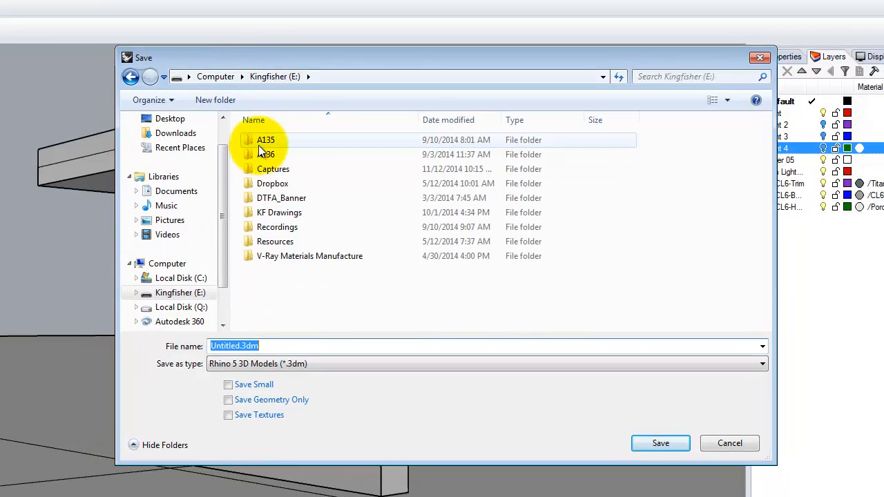
double_click(268, 155)
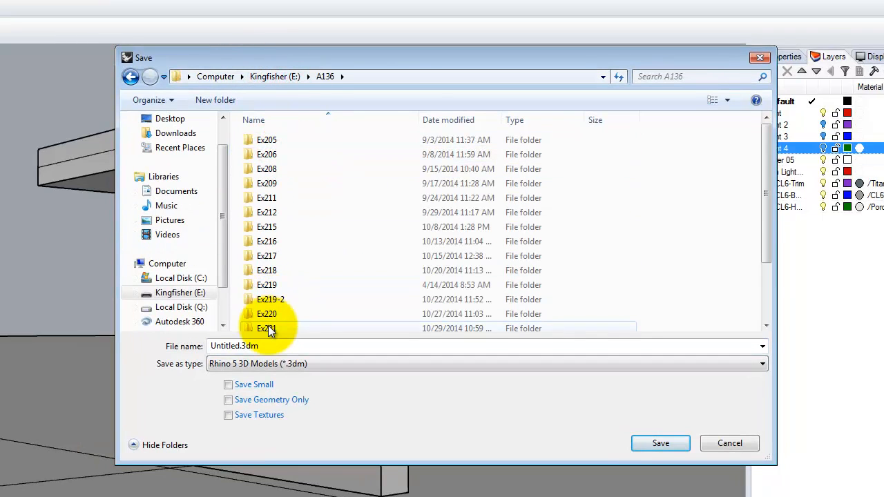
scroll(288, 308, "down", 3)
double_click(267, 280)
double_click(235, 346)
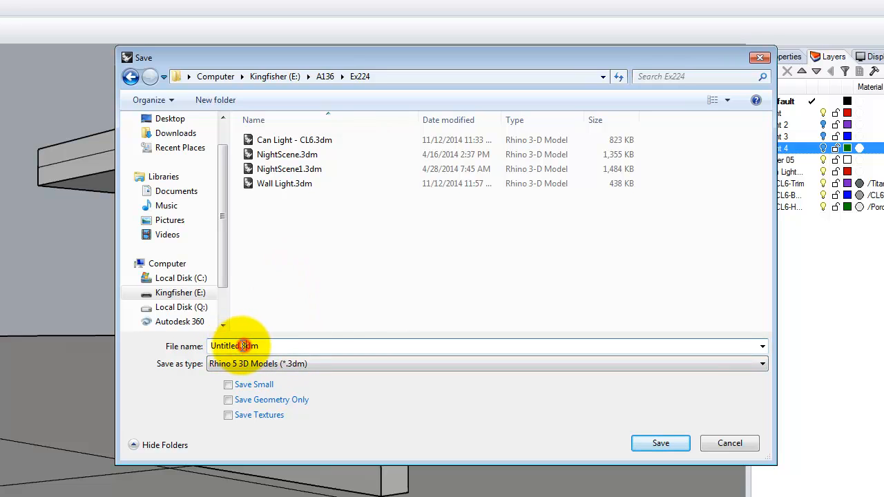
double_click(238, 346)
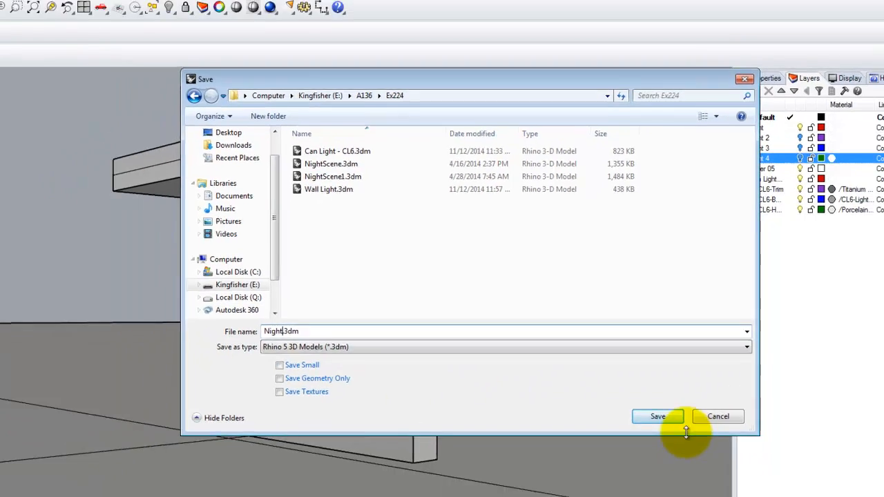
left_click(669, 443)
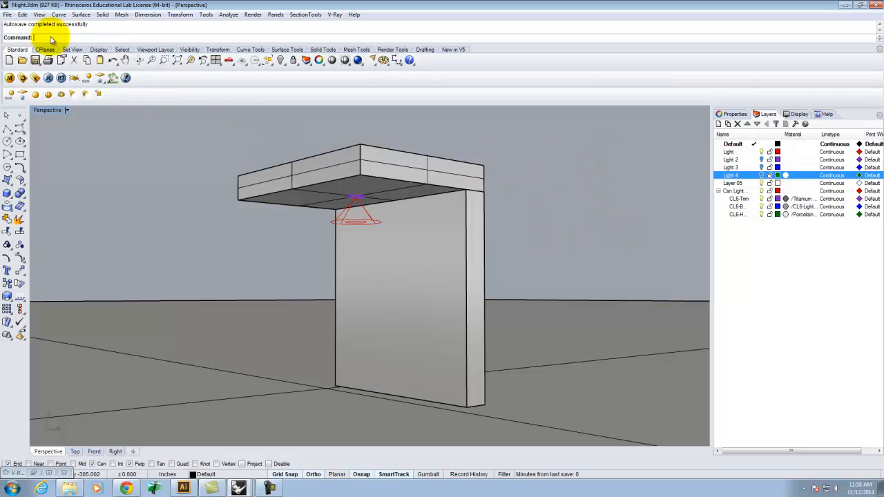
Begin inserting a block instance and choose Wall Light.3dm from the Ex224 folder as its source file.
left_click(23, 15)
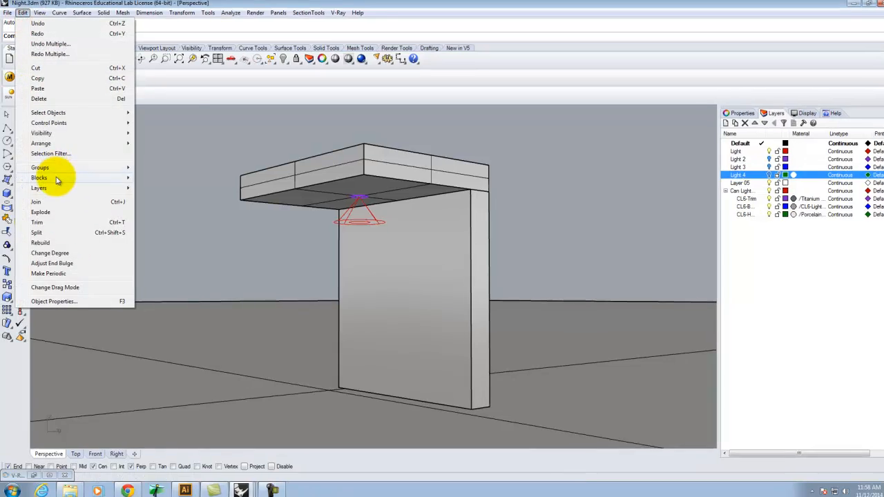
mouse_move(51, 178)
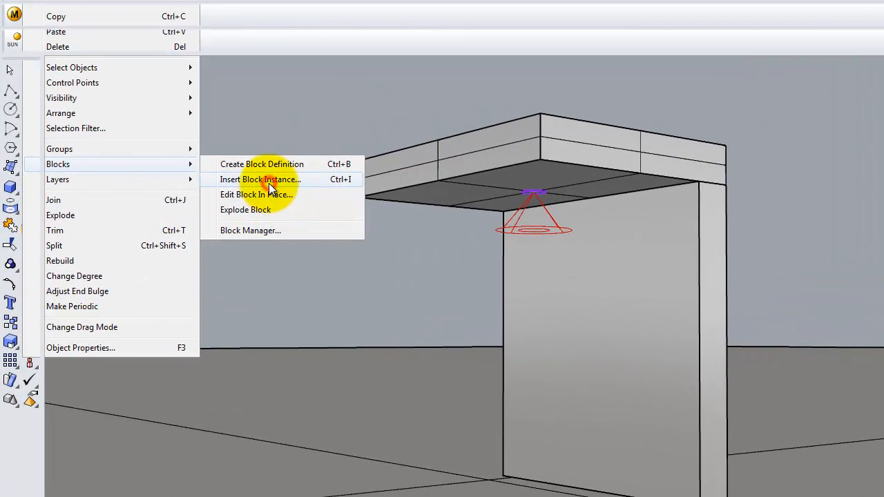
left_click(268, 181)
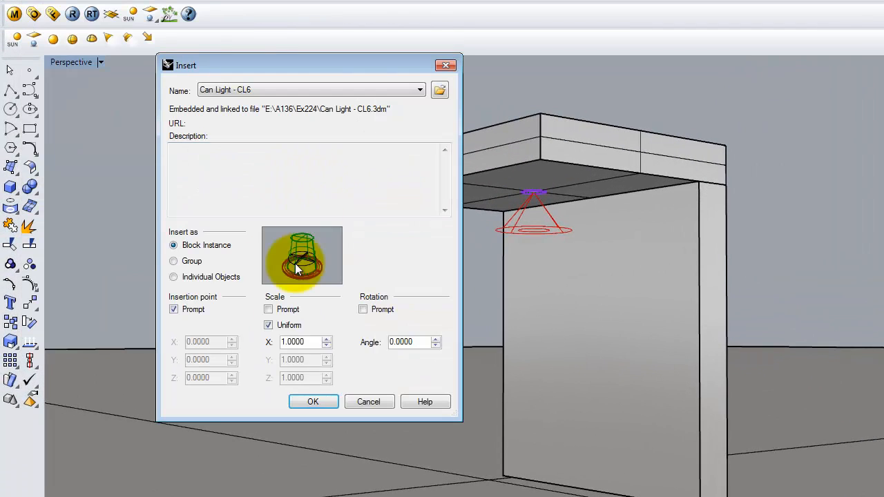
left_click(445, 91)
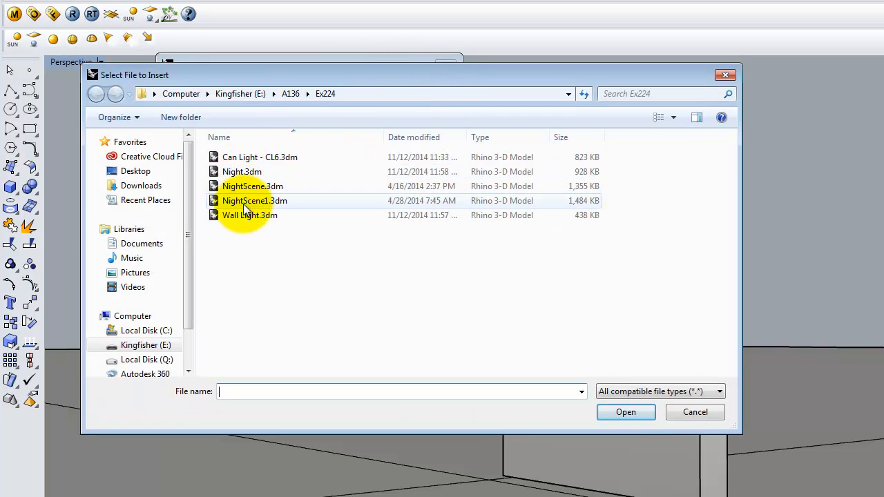
left_click(242, 215)
left_click(625, 412)
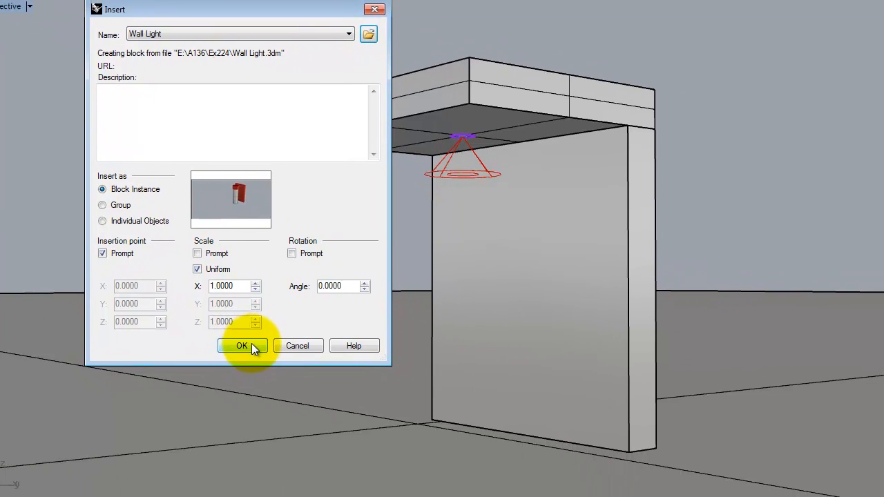
Insert Wall Light as an embedded and linked block at the wall's upper end corner, using the existing Titanium Shiny material.
left_click(233, 338)
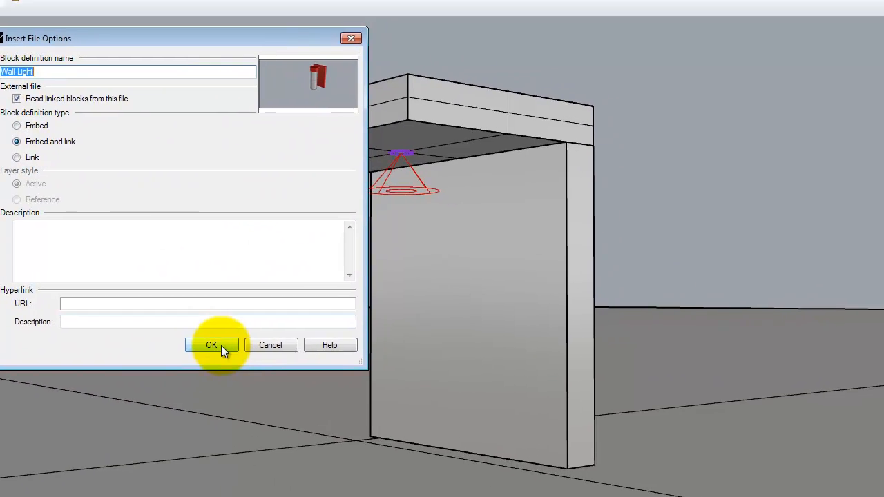
left_click(265, 322)
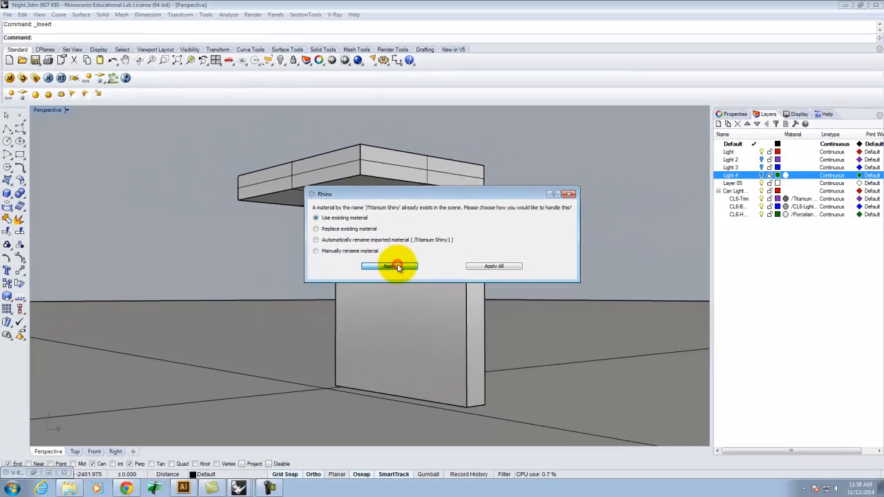
left_click(389, 278)
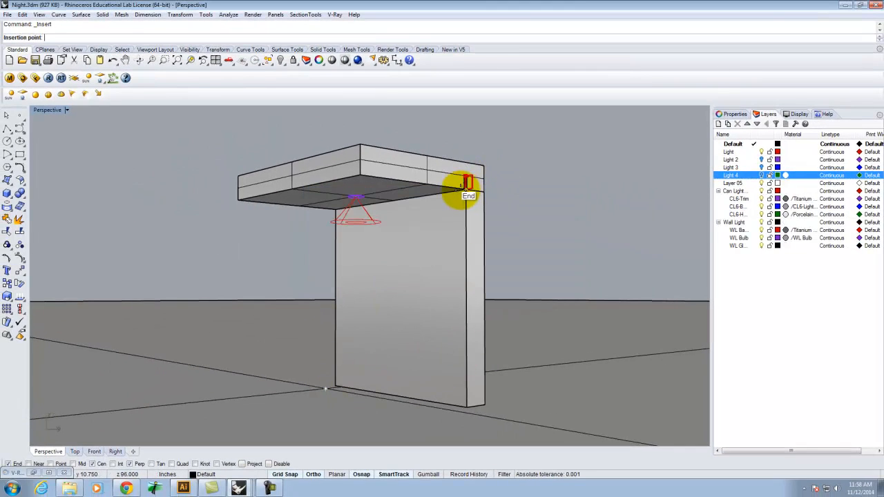
left_click(468, 181)
Move the wall light block straight down 2 feet with the Move command's Vertical option.
scroll(484, 176, "up", 5)
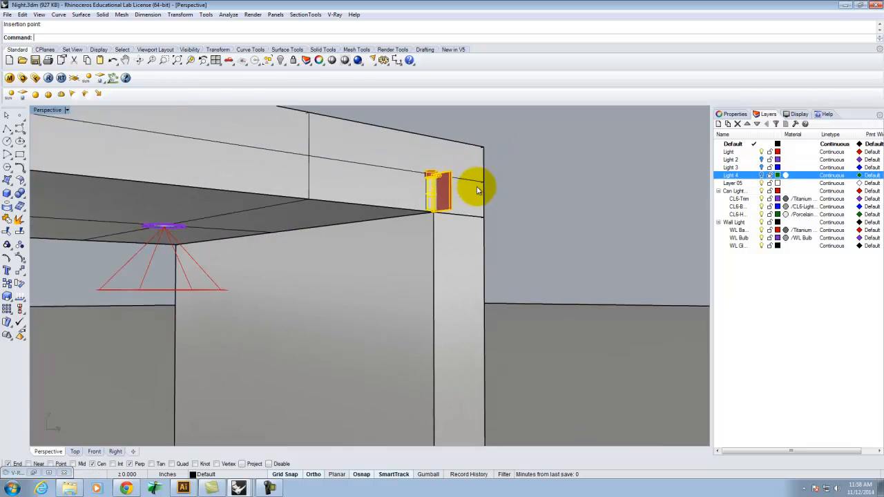
mouse_move(428, 201)
right_mouse_down()
mouse_move(417, 194)
mouse_move(438, 198)
right_mouse_up()
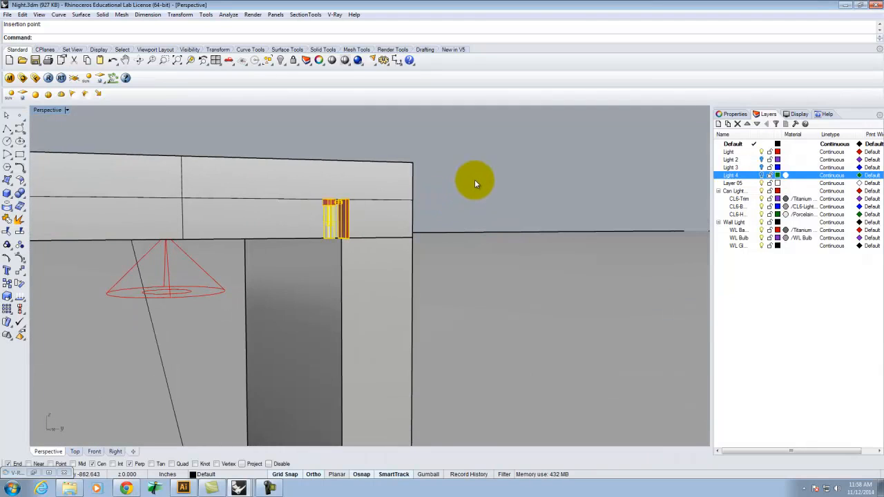
type("move")
key("Return")
type("v")
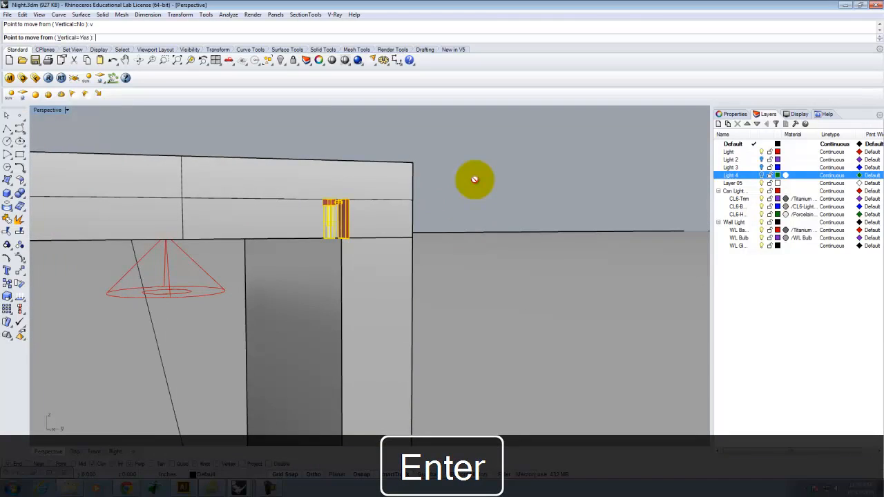
left_click(413, 238)
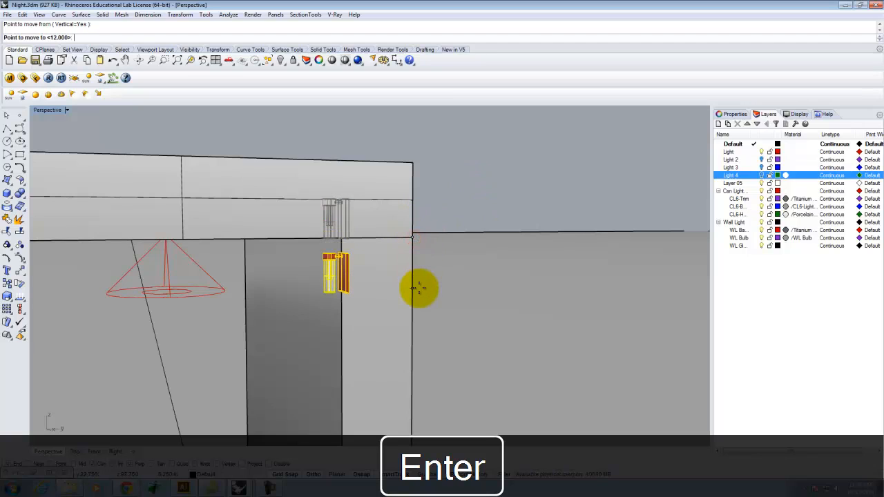
type("-2")
key("Return")
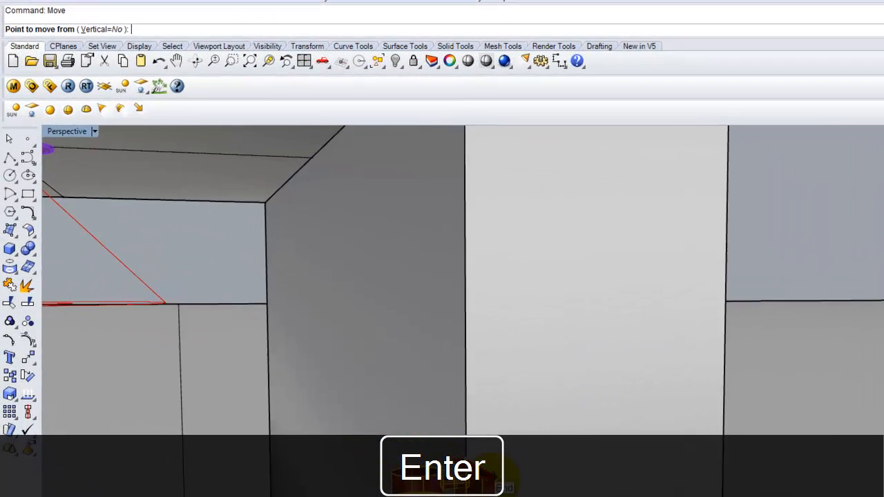
Move the wall light block 4' horizontally along the wall face, away from the wall's end corner.
left_click(414, 418)
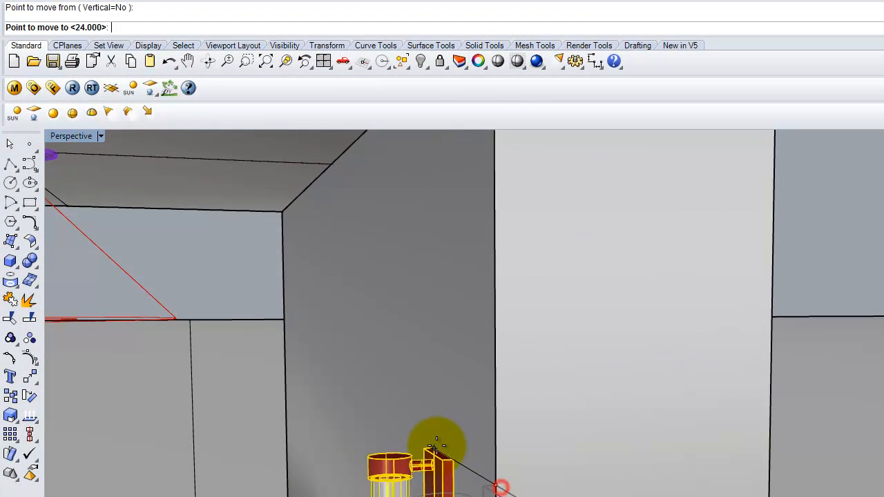
type("4'")
key("Return")
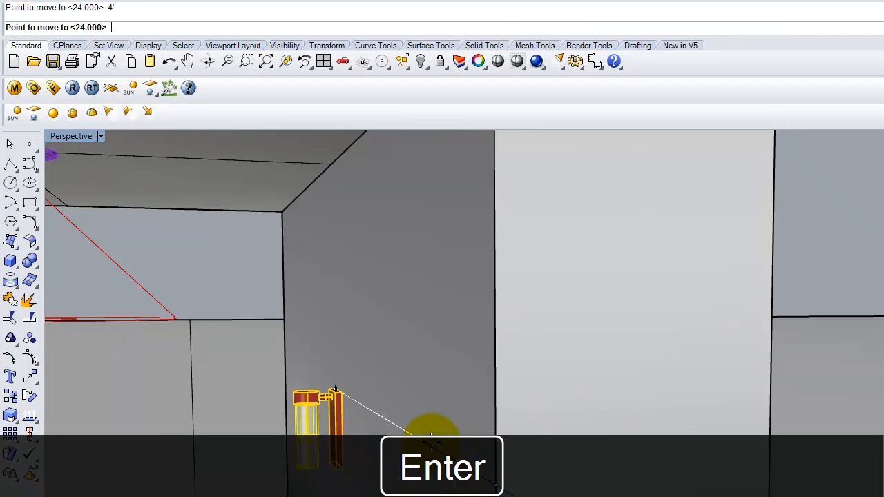
left_click(371, 423)
Move the wall light block another 2' along the wall in the same direction and deselect it.
right_click(358, 404)
left_click(338, 381)
type("2'")
key("Return")
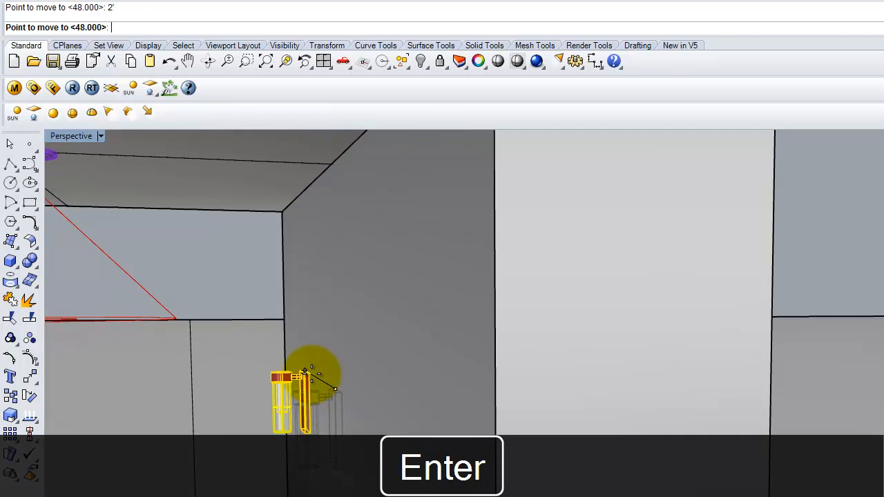
key("Escape")
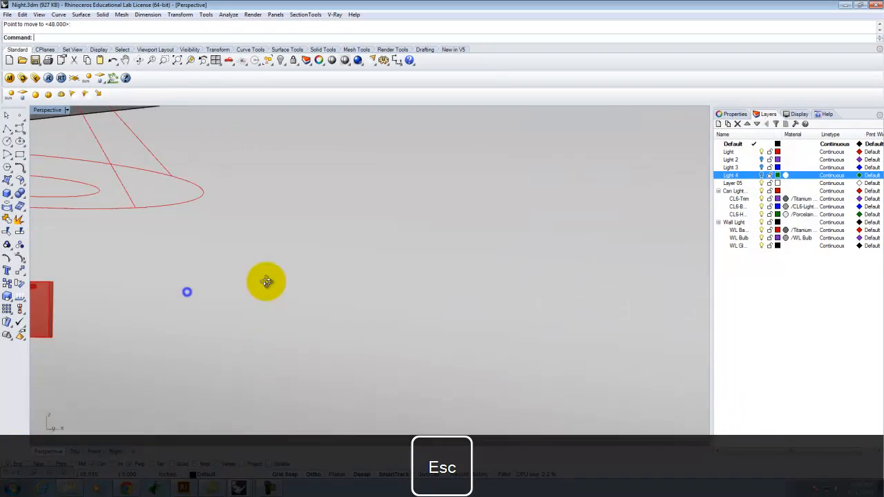
Render the canopy scene with the wall light in V-Ray, check the result, and close the frame buffer.
scroll(266, 281, "down", 5)
right_click_drag(267, 280, 252, 309)
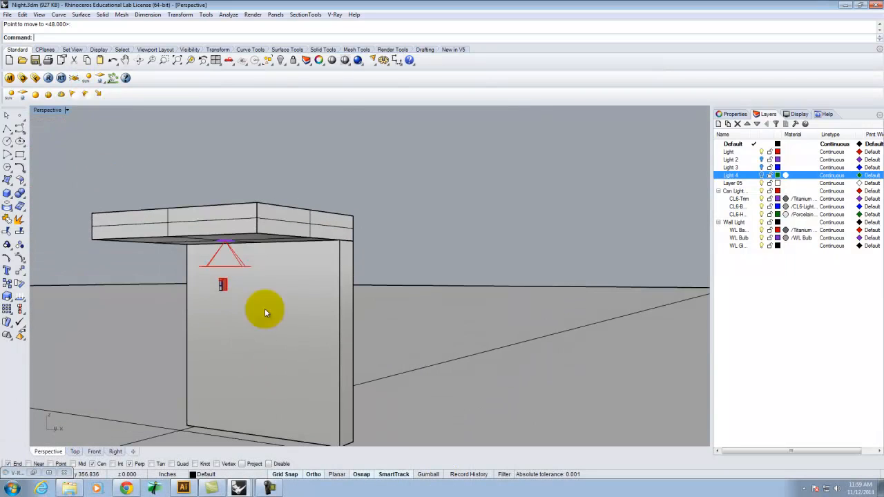
scroll(266, 312, "down", 5)
scroll(206, 304, "up", 8)
left_click(48, 78)
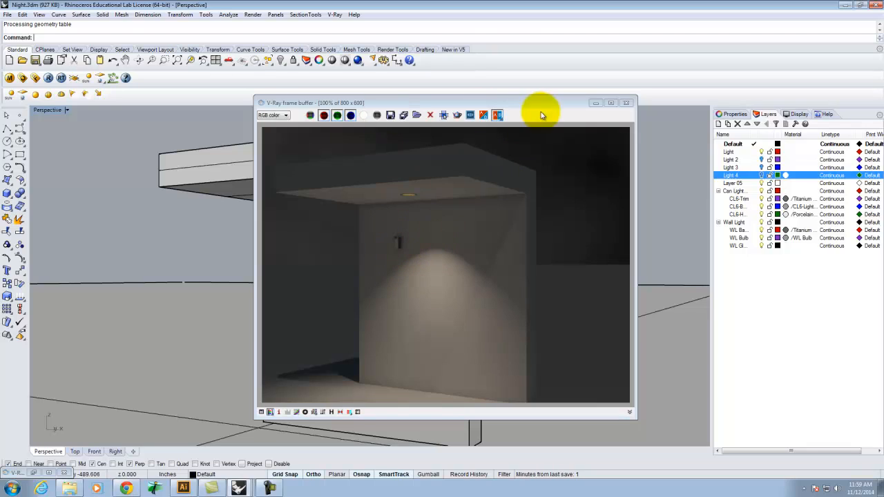
left_click(626, 102)
Render a close-up of the wall light from below to check the emissive bulb, and close the frame buffer.
scroll(311, 246, "up", 7)
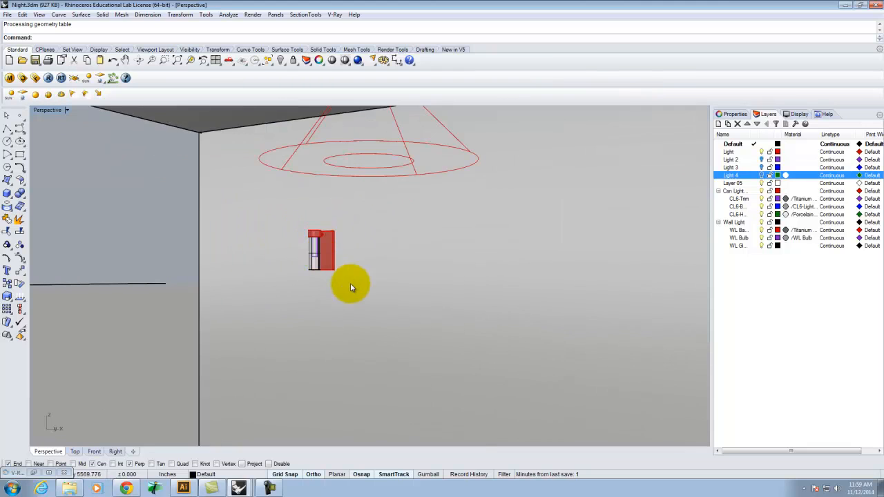
right_click_drag(348, 280, 332, 214)
scroll(322, 304, "up", 8)
scroll(322, 302, "down", 4)
scroll(355, 378, "up", 4)
right_click_drag(361, 379, 357, 305)
scroll(357, 305, "down", 6)
scroll(370, 394, "up", 5)
scroll(370, 396, "up", 3)
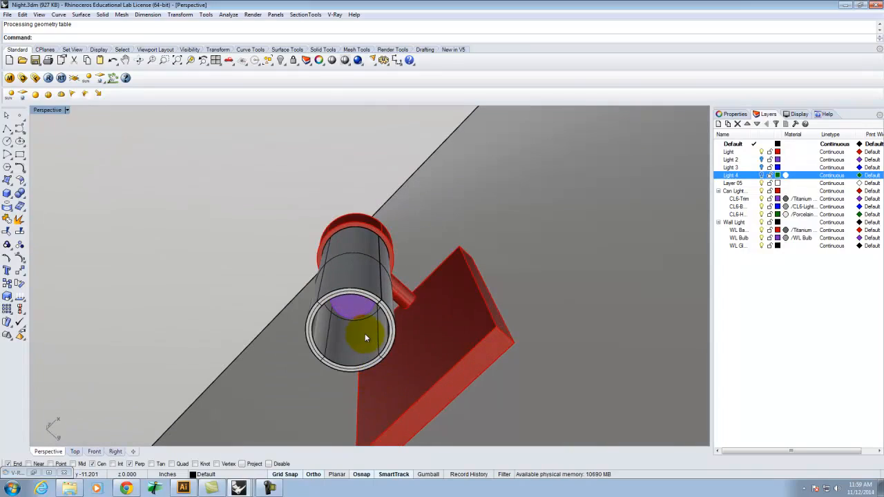
left_click(48, 77)
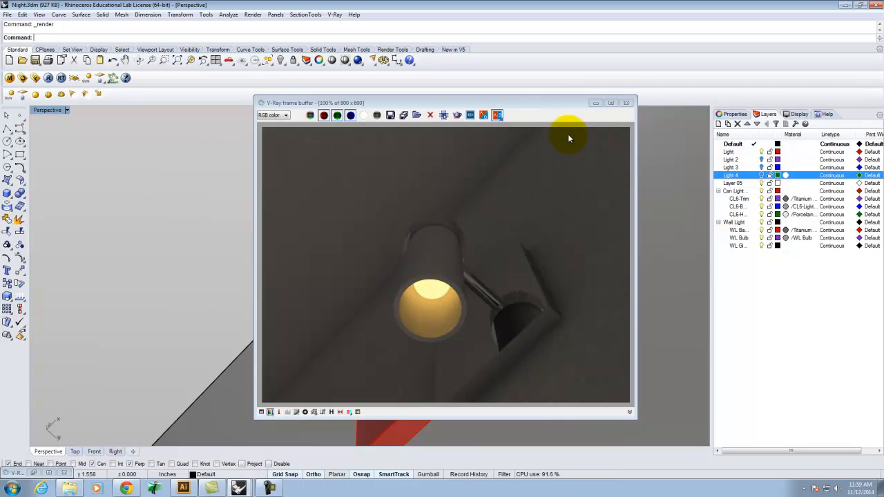
left_click(626, 103)
Place a point light at the centre of the open lower end of the wall light's glass tube.
scroll(404, 180, "down", 4)
mouse_move(404, 180)
right_mouse_down()
mouse_move(400, 158)
mouse_move(405, 247)
mouse_move(394, 186)
right_mouse_up()
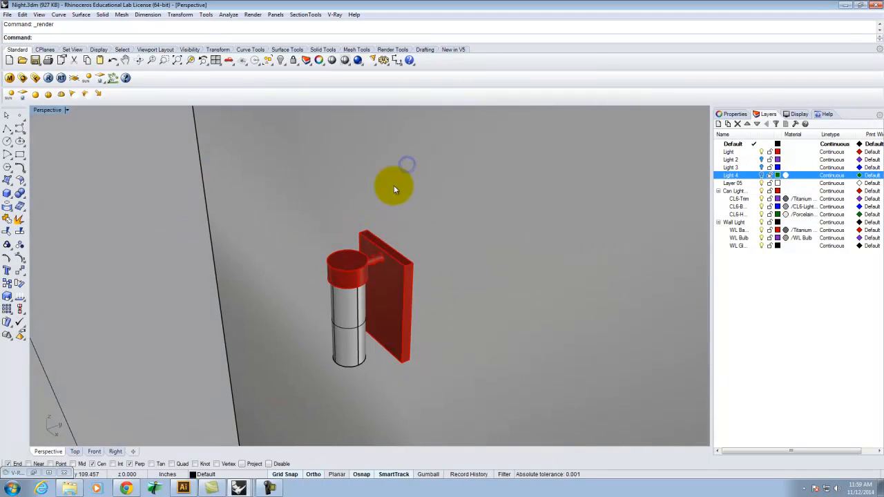
scroll(393, 221, "up", 5)
scroll(393, 221, "down", 3)
right_click_drag(417, 287, 433, 261)
scroll(421, 311, "down", 5)
scroll(421, 311, "up", 4)
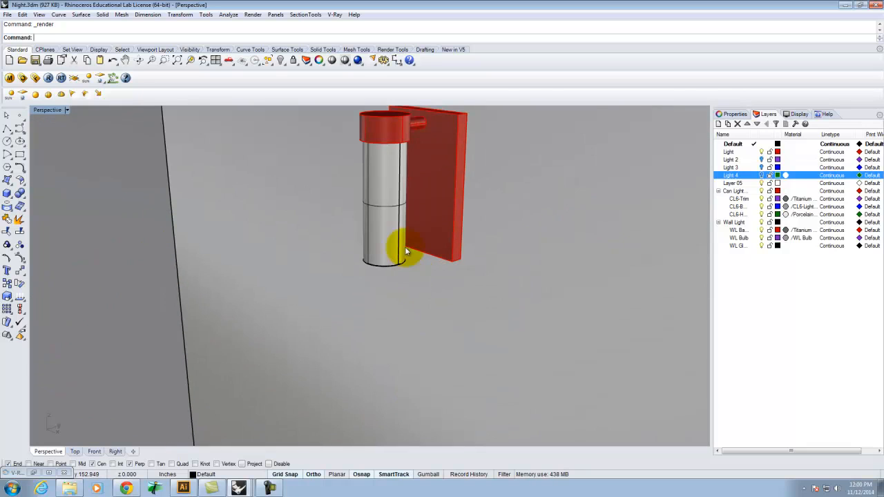
right_click_drag(389, 210, 385, 147)
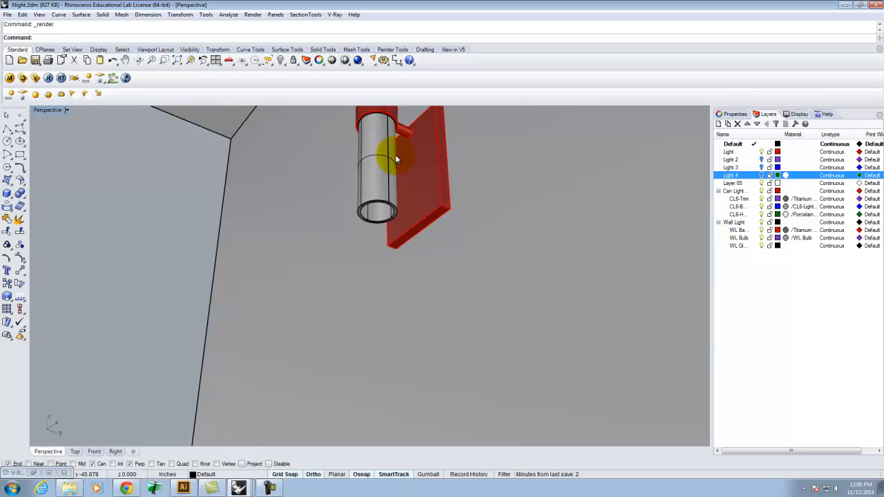
left_click(35, 97)
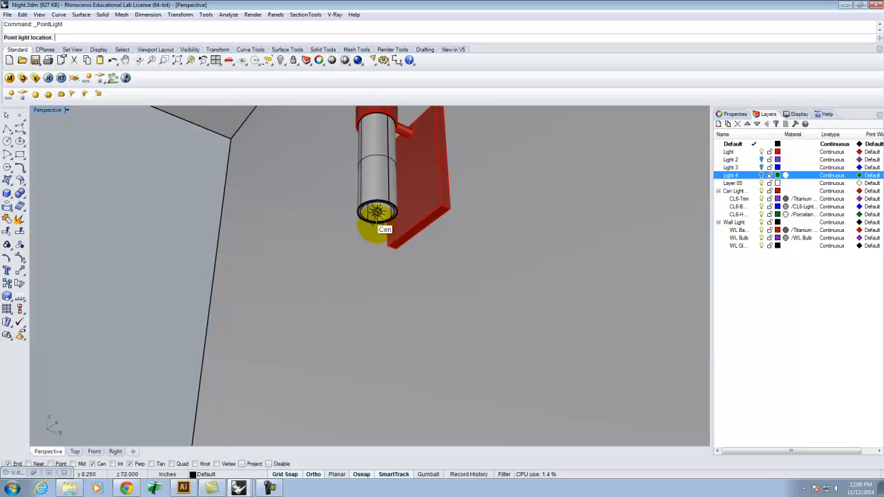
scroll(377, 214, "up", 6)
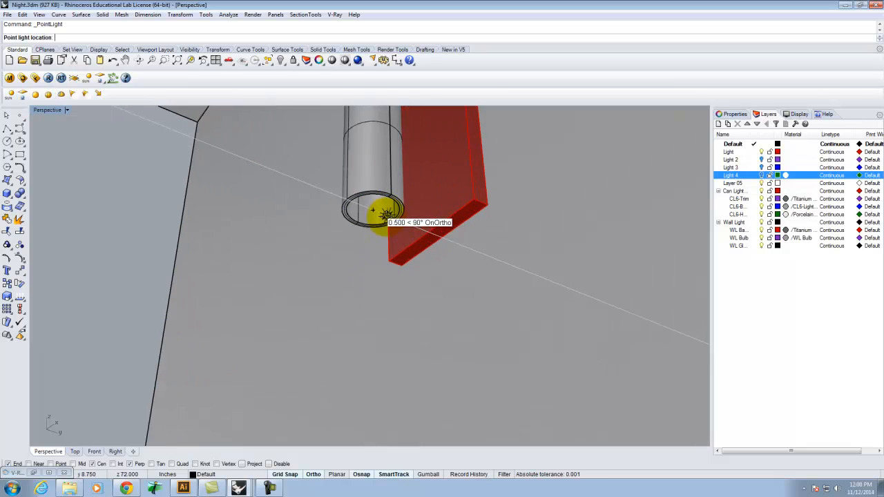
left_click(377, 222)
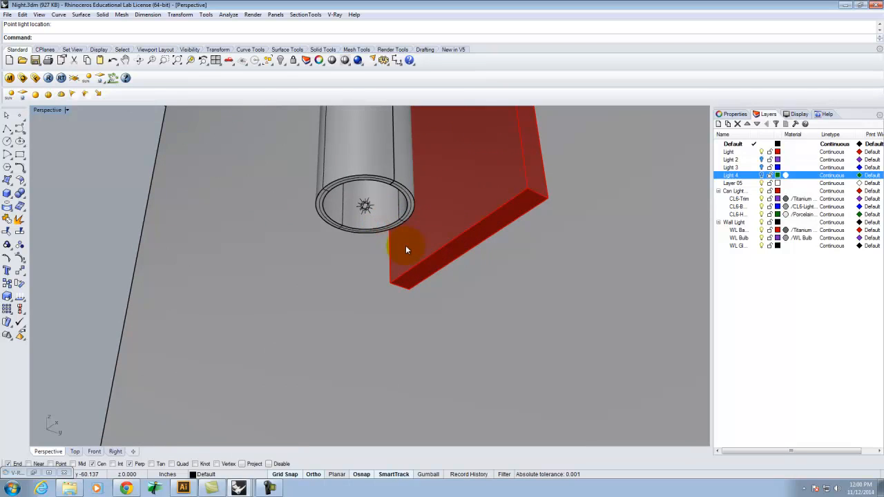
Rename Layer 05 as Light 5 and assign the new point light to that layer.
scroll(405, 245, "down", 5)
scroll(391, 240, "up", 4)
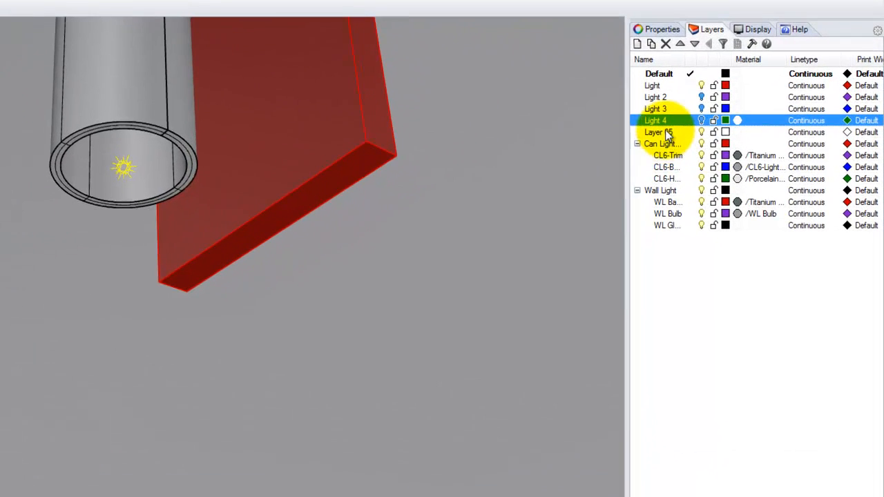
left_click(739, 184)
left_click(665, 133)
type("Light 5")
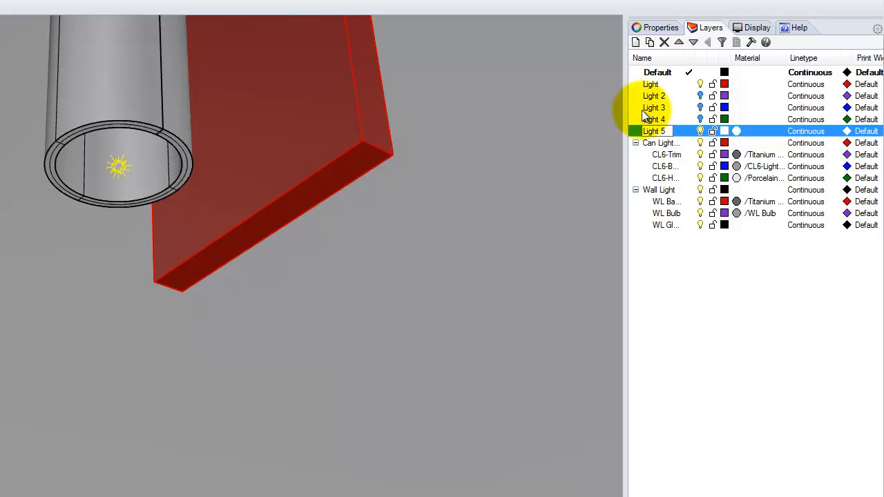
right_click(682, 132)
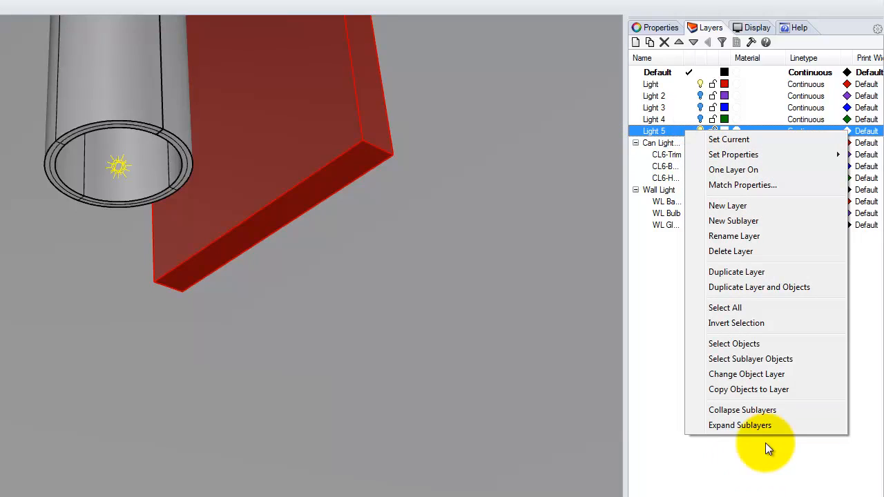
left_click(745, 374)
left_click(689, 282)
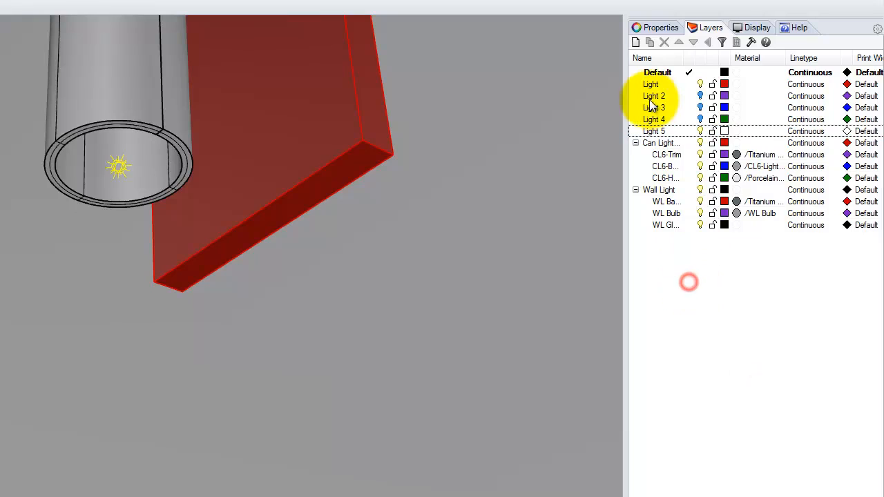
Create a new layer named Lighting.
left_click(636, 43)
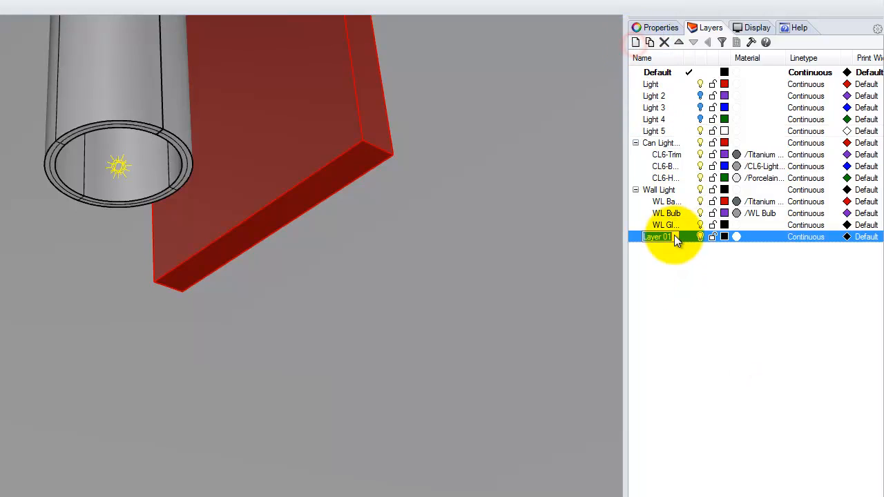
type("Lighti")
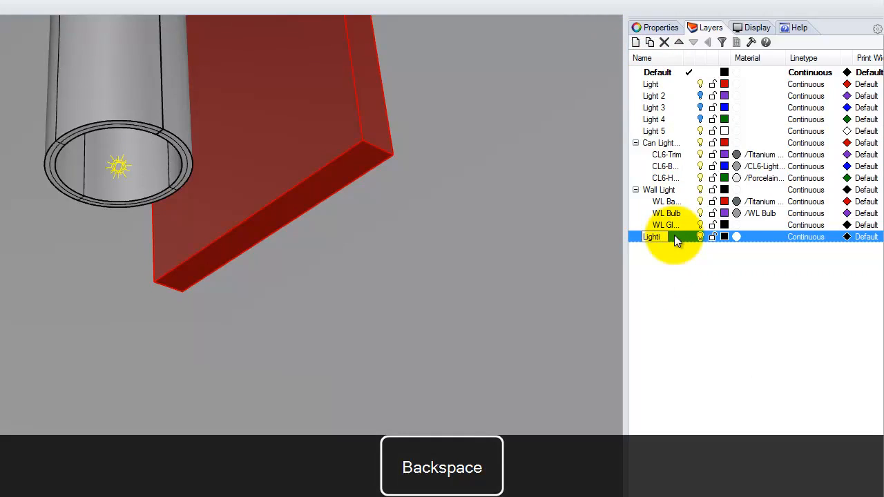
type("ng")
left_click(671, 299)
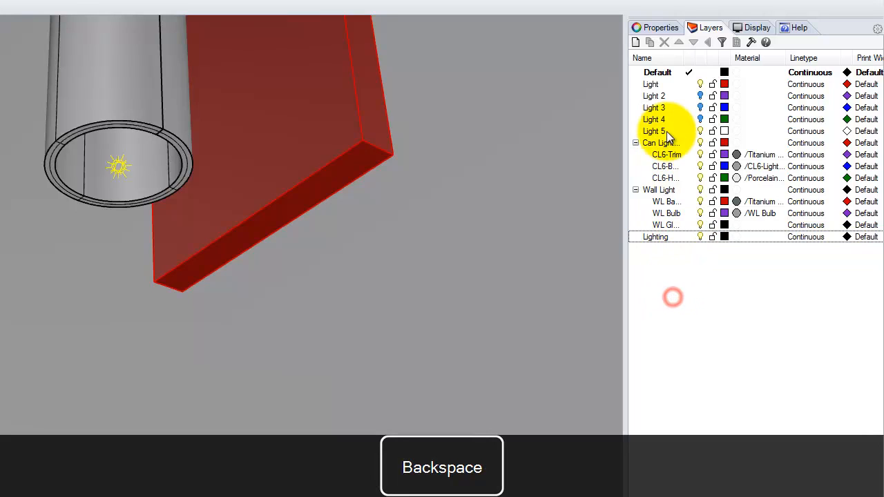
Nest the layers Light through Light 5 as sublayers under the Lighting layer.
left_click(652, 84)
left_click(653, 131, "shift")
left_click_drag(652, 83, 654, 238)
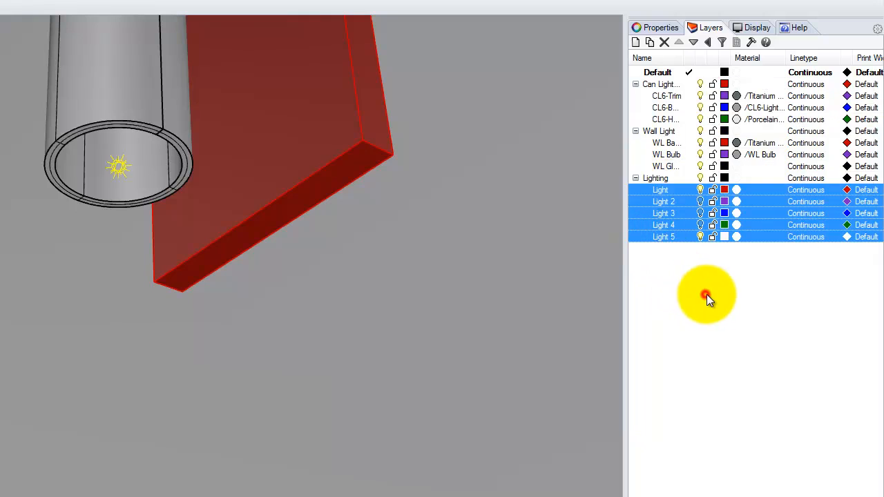
left_click(662, 190)
left_click(687, 288)
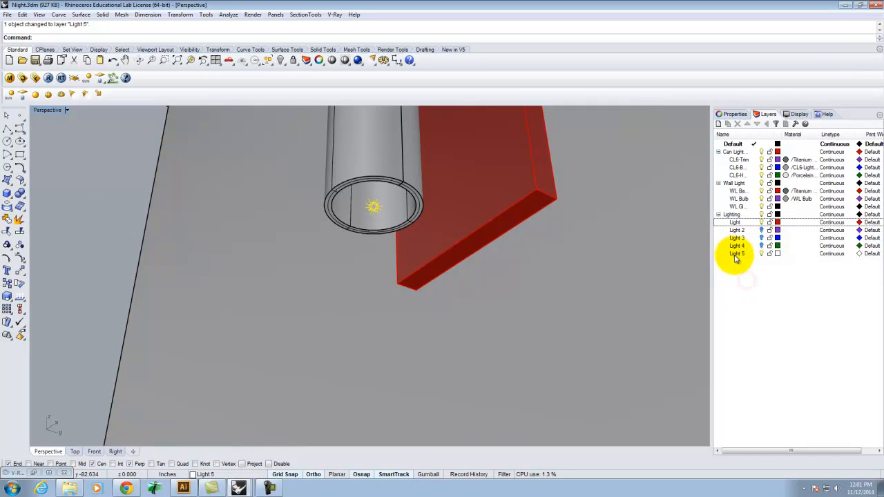
Set the point light's colour to a warm RGB 255, 214, 170 in its light properties.
left_click(738, 254)
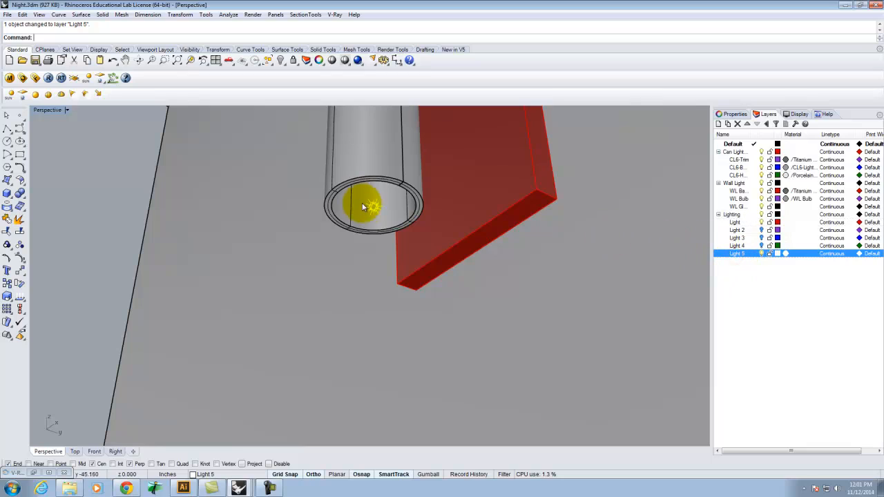
left_click(731, 114)
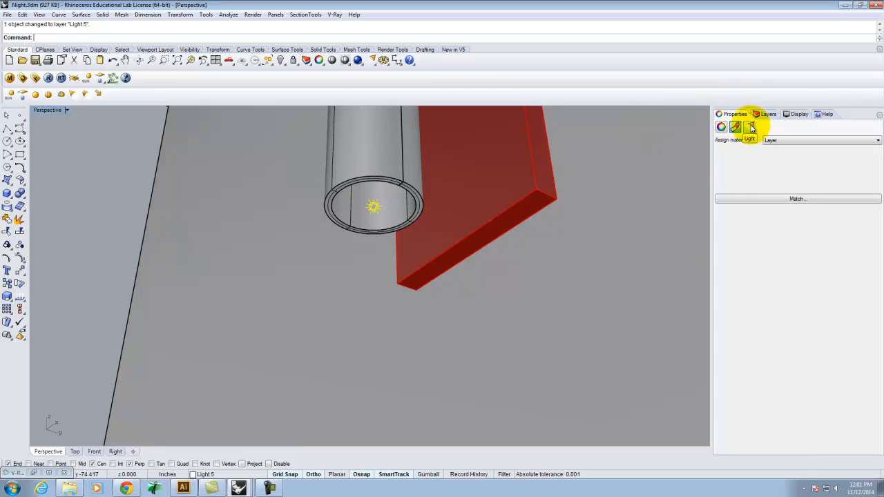
left_click(751, 128)
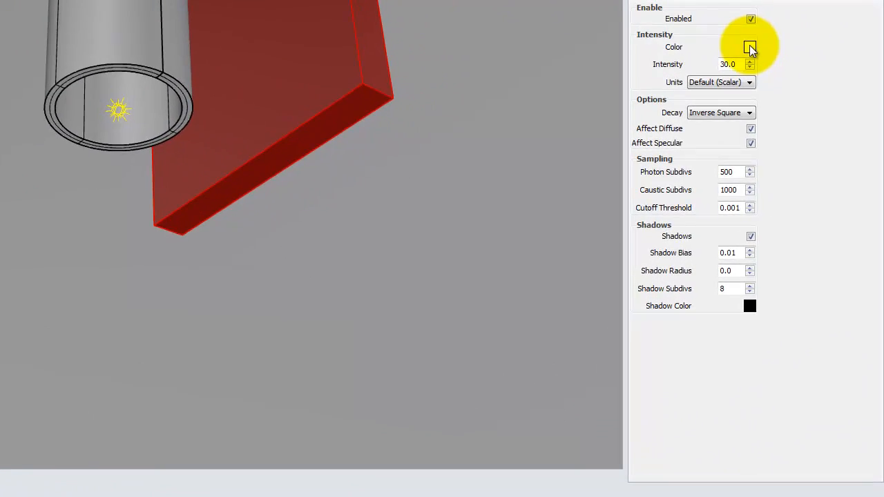
left_click(794, 166)
double_click(295, 212)
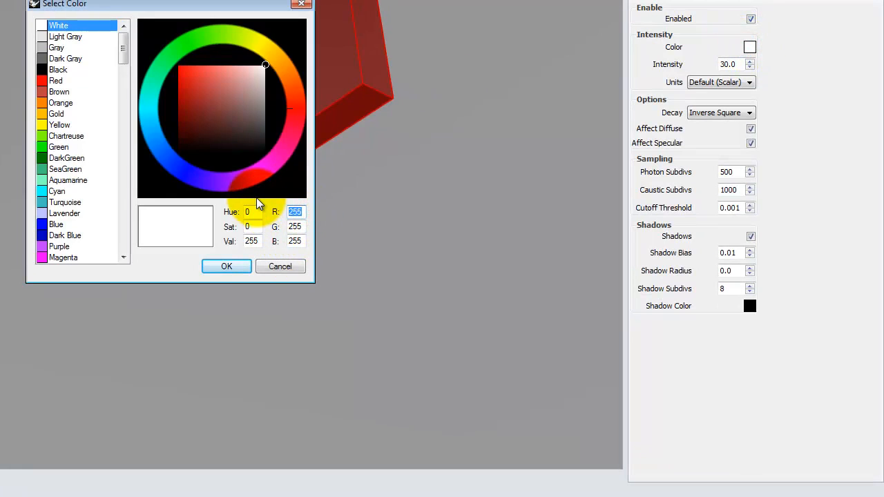
key("Tab")
type("214")
key("Tab")
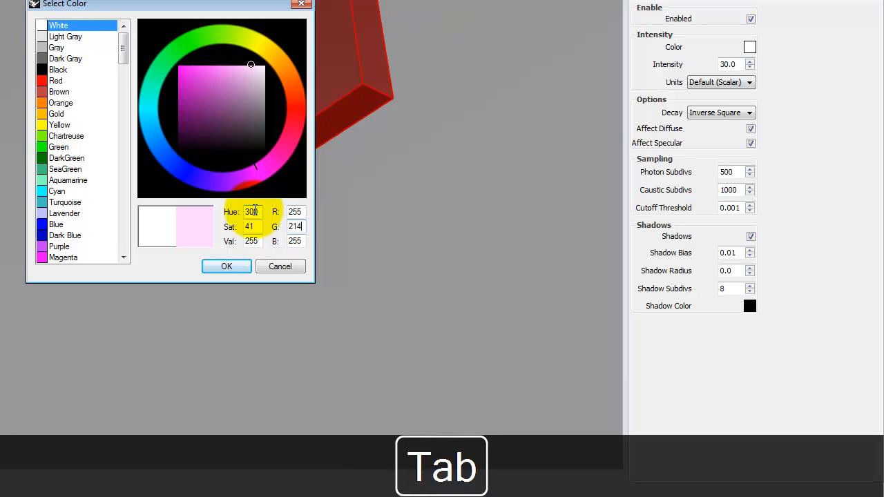
type("170")
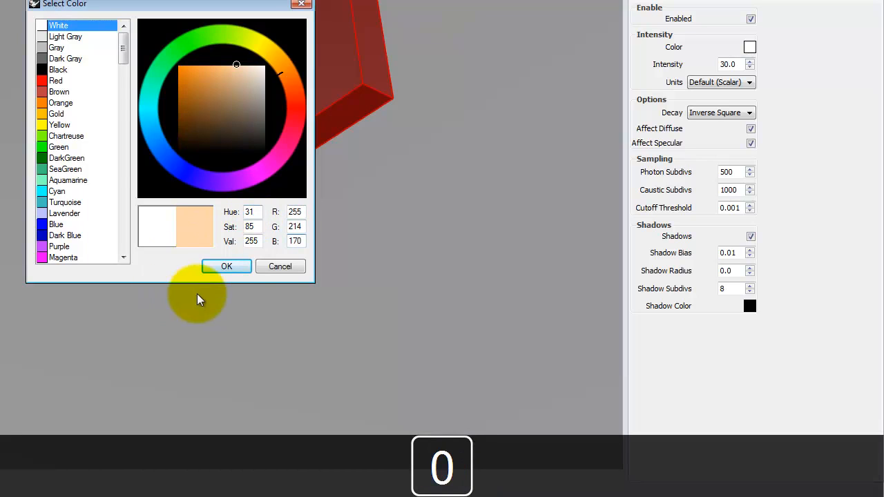
left_click(228, 267)
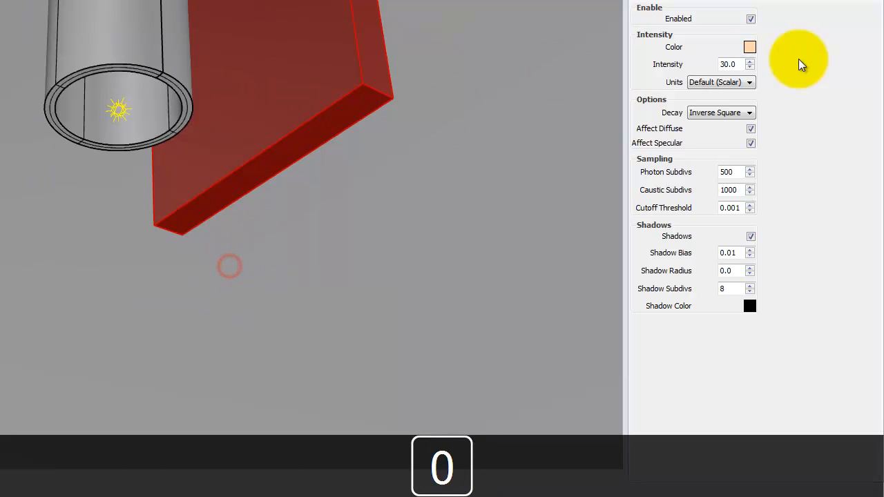
Set the point light's intensity to 60 with Radiant power units and Inverse Square decay.
double_click(731, 64)
type("60")
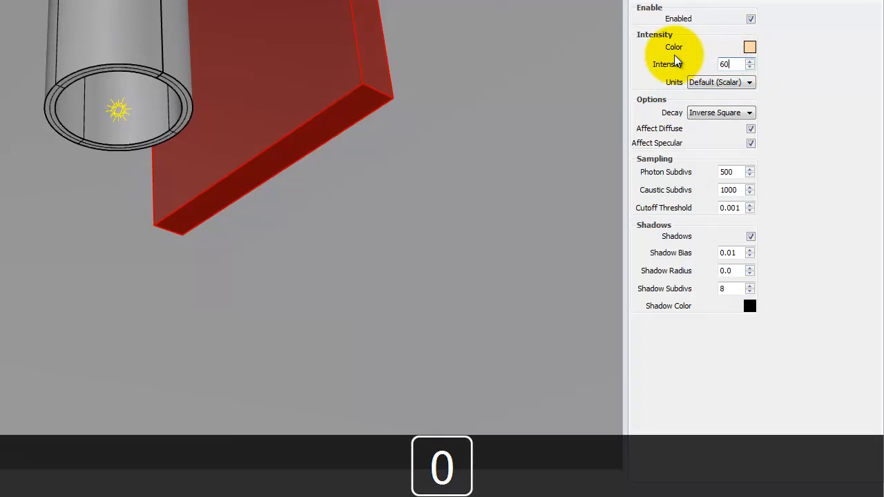
left_click(707, 83)
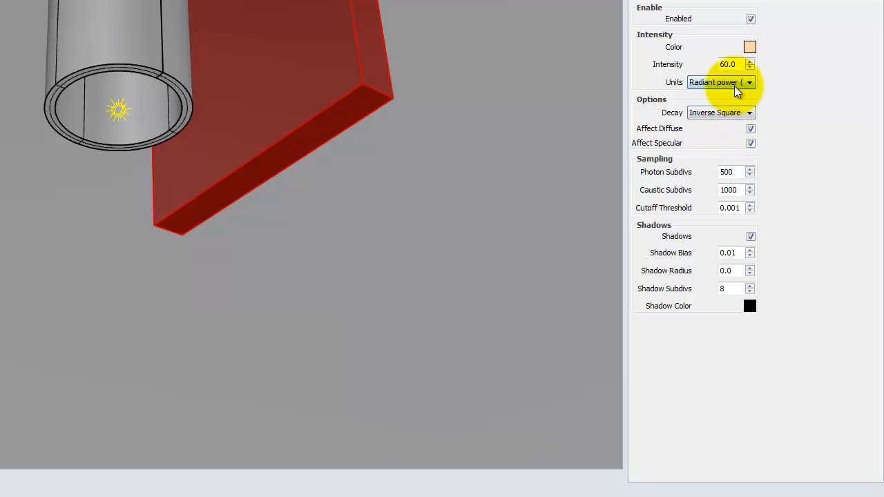
left_click(722, 113)
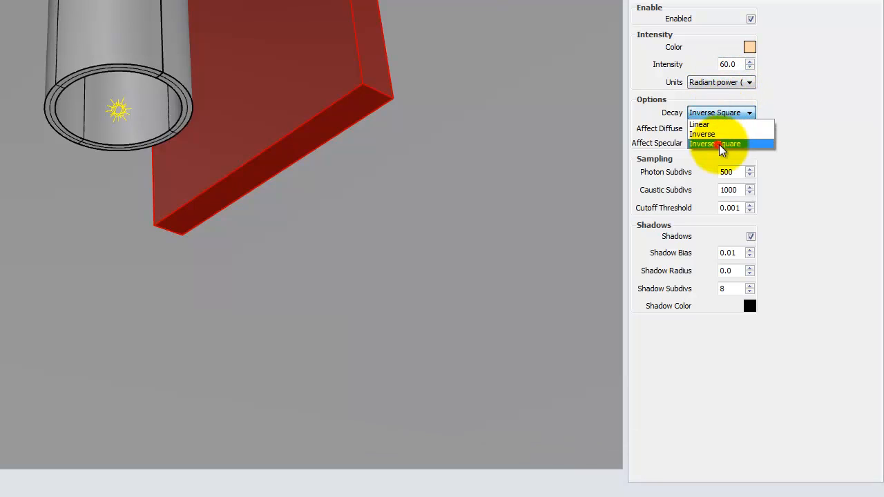
left_click(719, 144)
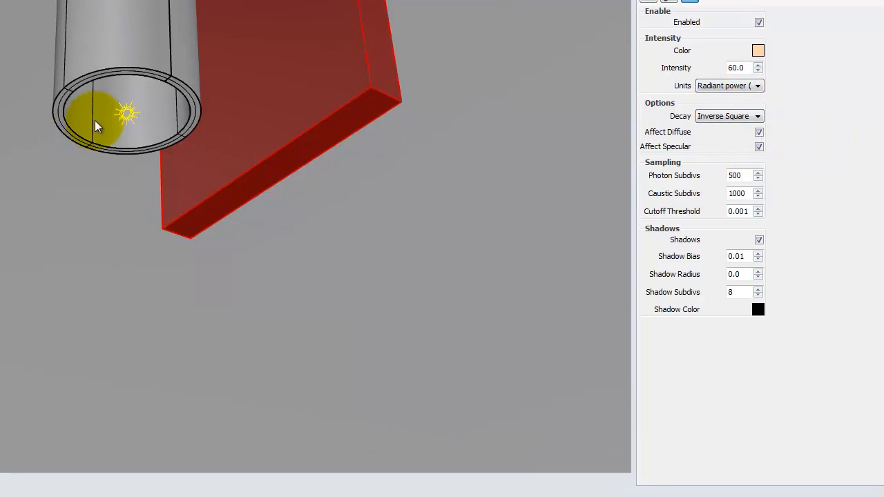
Switch the Perspective view to Wireframe while moving the point light vertically up inside the tube to just below the bulb, then deselect it.
right_click_drag(211, 141, 109, 47)
right_click_drag(498, 237, 574, 304)
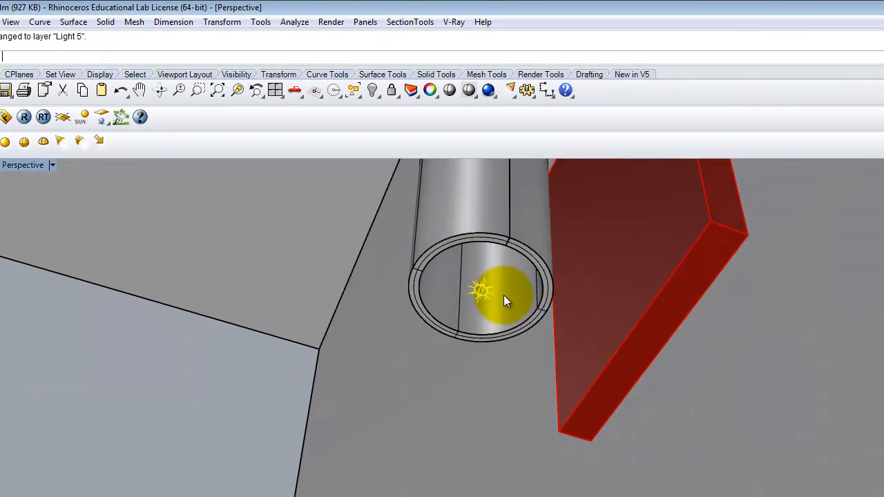
key("Return")
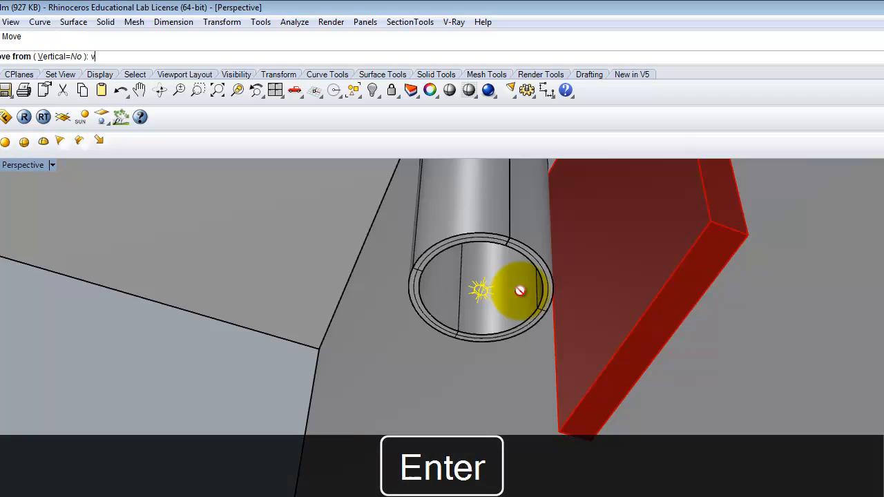
left_click(459, 325)
right_click_drag(479, 266, 462, 270)
right_click_drag(452, 236, 449, 237)
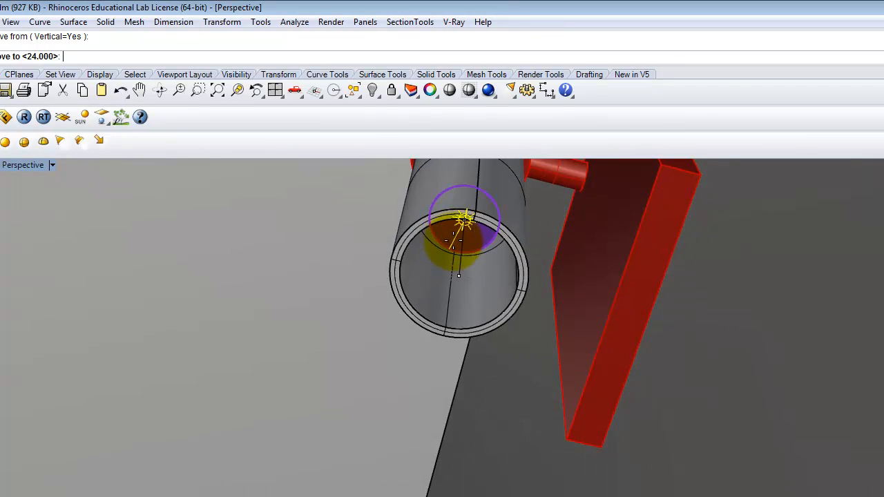
right_click_drag(459, 283, 397, 319)
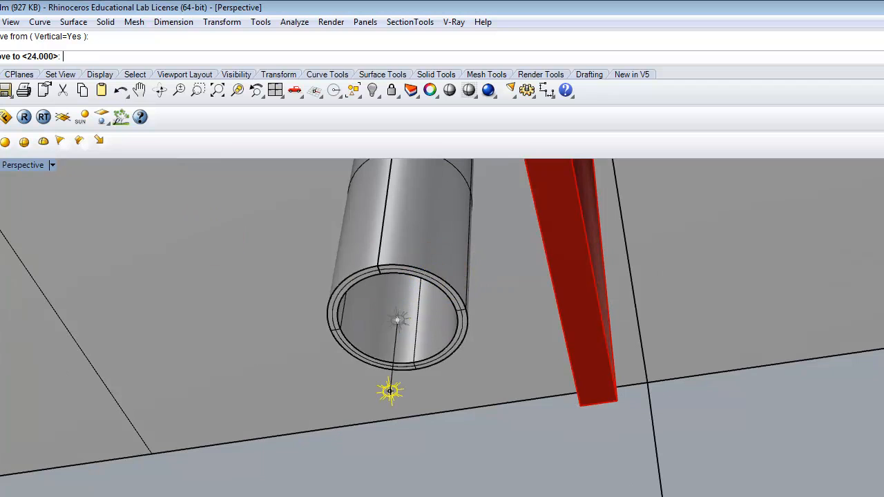
left_click(52, 165)
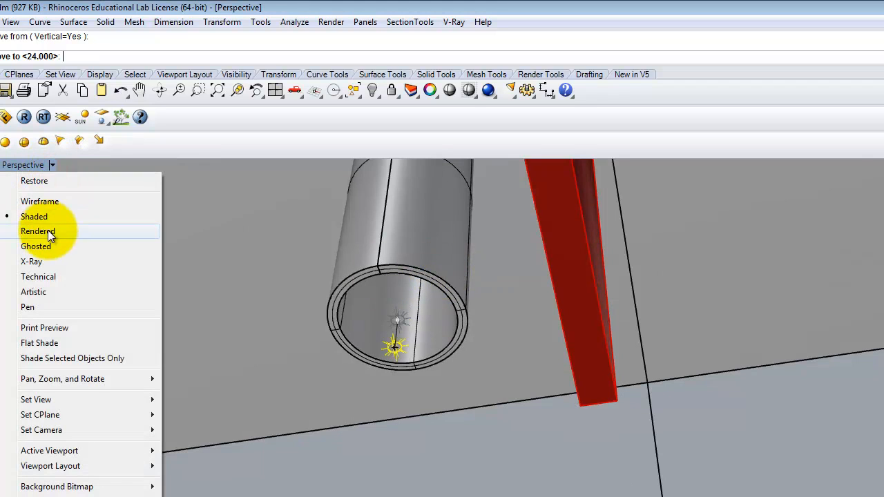
left_click(44, 199)
right_click_drag(470, 240, 564, 388)
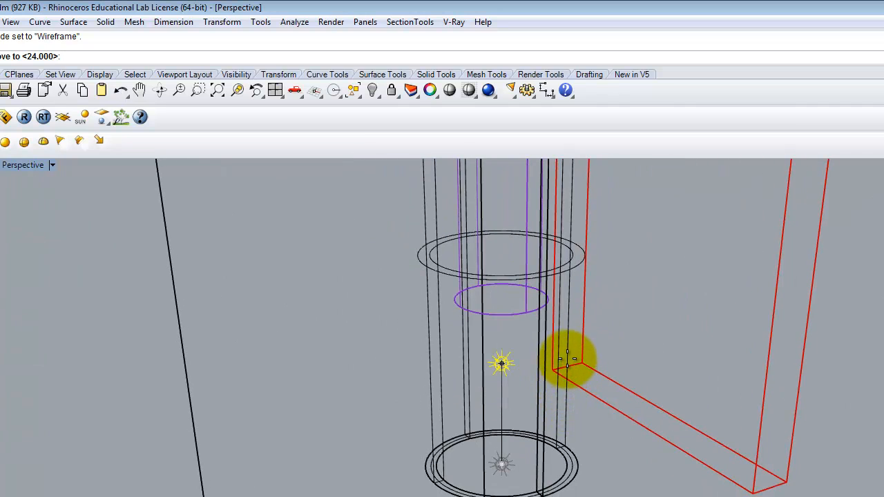
left_click(566, 358)
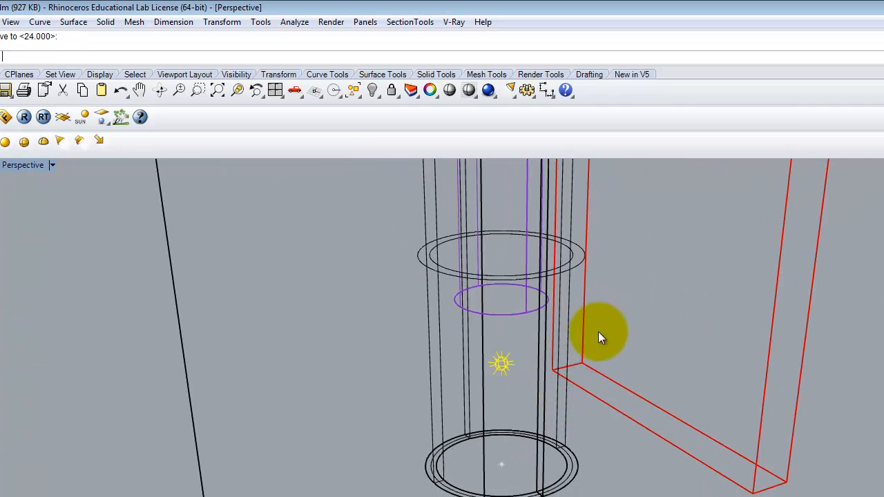
left_click(379, 337)
left_click(131, 269)
Switch the Perspective view to Shaded and run a V-Ray test render of the wall light, then minimize the frame buffer.
scroll(209, 205, "down", 10)
right_click_drag(336, 231, 304, 208)
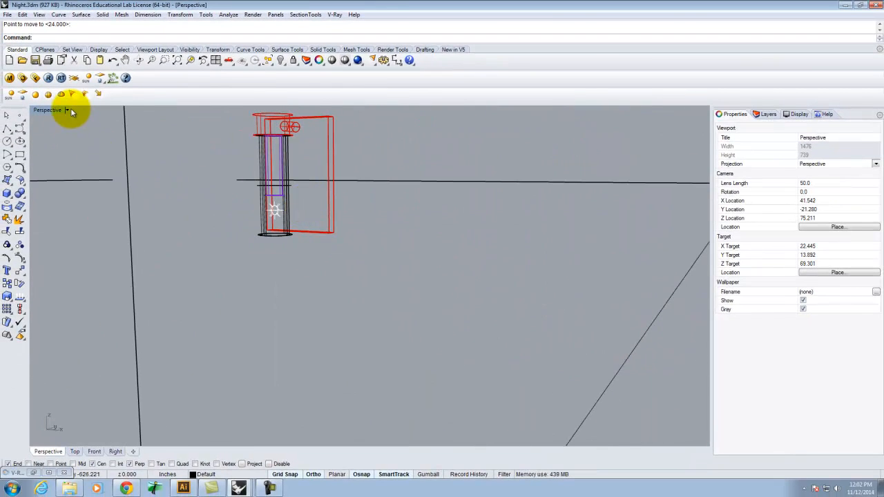
left_click(67, 111)
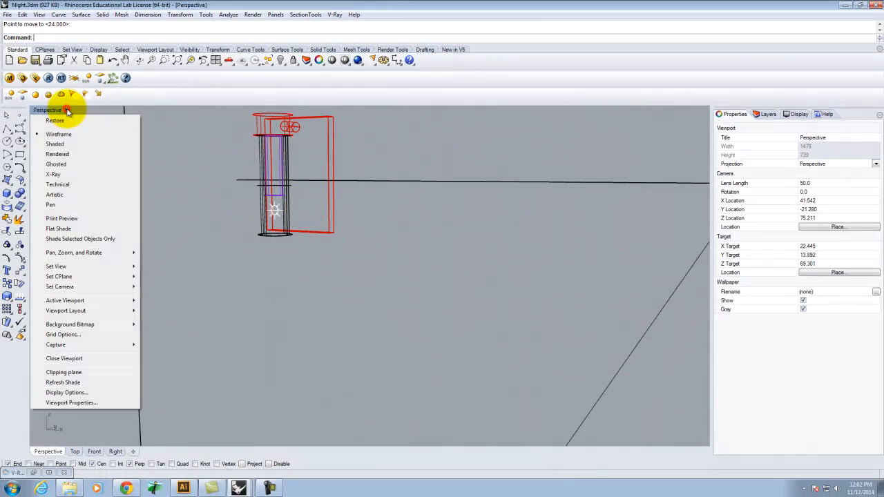
left_click(71, 148)
scroll(286, 198, "down", 2)
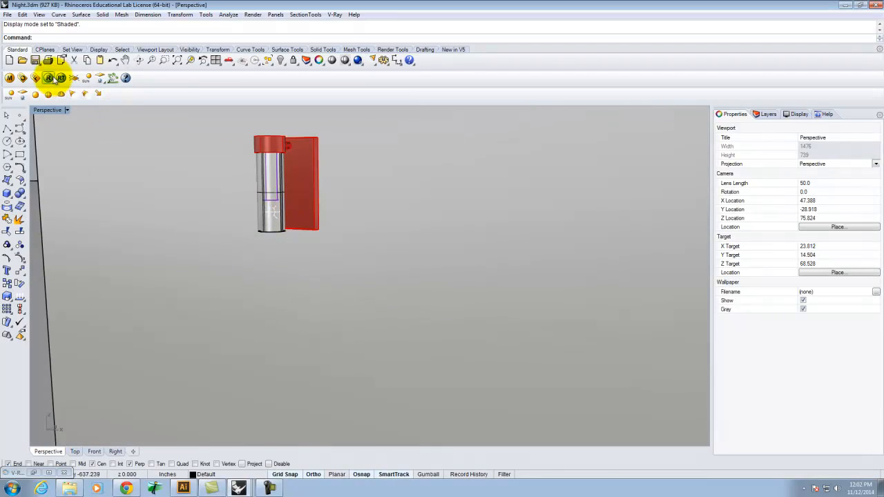
left_click(49, 78)
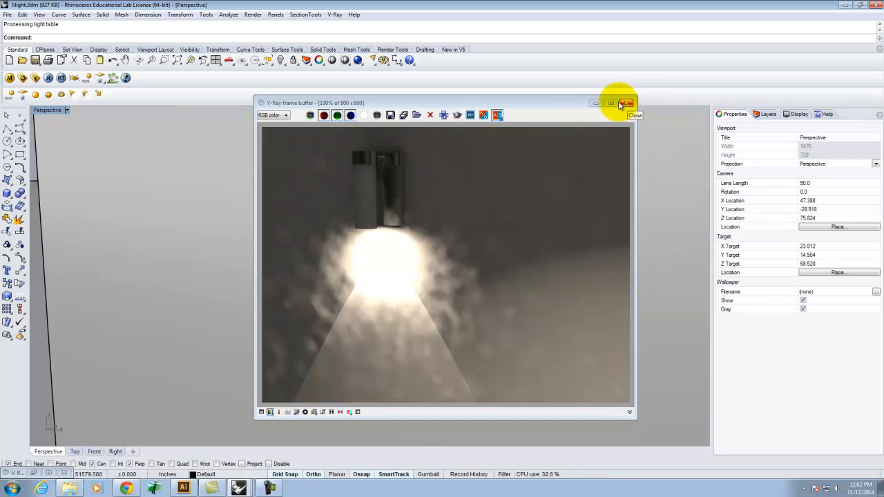
left_click(595, 103)
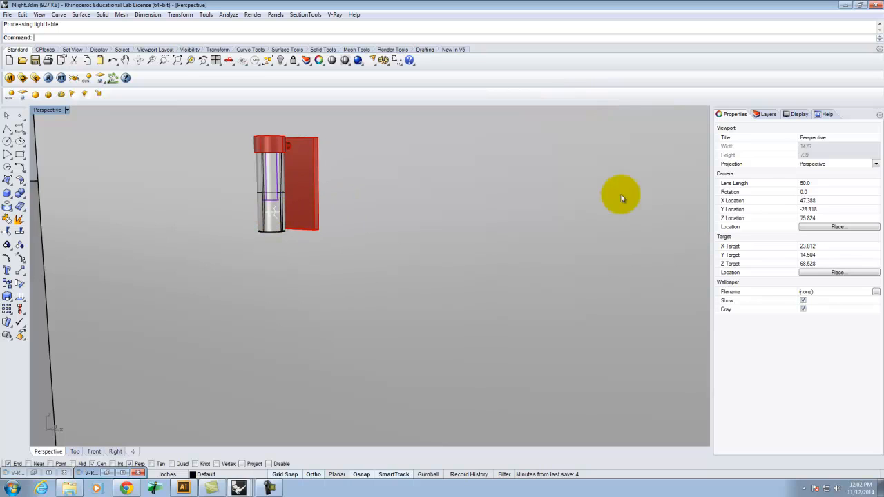
Select the point light on layer Light 5 and set its intensity to 30, keeping Radiant power (W) units.
left_click(766, 114)
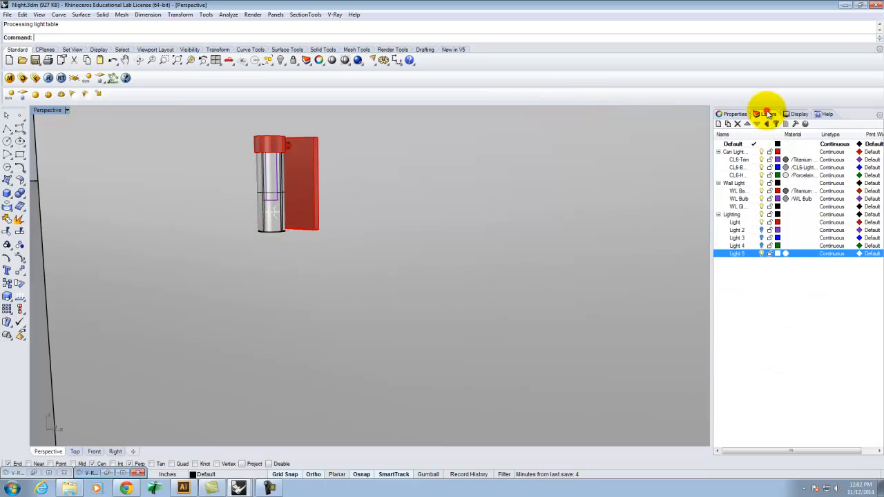
right_click(736, 257)
left_click(762, 398)
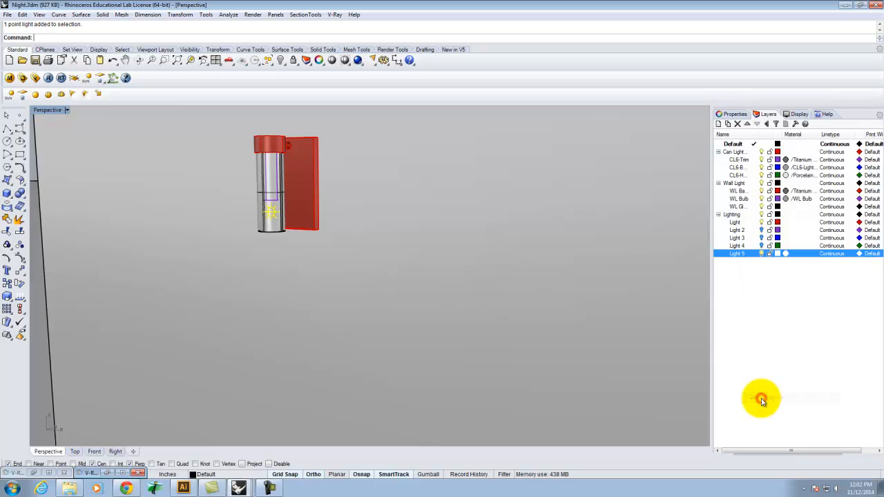
left_click(733, 115)
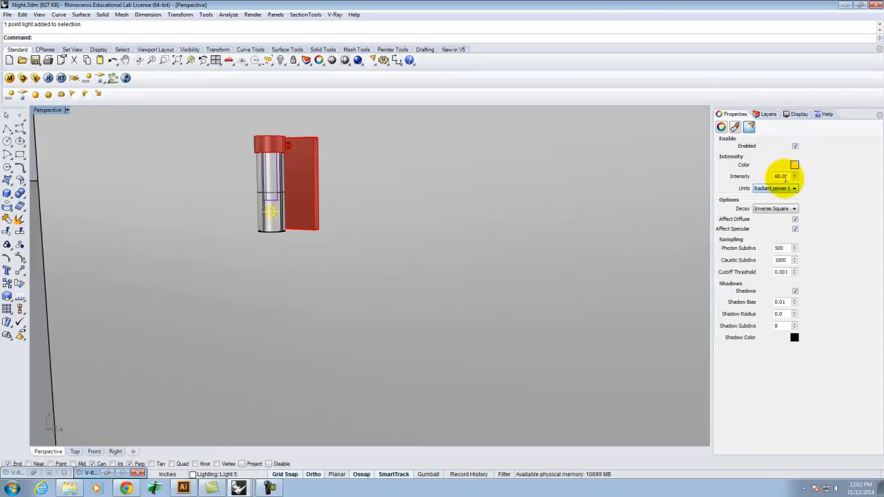
type("30")
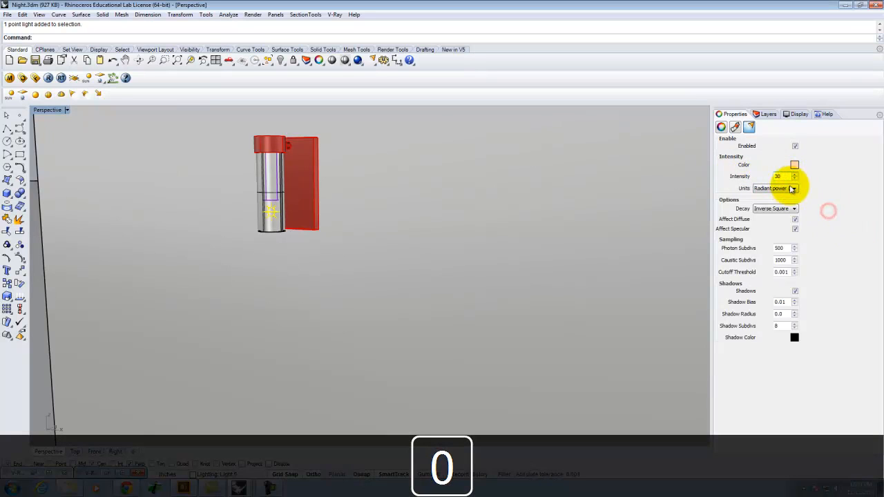
left_click(779, 193)
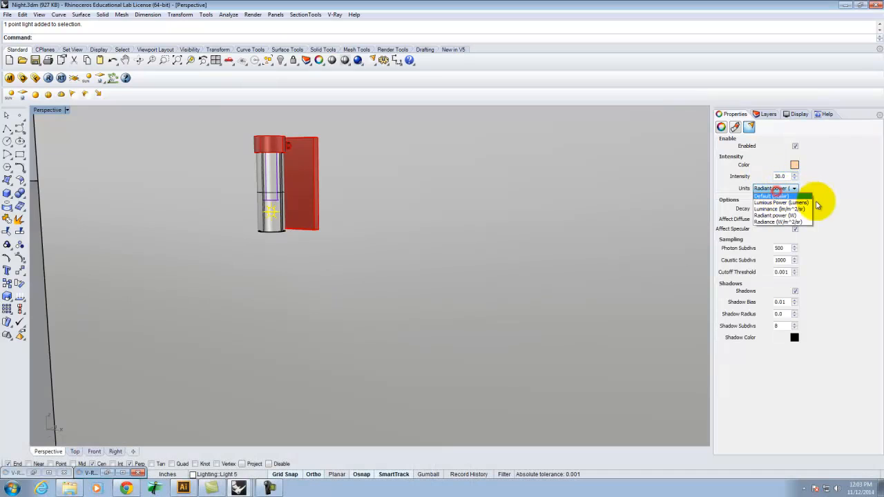
left_click(795, 215)
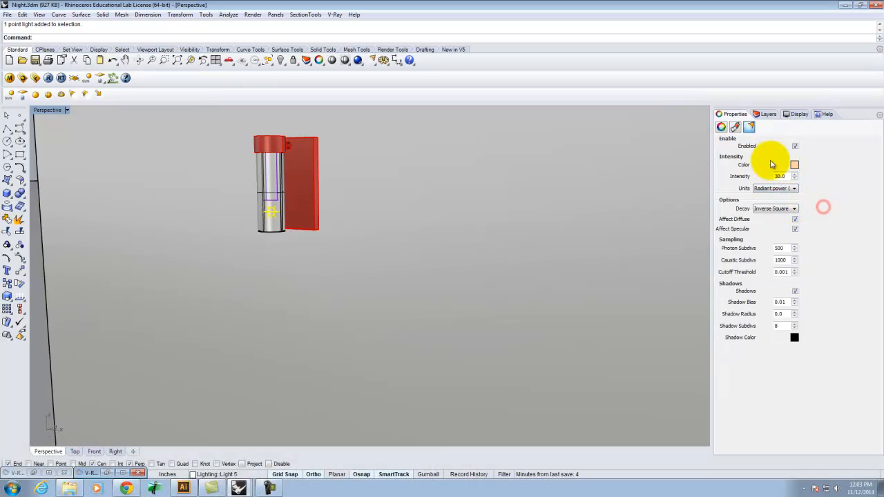
Switch to Wall Light.3dm and open the Glass frosted material in the V-Ray material editor.
left_click(765, 115)
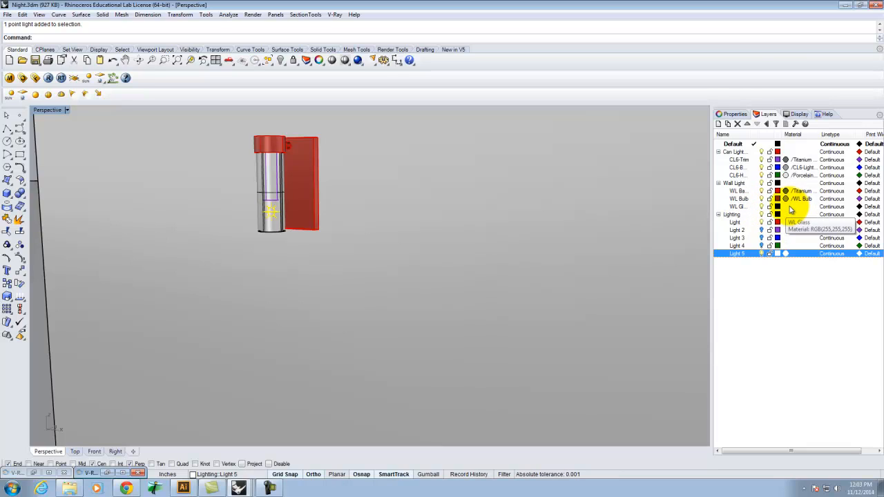
mouse_move(239, 489)
left_click(237, 468)
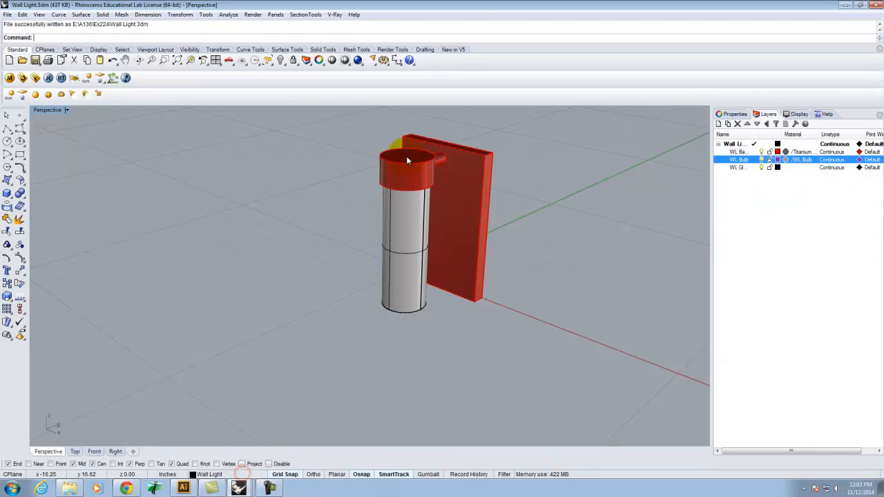
left_click(10, 78)
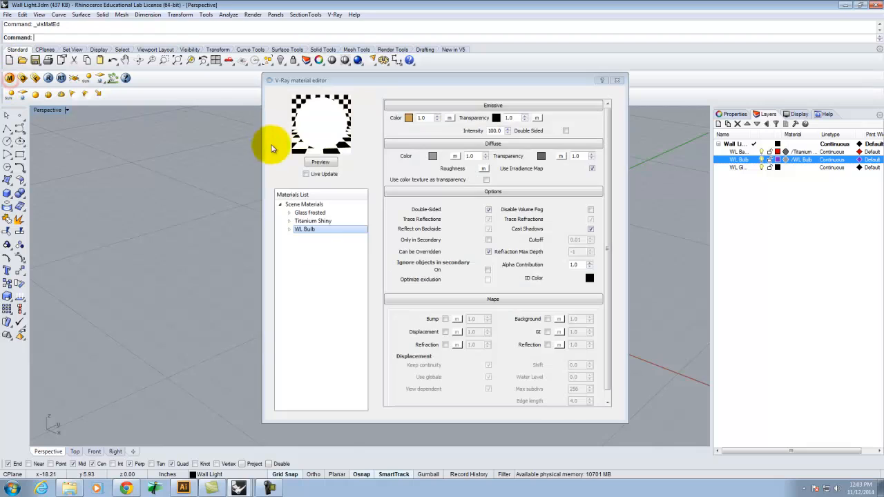
left_click(320, 214)
right_click(320, 214)
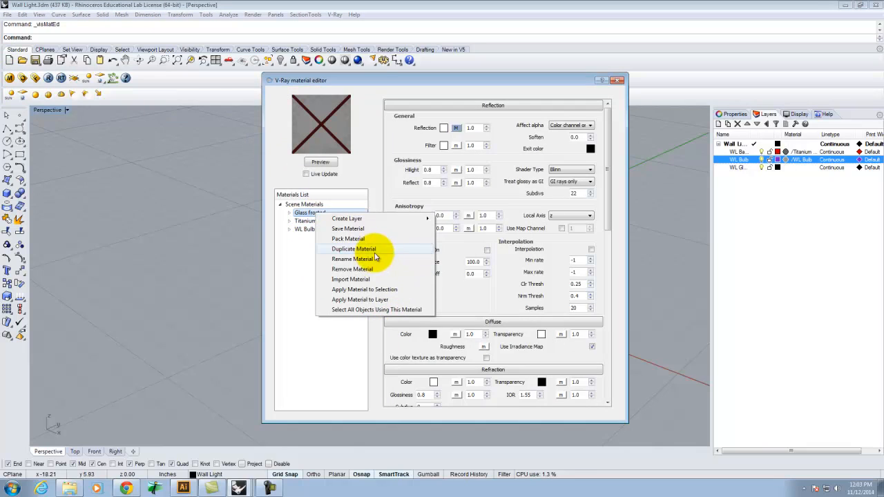
left_click(374, 290)
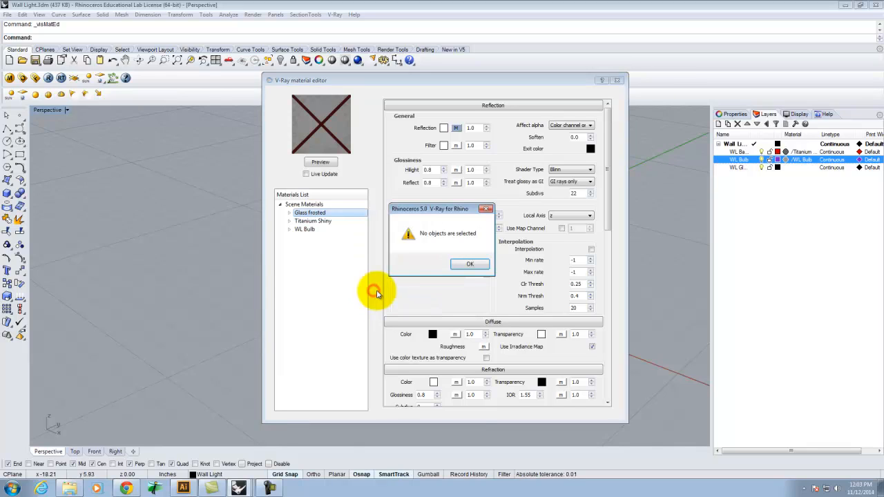
left_click(467, 266)
Apply the Glass frosted material to the WL Glass layer.
right_click(316, 214)
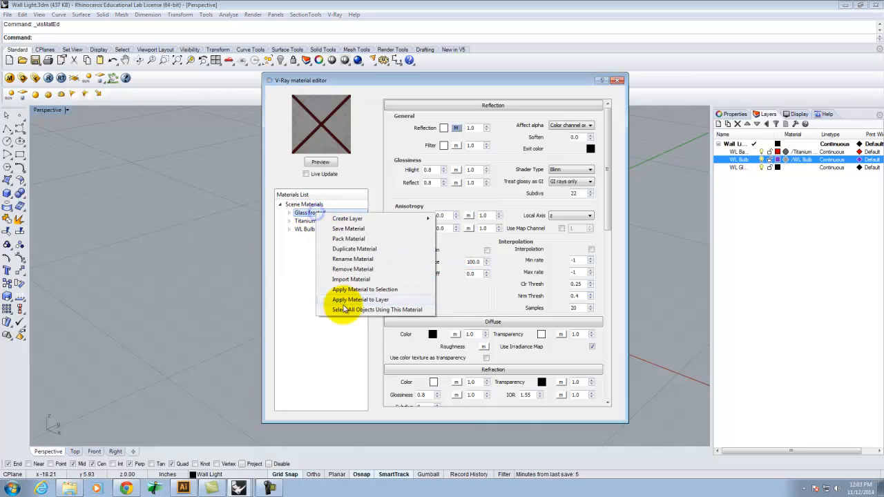
left_click(351, 301)
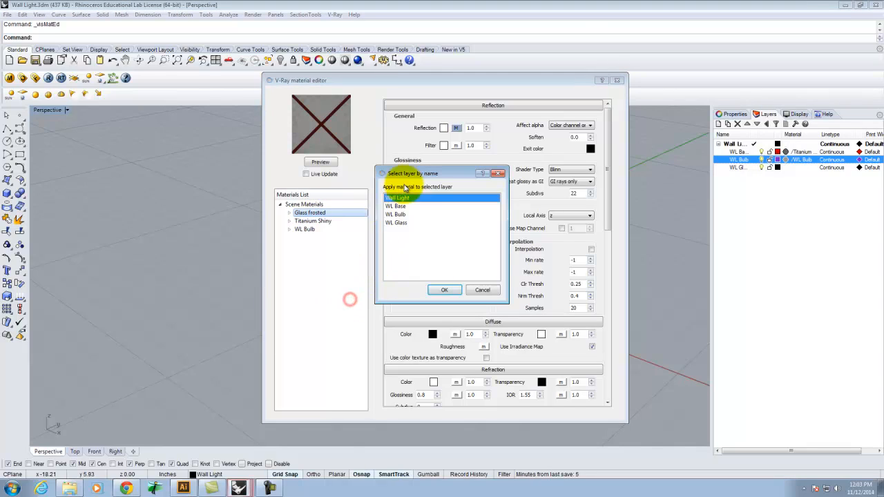
left_click(397, 223)
left_click(446, 289)
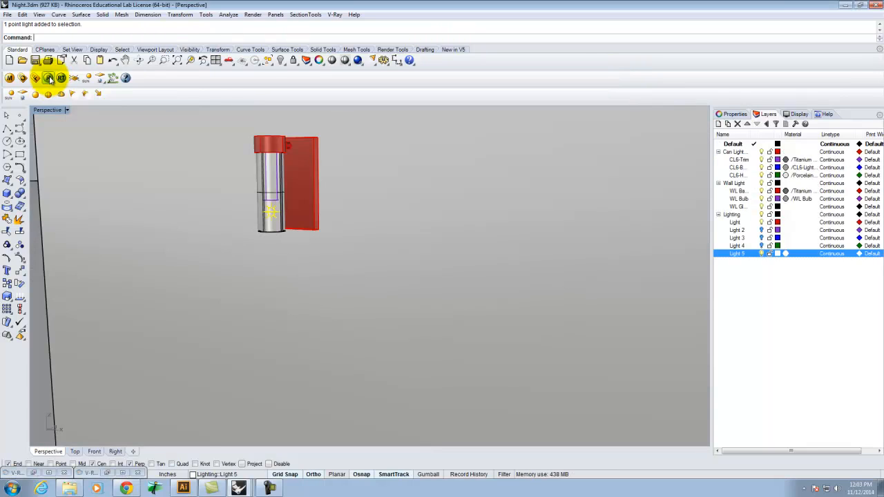
Test-render the fixture in Wall Light.3dm to check the frosted glass tube, then close the frame buffer.
left_click(49, 78)
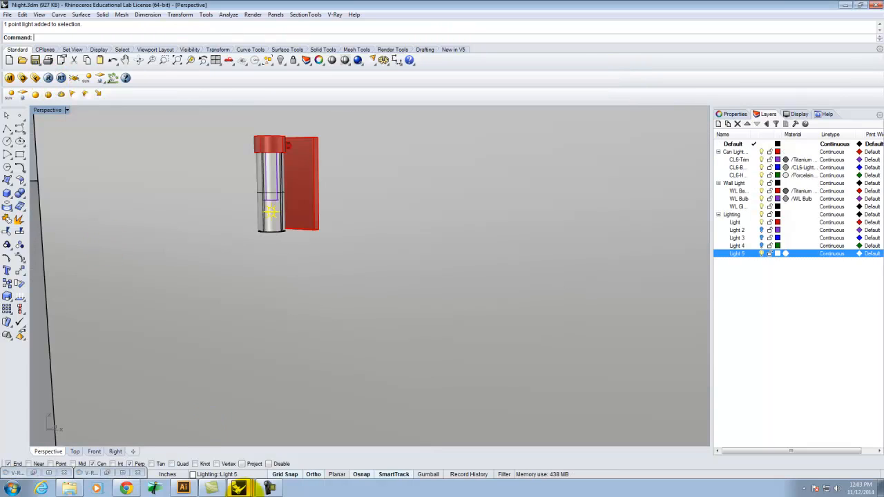
mouse_move(238, 489)
left_click(237, 465)
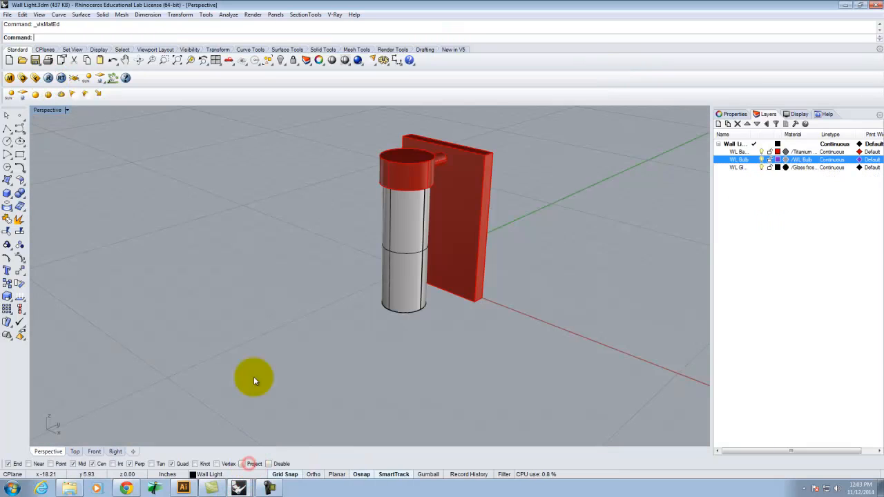
left_click(50, 78)
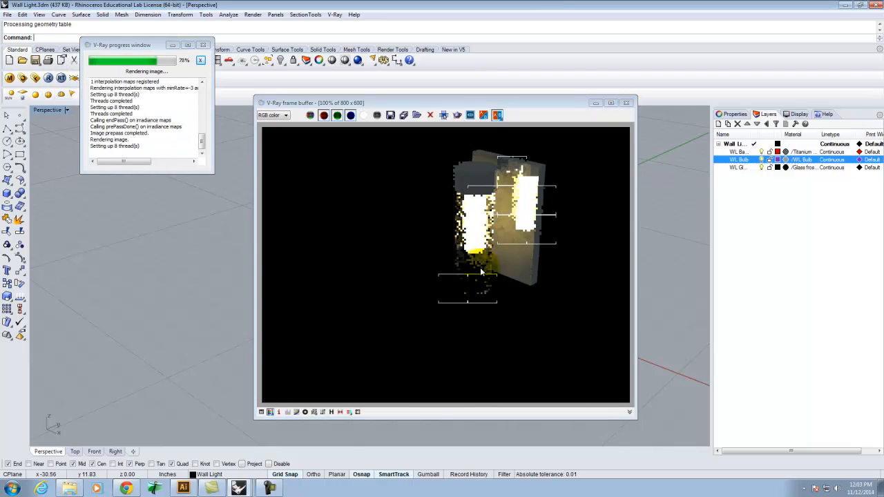
left_click(478, 223)
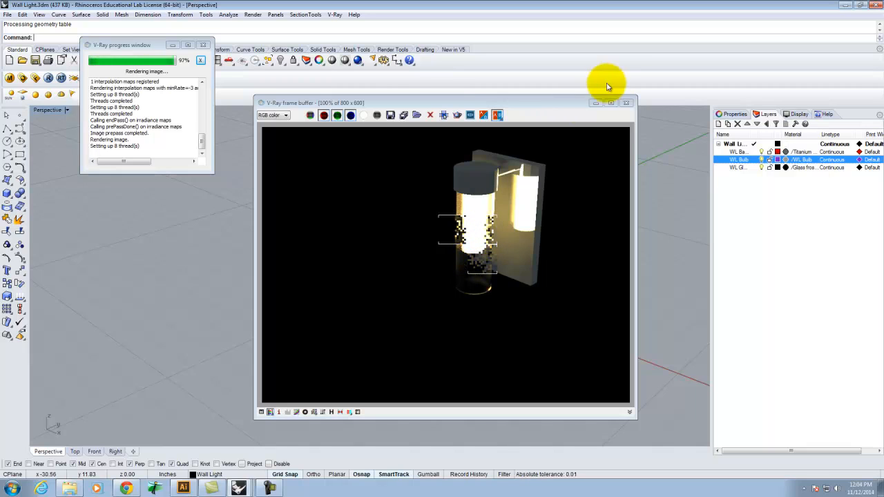
left_click(626, 102)
Save Wall Light.3dm and switch back to the Night.3dm scene.
left_click(7, 14)
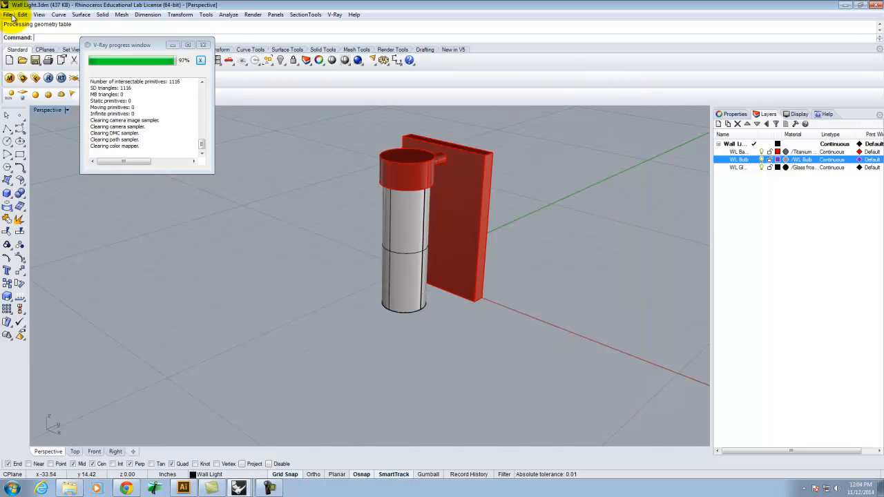
left_click(22, 60)
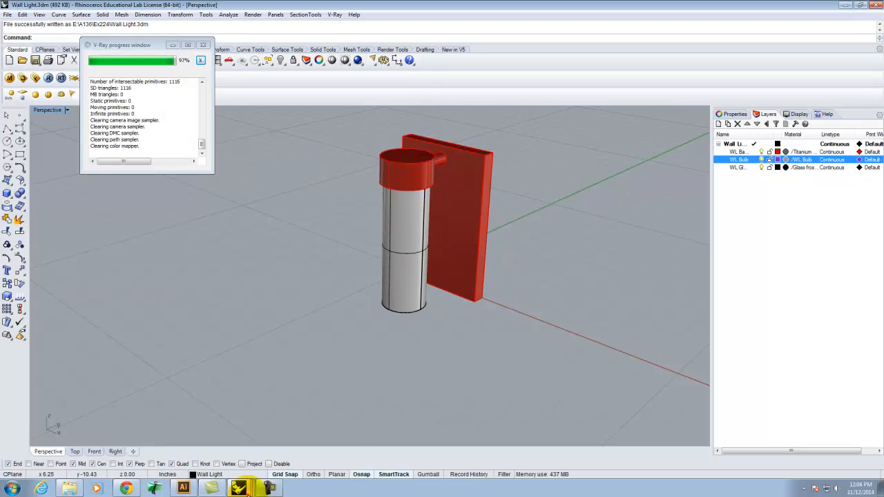
left_click(238, 488)
left_click(232, 437)
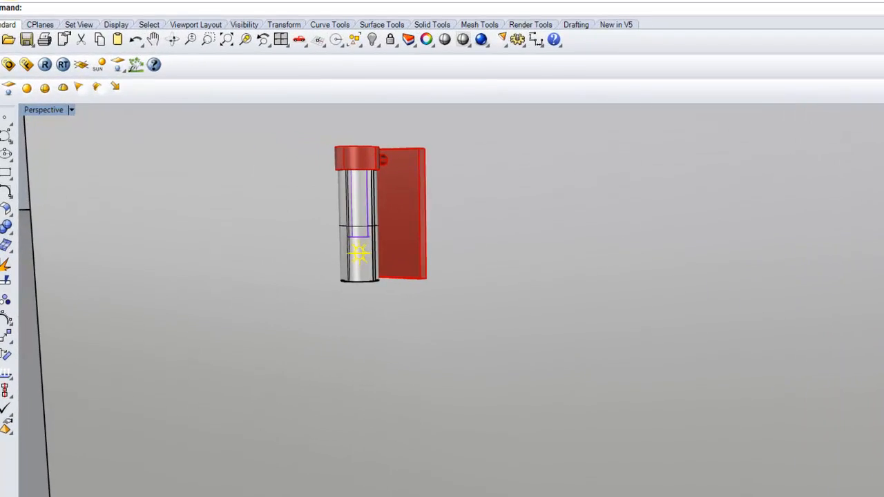
Update the linked Wall Light block in the Block Manager, using the existing Titanium Shiny material and replacing the existing WL Bulb material.
left_click(10, 0)
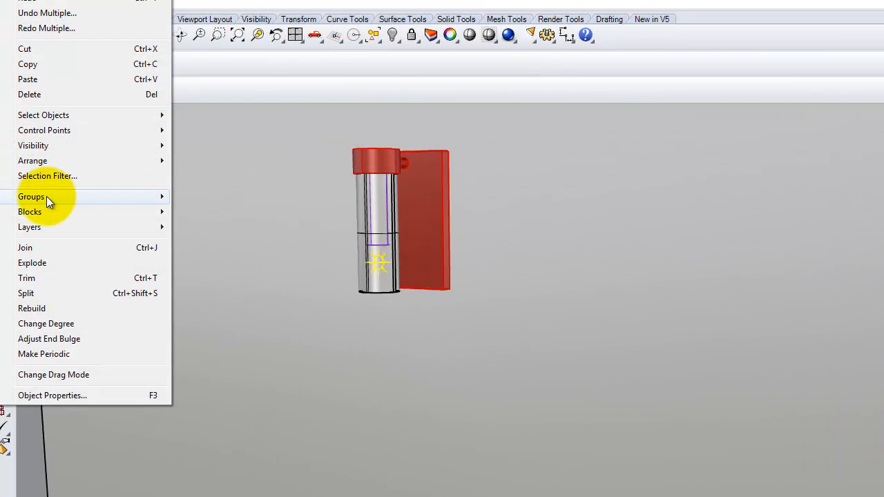
mouse_move(49, 213)
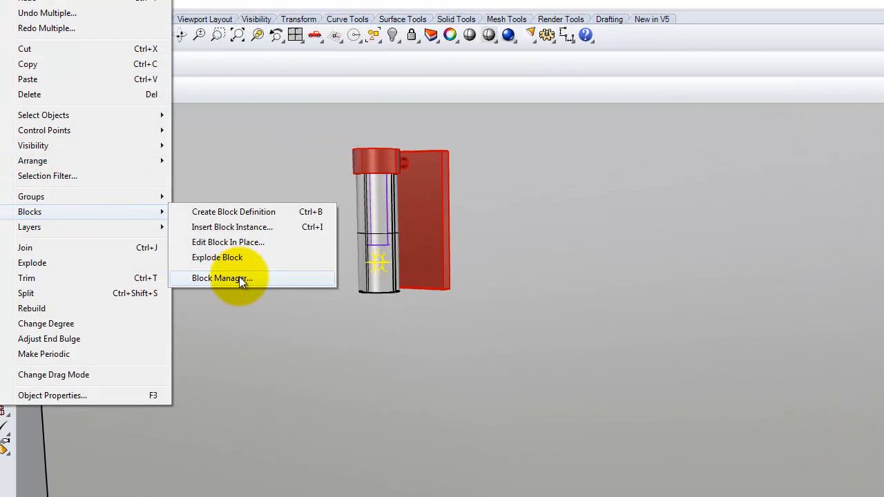
left_click(239, 279)
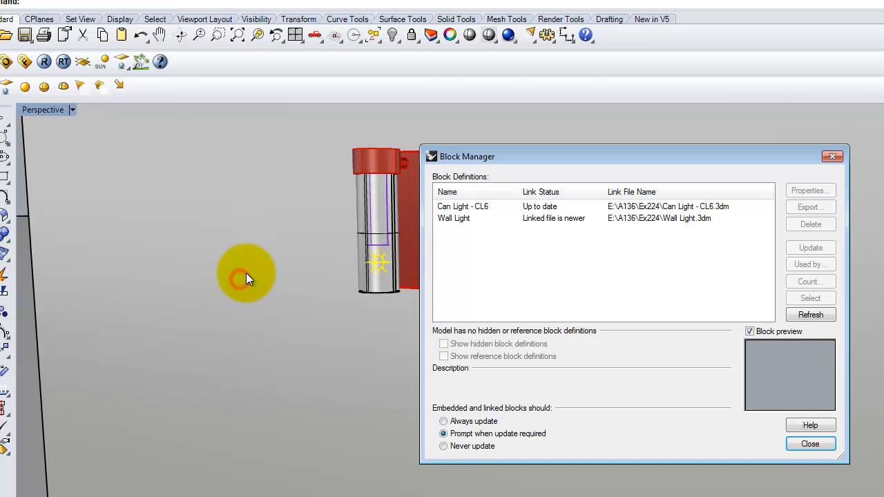
left_click(541, 219)
left_click(818, 248)
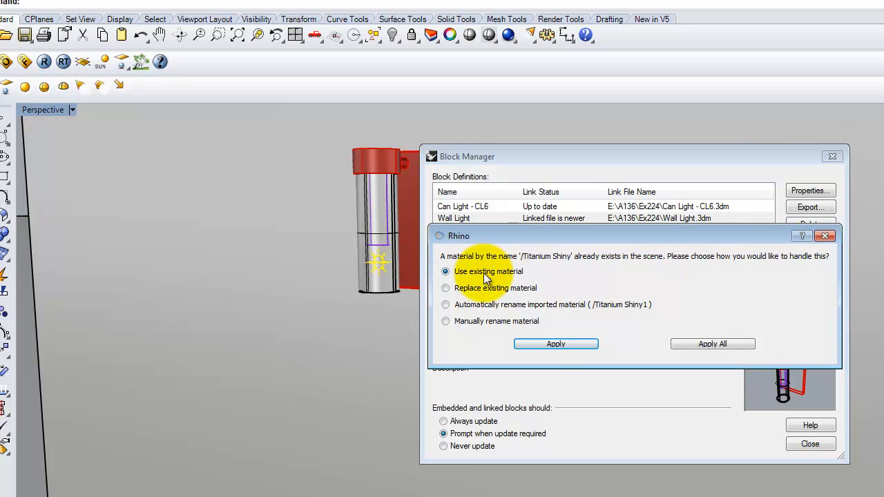
left_click(553, 347)
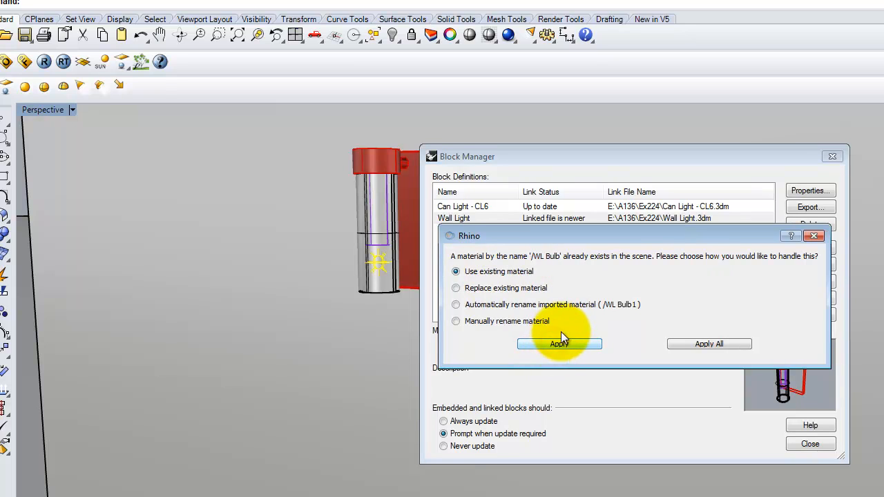
left_click(459, 288)
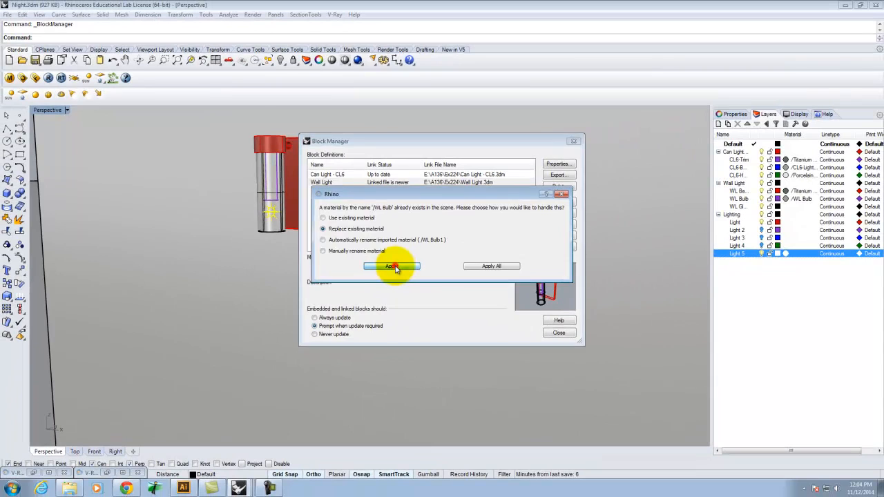
left_click(541, 335)
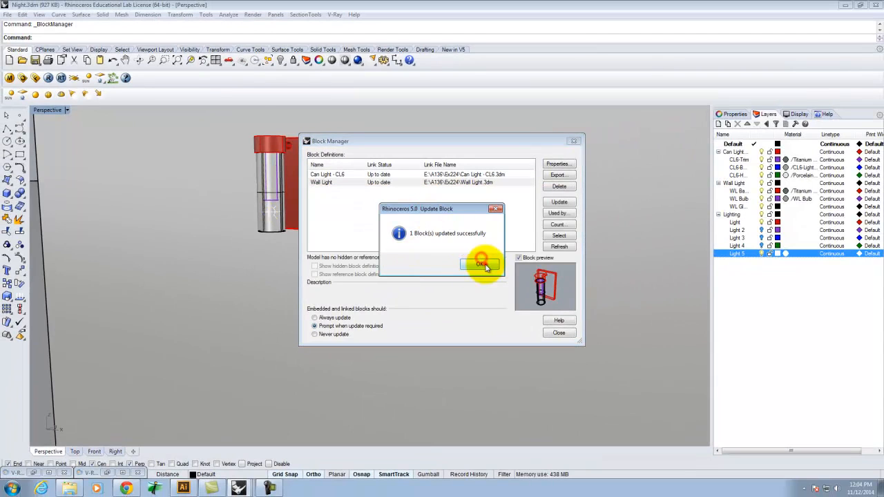
left_click(483, 265)
left_click(559, 333)
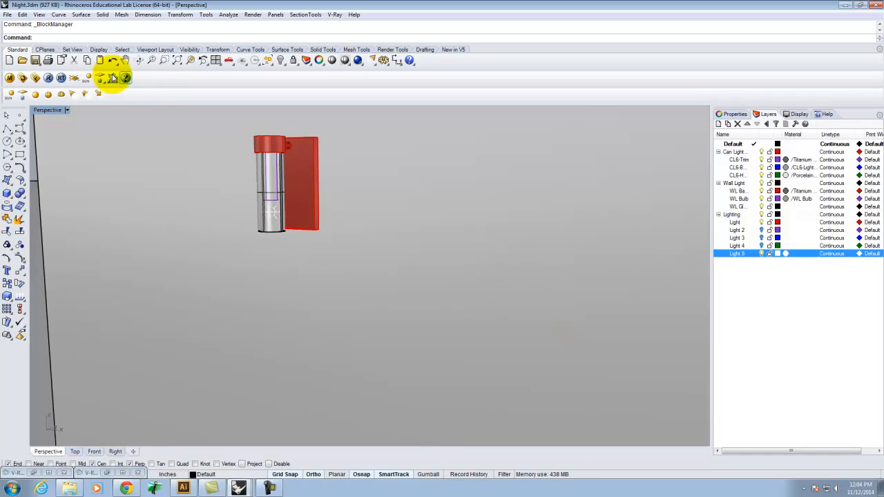
Test-render the updated wall fixture, close the frame buffer and check which material the WL Glass layer uses.
left_click(58, 79)
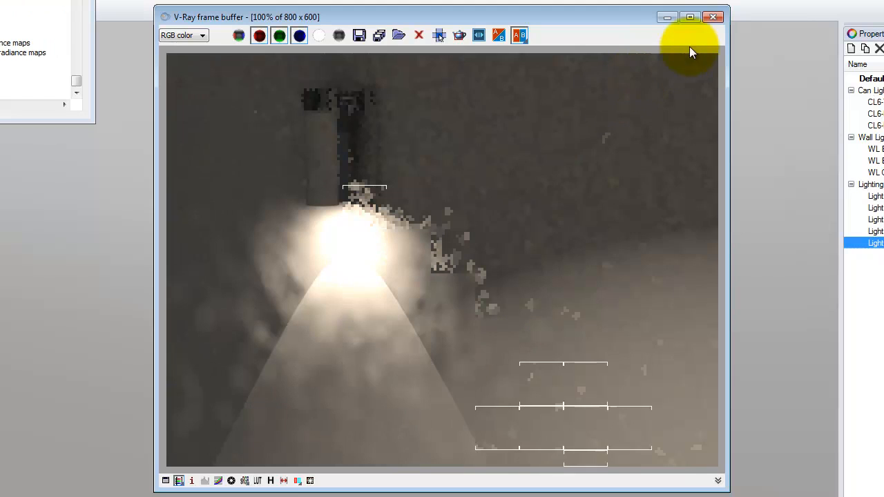
left_click(713, 17)
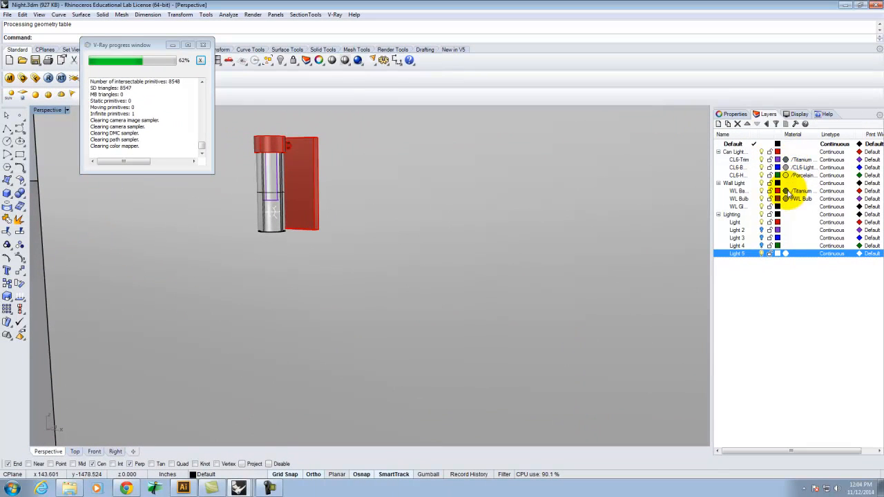
left_click(787, 207)
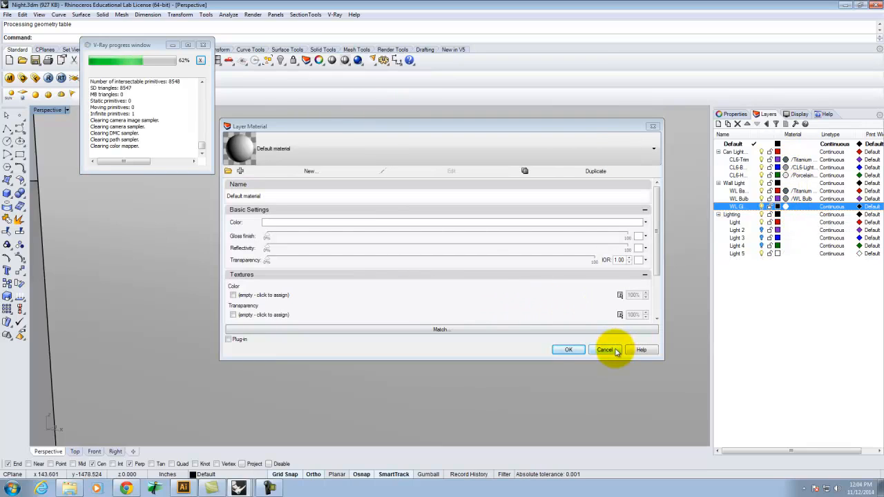
left_click(653, 127)
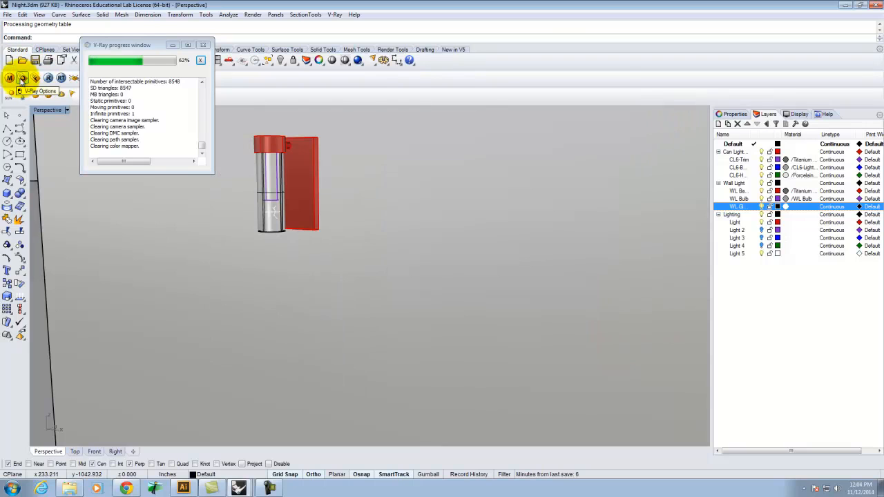
Apply the Glass frosted material to the WL Glass layer in Night.3dm.
left_click(10, 78)
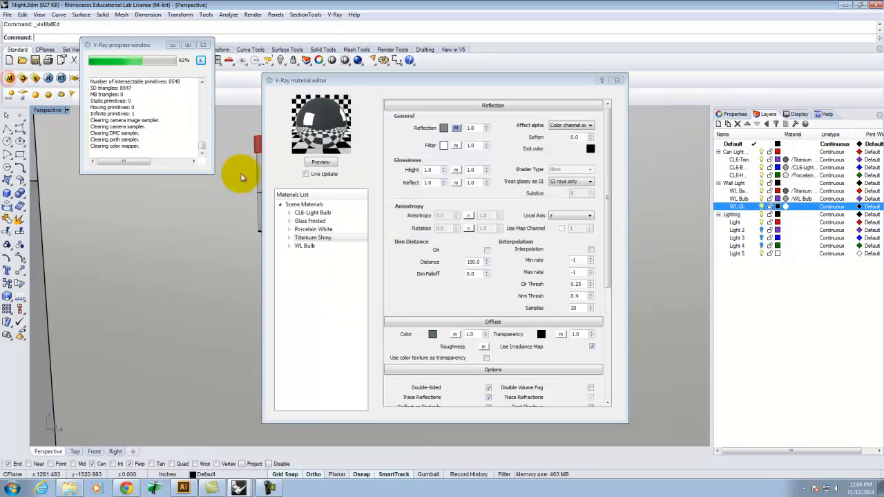
left_click(310, 221)
right_click(309, 222)
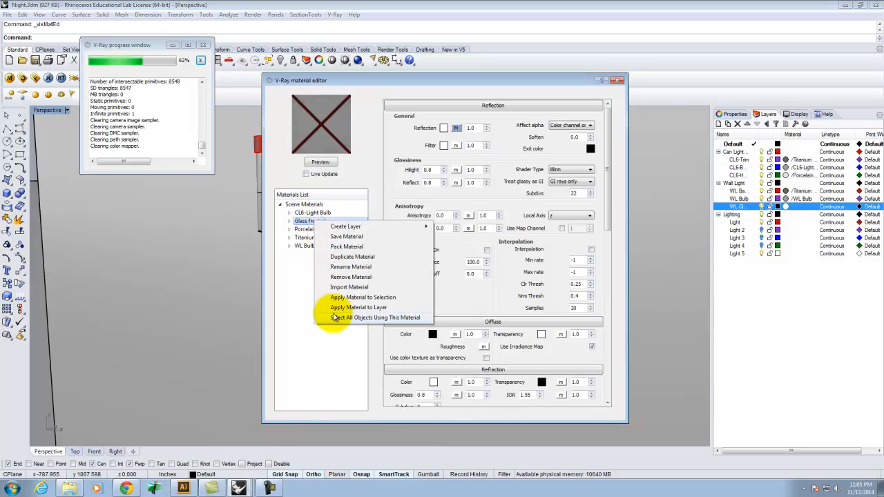
left_click(380, 310)
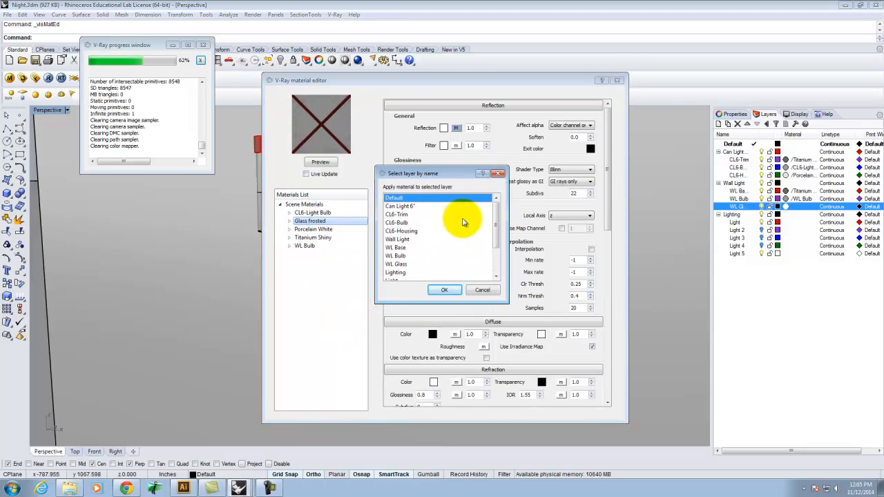
left_click_drag(494, 219, 494, 235)
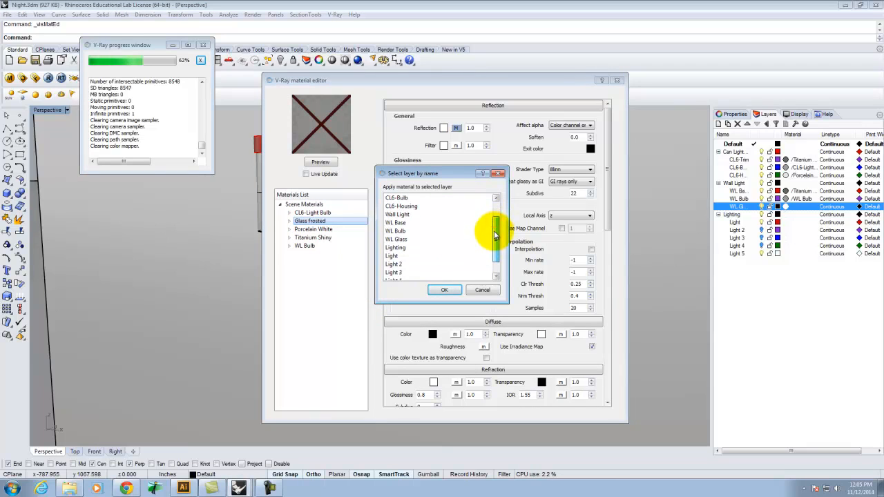
left_click(396, 239)
left_click(442, 290)
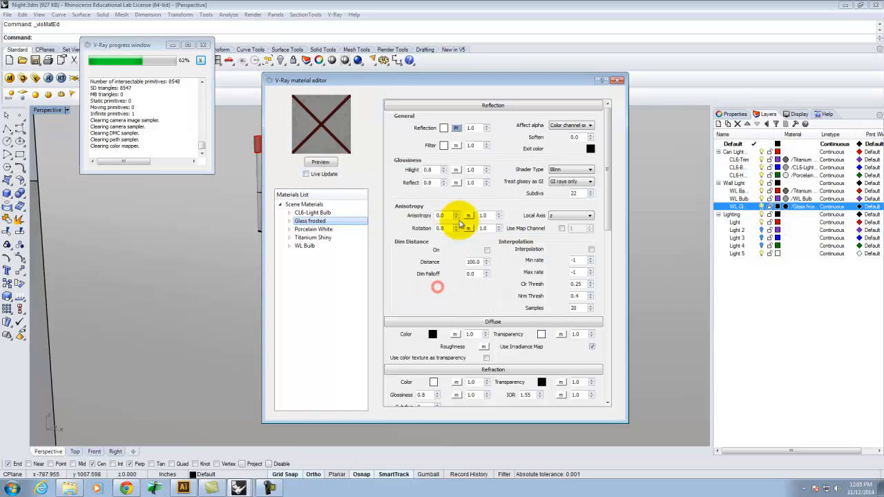
left_click(618, 80)
Test-render the wall fixture with the frosted glass assigned, then close the frame buffer.
left_click(48, 78)
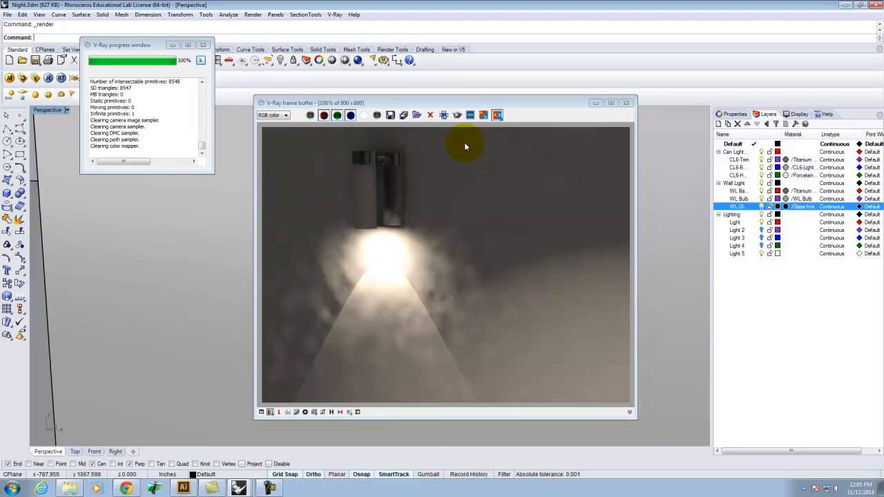
left_click(626, 103)
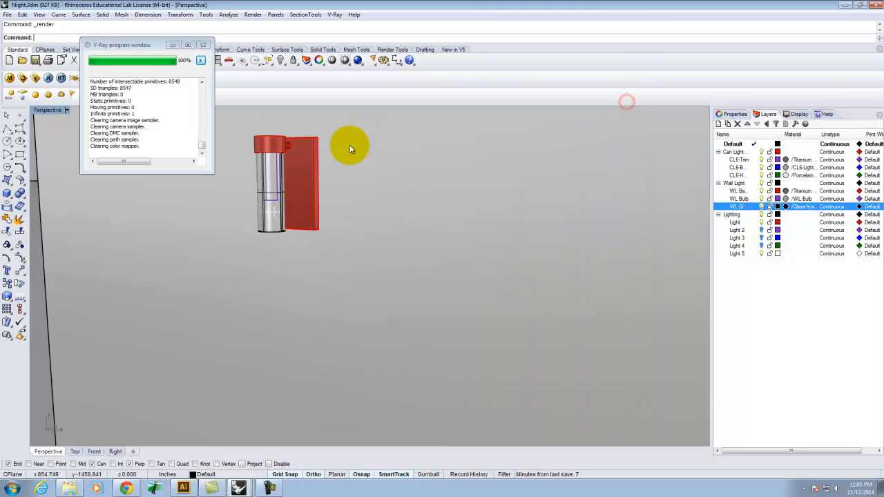
left_click(258, 217)
left_click(405, 174)
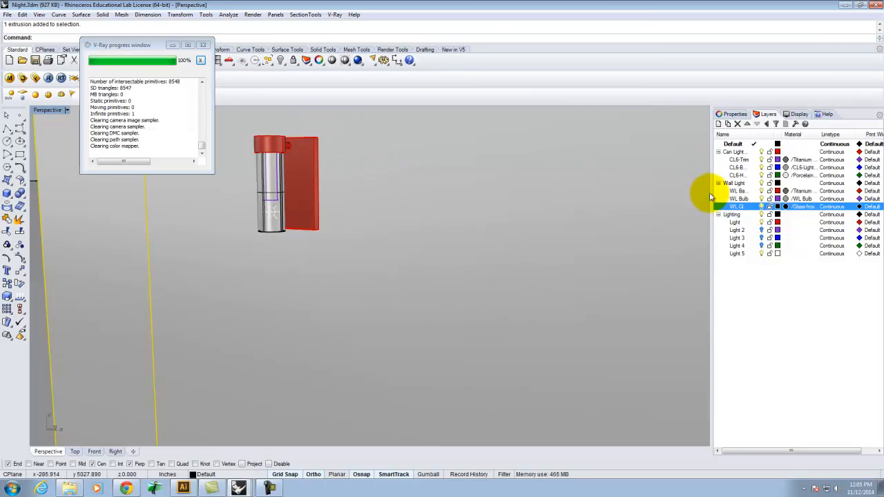
Temporarily hide the WL Bulb layer while checking the WL Glass layer's material assignment and previewing the Glass frosted material.
left_click(764, 200)
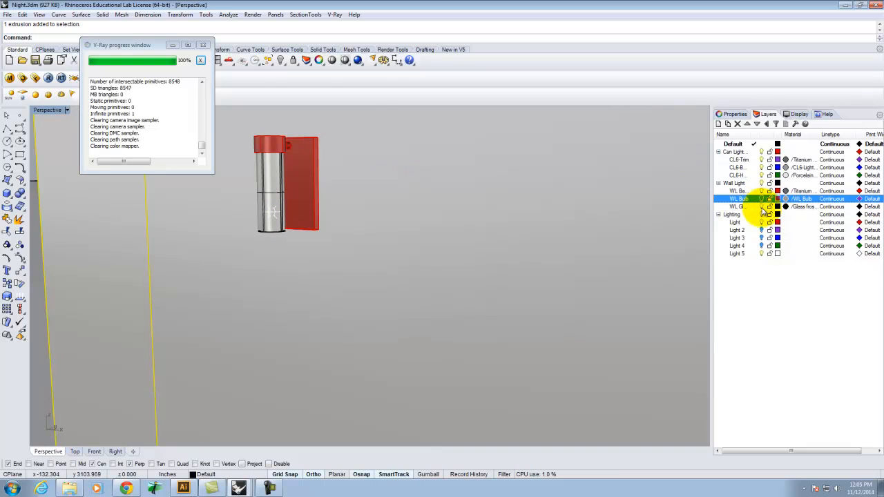
left_click(791, 207)
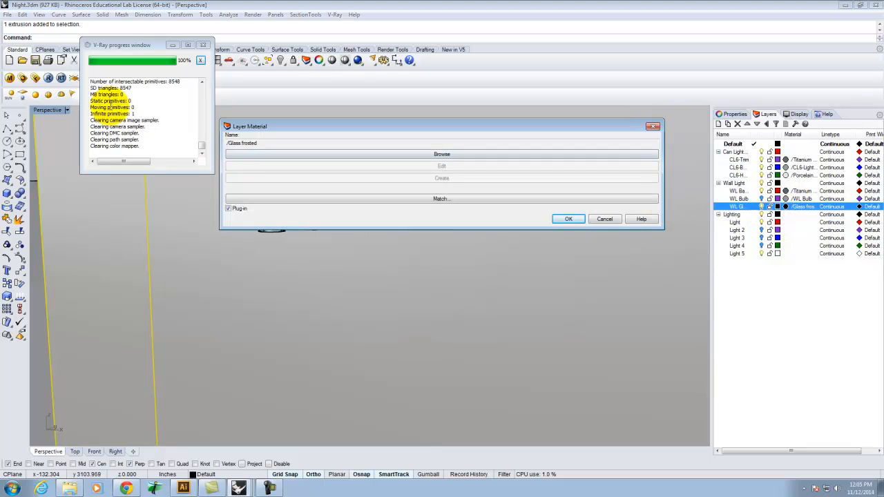
left_click(610, 221)
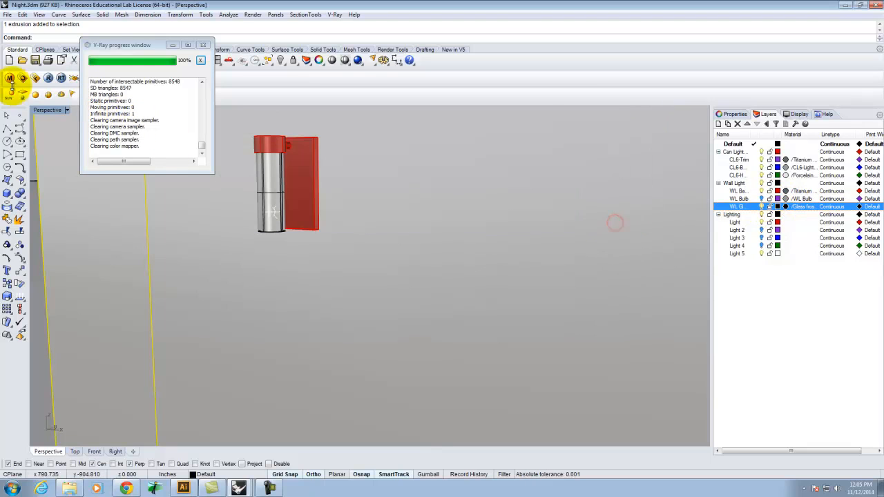
left_click(9, 79)
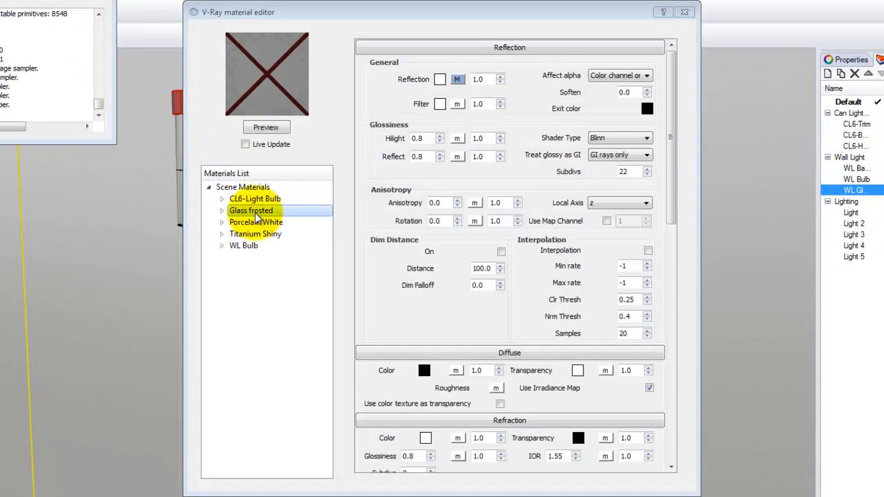
left_click(268, 129)
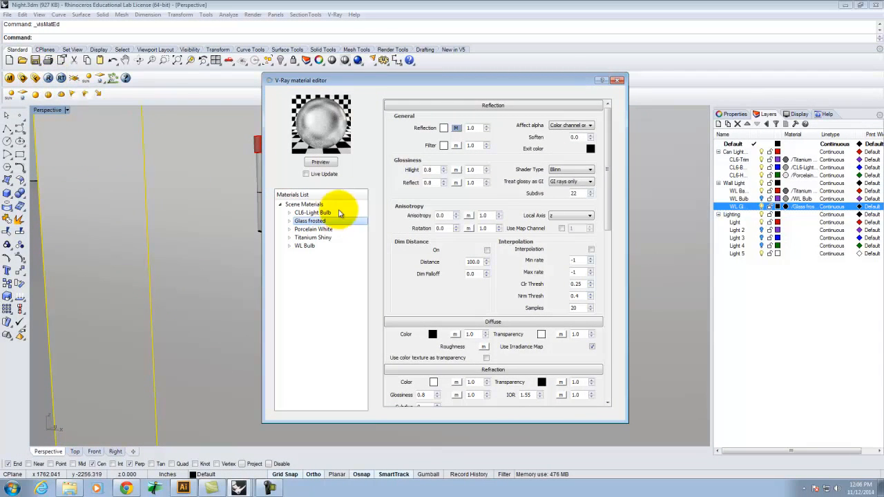
left_click(621, 81)
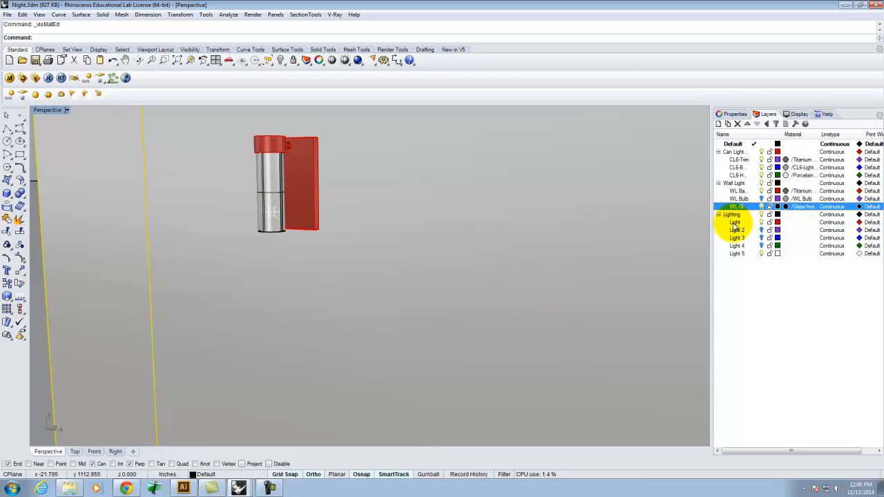
left_click(759, 198)
Turn off the Light 5, Can Light and Light layers and test-render the fixture lit only by its bulb material.
left_click(763, 254)
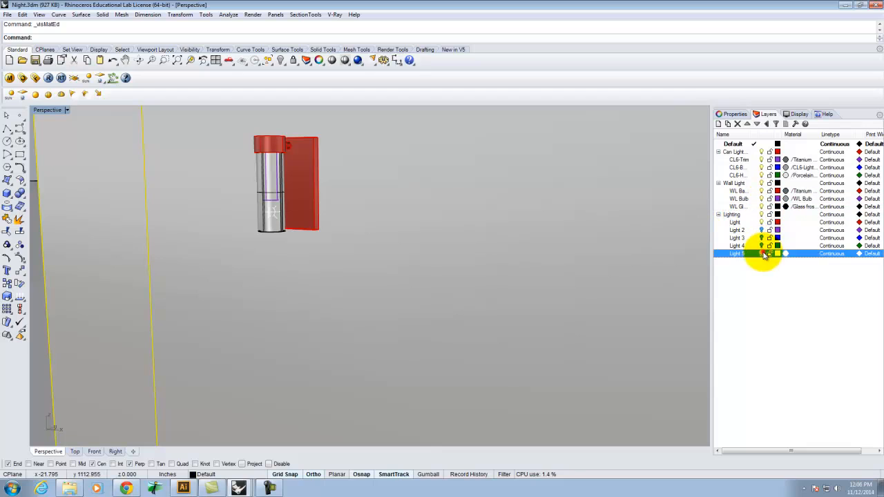
left_click(763, 152)
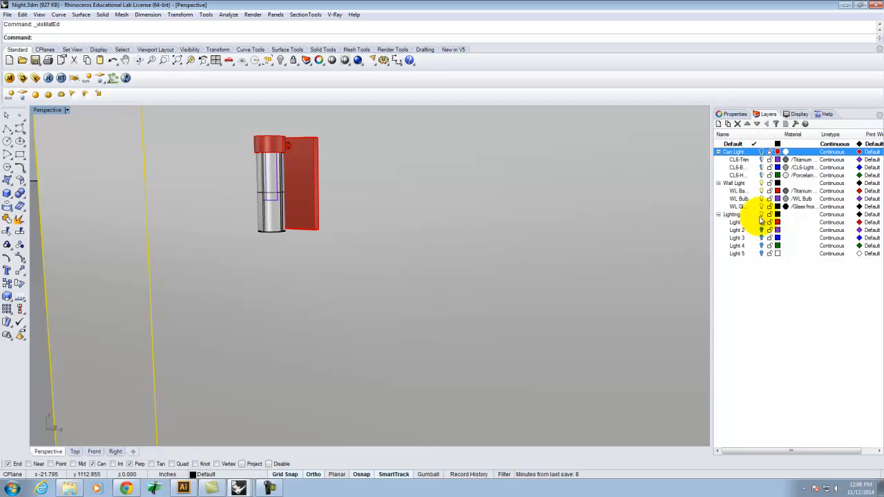
left_click(762, 223)
left_click(48, 78)
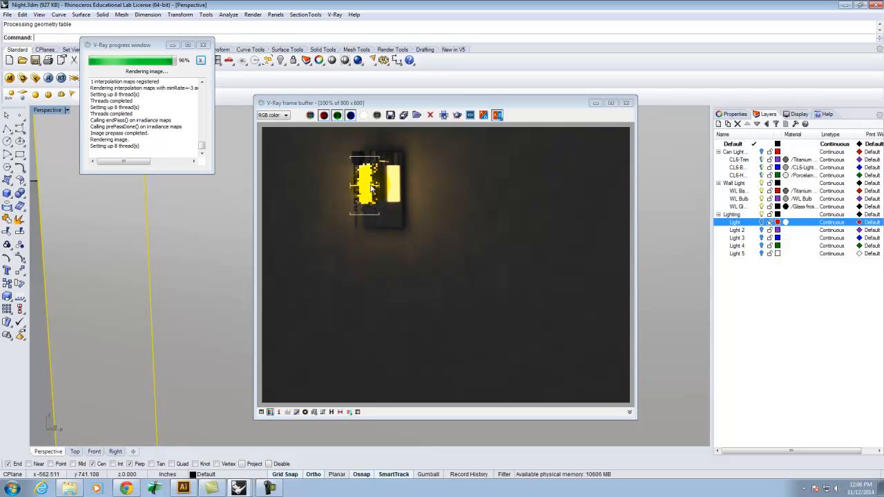
left_click(627, 103)
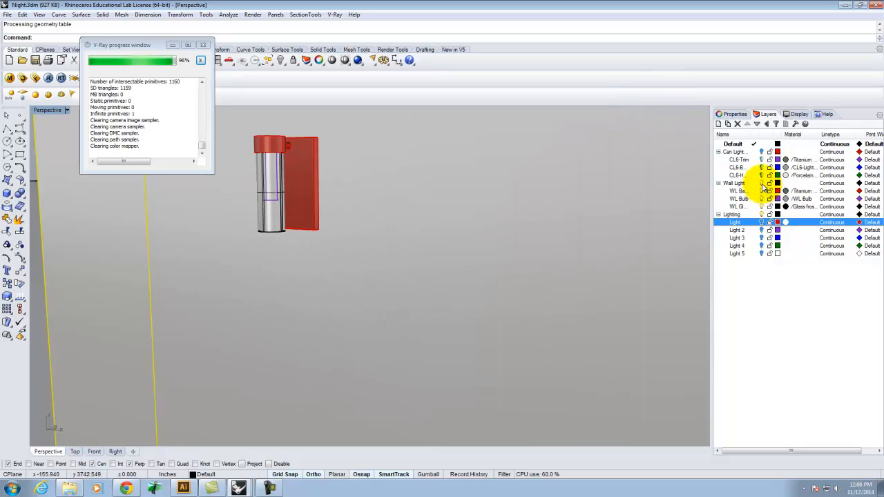
Turn the Light 5 layer back on and review the Glass frosted material's reflection and refraction settings.
left_click(759, 253)
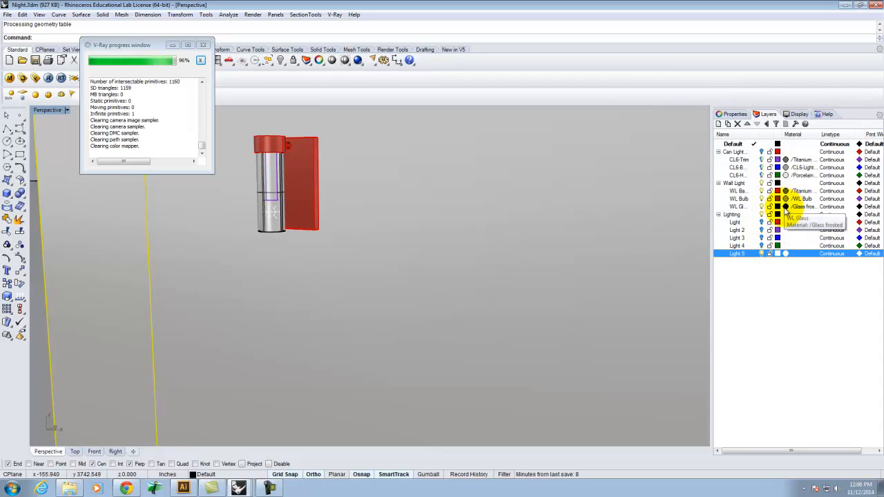
left_click(10, 78)
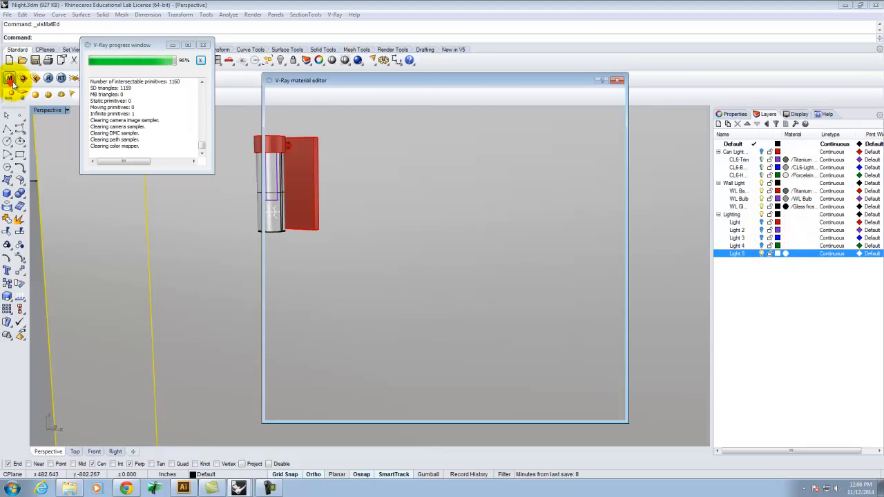
left_click(310, 222)
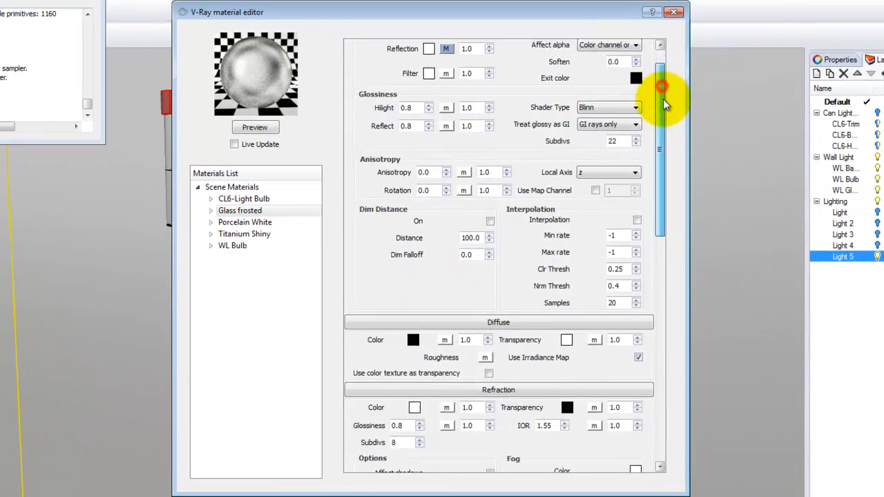
left_click_drag(612, 135, 613, 151)
left_click_drag(667, 111, 667, 208)
right_click(241, 212)
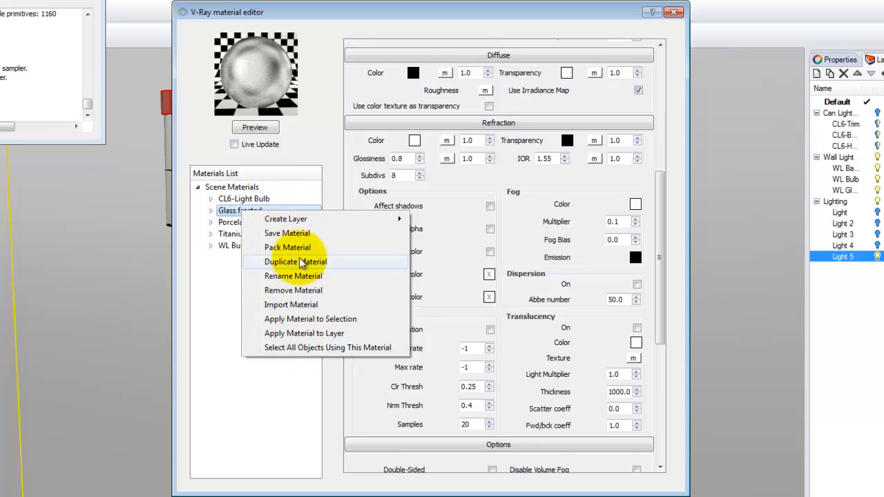
left_click(386, 128)
left_click(389, 119)
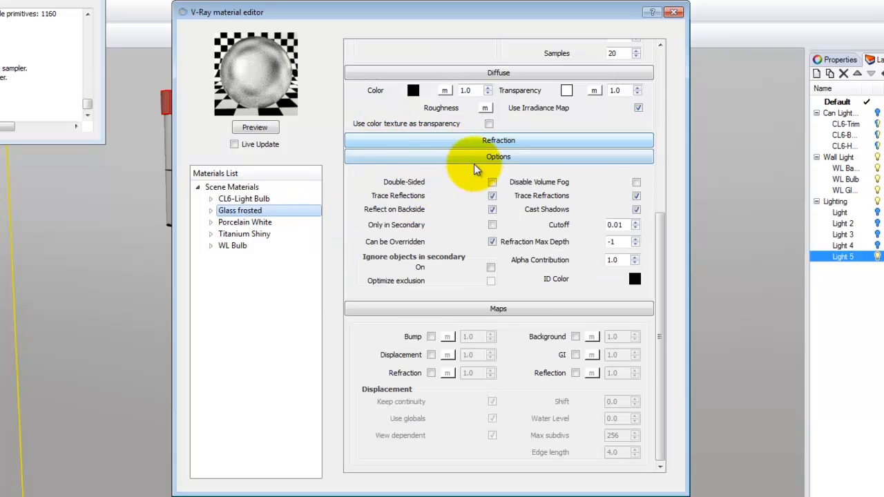
scroll(463, 168, "up", 4)
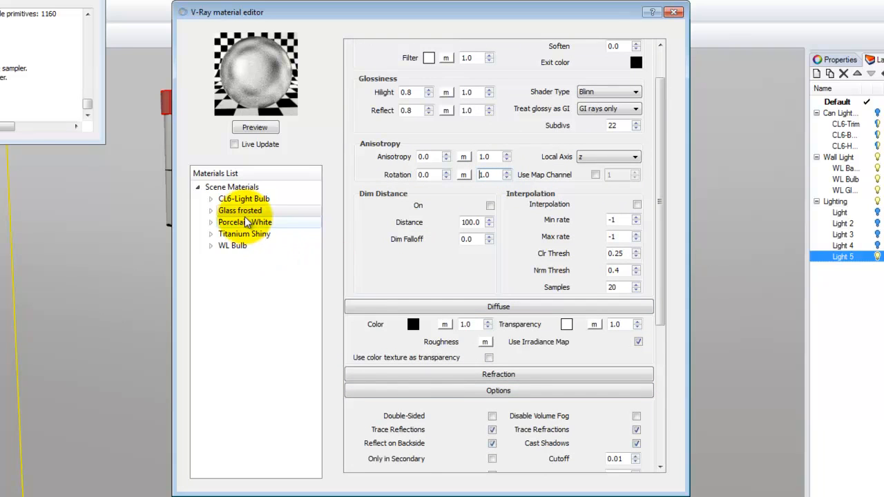
Remove the Reflection layer from the Glass frosted material, refresh its preview and test-render the fixture.
right_click(257, 215)
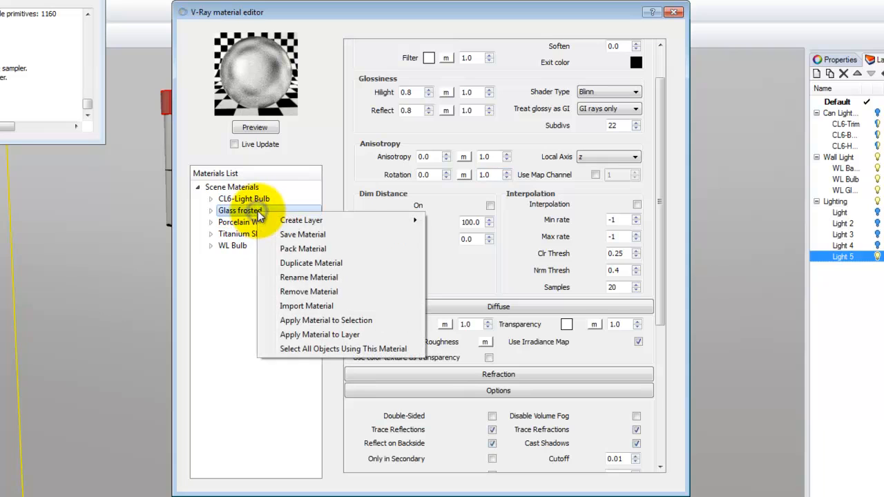
left_click(211, 210)
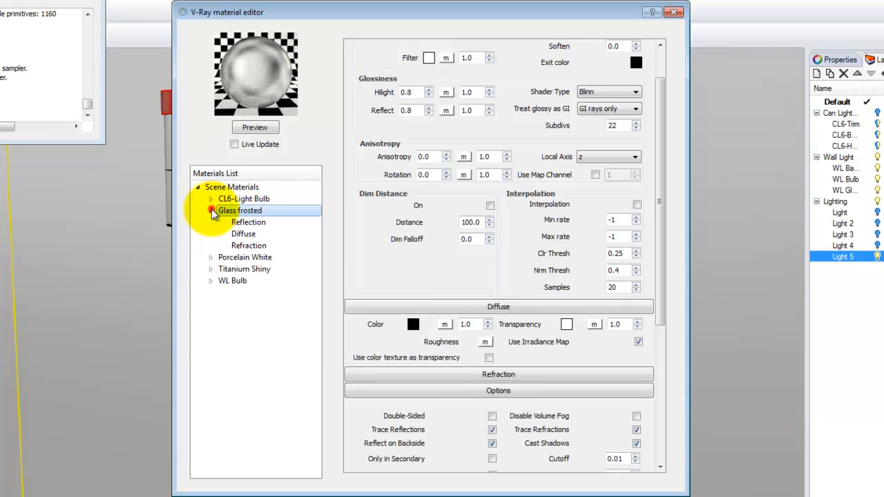
right_click(254, 227)
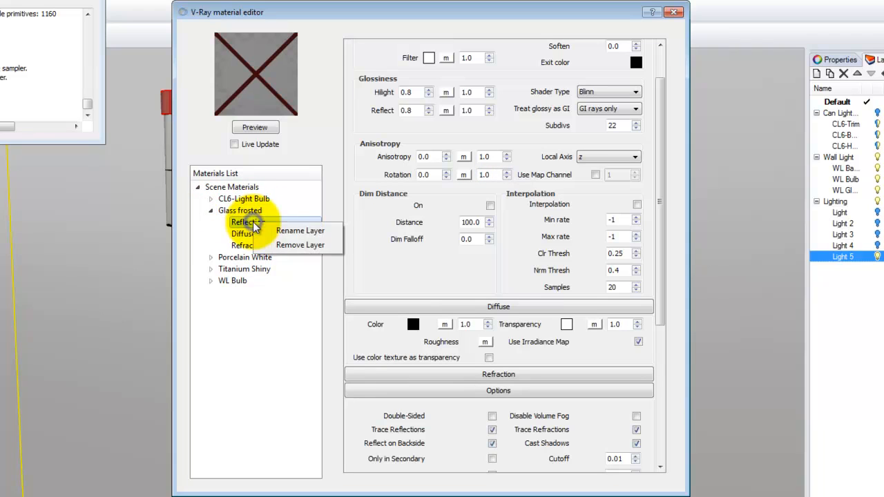
left_click(303, 246)
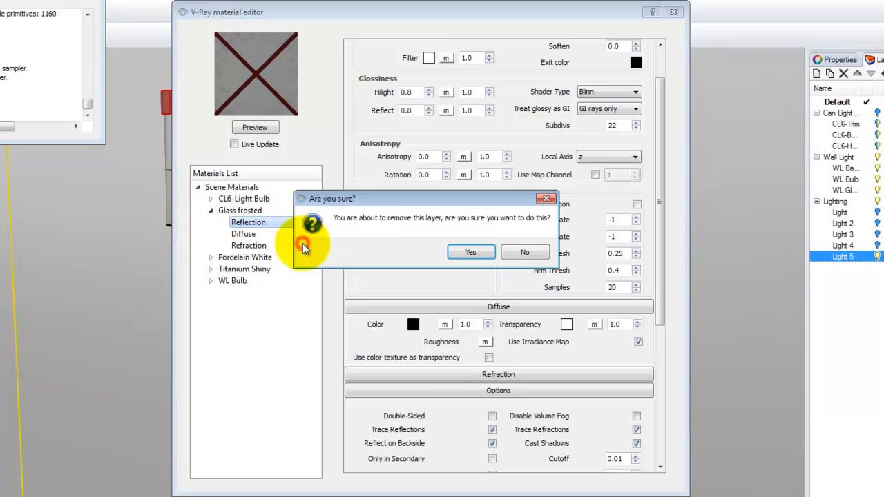
left_click(468, 249)
left_click(231, 213)
left_click(256, 129)
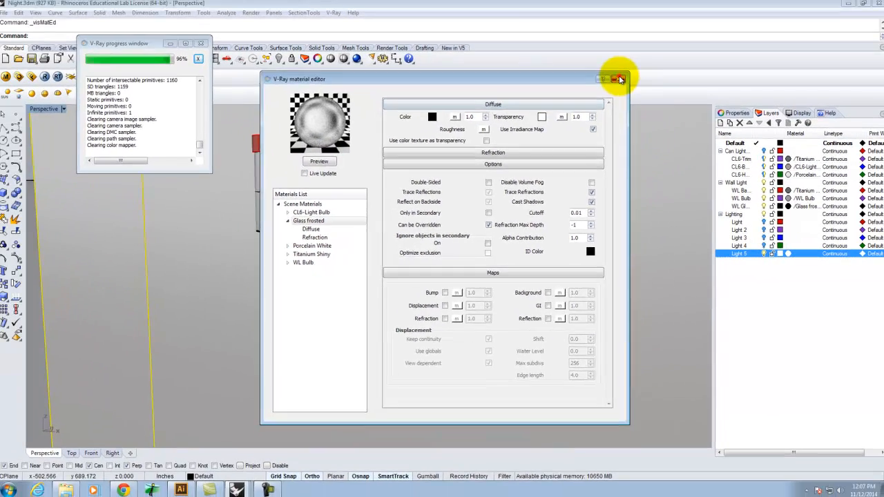
left_click(620, 79)
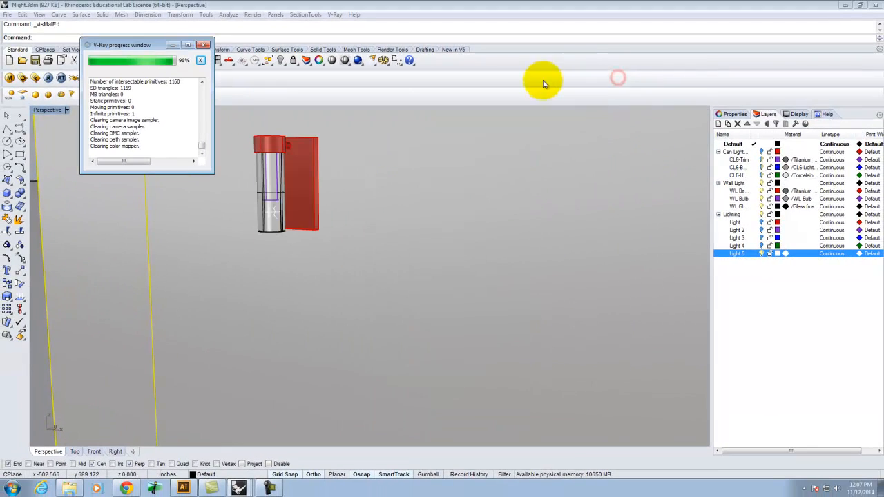
left_click(44, 76)
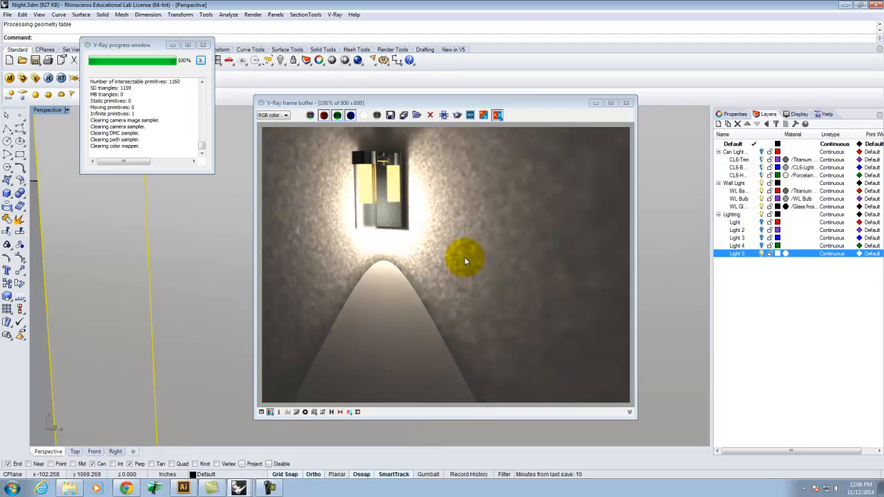
Reframe the Perspective view to show the whole wall with the mounted fixture and try a test render.
left_click(595, 103)
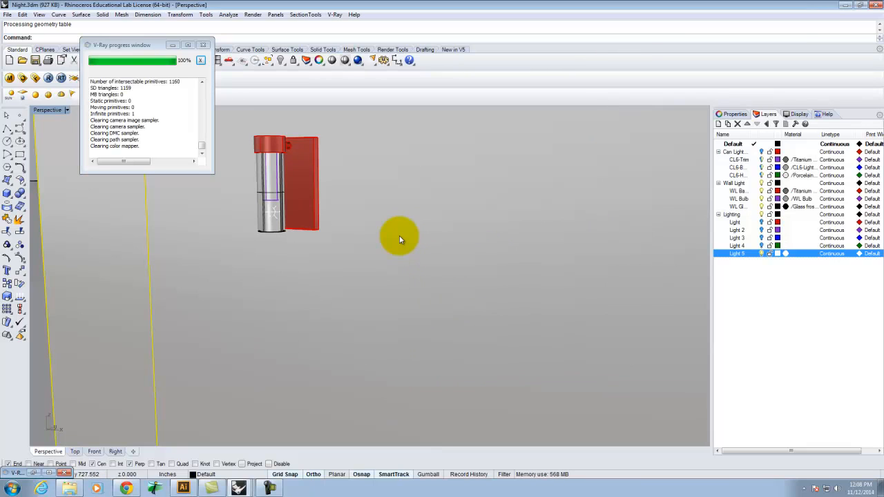
scroll(399, 235, "down", 5)
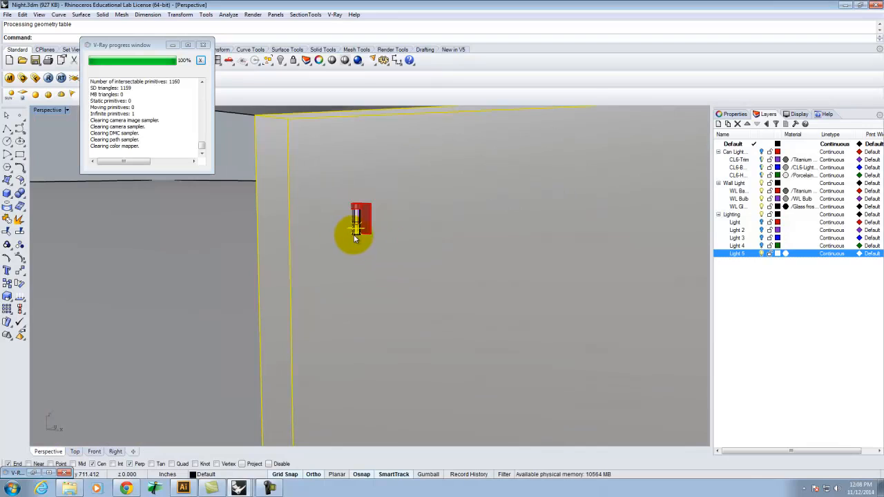
scroll(355, 247, "up", 5)
right_click_drag(361, 247, 366, 181)
left_click(366, 198)
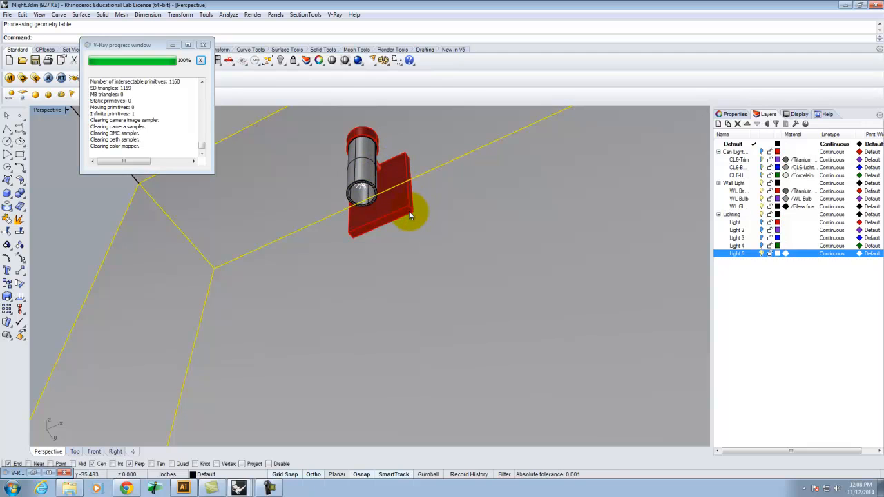
mouse_move(409, 216)
right_mouse_down()
mouse_move(430, 195)
mouse_move(430, 249)
mouse_move(381, 242)
mouse_move(431, 219)
mouse_move(399, 204)
right_mouse_up()
scroll(413, 229, "up", 7)
scroll(401, 206, "down", 7)
scroll(410, 233, "up", 5)
scroll(383, 184, "down", 5)
right_click_drag(430, 242, 426, 234)
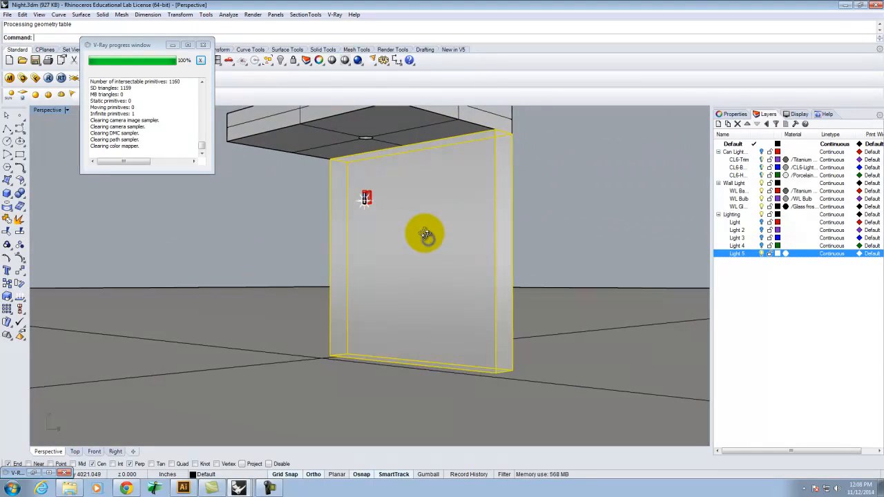
scroll(398, 221, "up", 2)
left_click(49, 77)
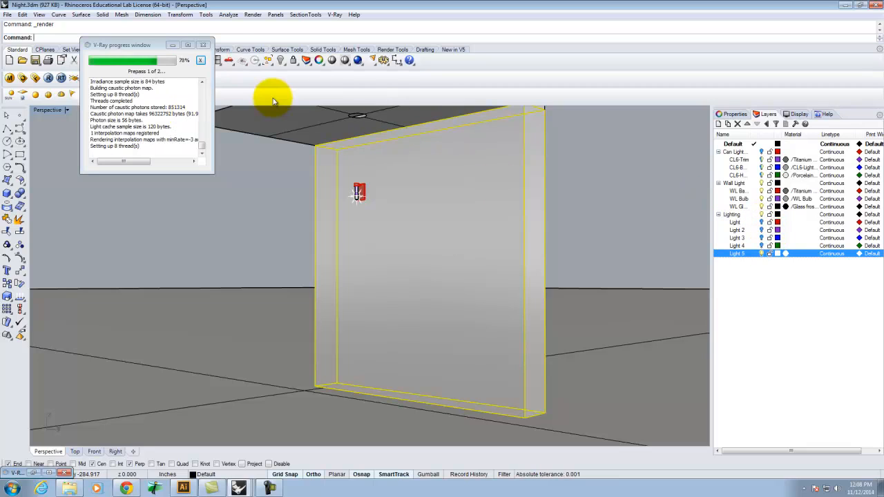
left_click(203, 45)
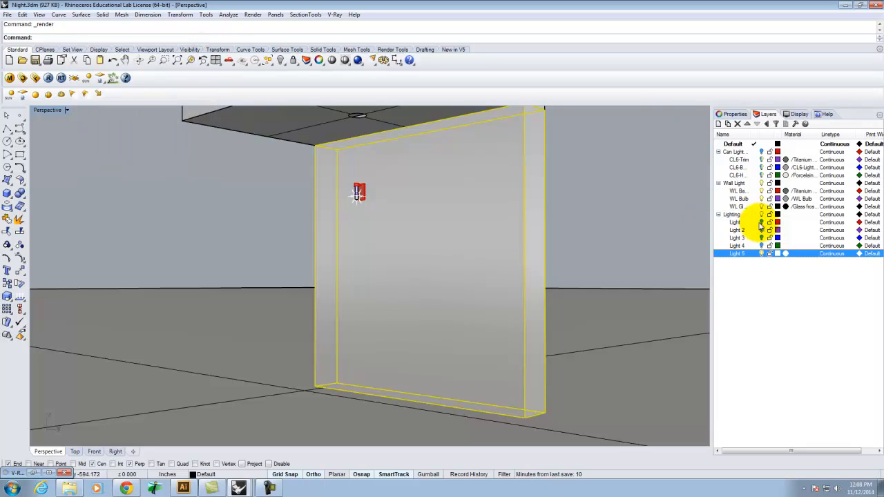
Turn on the Light layer and render the wall with the ceiling spotlight and the wall fixture together.
left_click(762, 223)
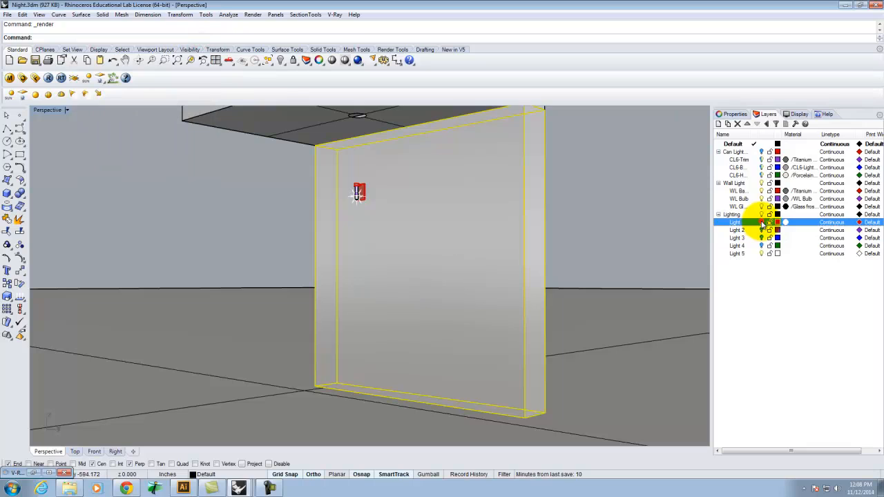
left_click(48, 77)
left_click(494, 275)
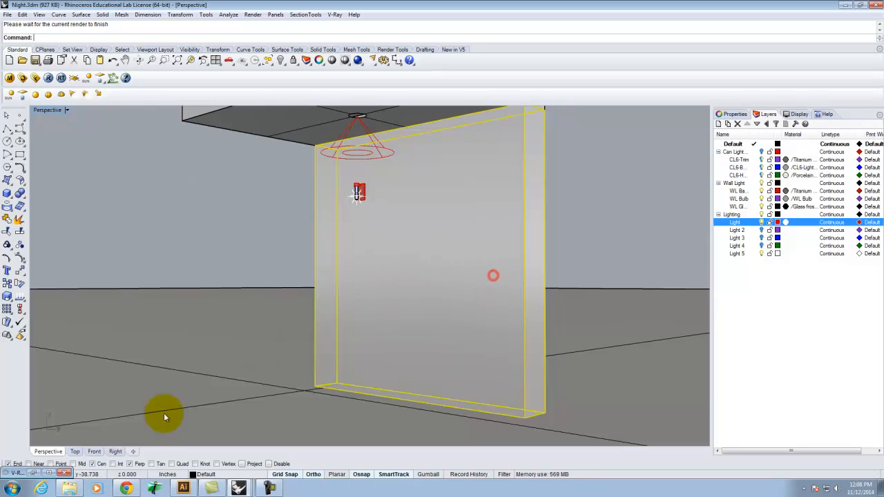
left_click(64, 474)
left_click(48, 78)
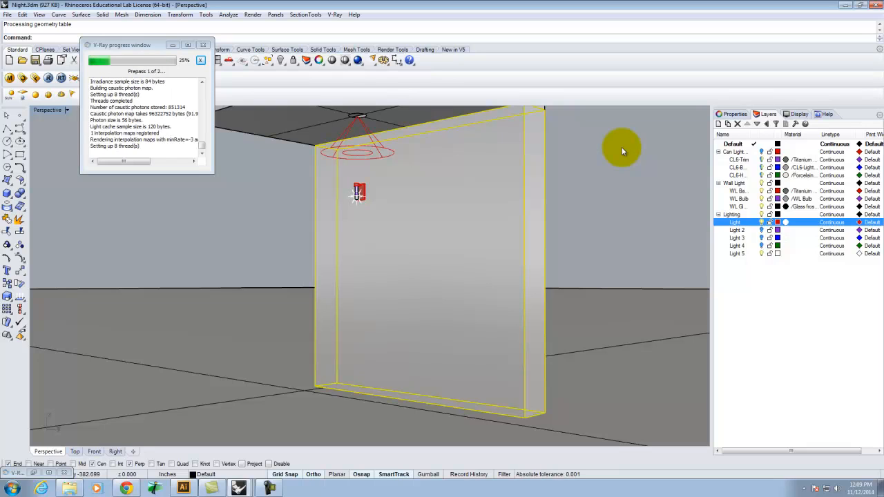
left_click(33, 473)
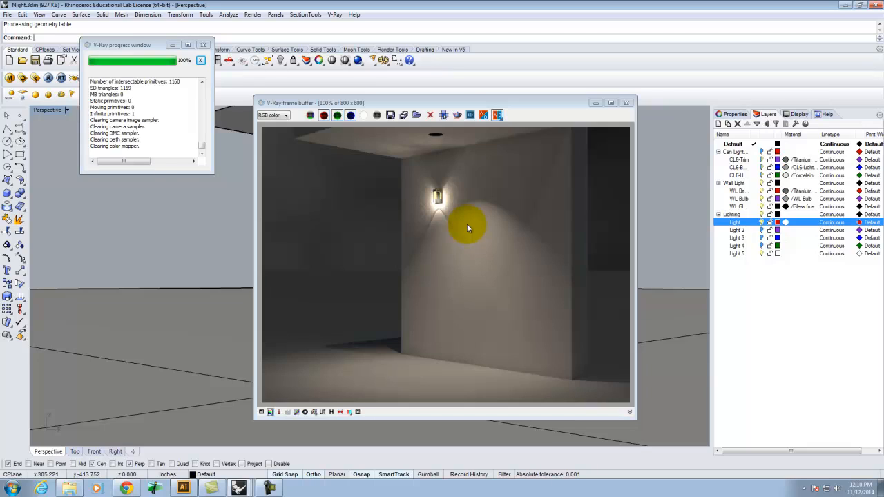
Switch to Chrome to review the V-Ray 8.15 emissive material tutorial page, and return to the Rhino render.
left_click(127, 489)
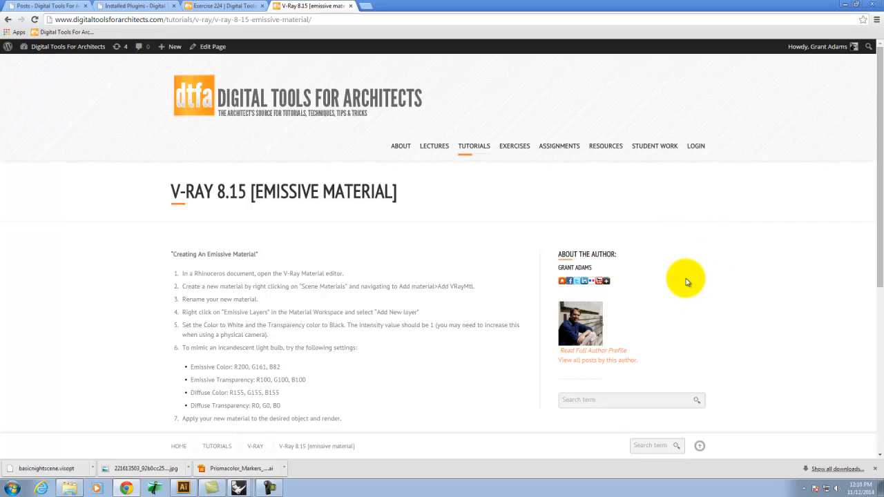
left_click(844, 6)
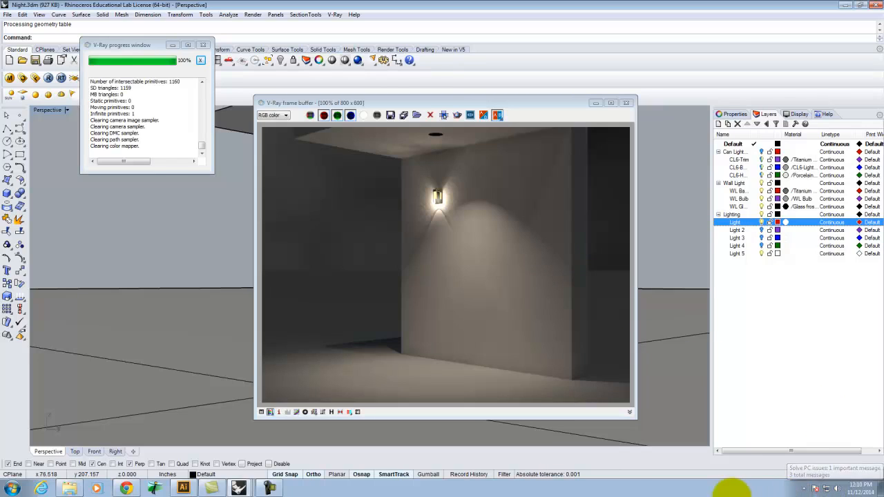
left_click(268, 488)
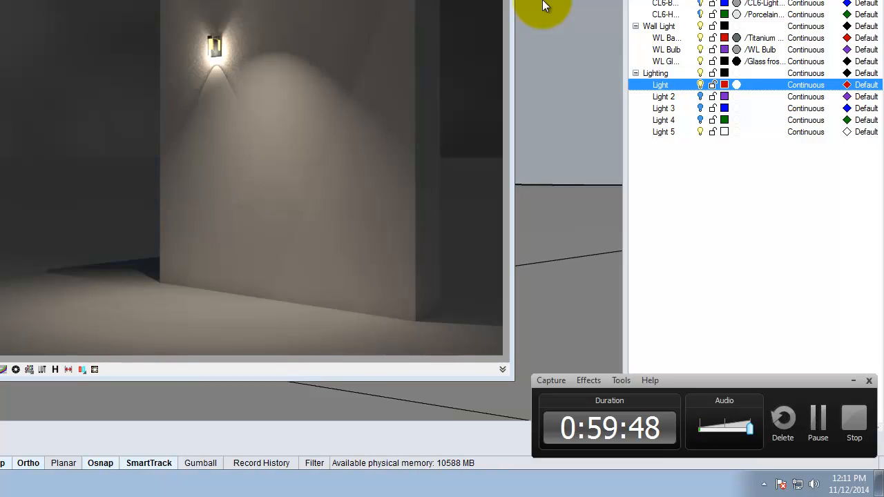
left_click(863, 442)
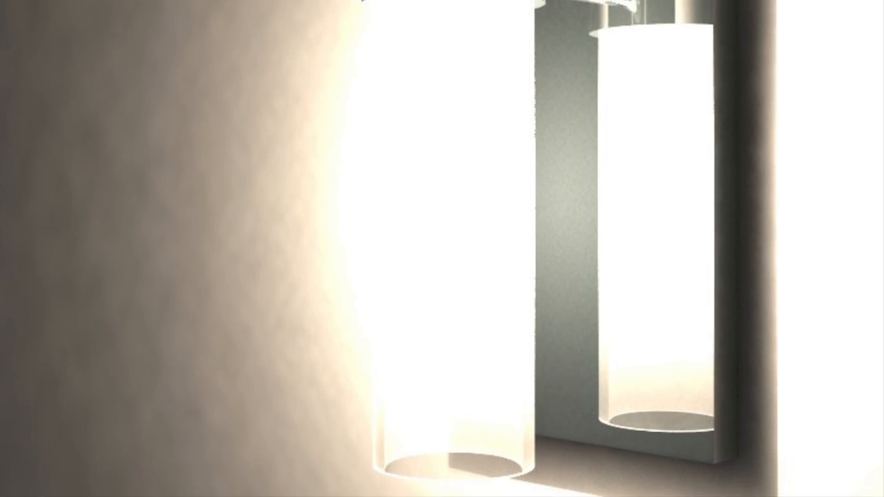